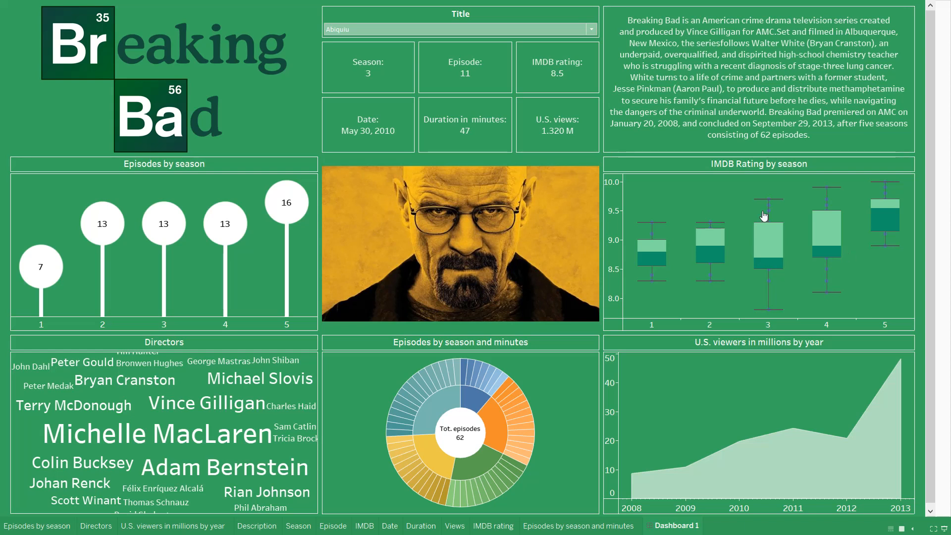
- Examine the episode titles offered by the Title filter of the finished Breaking Bad dashboard
click(530, 34)
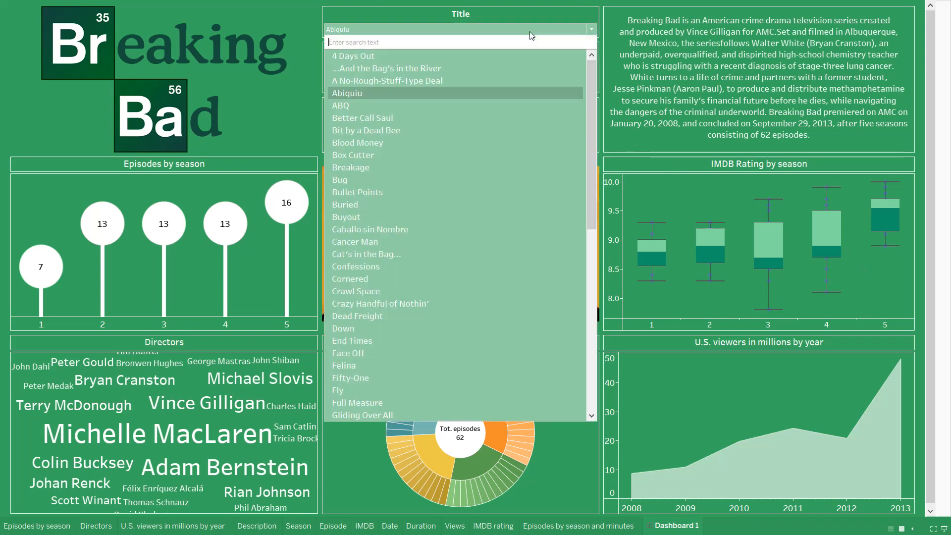
click(530, 31)
click(530, 31)
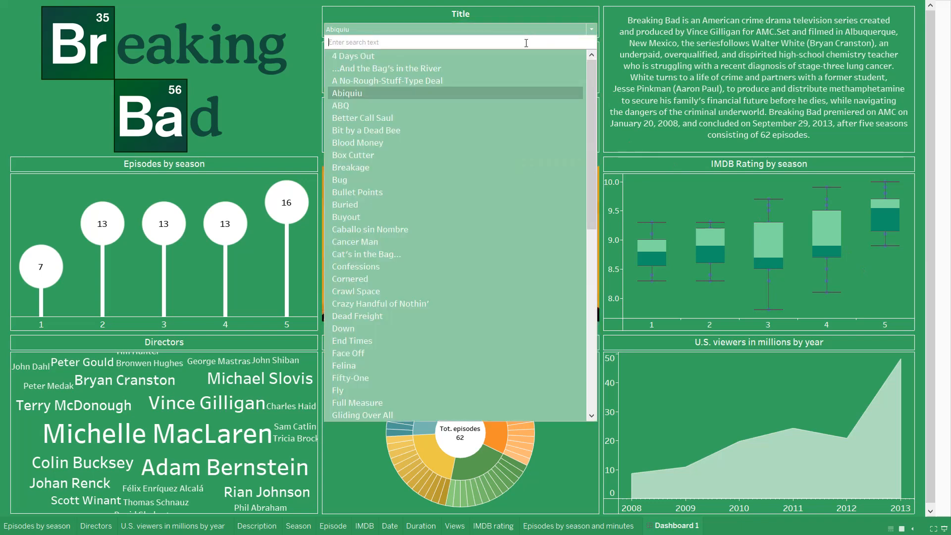
click(466, 126)
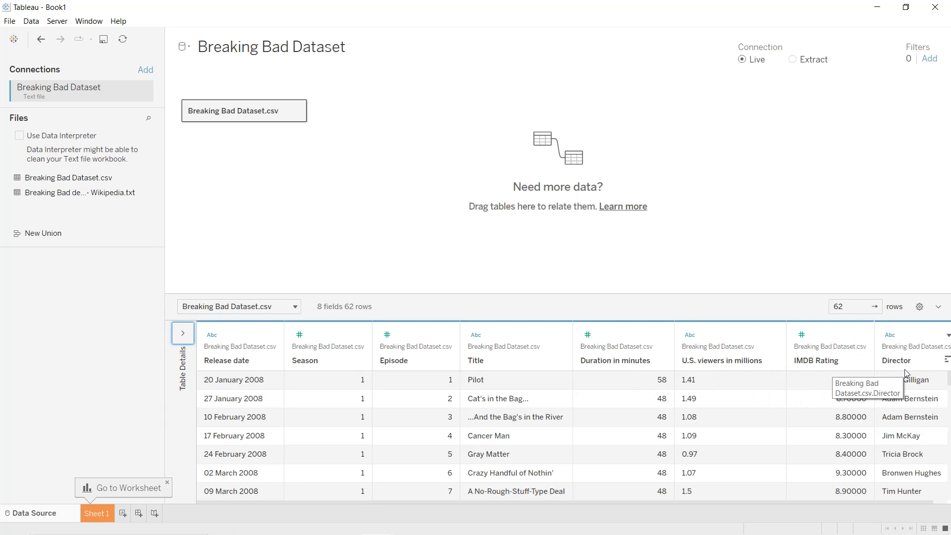
- Open Sheet 1 and change the Release date field's data type to Date
scroll(896, 501, right, 2)
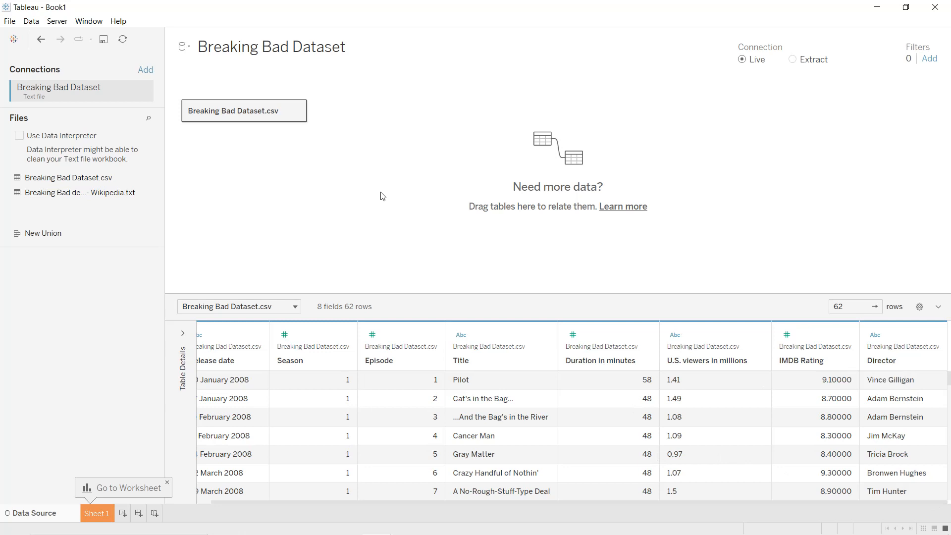
click(105, 517)
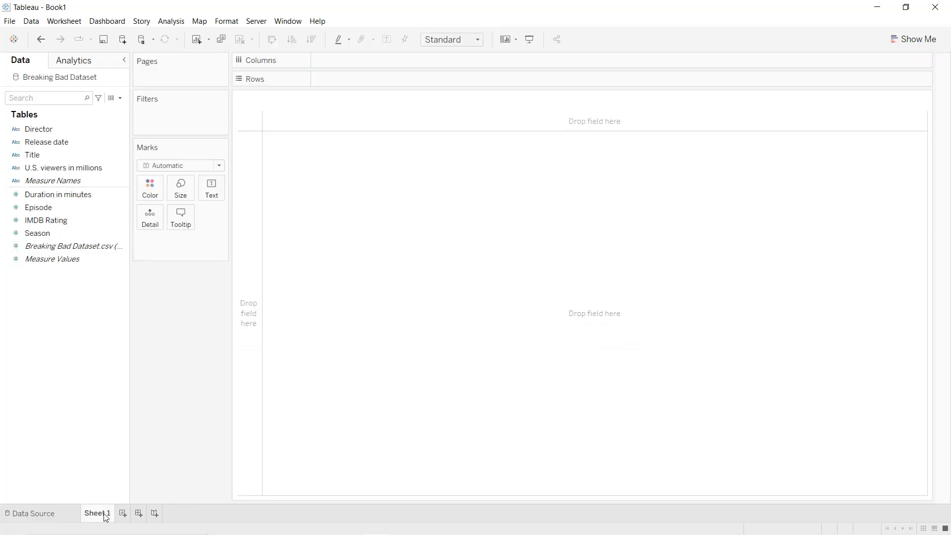
click(16, 147)
click(36, 194)
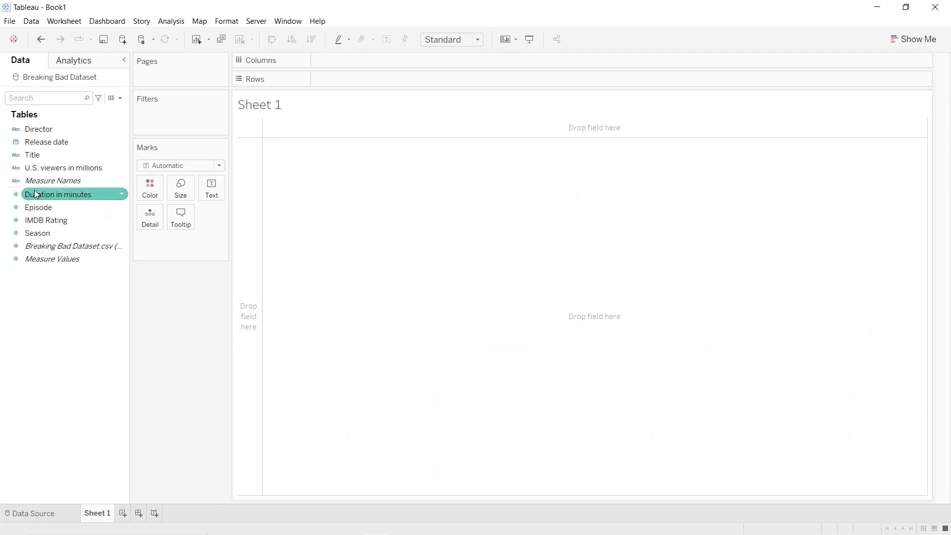
- Change the U.S. viewers in millions field's data type to Number (decimal) and convert it to a measure
click(17, 169)
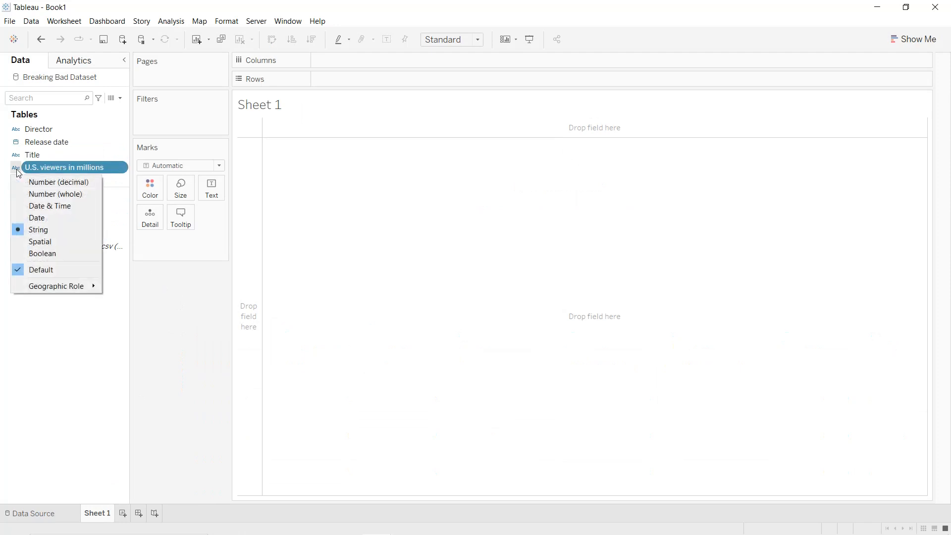
click(36, 183)
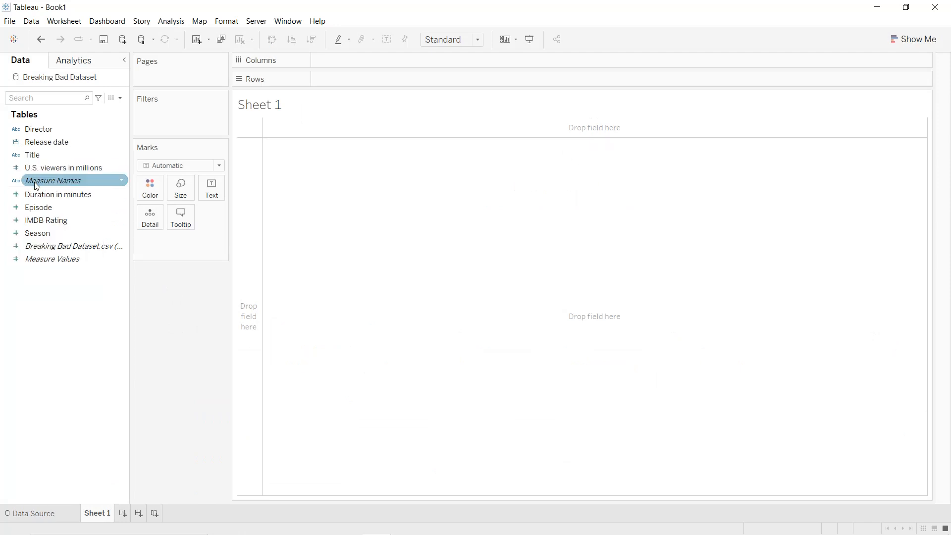
click(121, 168)
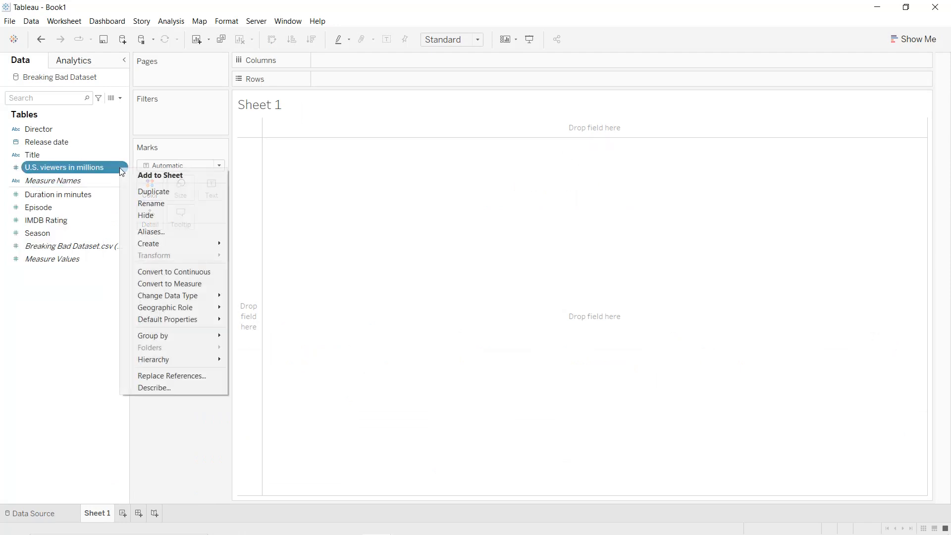
click(182, 283)
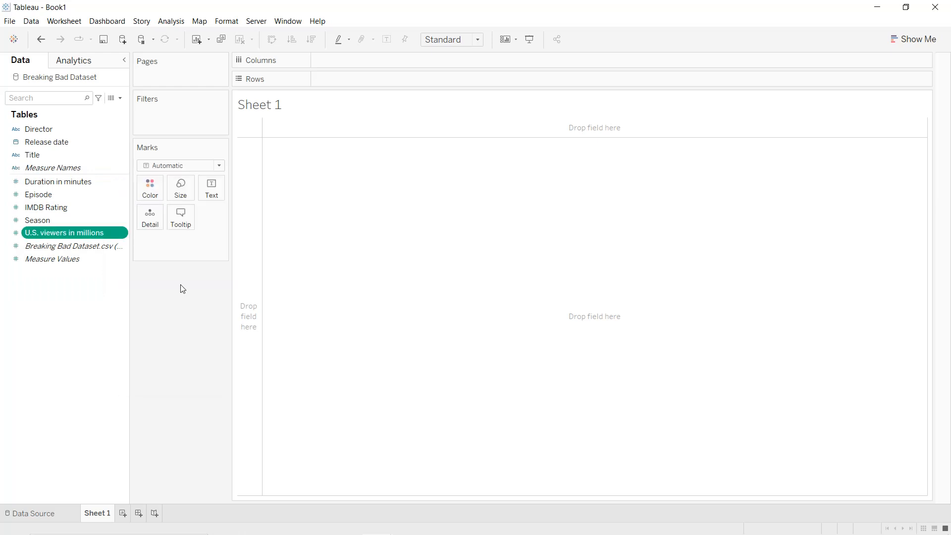
- Convert the Season and Episode fields to dimensions
right_click(122, 220)
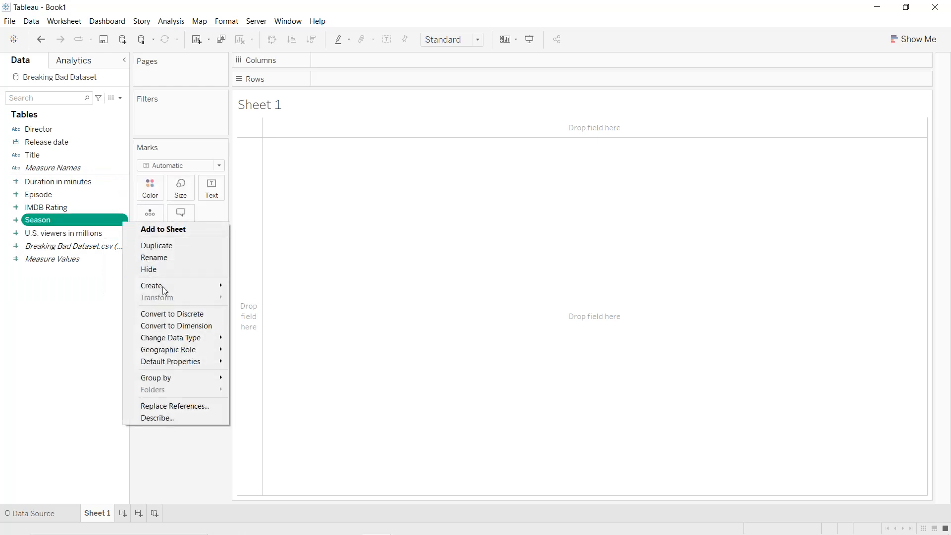
click(166, 325)
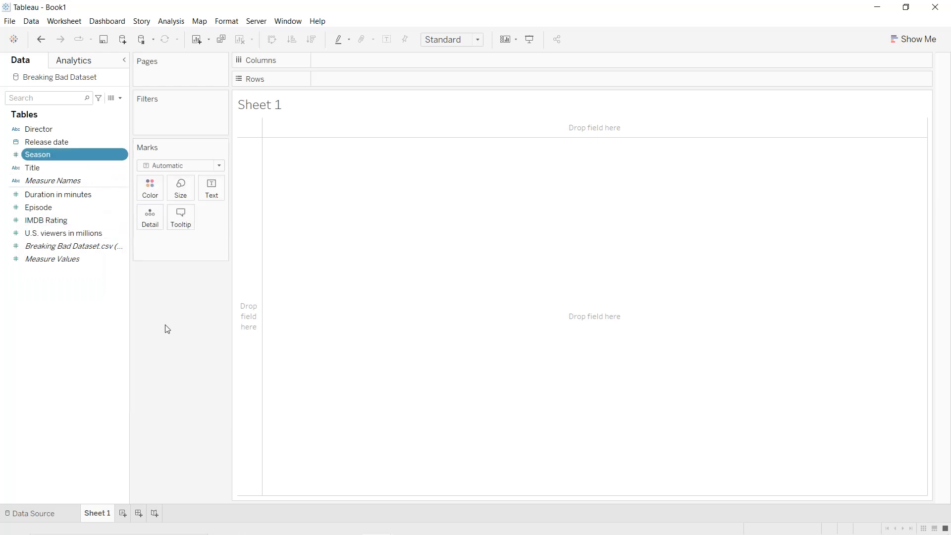
click(124, 211)
right_click(123, 211)
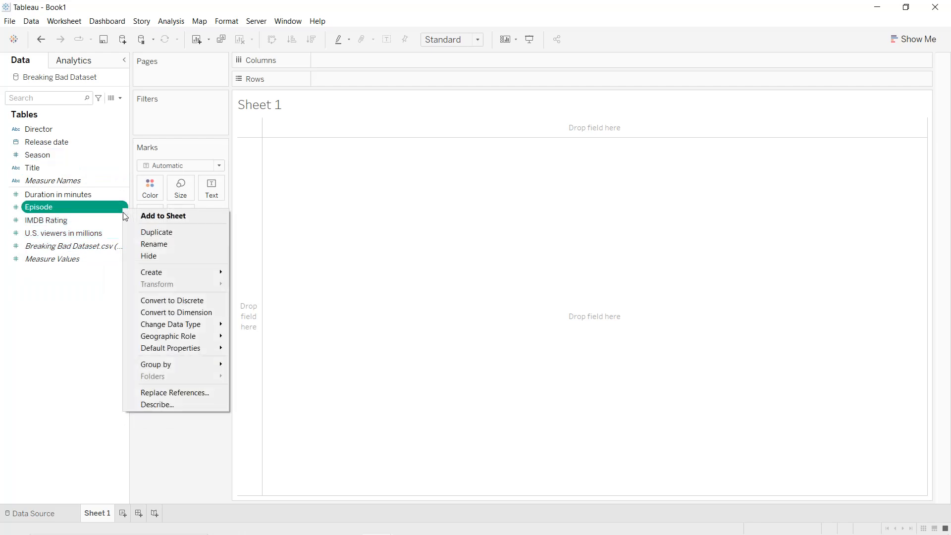
click(184, 312)
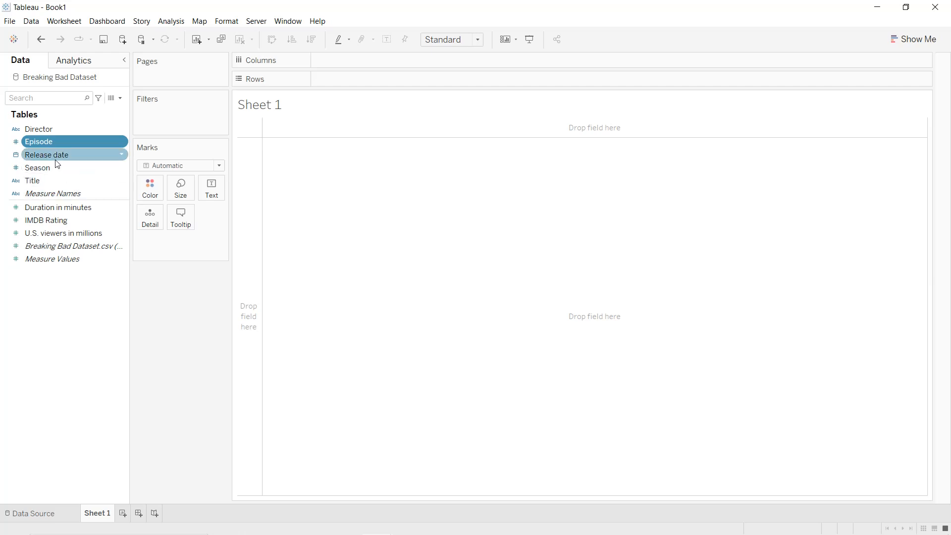
- Place Release date by year on Columns and set the sheet's fit to Entire View
drag(56, 158, 358, 64)
click(464, 41)
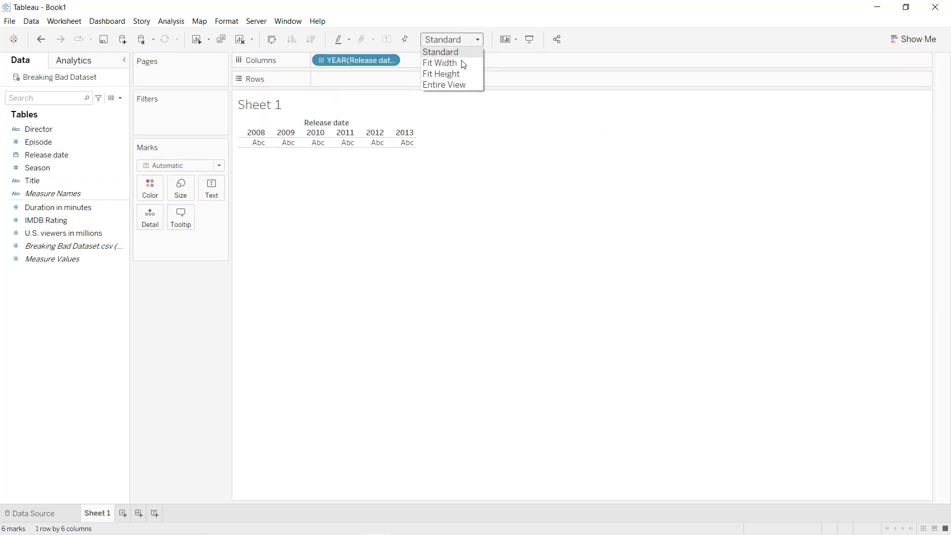
click(460, 85)
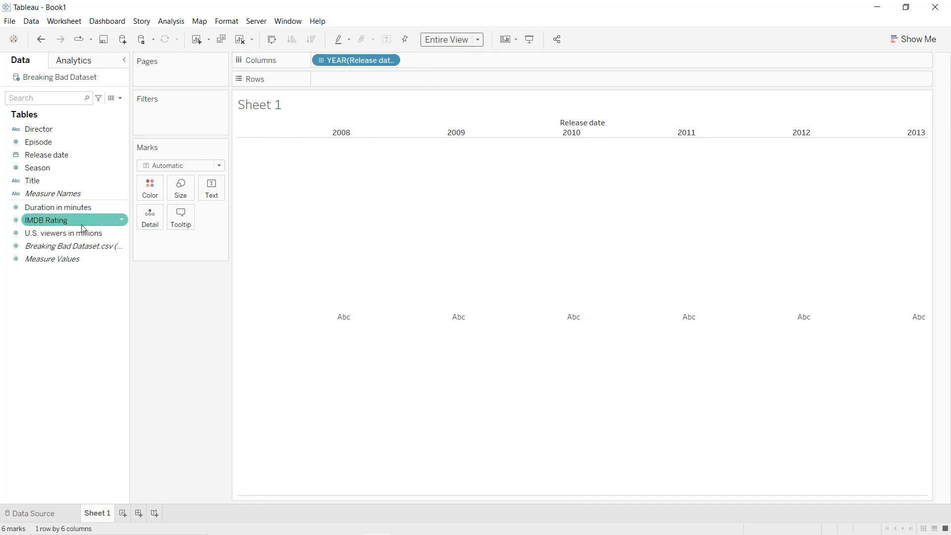
- Add U.S. viewers in millions to Rows and change the mark type to Area
click(60, 233)
mouse_move(59, 242)
mouse_down()
mouse_move(228, 168)
mouse_move(355, 84)
mouse_up()
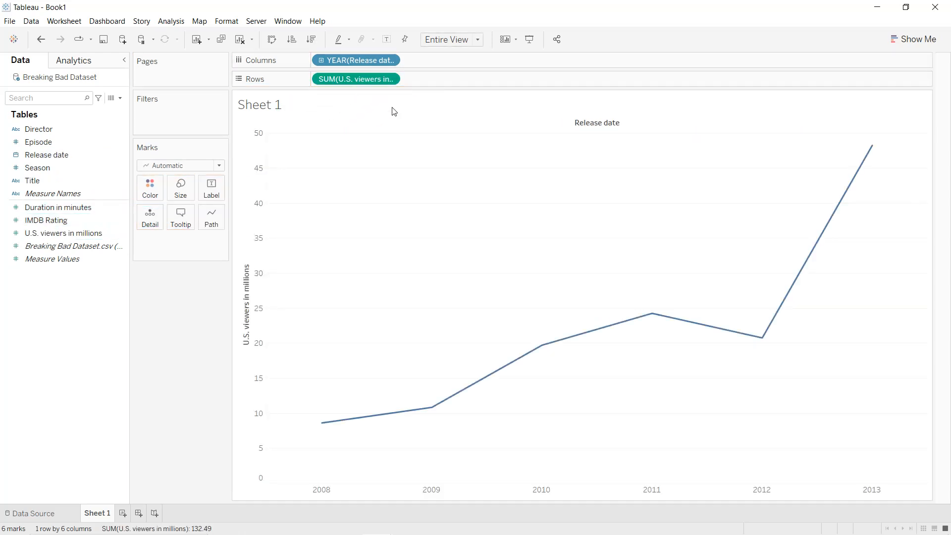
click(209, 168)
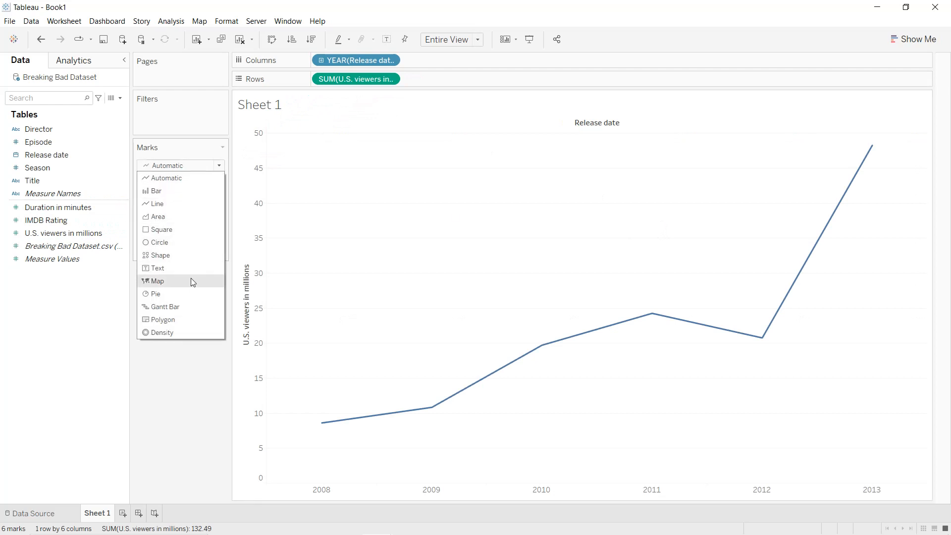
click(172, 217)
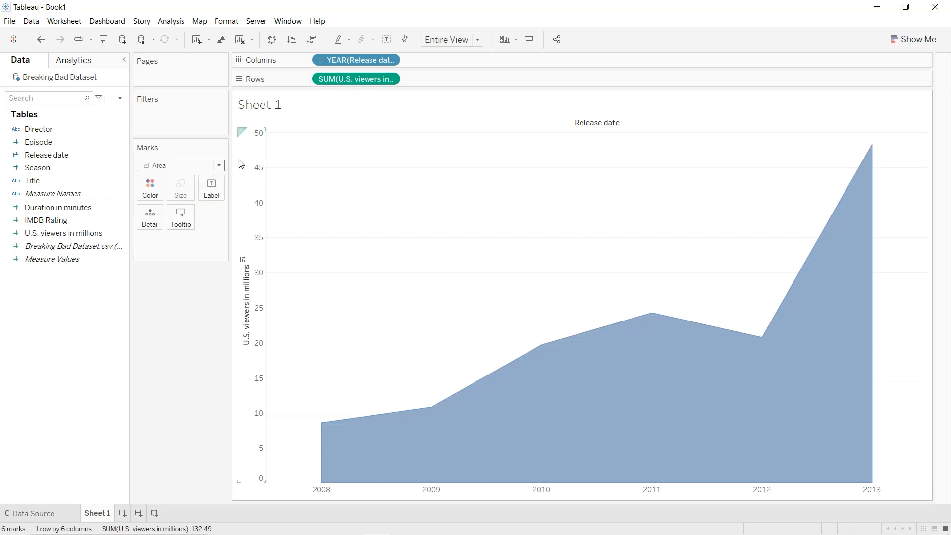
- Copy the vertical axis title "U.S. viewers in millions" and remove it from the axis
double_click(247, 302)
click(410, 352)
key(ctrl+c)
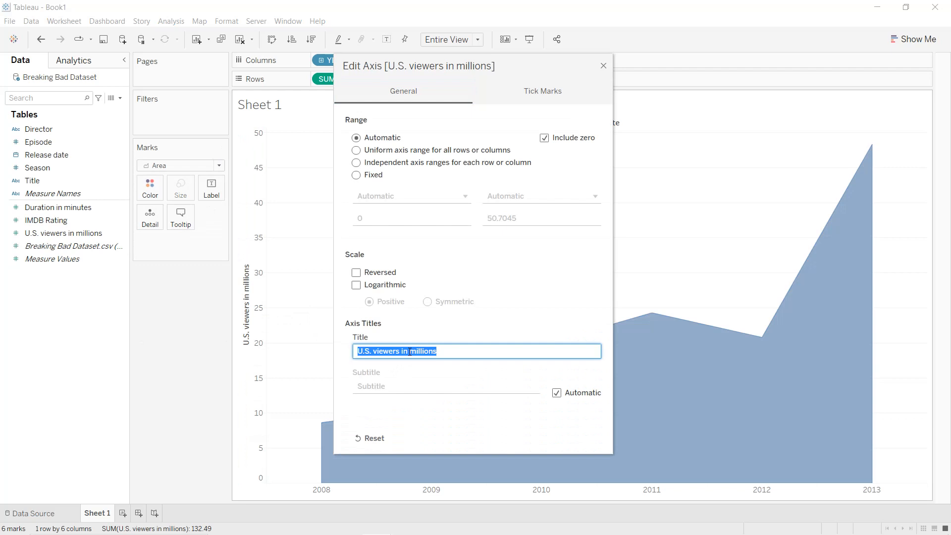
key(BackSpace)
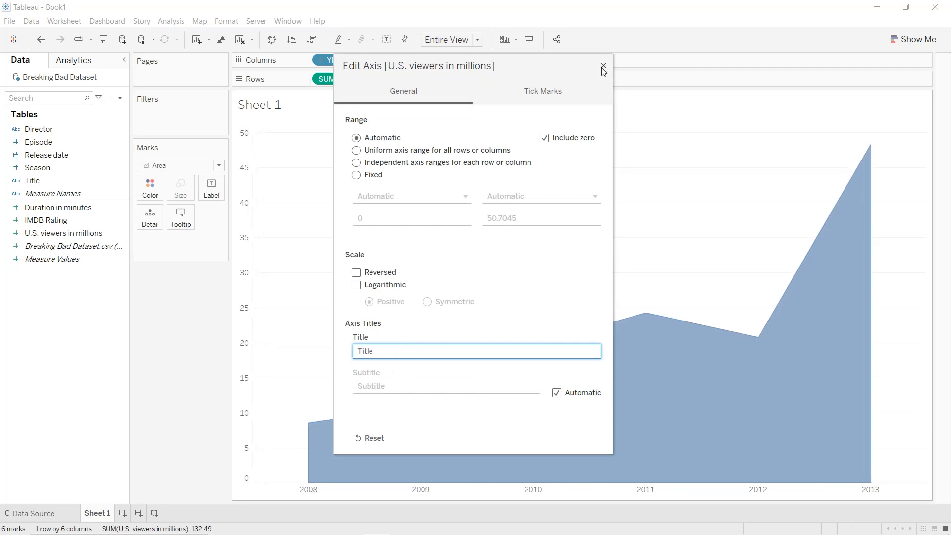
click(602, 68)
- Rename the sheet as "U.S. viewers in millions by year" and hide the field labels for columns
double_click(98, 512)
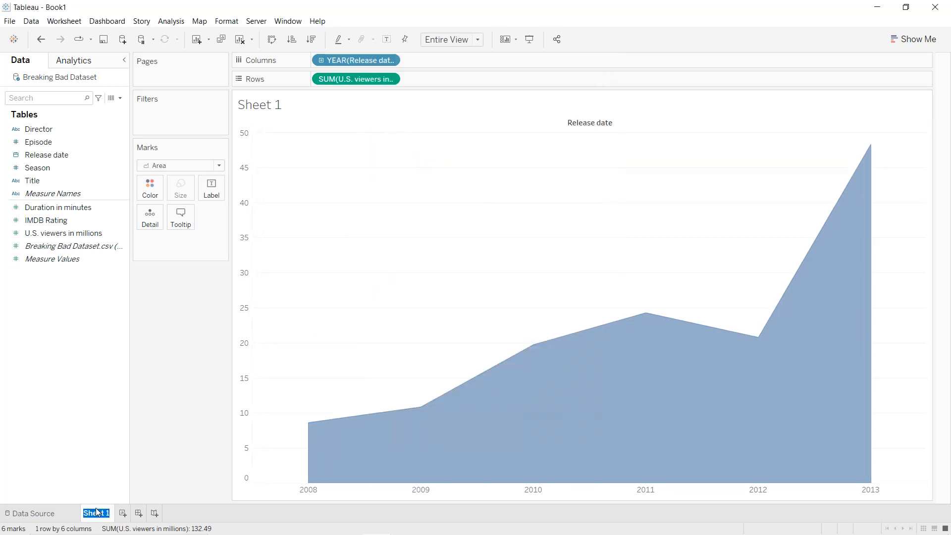
key(ctrl+v)
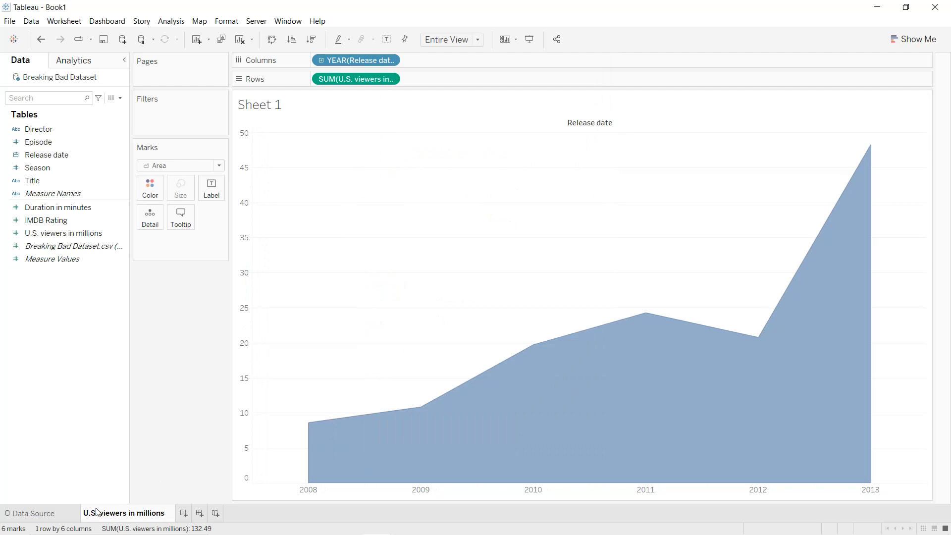
text(by year)
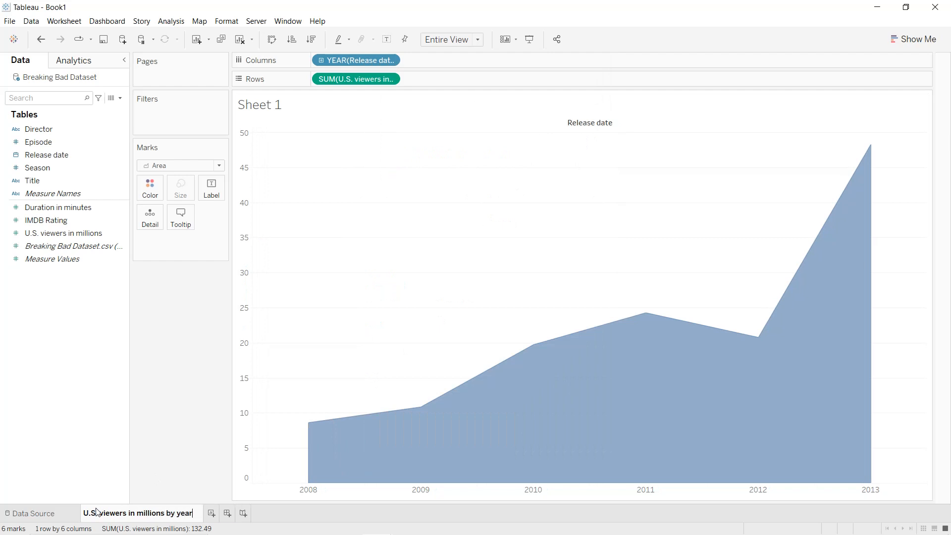
key(Return)
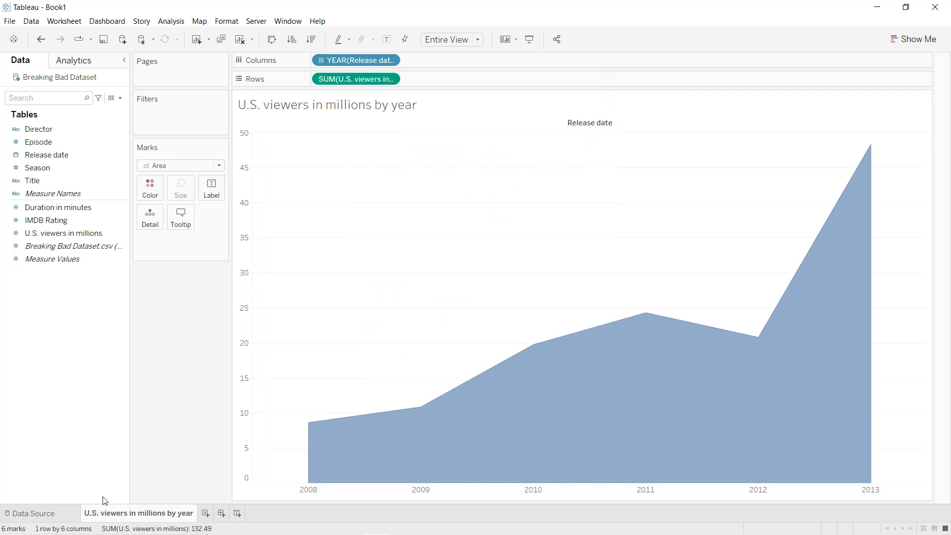
right_click(592, 123)
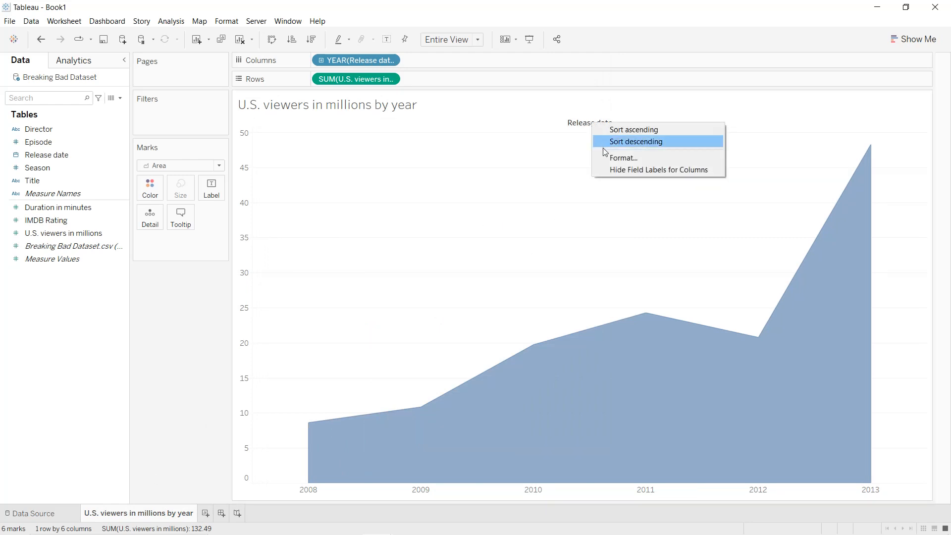
click(608, 169)
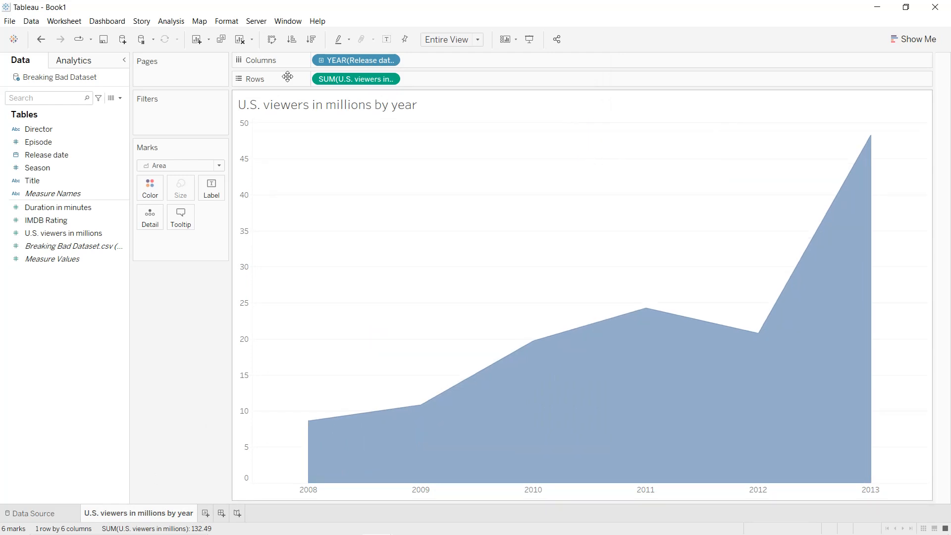
- Turn off the grid lines and zero lines in the workbook formatting
click(222, 24)
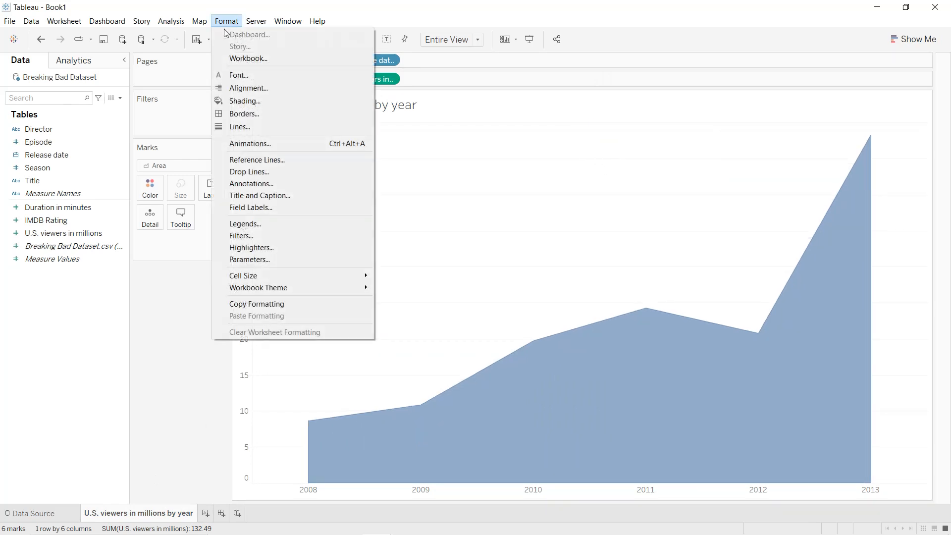
click(244, 59)
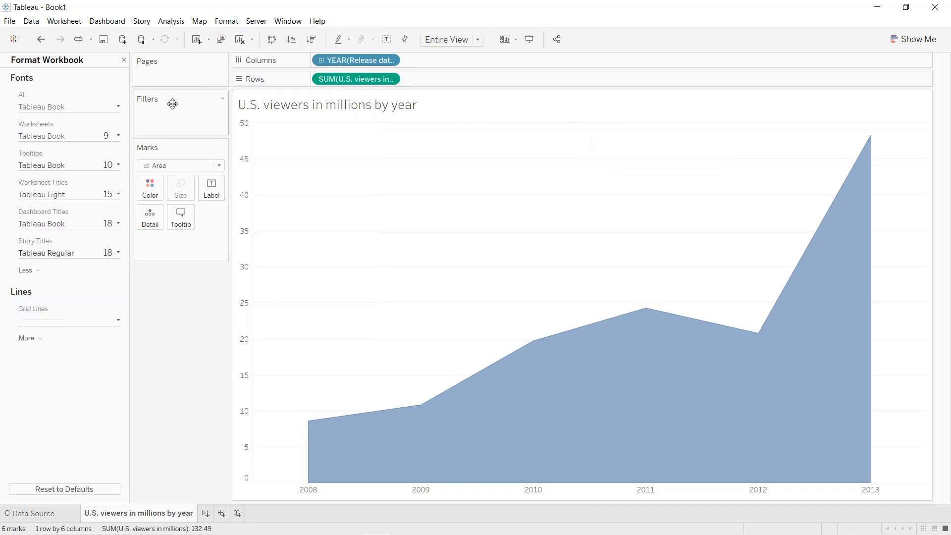
click(30, 338)
click(43, 326)
click(44, 341)
click(44, 372)
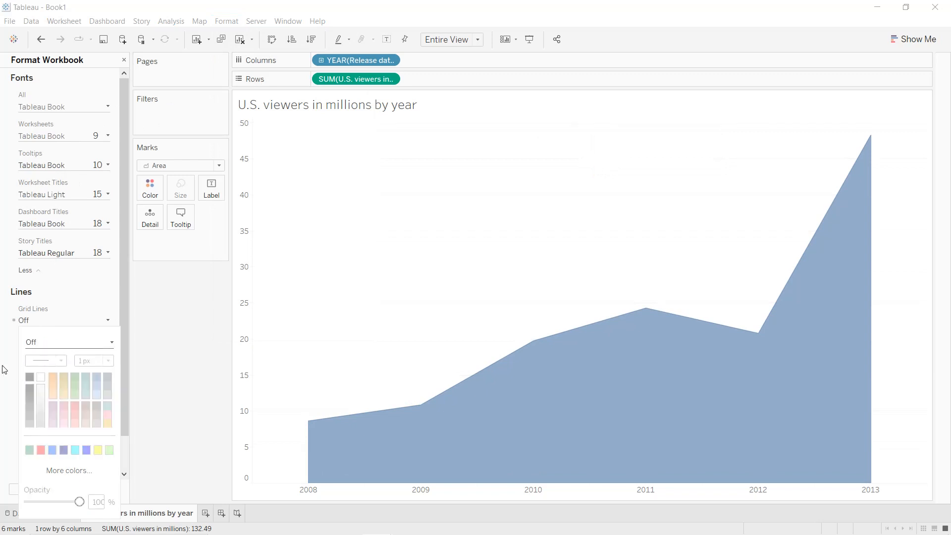
click(47, 350)
click(72, 168)
click(58, 195)
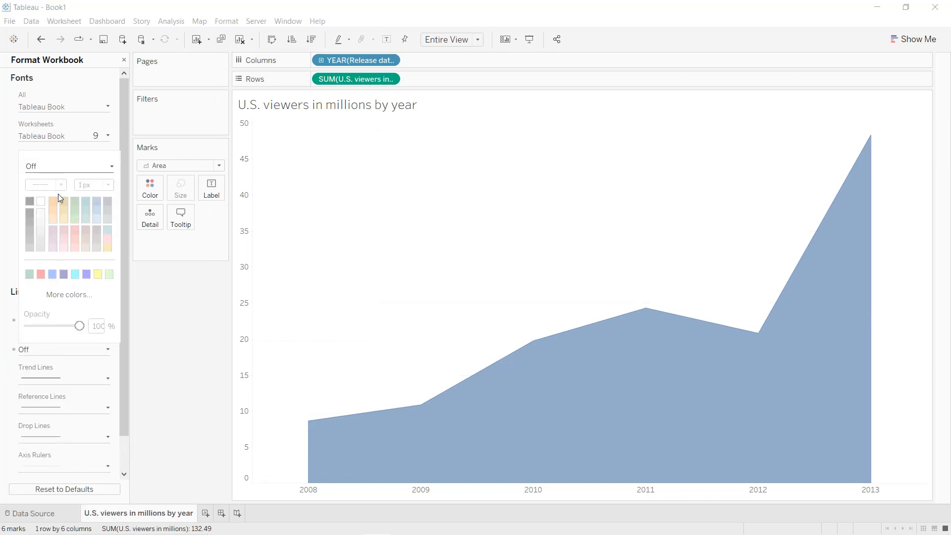
click(444, 186)
- Shade the whole worksheet background green, using the colour #38aa5e
right_click(386, 147)
click(416, 208)
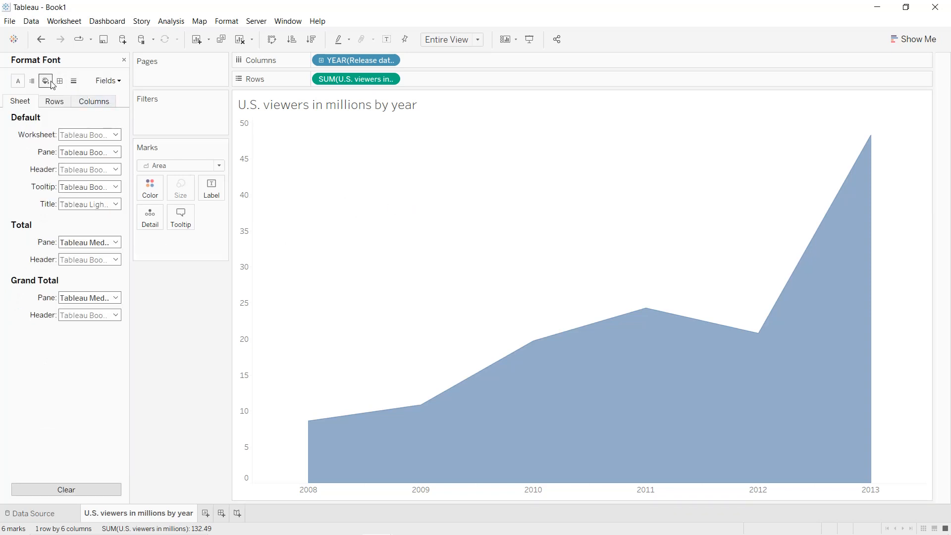
click(46, 81)
click(79, 135)
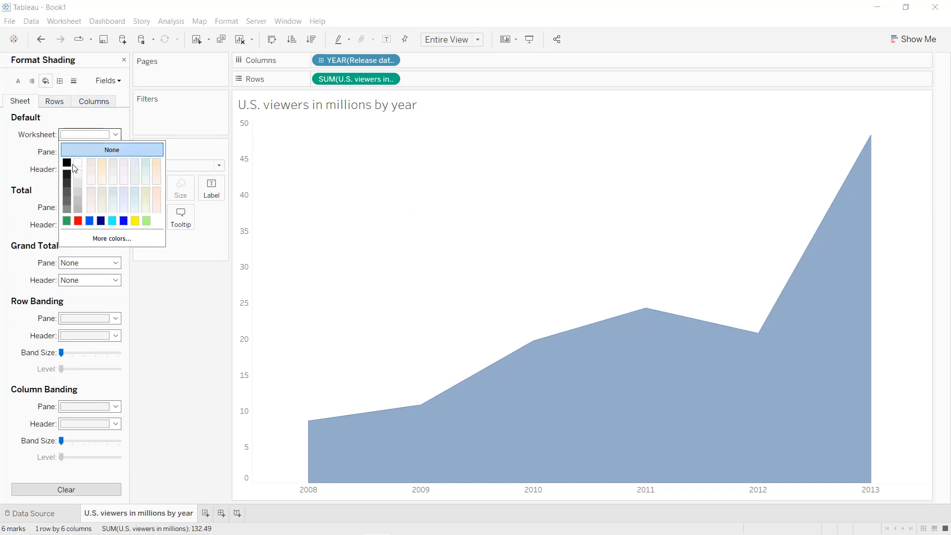
click(68, 220)
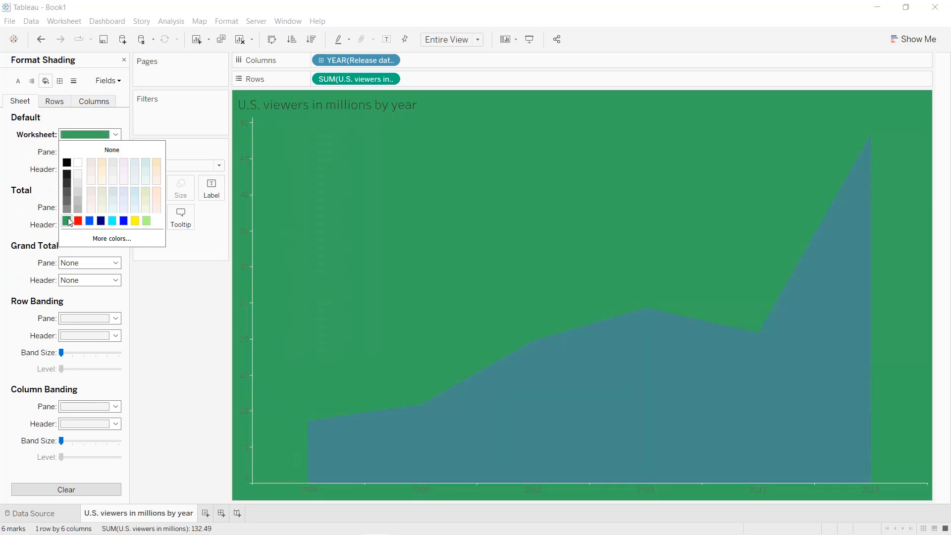
click(112, 239)
drag(561, 348, 521, 348)
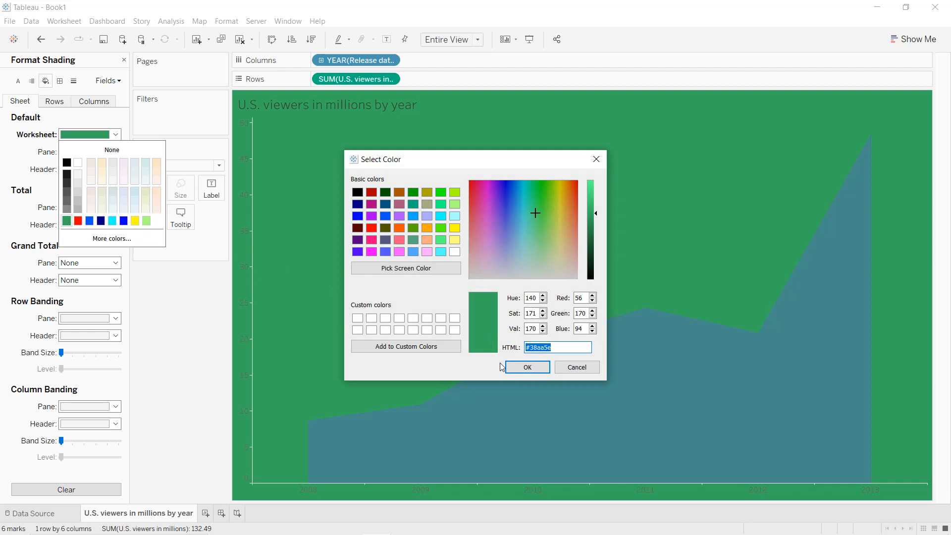
click(527, 369)
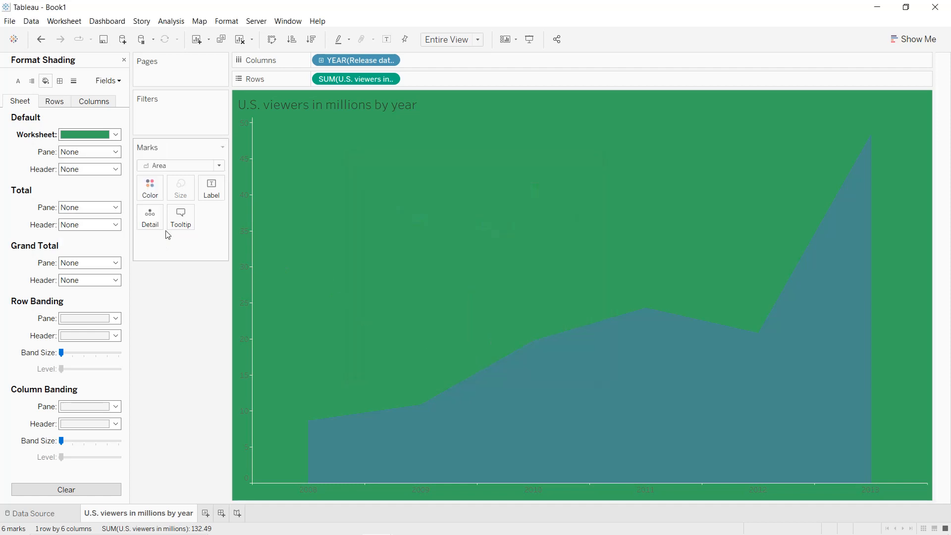
- Change the area mark colour to white
click(154, 197)
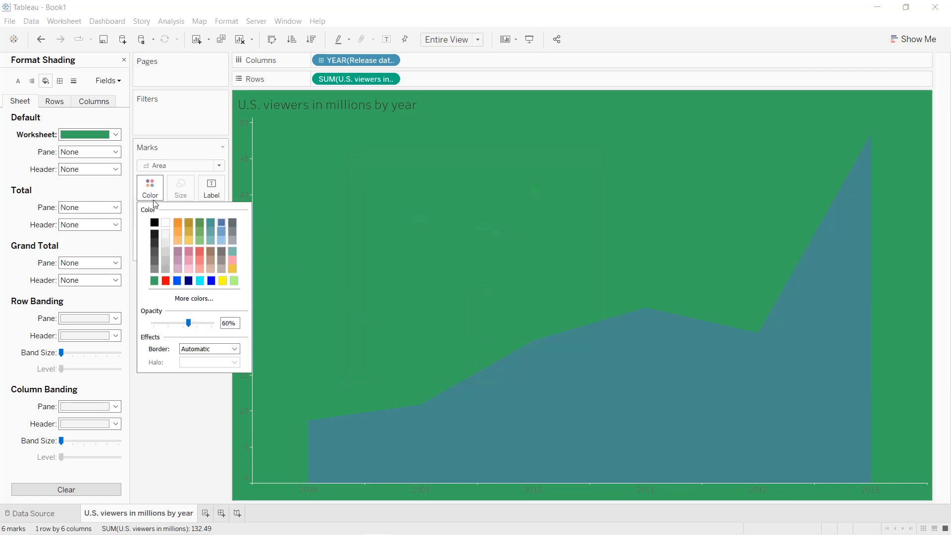
click(166, 225)
click(467, 204)
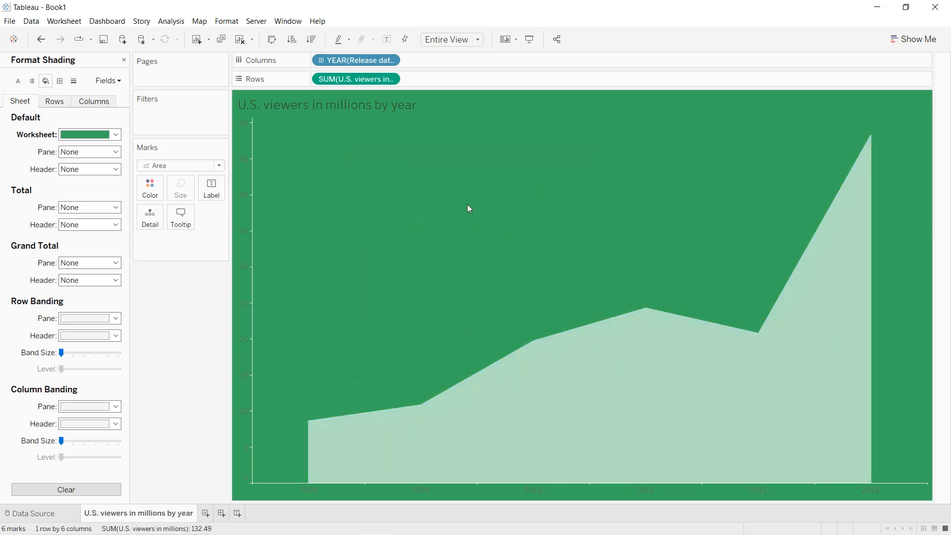
- Set the default worksheet font to white and bold
click(18, 81)
click(77, 136)
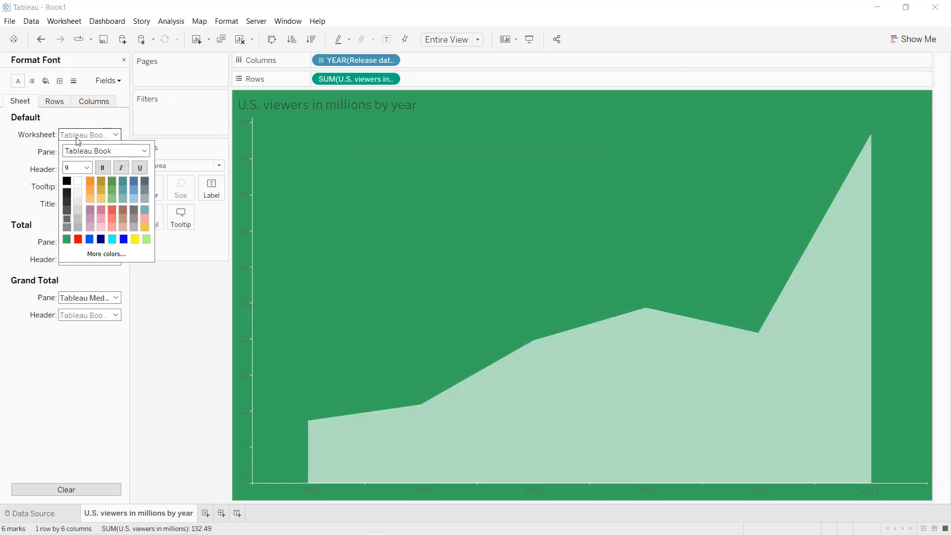
click(78, 180)
click(103, 168)
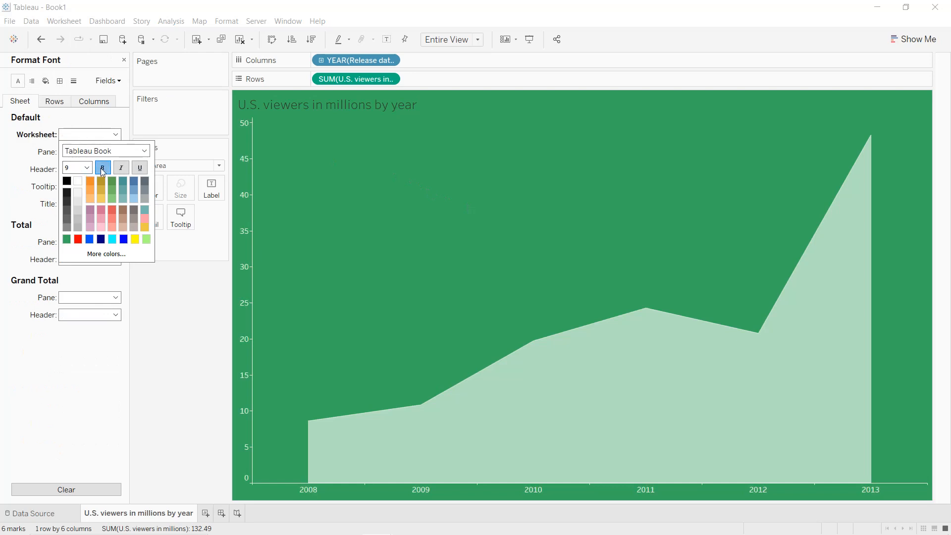
click(6, 157)
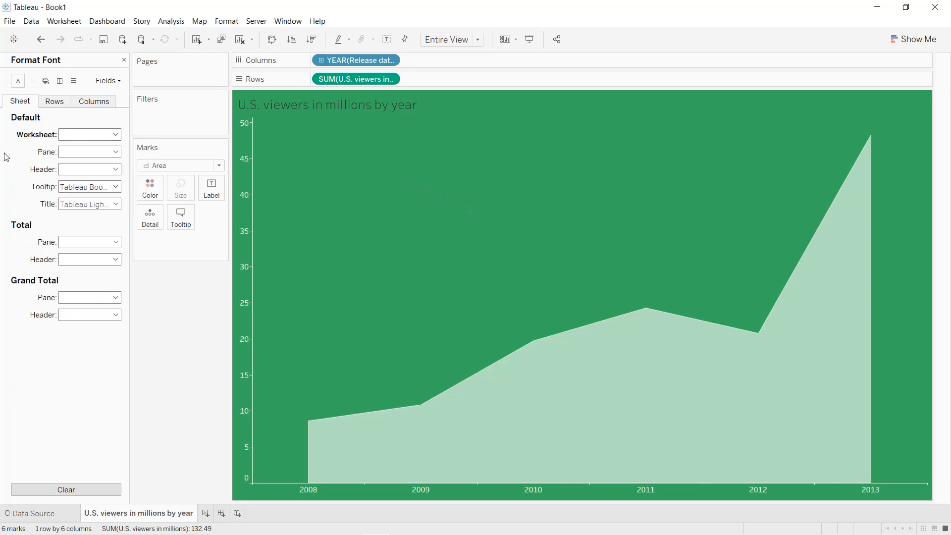
- Give the sheet's default cell, pane and header borders a white line
click(60, 81)
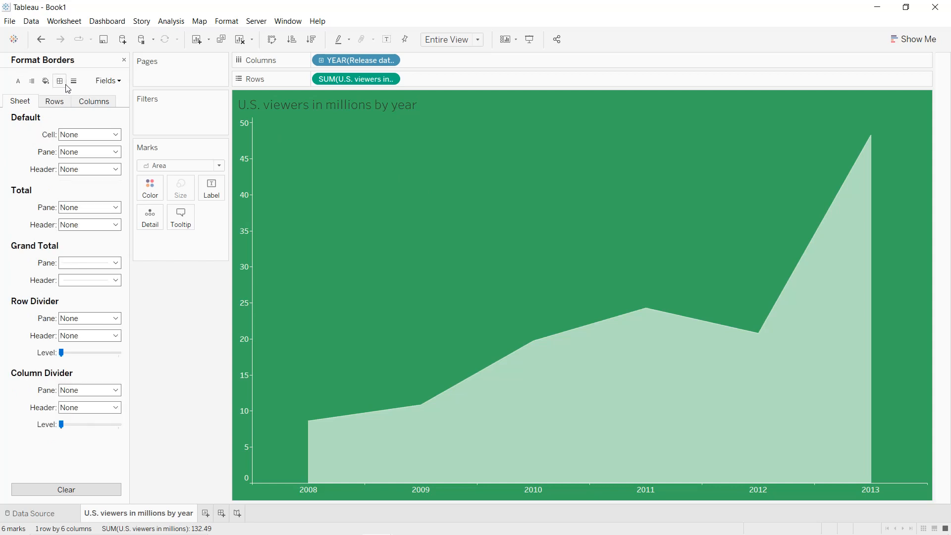
click(90, 135)
click(87, 199)
click(28, 180)
click(85, 152)
click(69, 217)
click(52, 202)
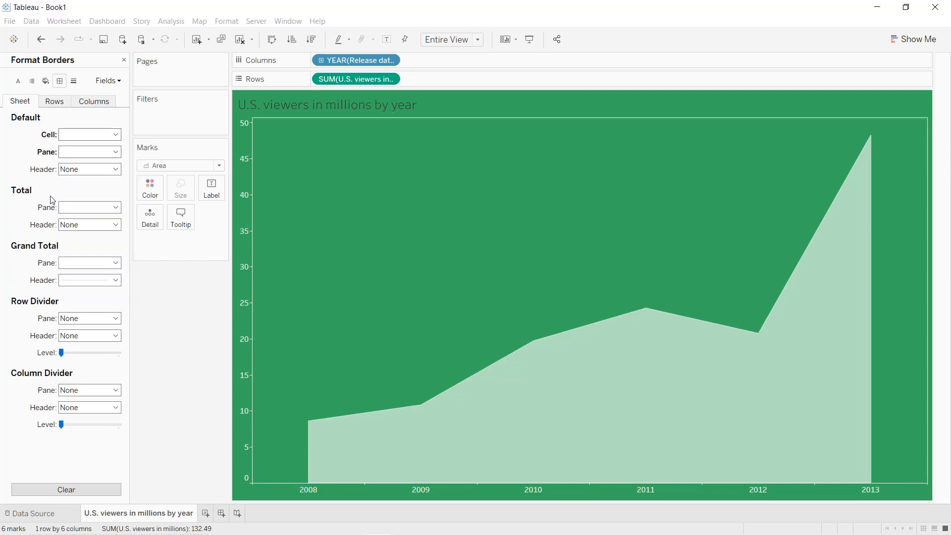
click(80, 169)
click(70, 234)
click(34, 230)
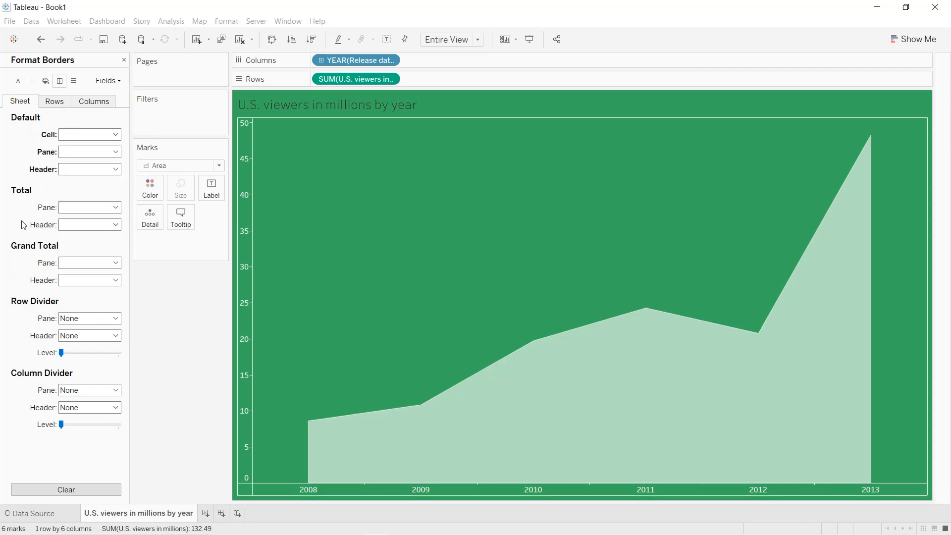
- Set the pane lines of the row divider and column divider to white
click(89, 318)
click(70, 383)
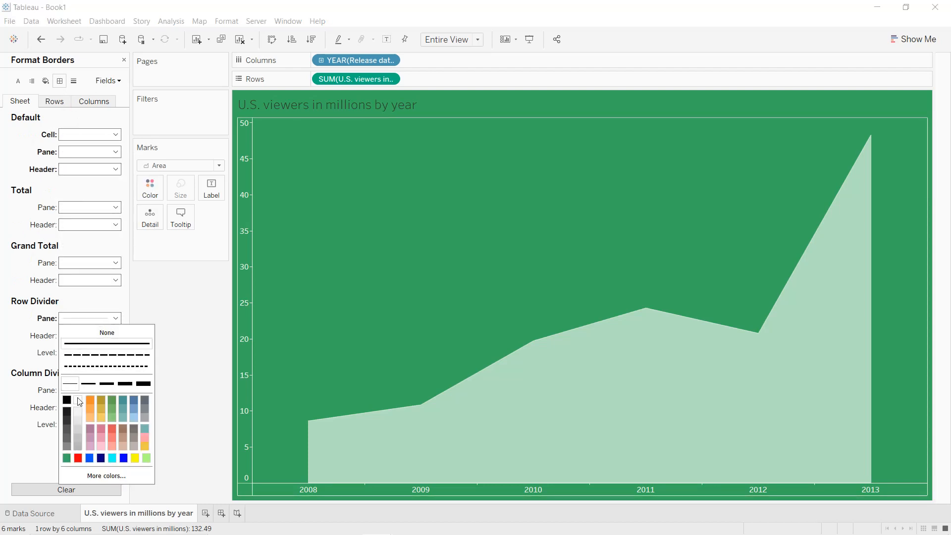
click(4, 335)
click(89, 389)
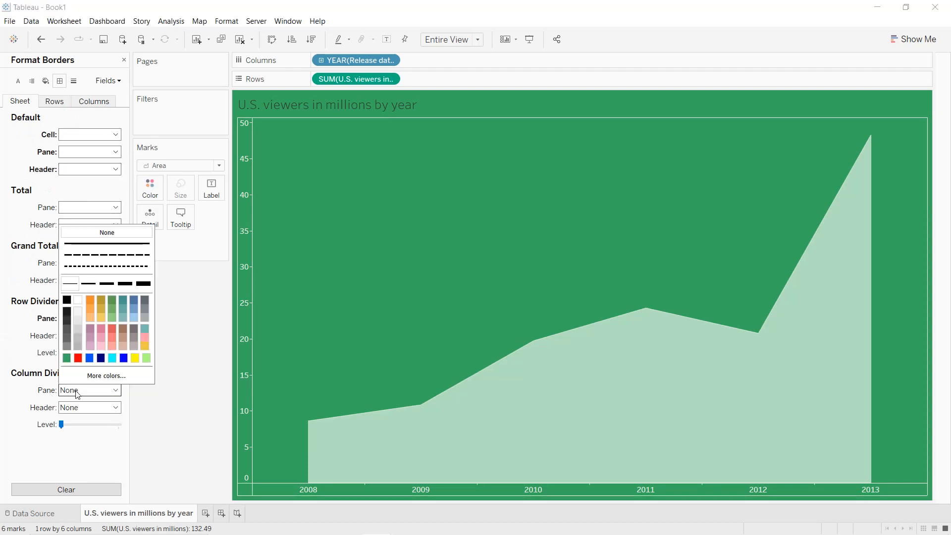
click(75, 288)
- Format the sheet title as bold, centred, white text
double_click(412, 100)
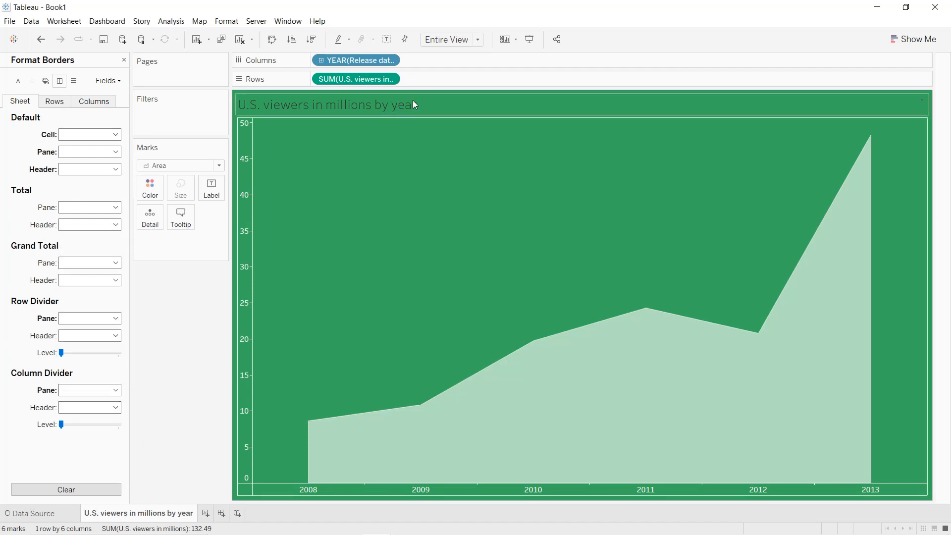
click(330, 214)
click(250, 213)
click(299, 213)
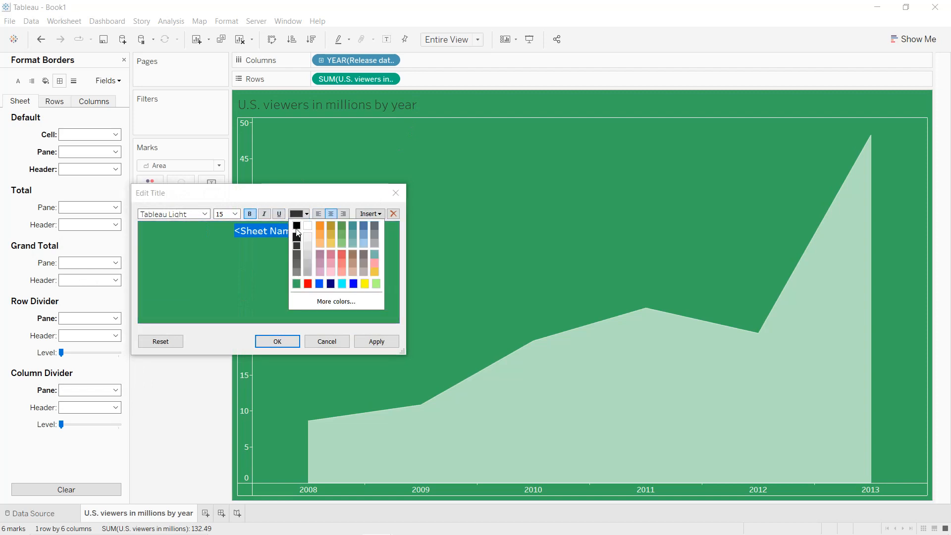
click(307, 226)
click(398, 345)
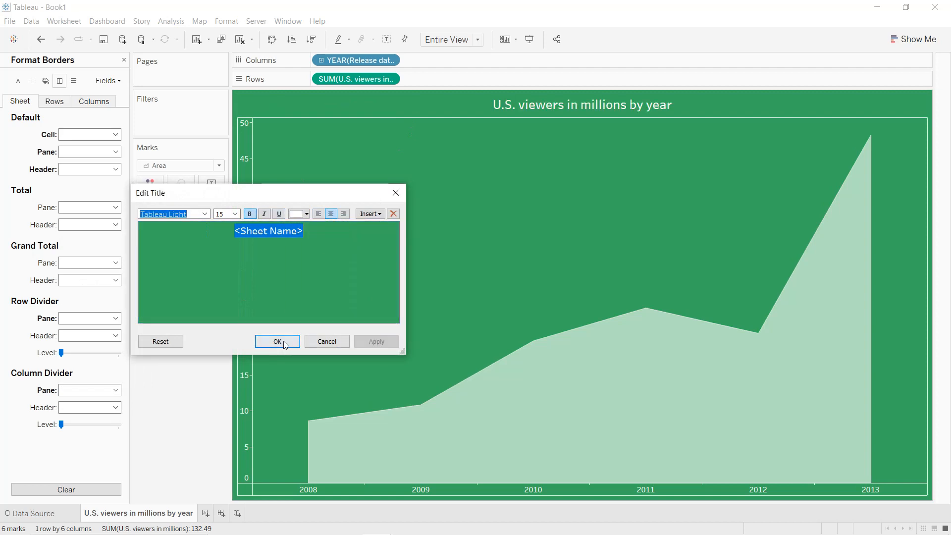
click(284, 341)
- Add a white border around the sheet title
right_click(514, 103)
click(545, 151)
click(78, 116)
click(70, 180)
click(273, 186)
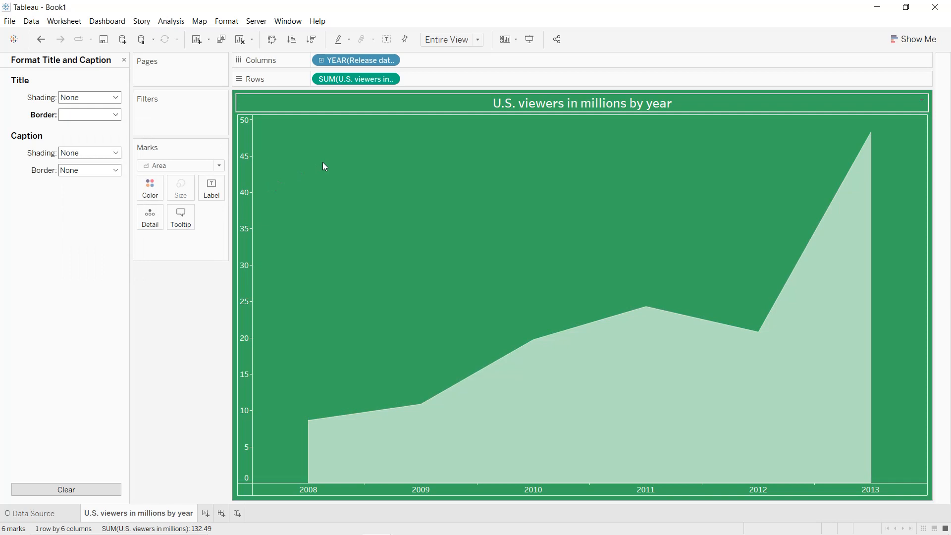
click(322, 162)
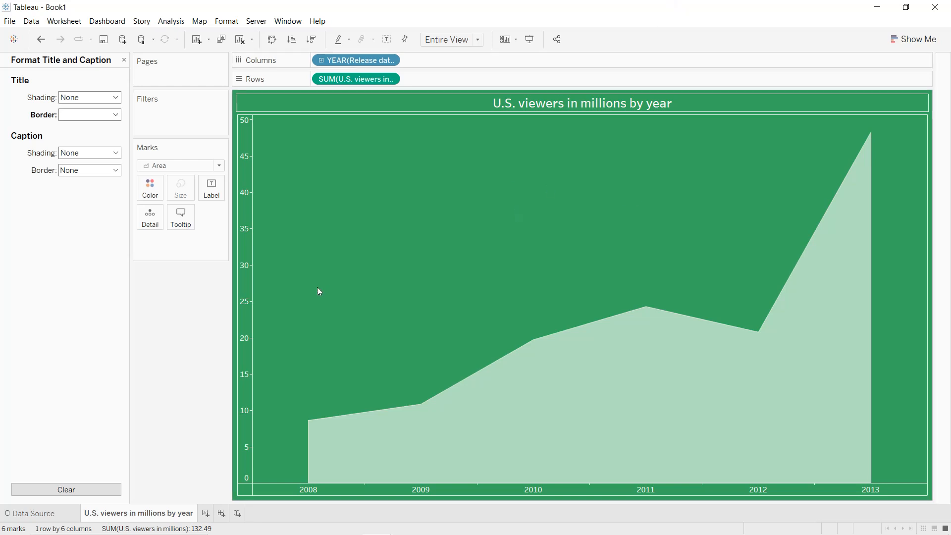
- Duplicate the viewers worksheet and rename the copy as "Directors"
right_click(181, 518)
click(230, 408)
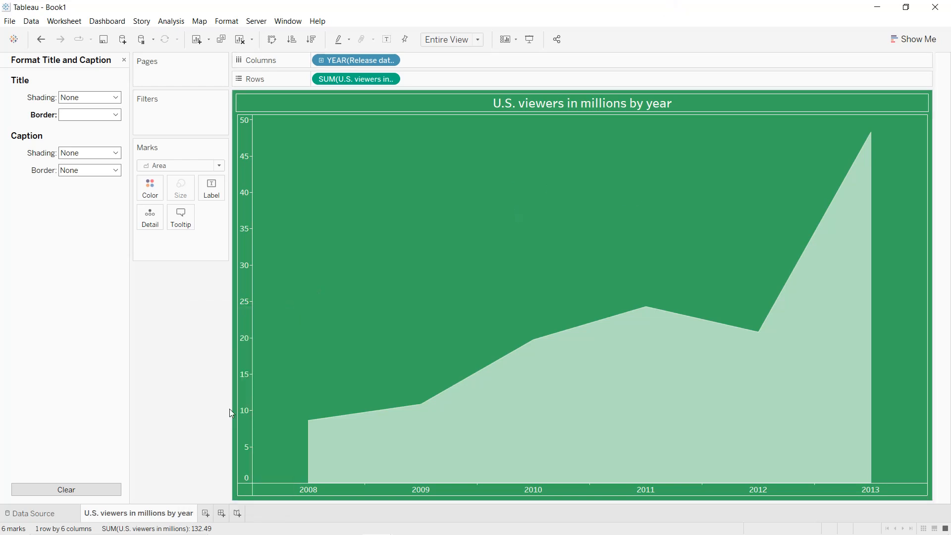
double_click(256, 514)
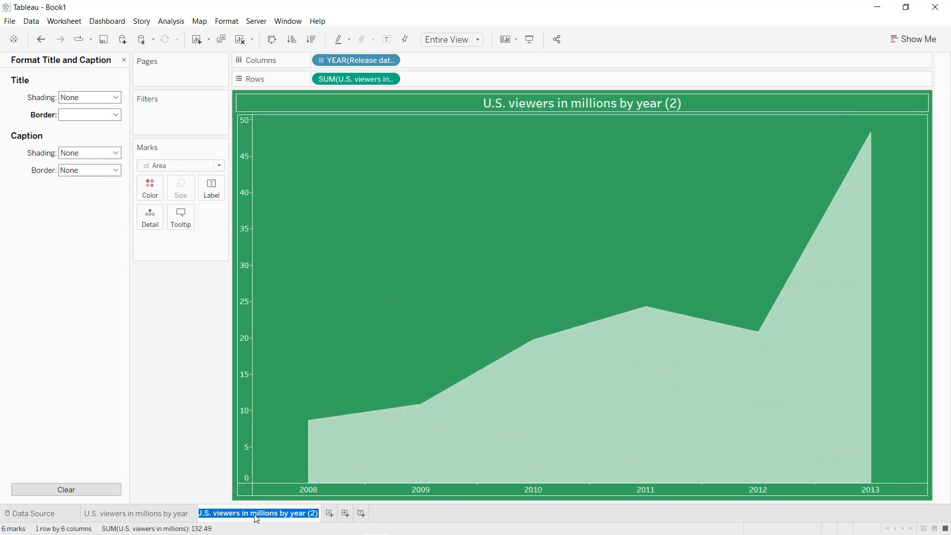
text(Directors)
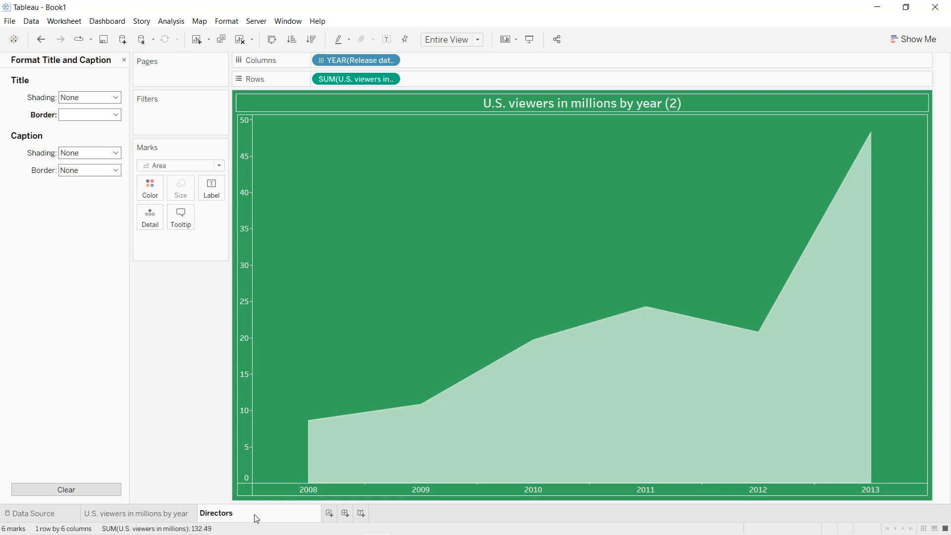
key(Return)
- Remove the viewers measure from Rows and the release year from Columns, and close the title formatting pane
drag(352, 79, 208, 289)
drag(346, 60, 190, 296)
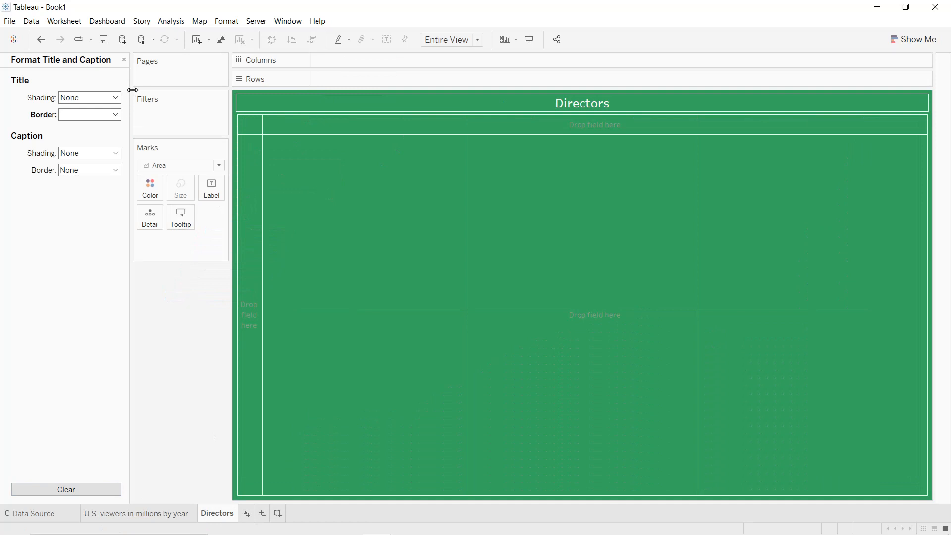
click(125, 60)
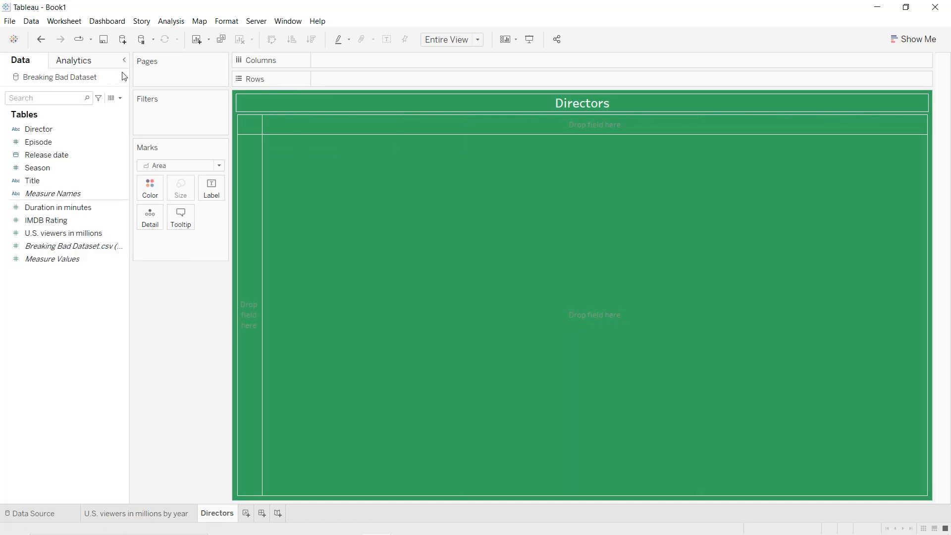
- Add Director as the label and change the mark type to Text
click(69, 130)
drag(68, 134, 211, 193)
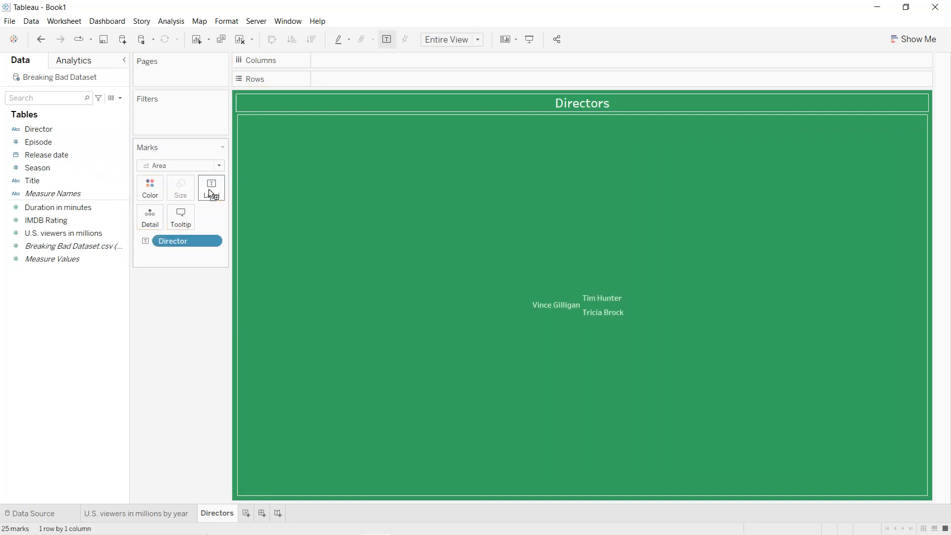
click(210, 169)
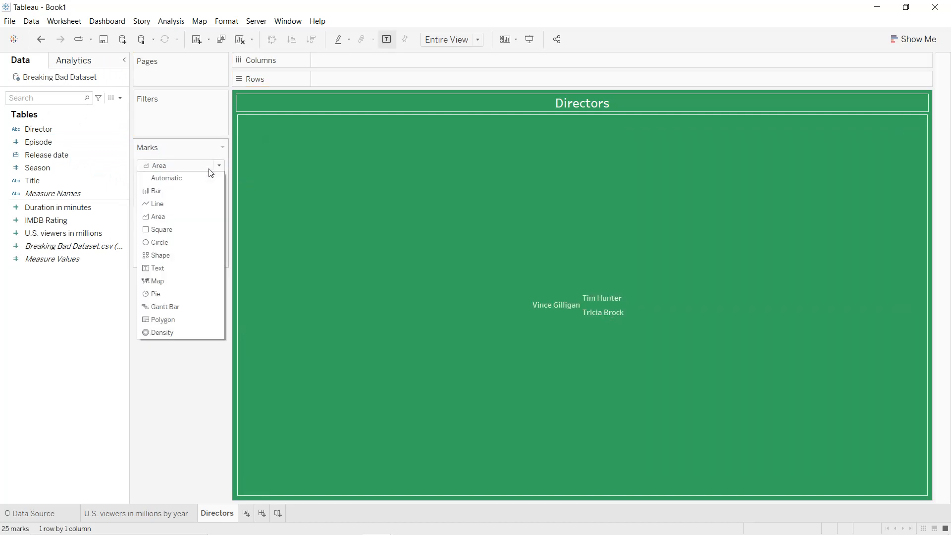
click(176, 273)
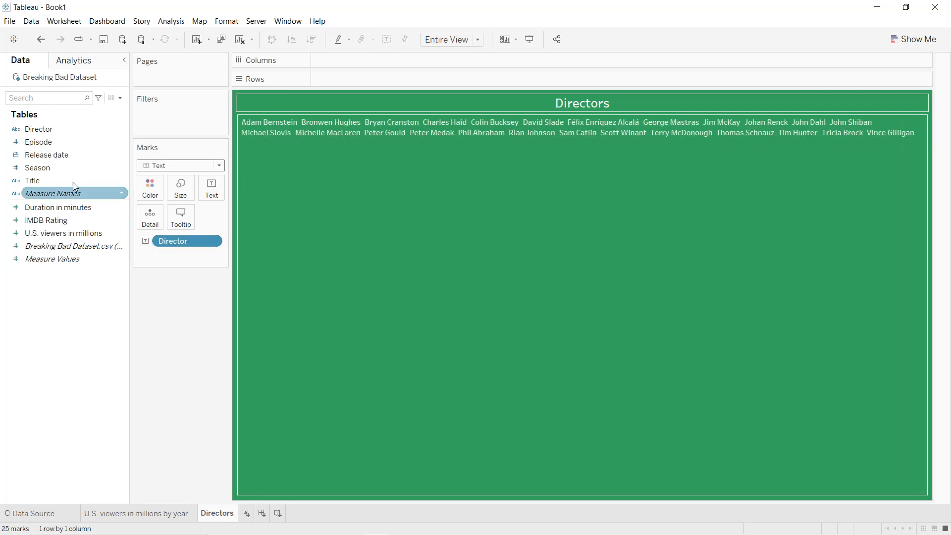
- Size the director names by Episode, aggregated as Count, to form a word cloud
drag(59, 153, 182, 199)
click(217, 241)
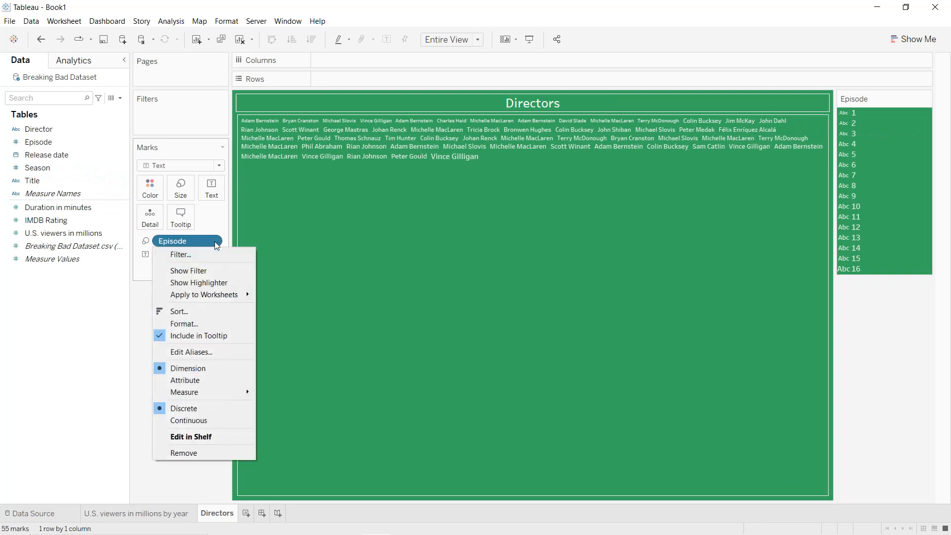
mouse_move(233, 390)
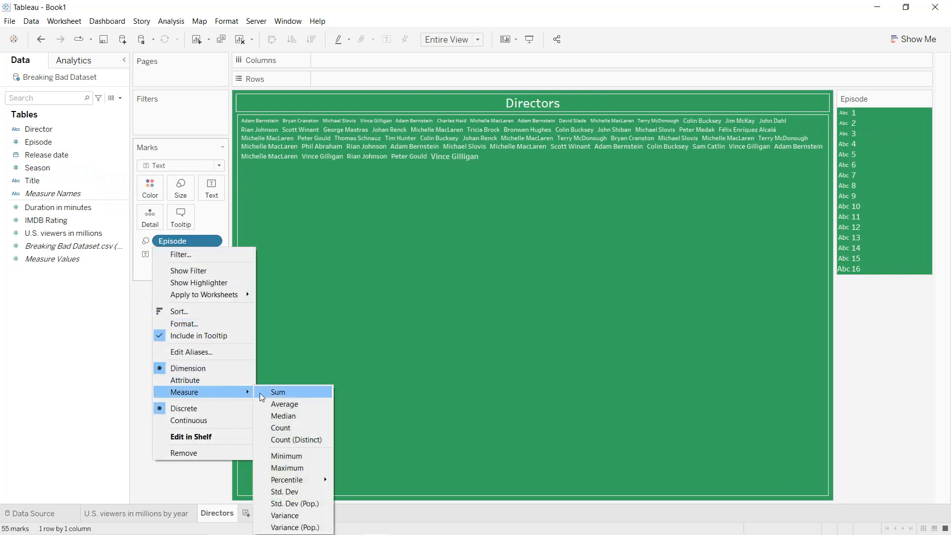
click(275, 429)
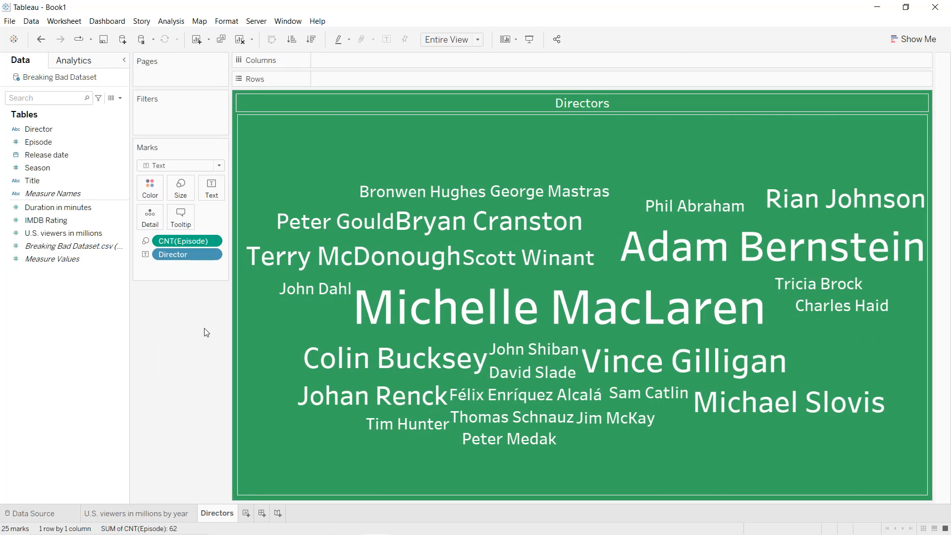
mouse_move(420, 313)
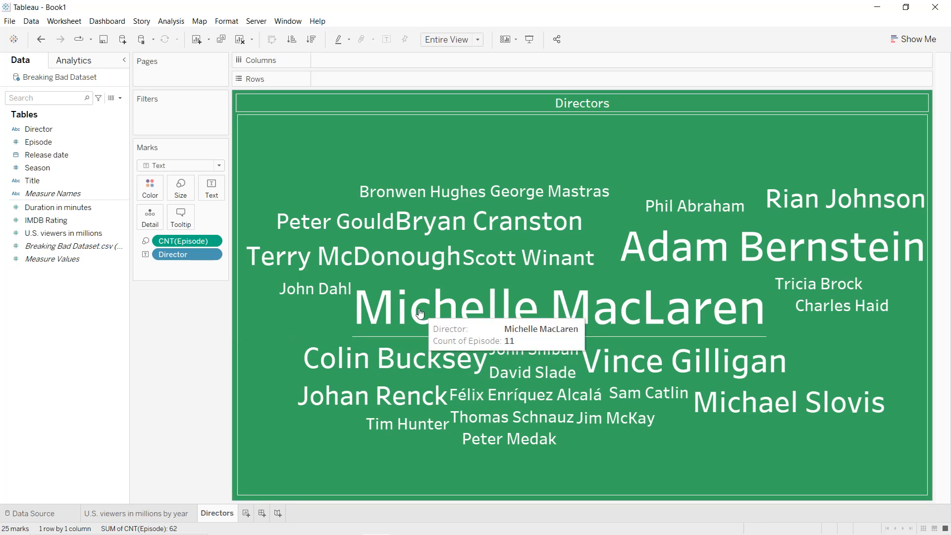
mouse_move(619, 254)
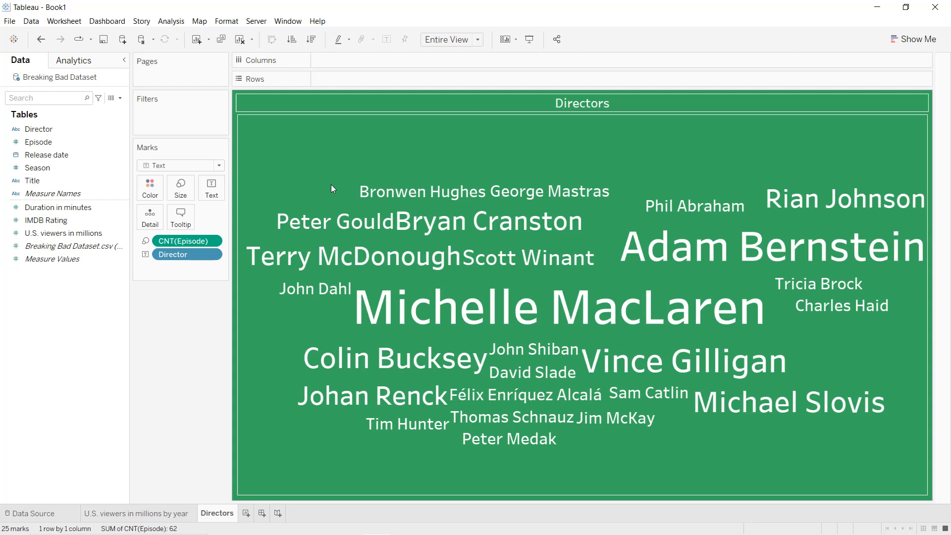
- Duplicate the Directors worksheet
right_click(220, 514)
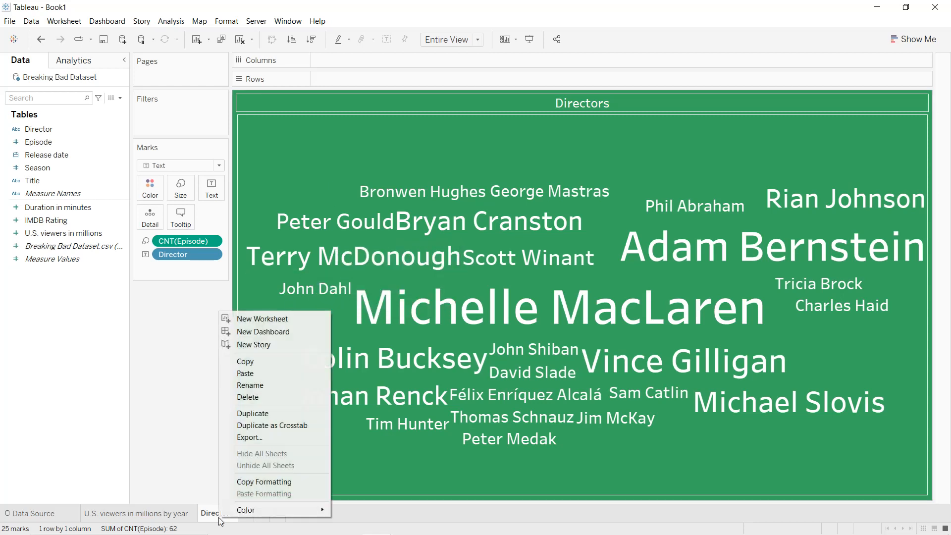
click(254, 414)
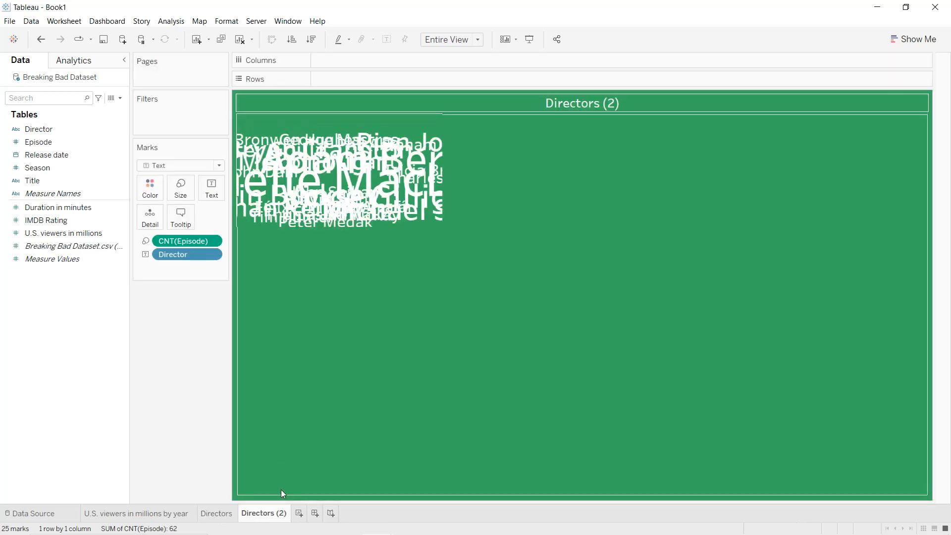
- Rename the duplicated Directors worksheet as "Episodes by season"
double_click(276, 513)
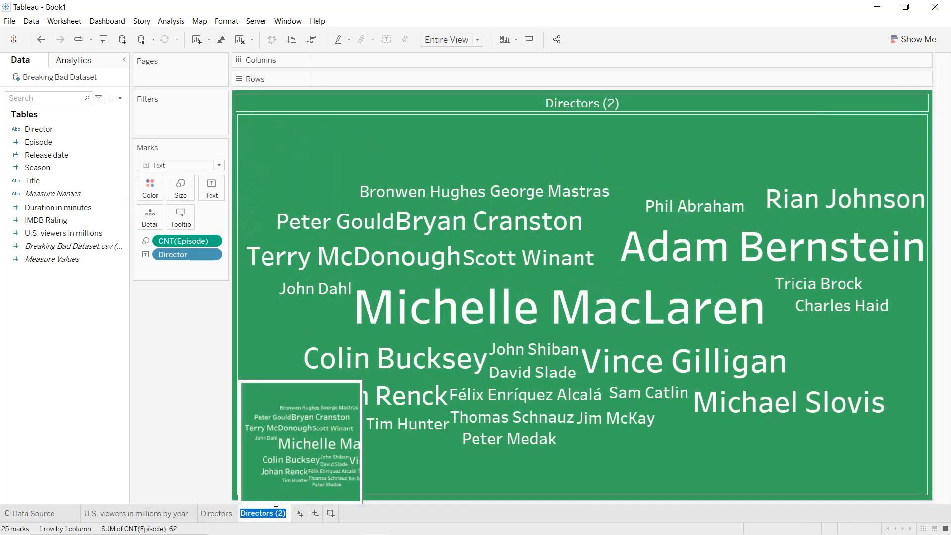
text(Episodes by season)
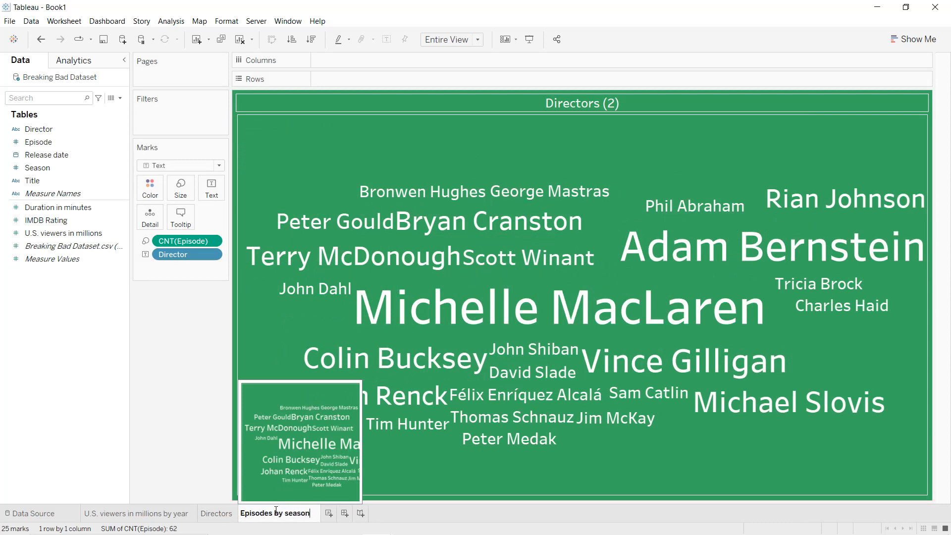
key(Return)
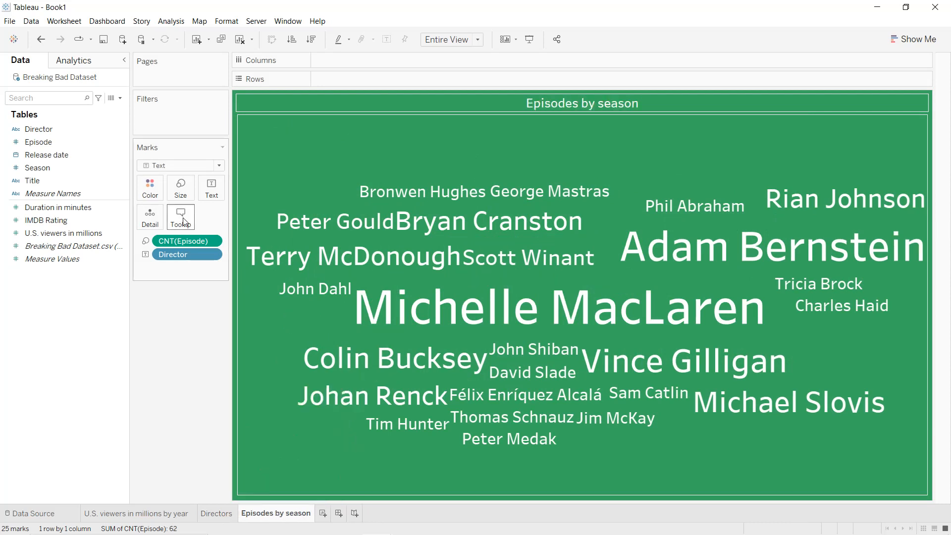
- Remove Director and the episode count from the marks, and place Season on Columns and Episode on Rows
drag(181, 259, 198, 317)
drag(186, 240, 360, 64)
click(66, 167)
drag(75, 142, 381, 82)
- Aggregate Episode on Rows as Count and set the mark type to Automatic
click(389, 79)
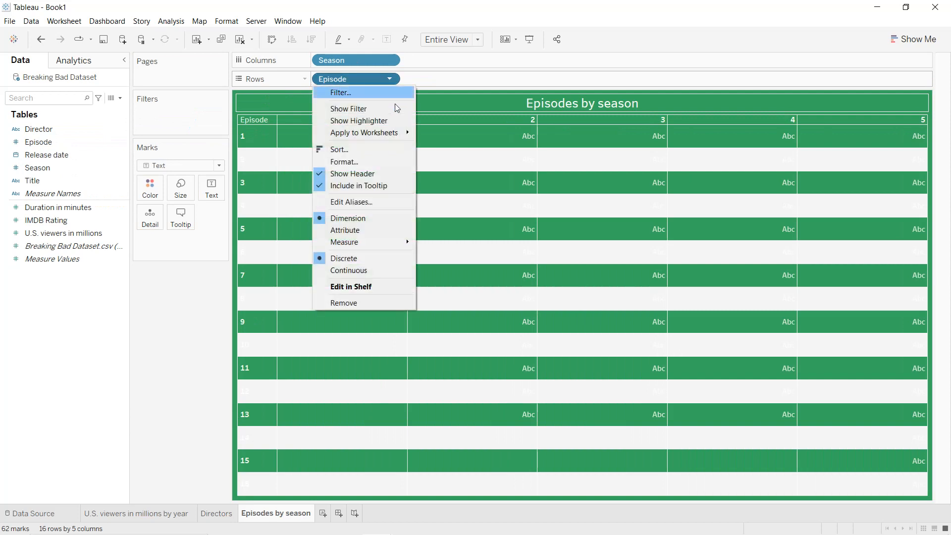
mouse_move(388, 243)
click(439, 276)
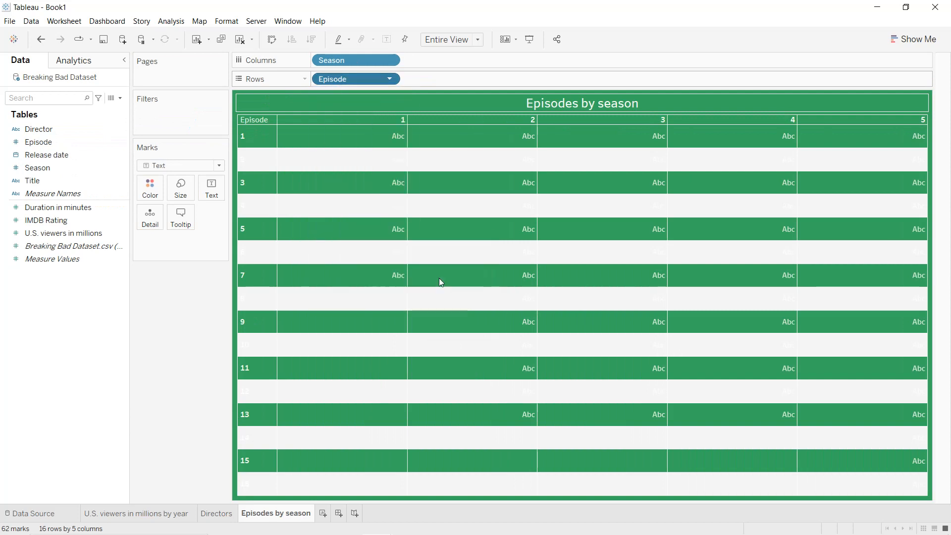
click(176, 167)
click(175, 179)
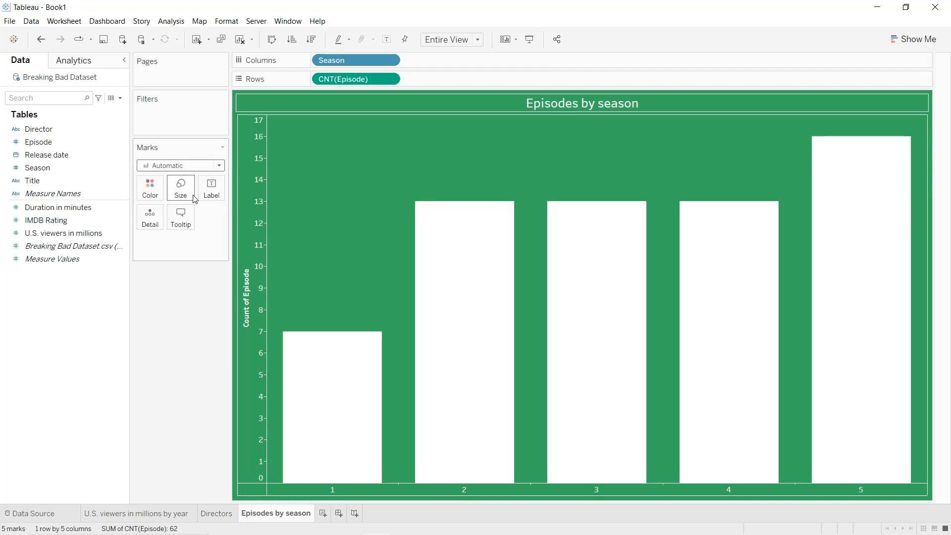
- Duplicate the episode count on Rows and set the first count's mark type to Circle
drag(335, 87, 437, 86)
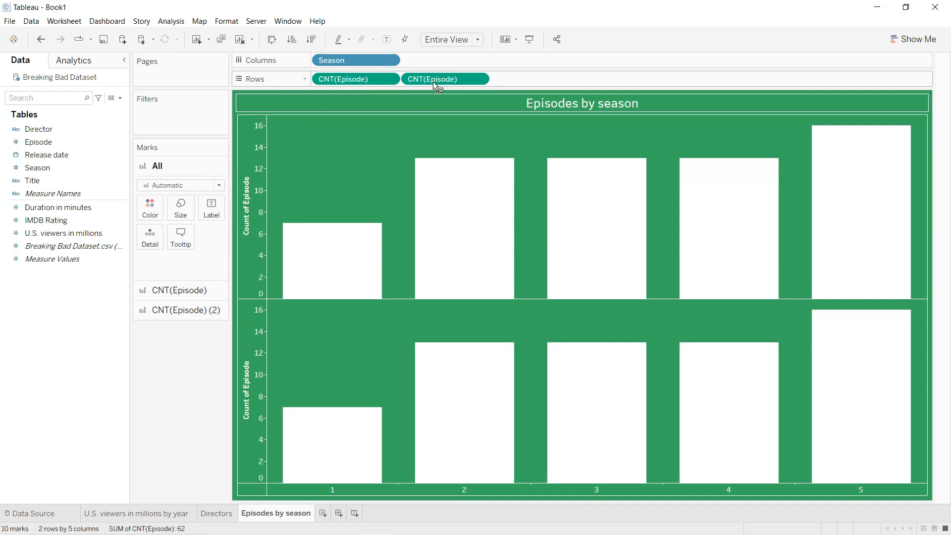
click(149, 291)
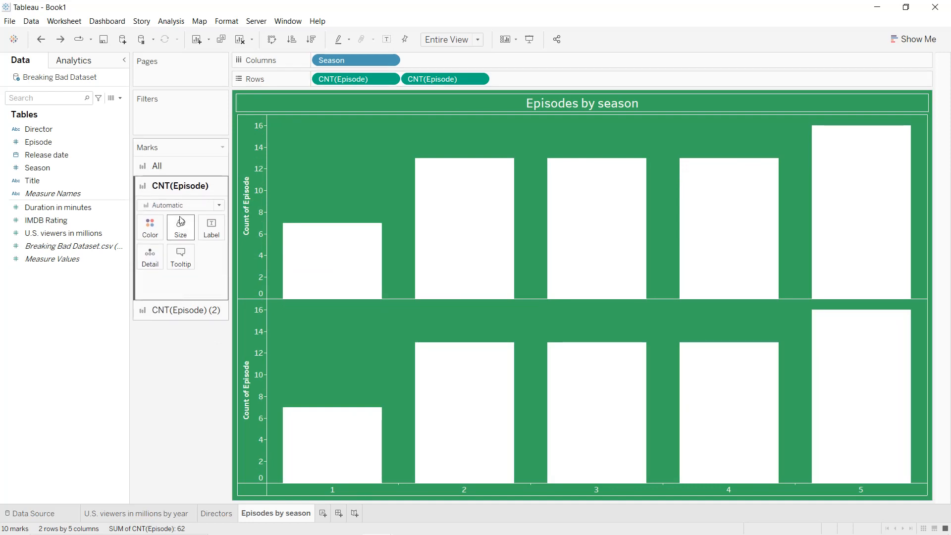
click(186, 205)
click(172, 281)
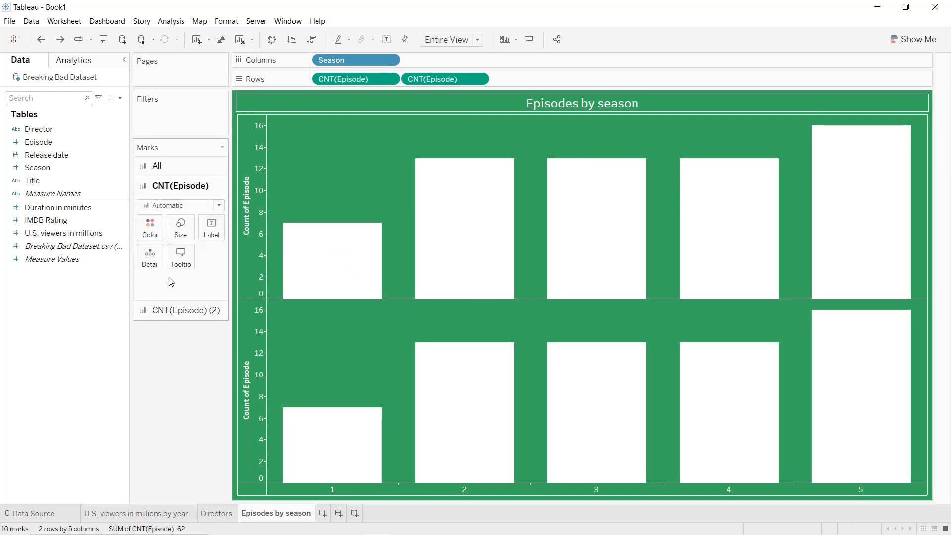
- Narrow the bars of the second episode count to thin stems
click(169, 310)
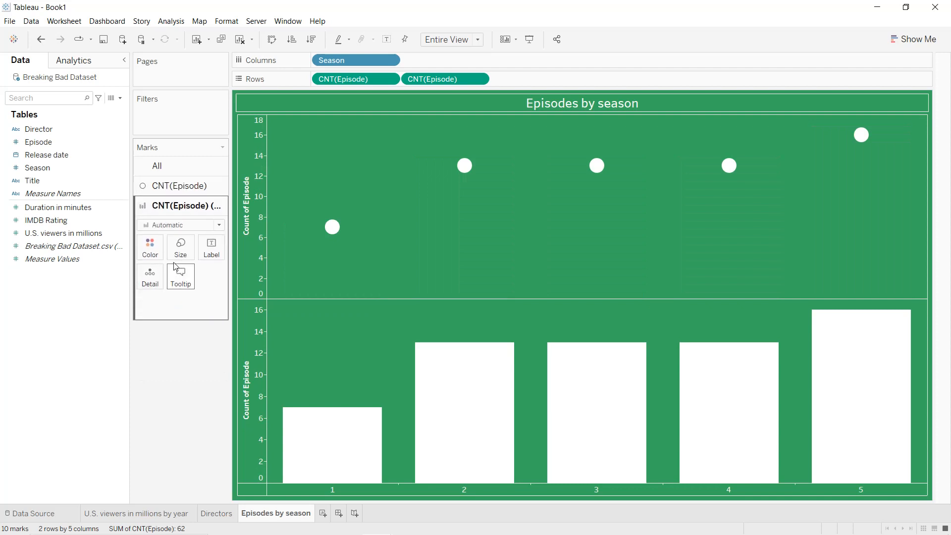
click(180, 248)
drag(208, 276, 193, 288)
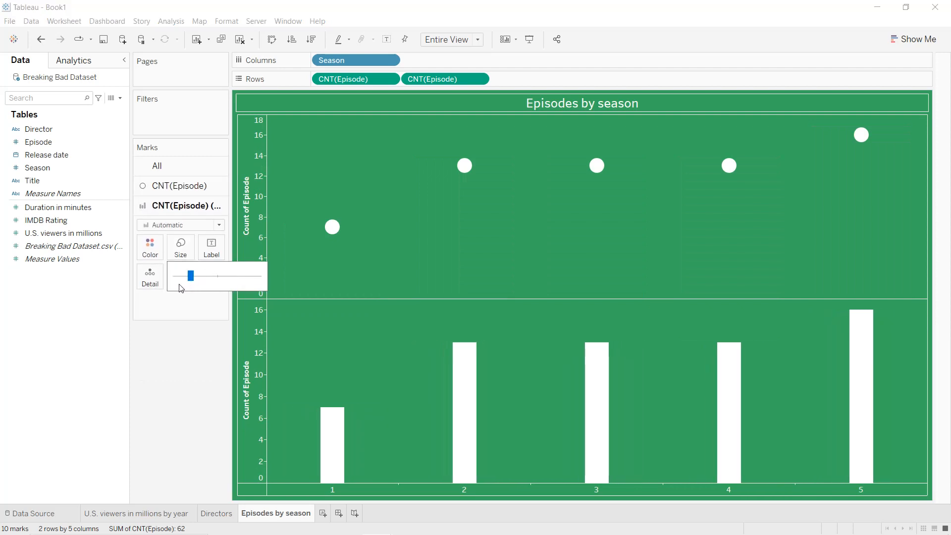
drag(183, 279, 181, 280)
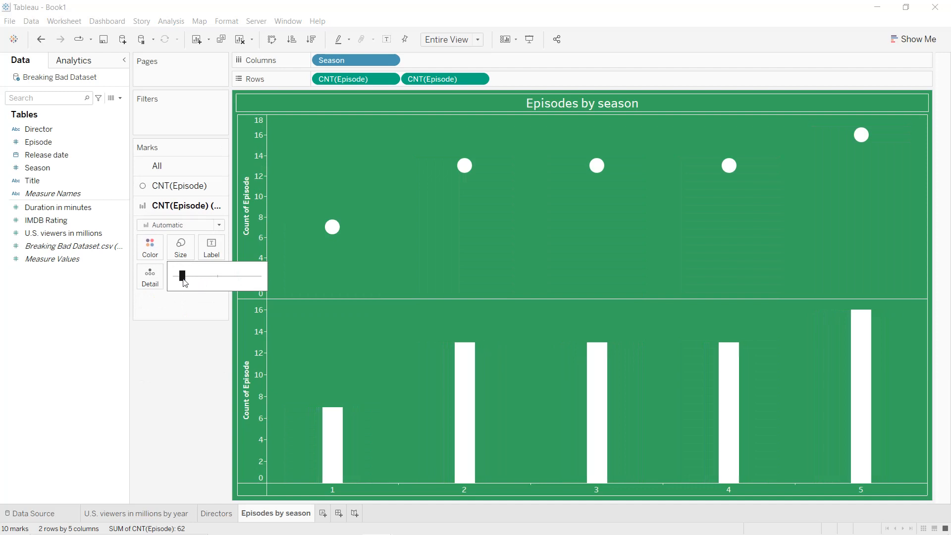
- Combine the two episode counts on a dual axis and set the second count's mark type to Bar
click(479, 79)
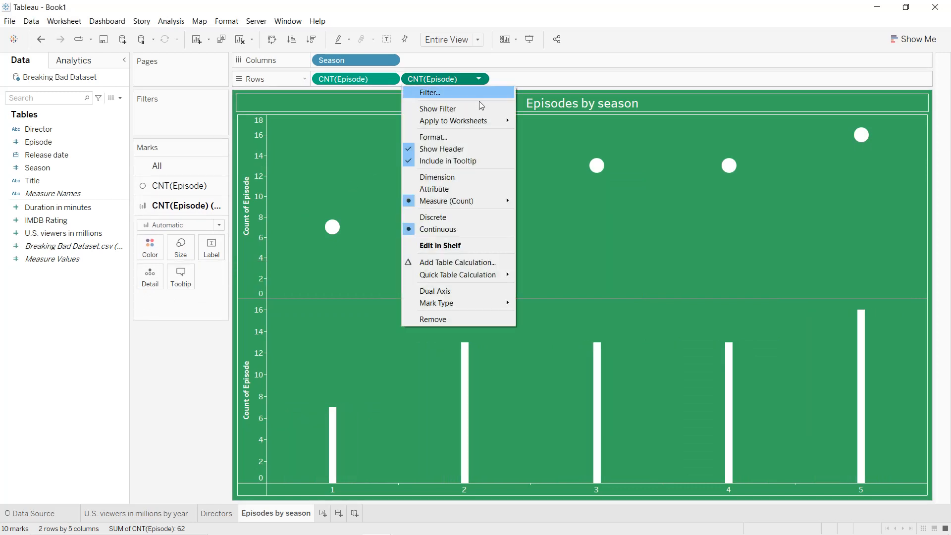
click(439, 291)
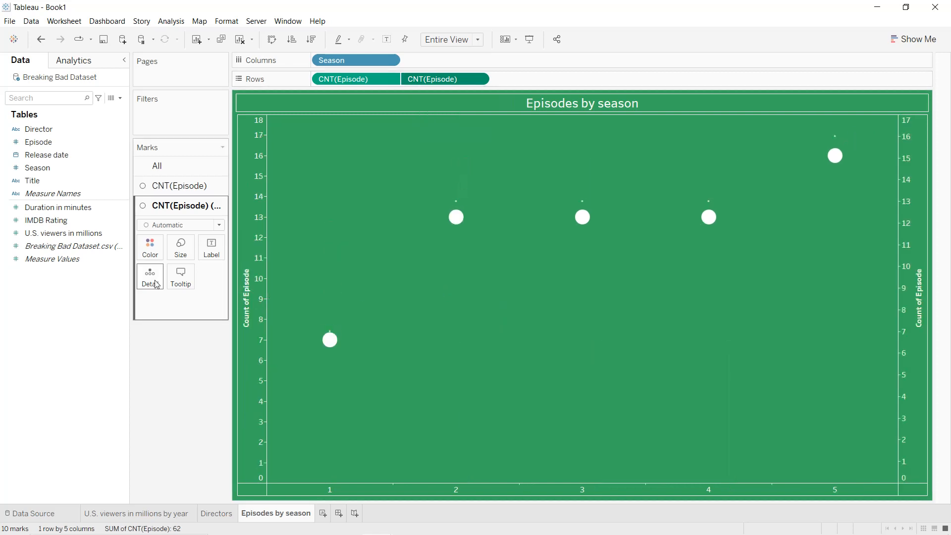
click(184, 225)
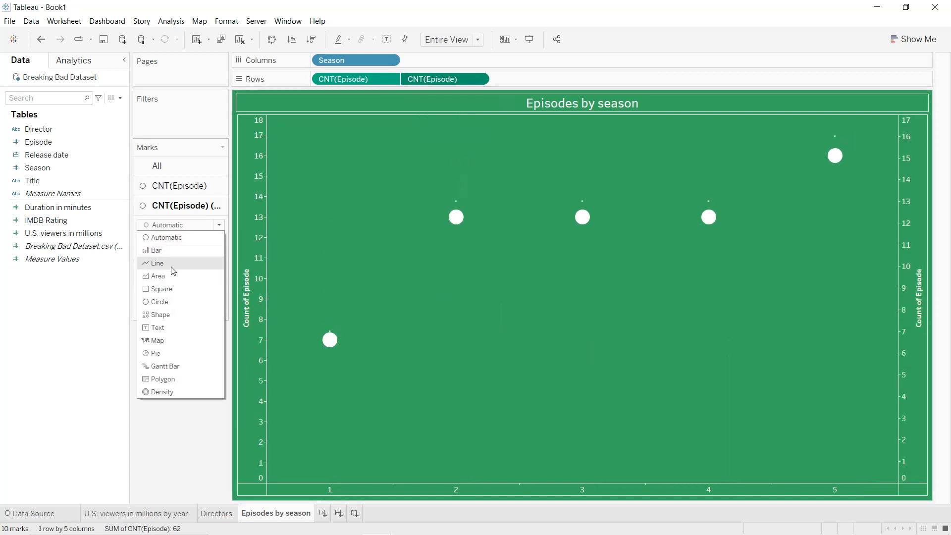
click(174, 251)
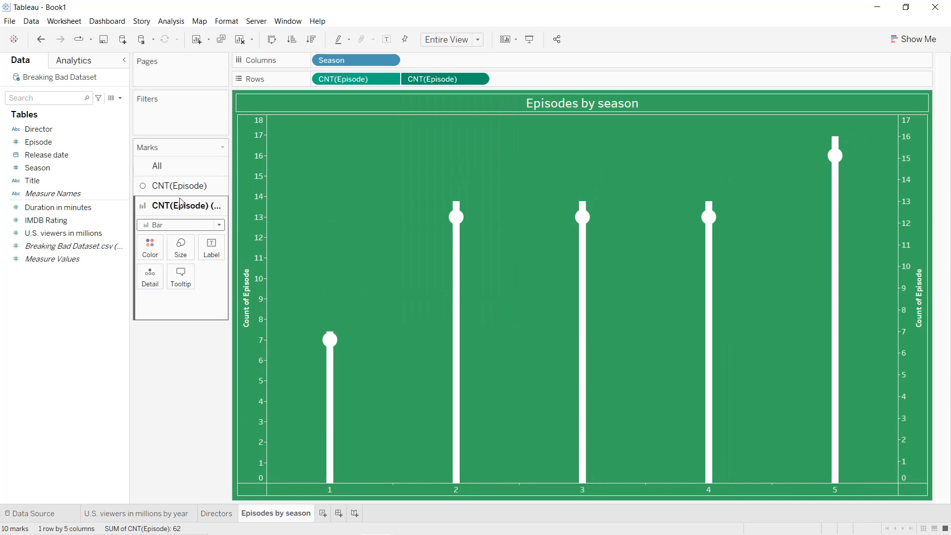
- Enlarge the circles of the first episode count to form lollipop heads
click(180, 185)
click(181, 228)
drag(198, 253, 227, 257)
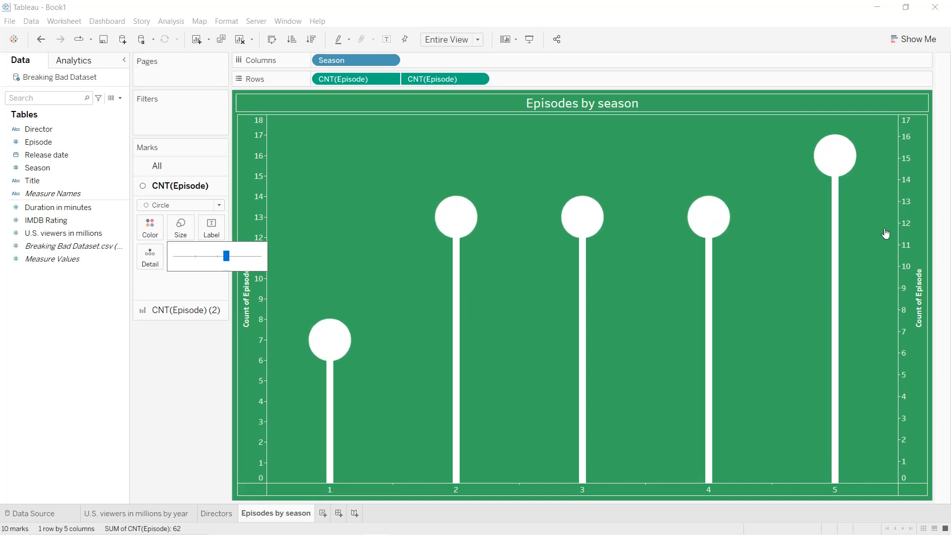
- Hide the secondary axis header and clear the title of the remaining episode count axis
right_click(912, 238)
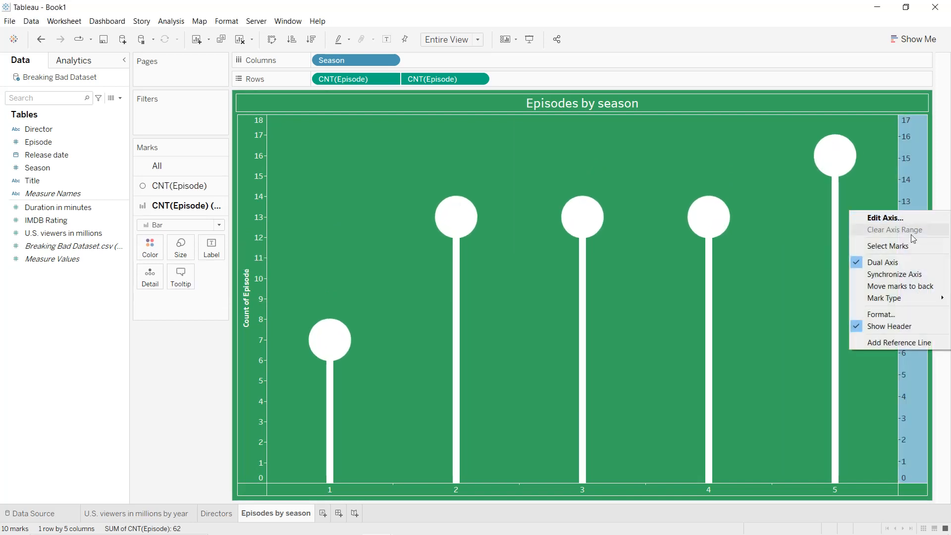
click(884, 325)
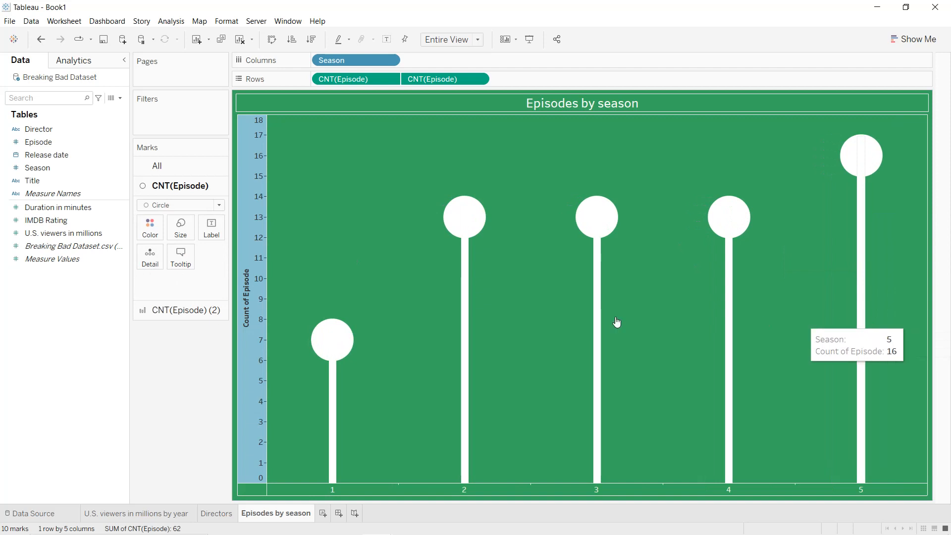
double_click(250, 297)
triple_click(452, 351)
key(BackSpace)
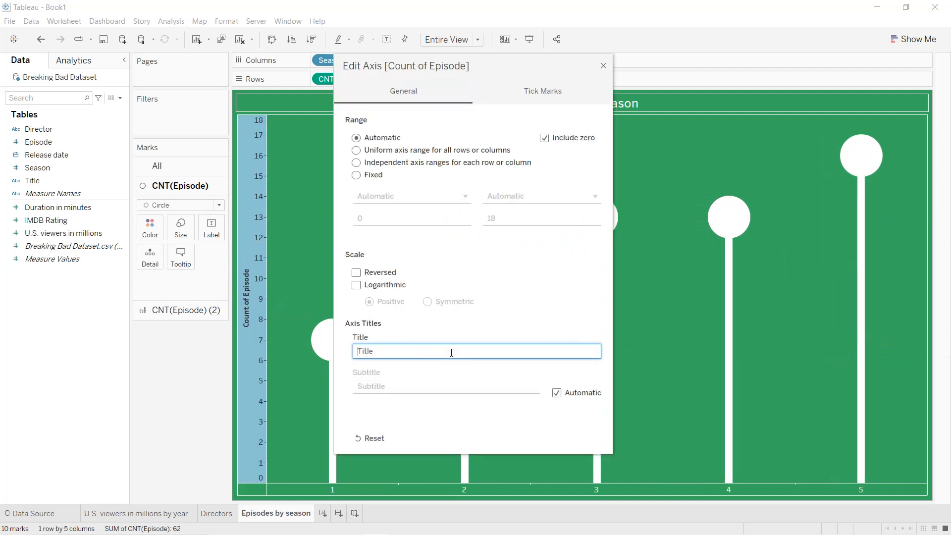
click(603, 66)
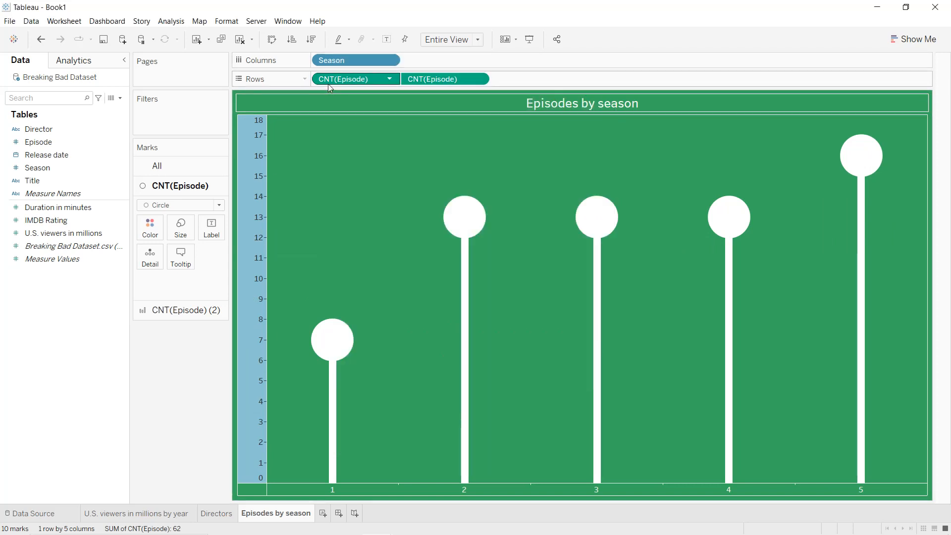
- Label the circles with the episode count, aligned to the center horizontally and the middle vertically
drag(330, 81, 221, 232)
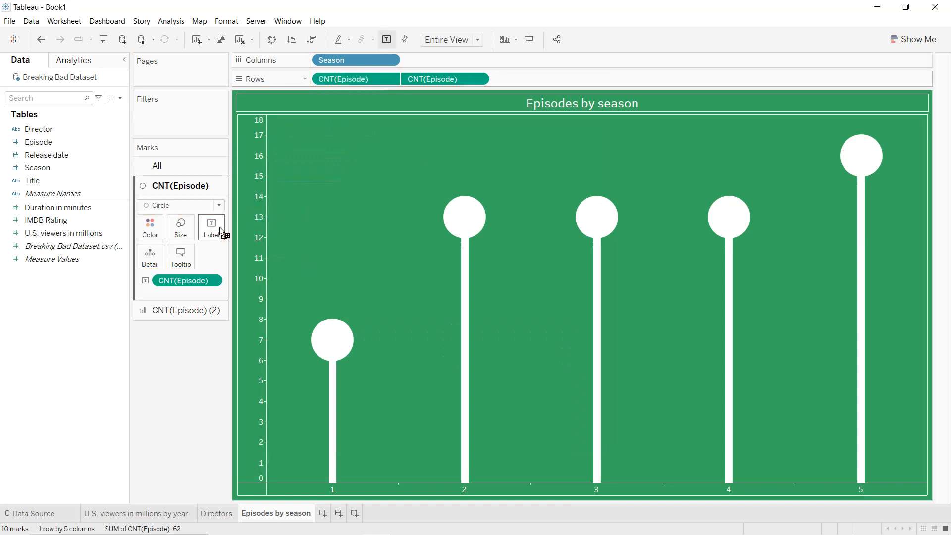
click(212, 229)
click(255, 299)
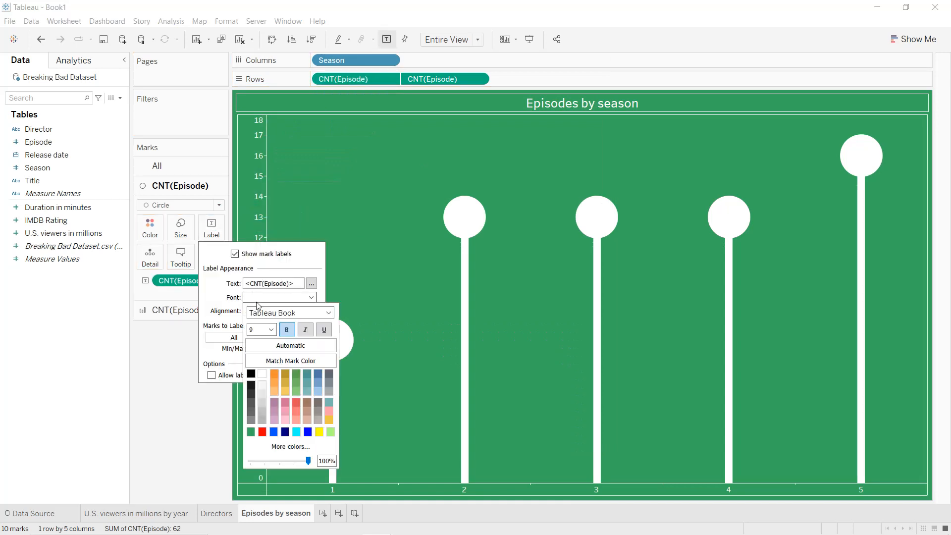
click(232, 358)
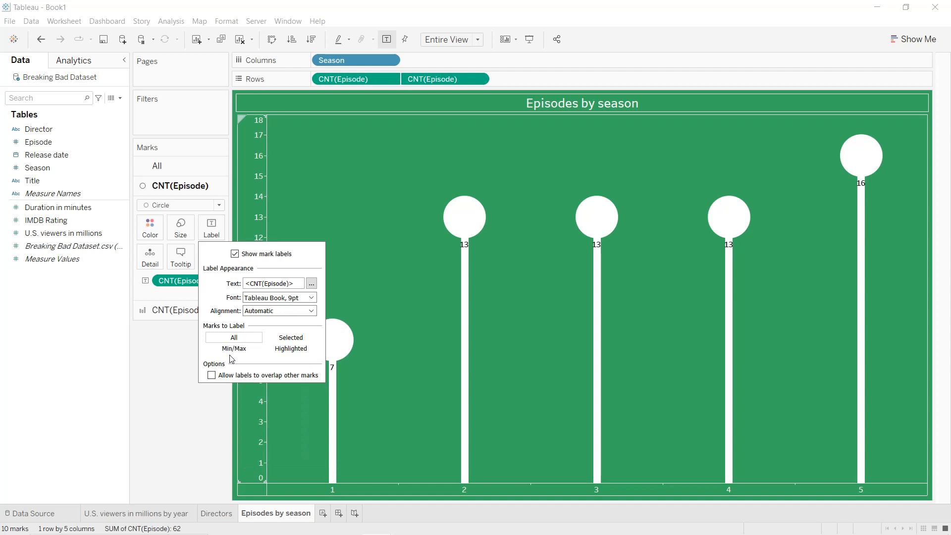
click(250, 312)
click(273, 354)
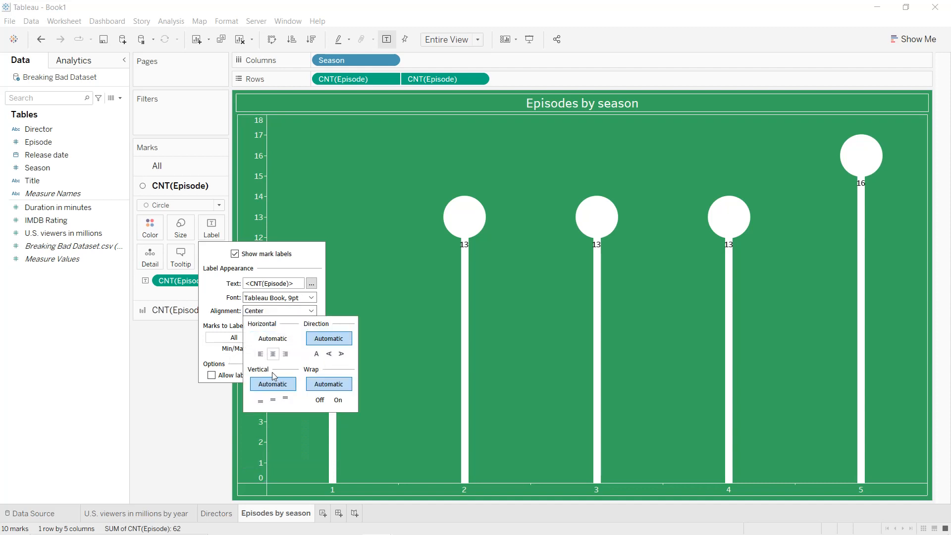
click(273, 401)
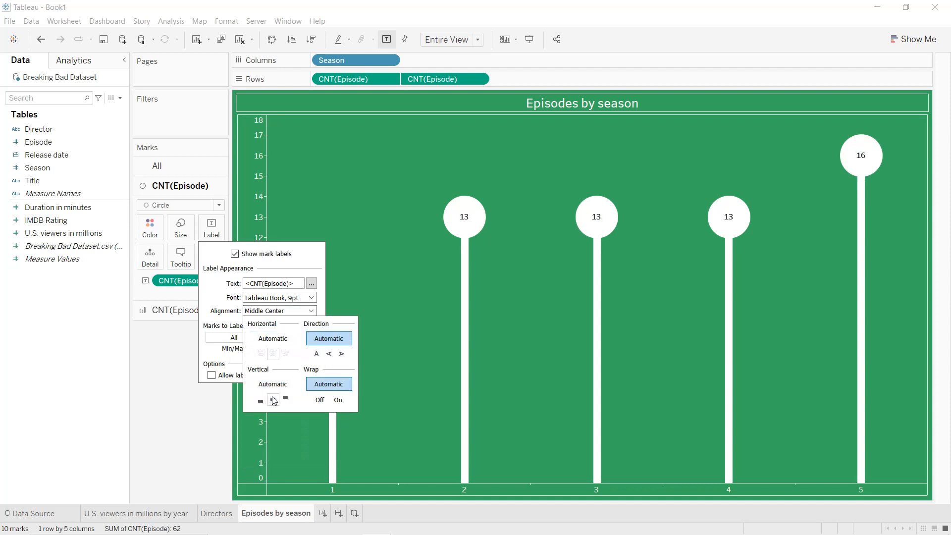
click(176, 361)
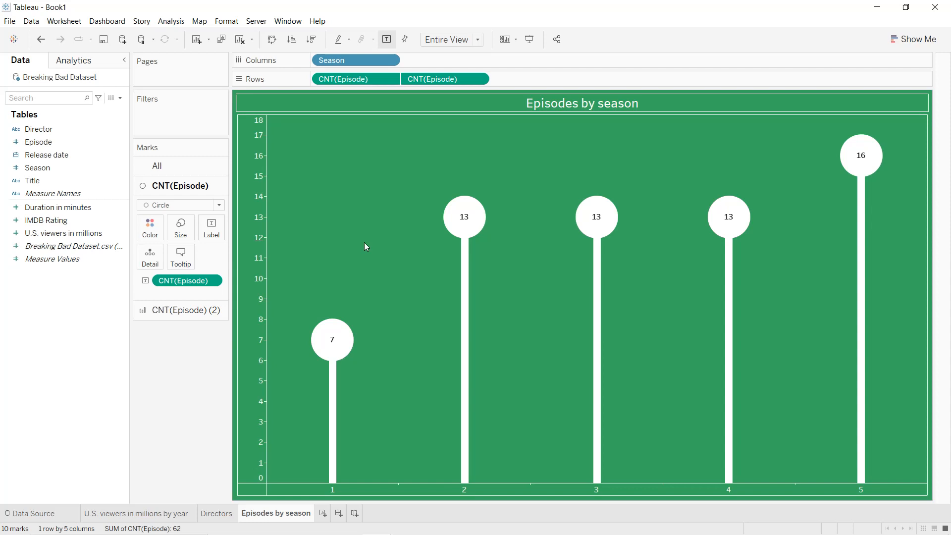
- Duplicate the Episodes by season worksheet and rename the copy as "IMDB rating by season"
right_click(275, 515)
click(328, 413)
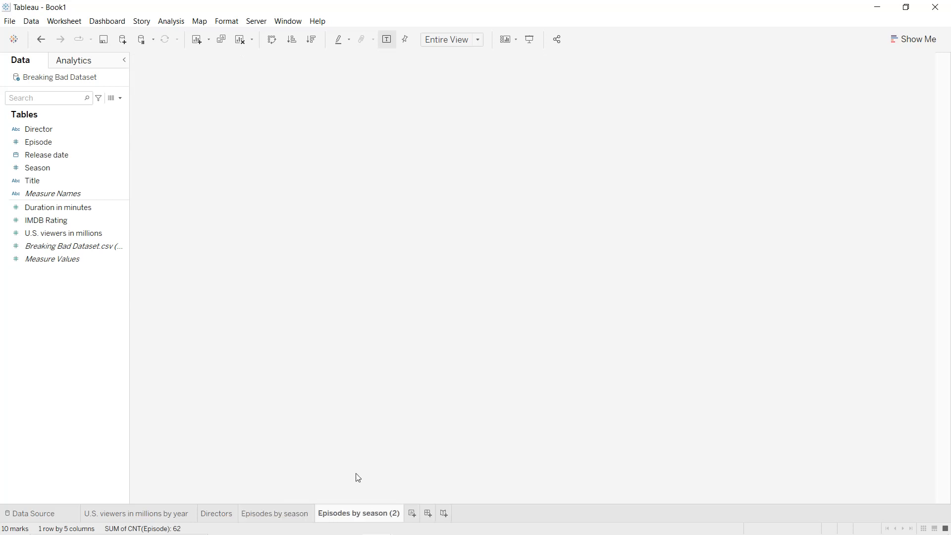
double_click(358, 513)
key(BackSpace)
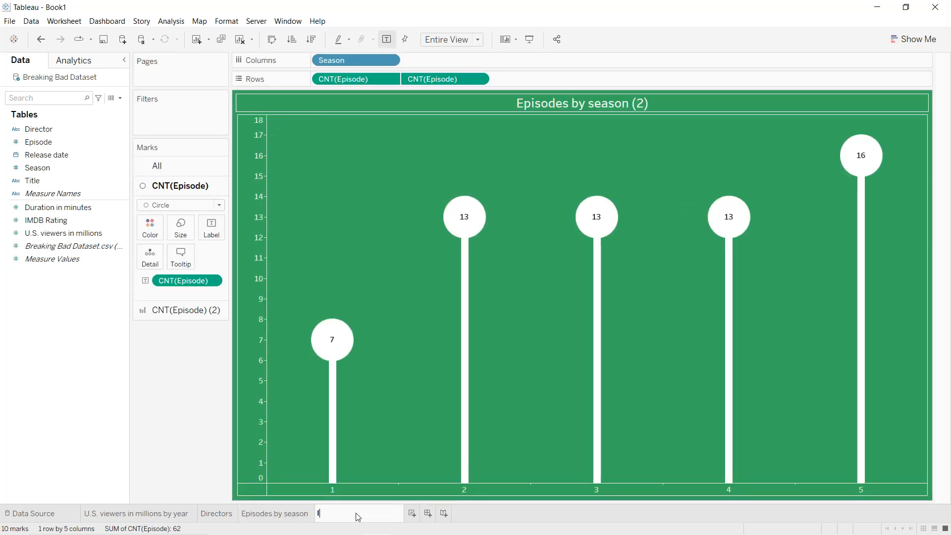
text(IMDB rating by s)
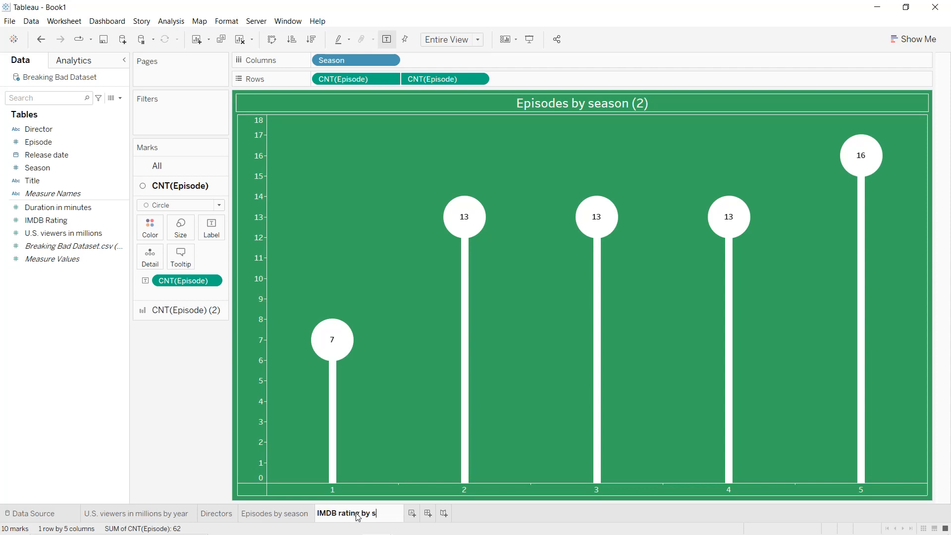
text(eason)
key(Return)
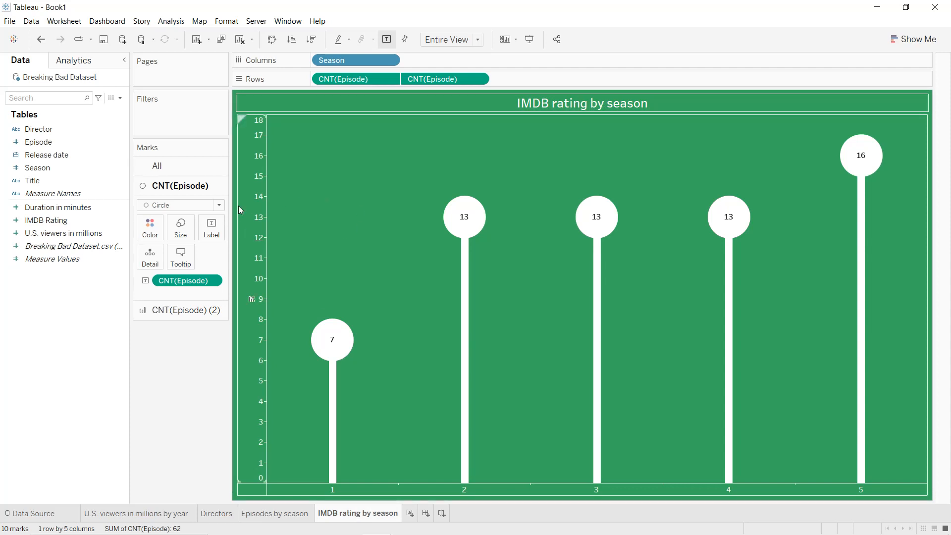
- Replace both episode counts on Rows with IMDB Rating
drag(354, 90, 180, 365)
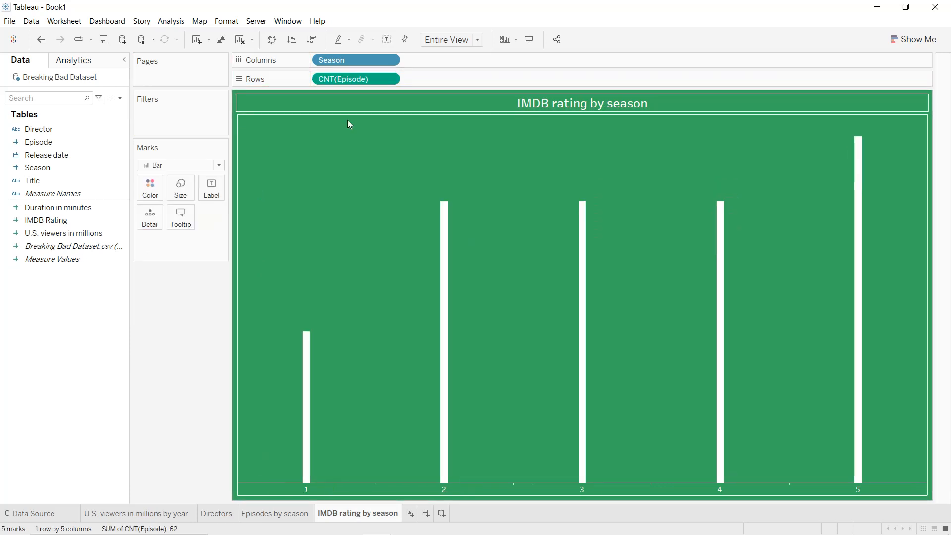
drag(341, 90, 208, 314)
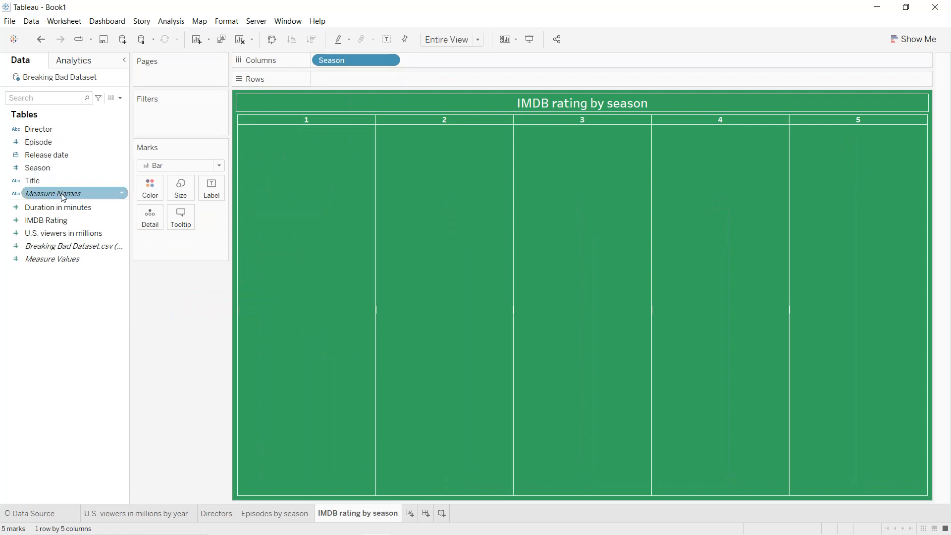
drag(63, 225, 372, 82)
- Convert the IMDB rating chart to a box-and-whisker plot
click(913, 39)
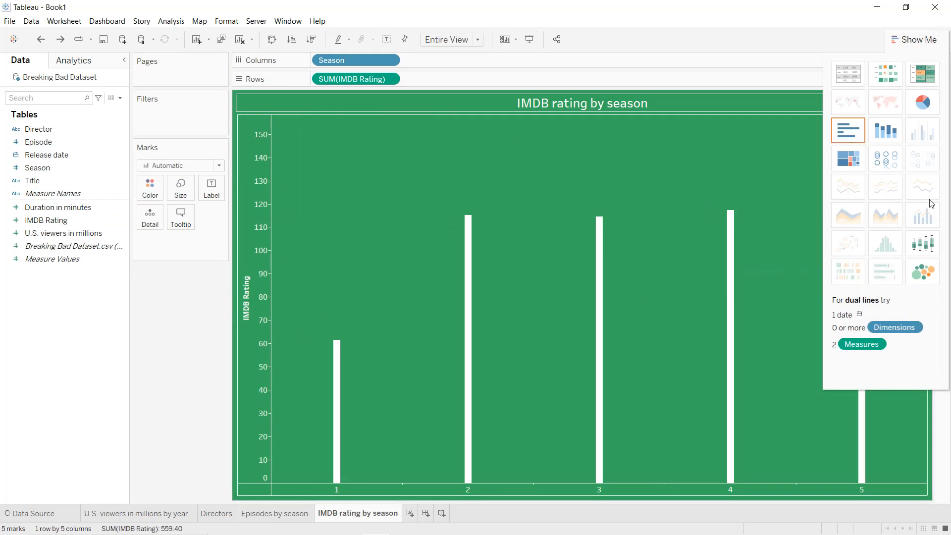
click(922, 243)
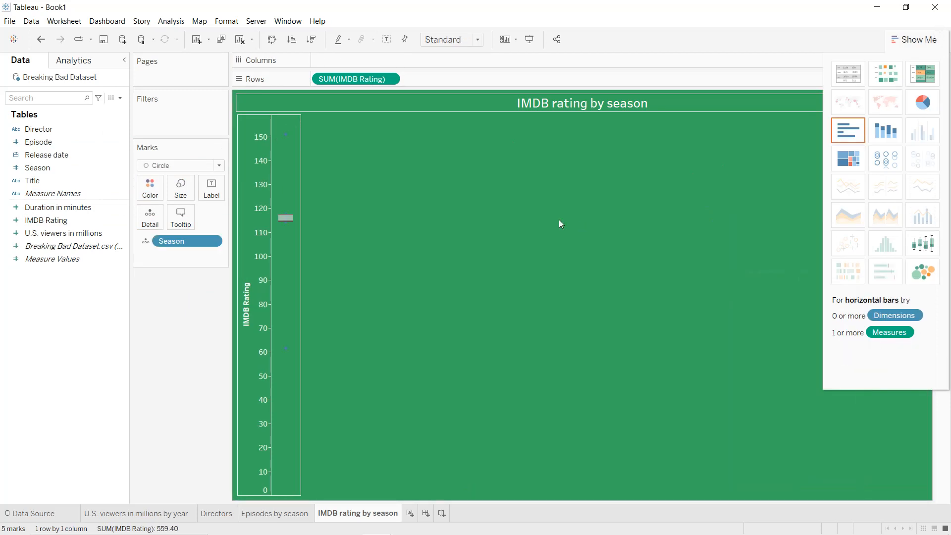
- Move Season from the marks detail to Columns and fit the box plot to Entire View
drag(186, 241, 351, 62)
click(456, 40)
click(448, 84)
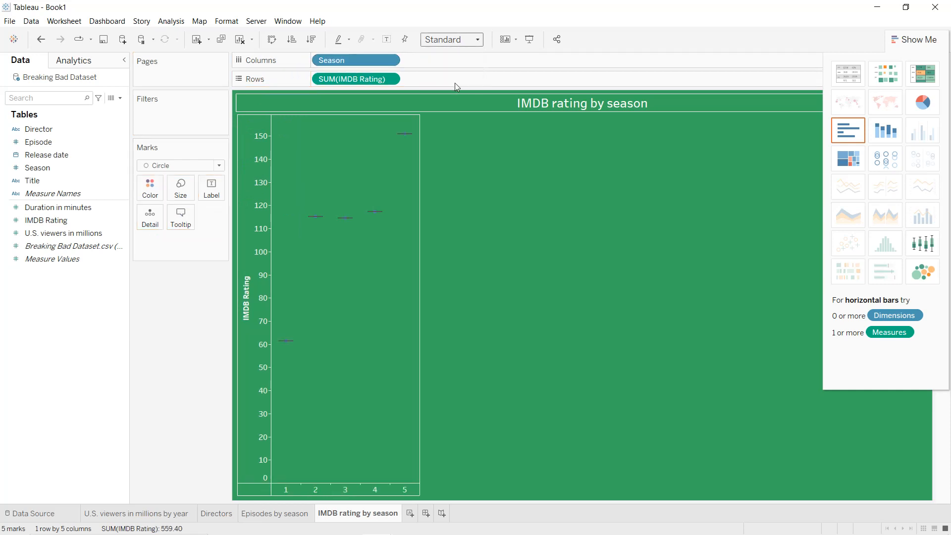
- Turn off Aggregate Measures for the IMDB rating chart
click(171, 21)
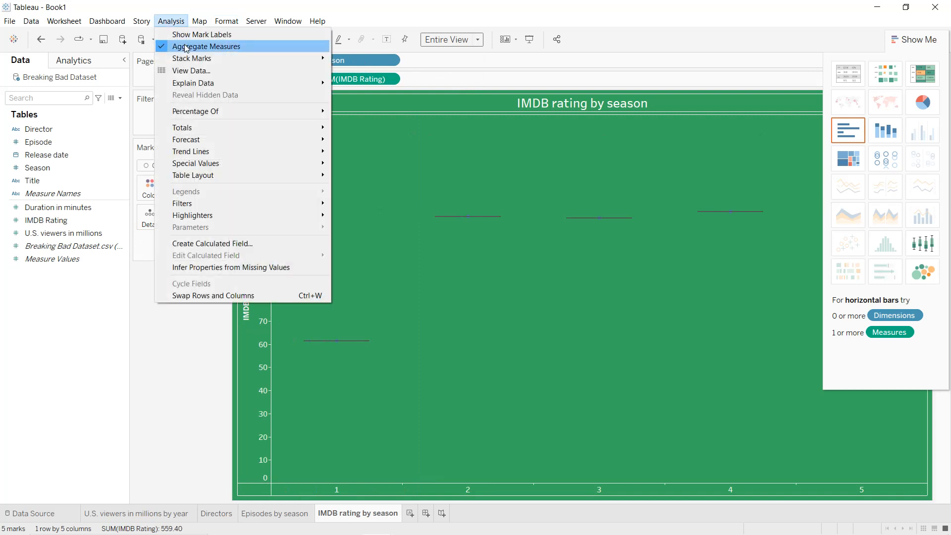
click(186, 48)
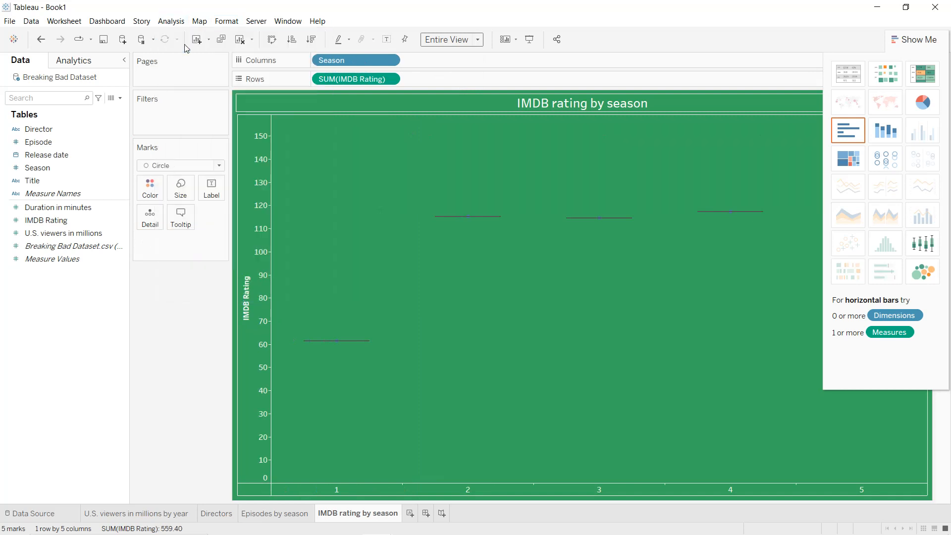
- Clear the IMDB Rating axis title and exclude zero from the axis range
double_click(252, 232)
click(418, 350)
key(ctrl+a)
key(BackSpace)
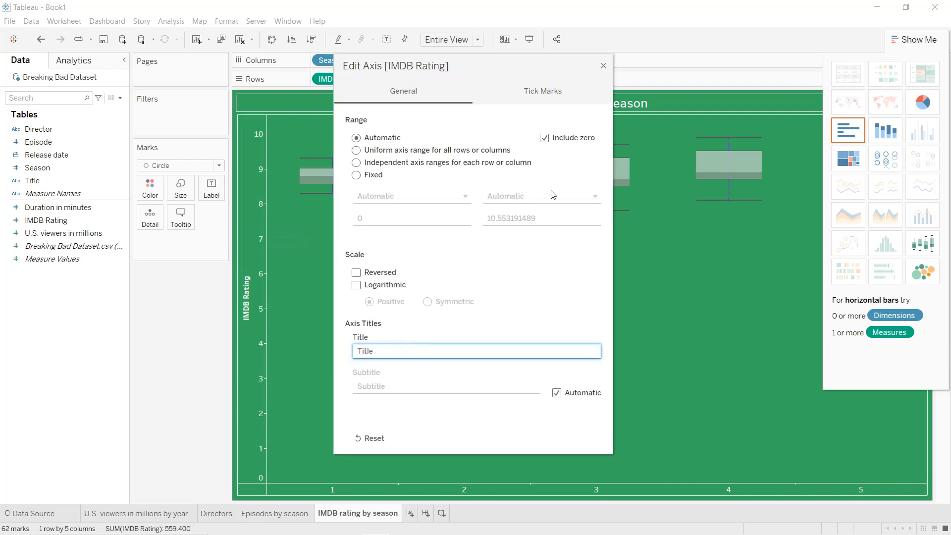
click(544, 138)
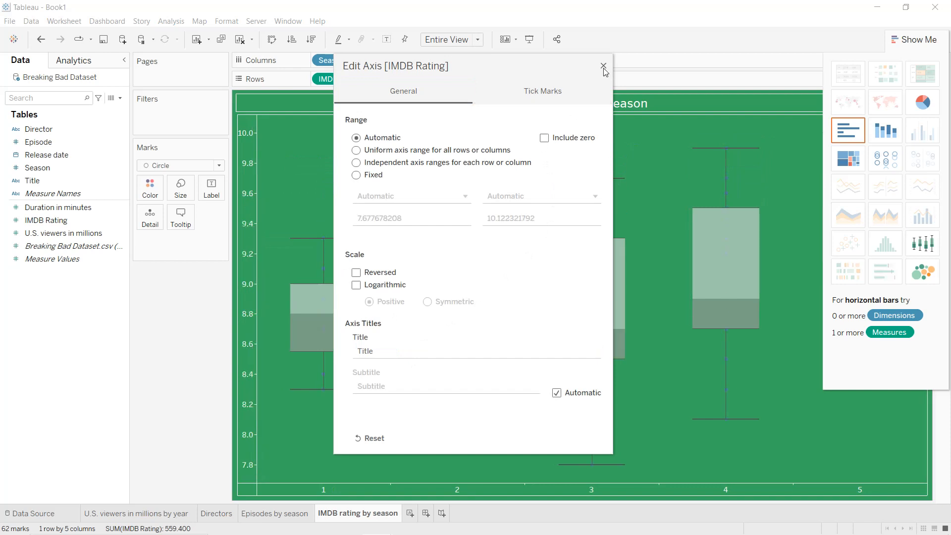
click(603, 66)
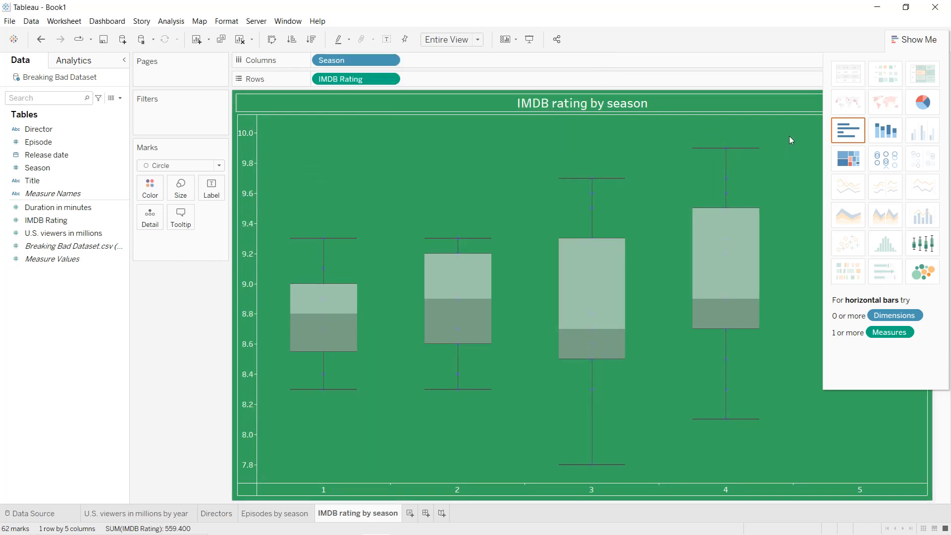
drag(920, 42, 933, 62)
- Change the fill of the box plots on the rating axis to Dark Gray
mouse_move(460, 284)
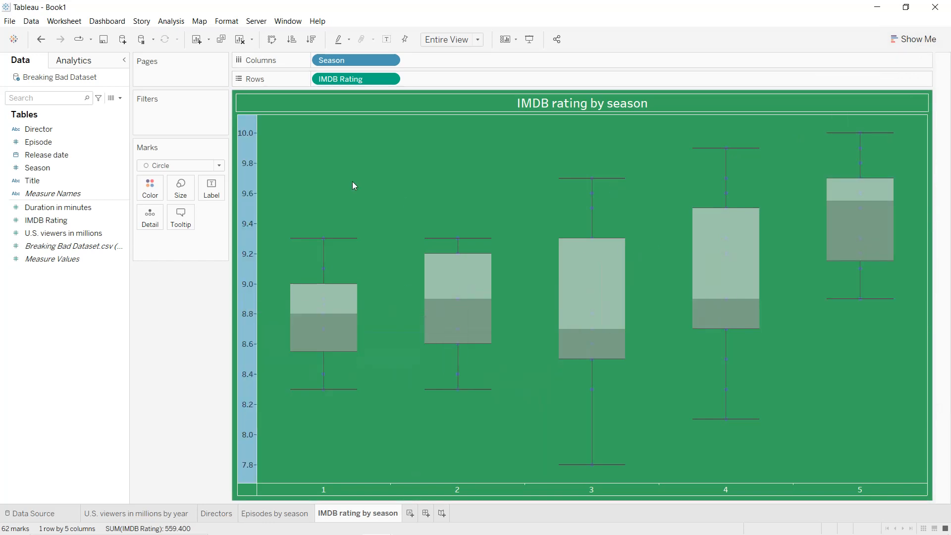
right_click(253, 199)
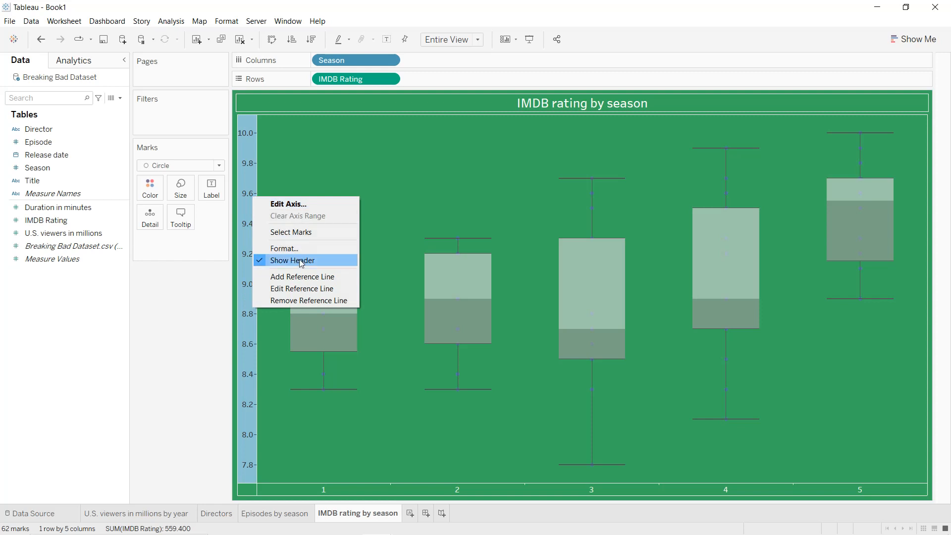
click(303, 289)
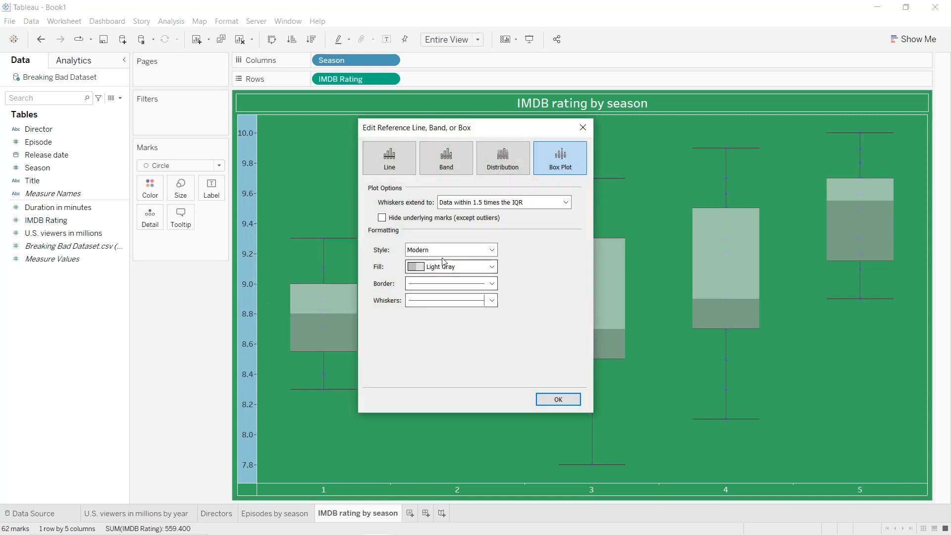
click(439, 270)
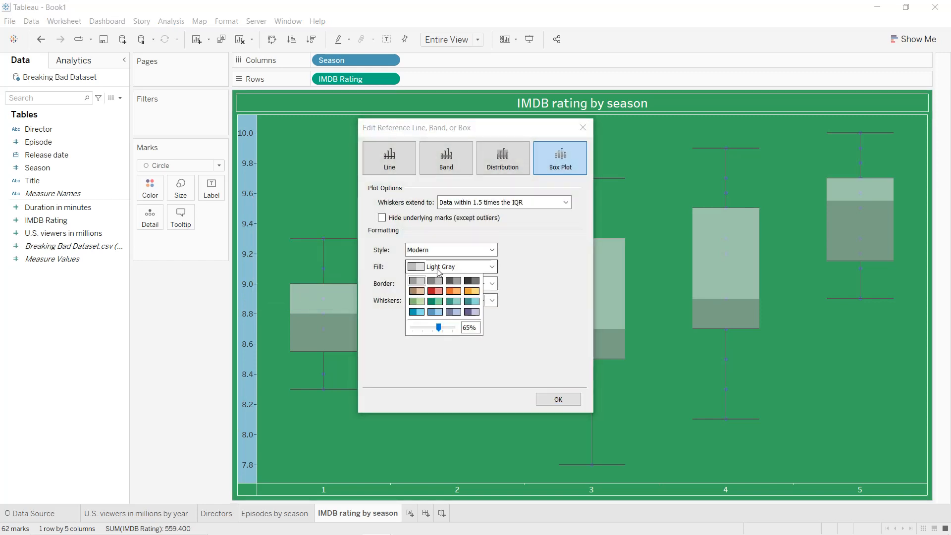
click(453, 281)
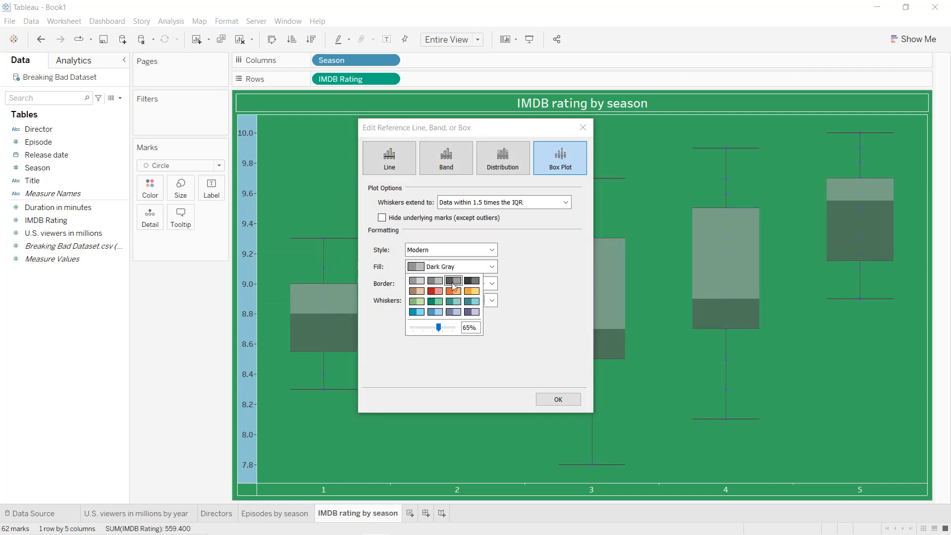
click(558, 401)
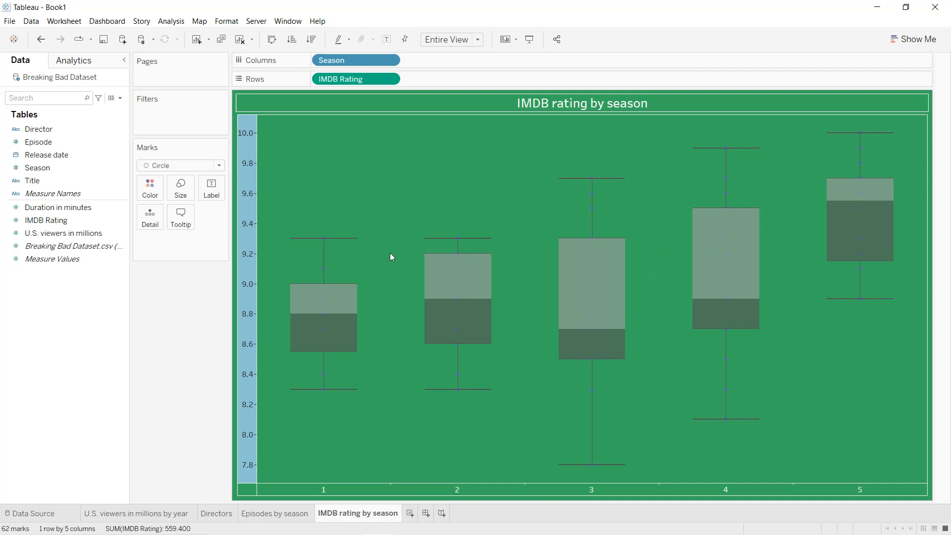
click(321, 174)
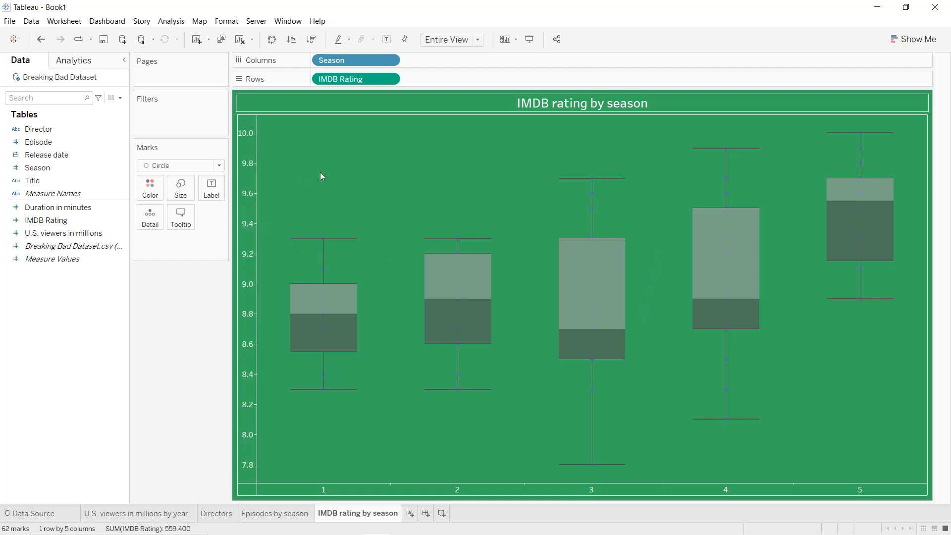
- Add the Episode field to the box plot's marks as detail
click(40, 145)
drag(41, 147, 148, 221)
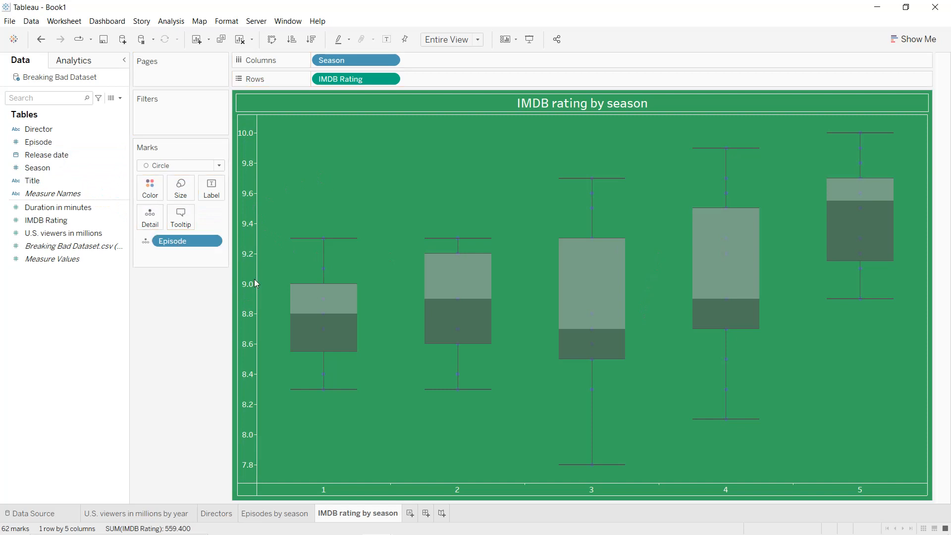
mouse_move(324, 242)
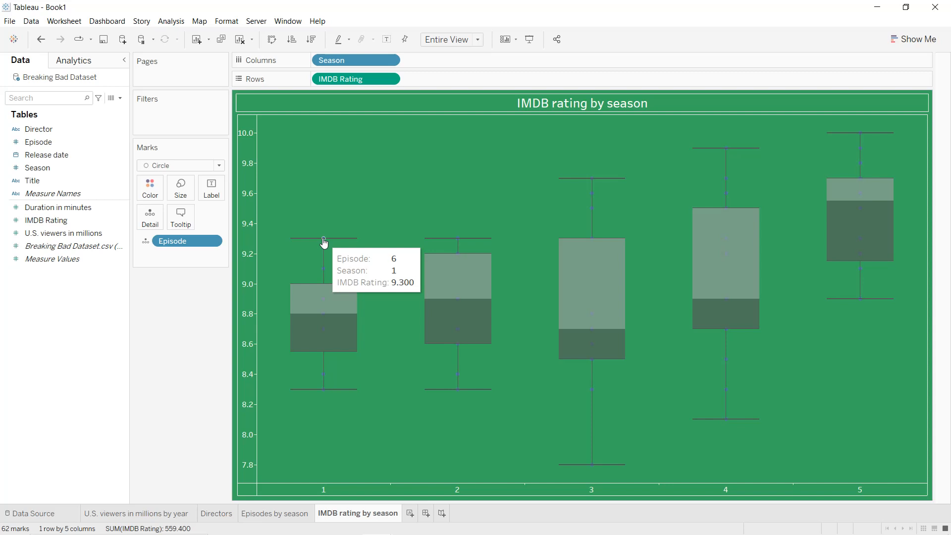
mouse_move(323, 391)
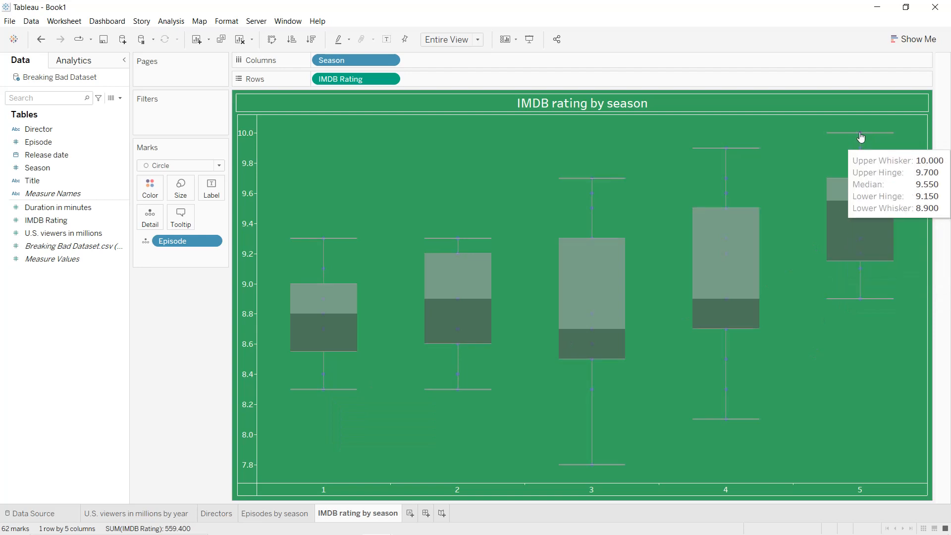
mouse_move(860, 134)
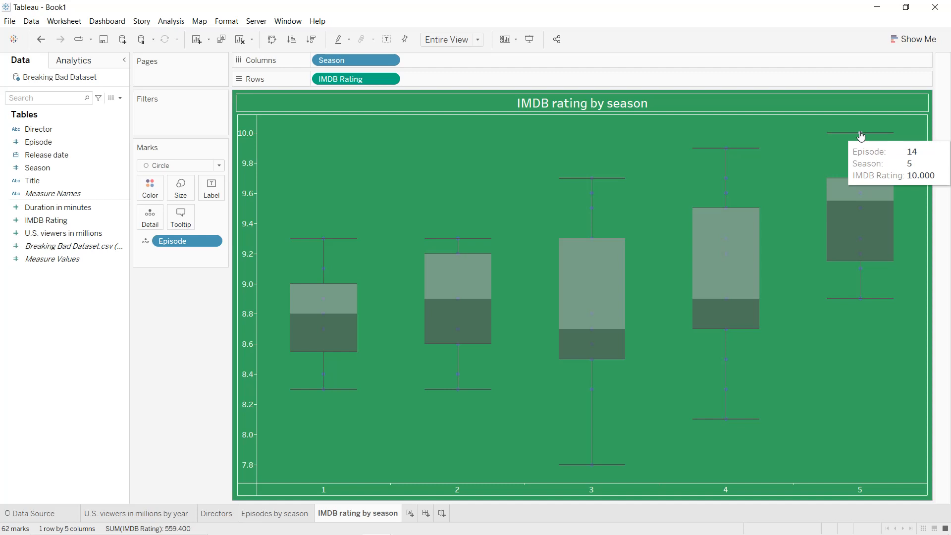
key(ctrl+z)
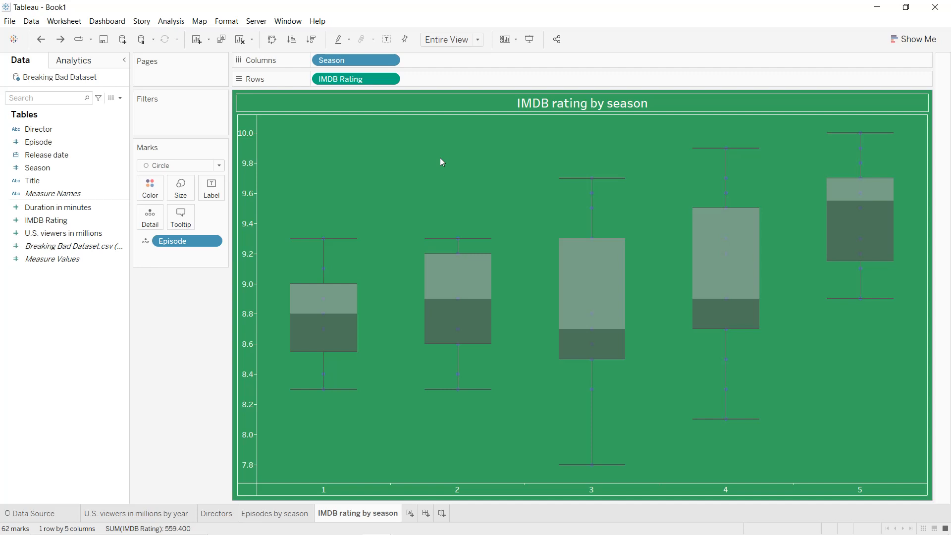
- Duplicate the IMDB rating by season worksheet and rename the copy as "Episodes by season and minutes"
right_click(356, 517)
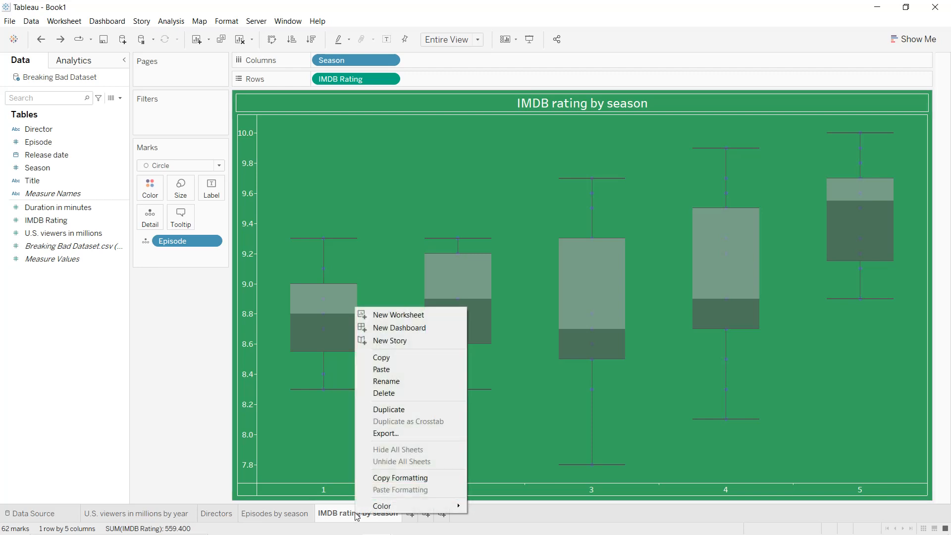
click(402, 410)
double_click(458, 514)
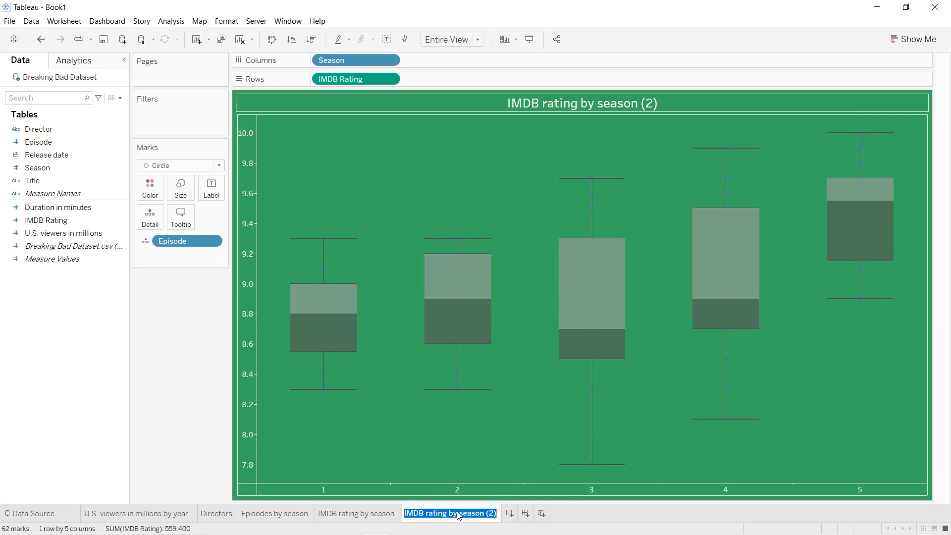
text(Episodes b)
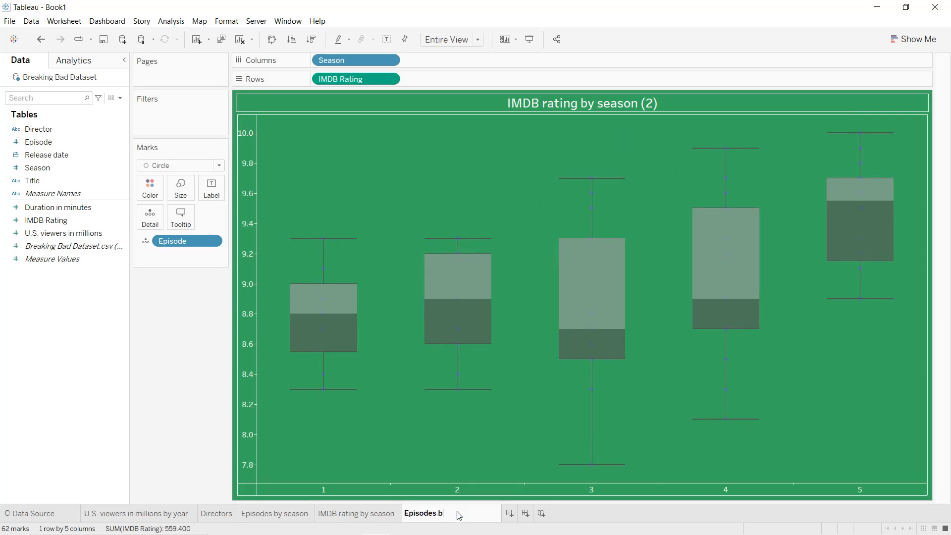
text(y season and minutes)
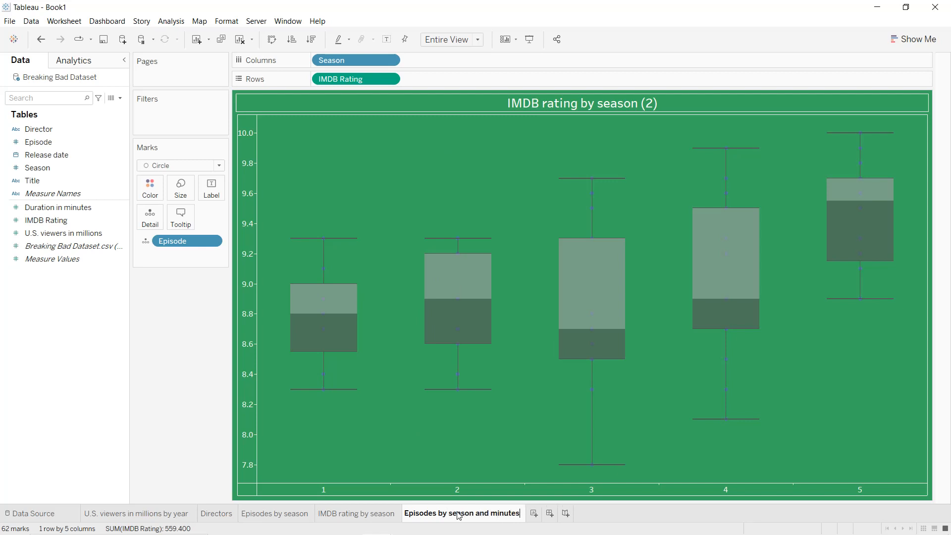
key(Return)
- Remove IMDB Rating, Season and Episode from the new worksheet and turn Aggregate Measures back on
drag(349, 79, 204, 278)
drag(381, 60, 174, 243)
drag(174, 243, 168, 284)
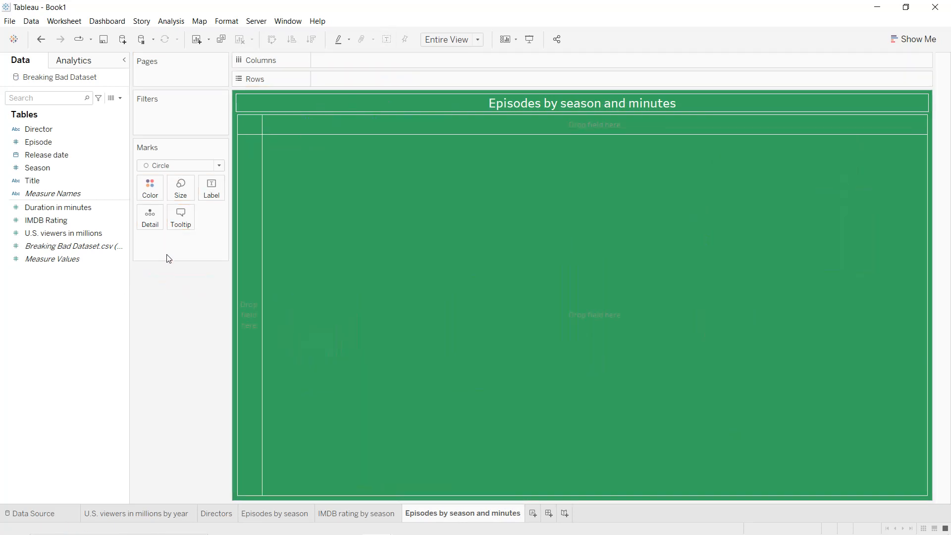
click(170, 21)
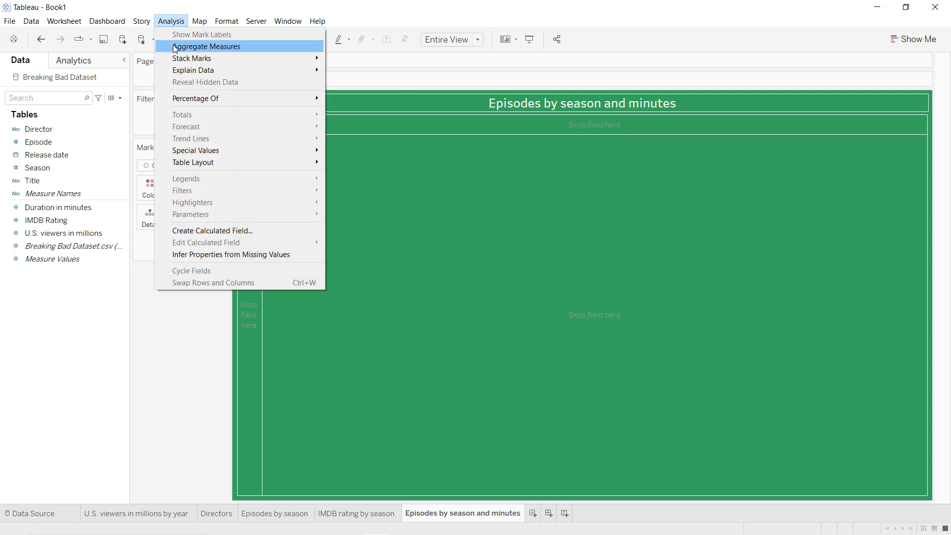
click(174, 46)
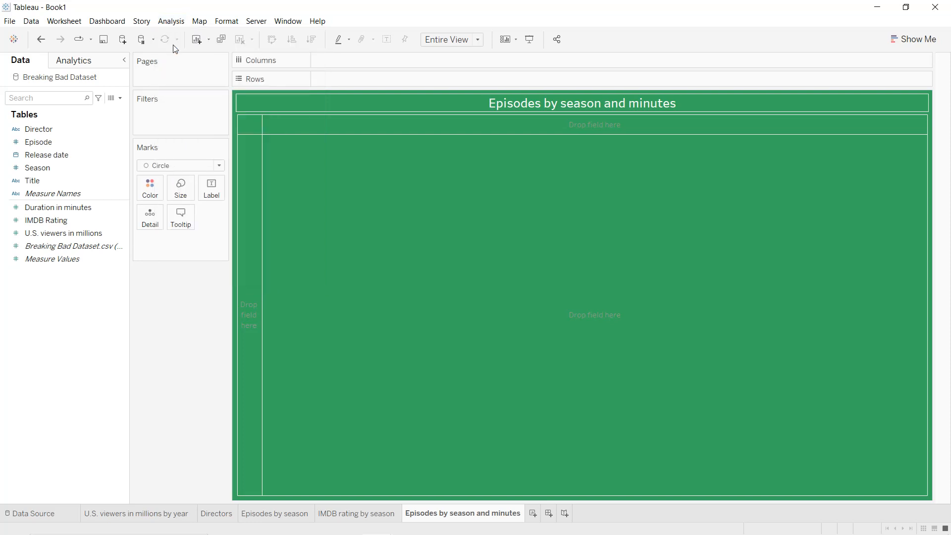
- Create a calculated field named "Point" with the formula MAKEPOINT(0,0)
click(120, 98)
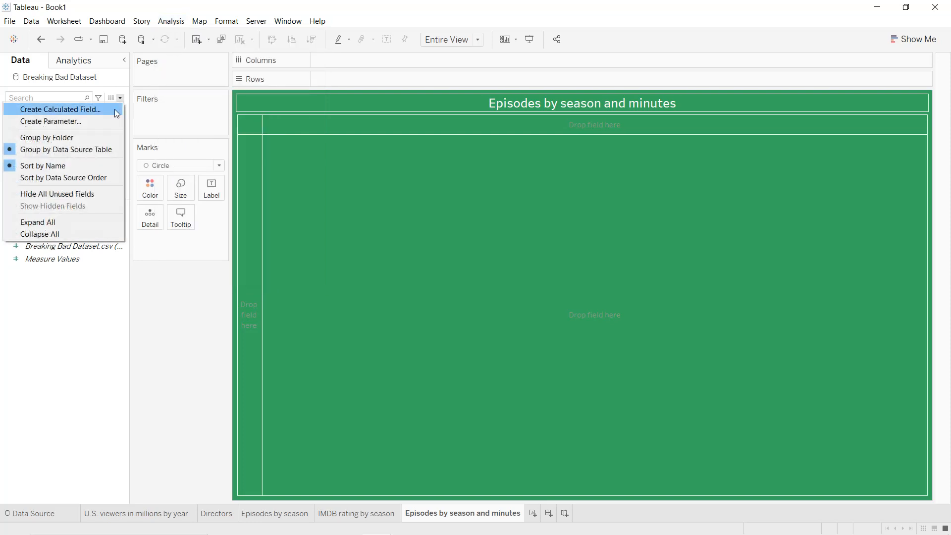
click(110, 111)
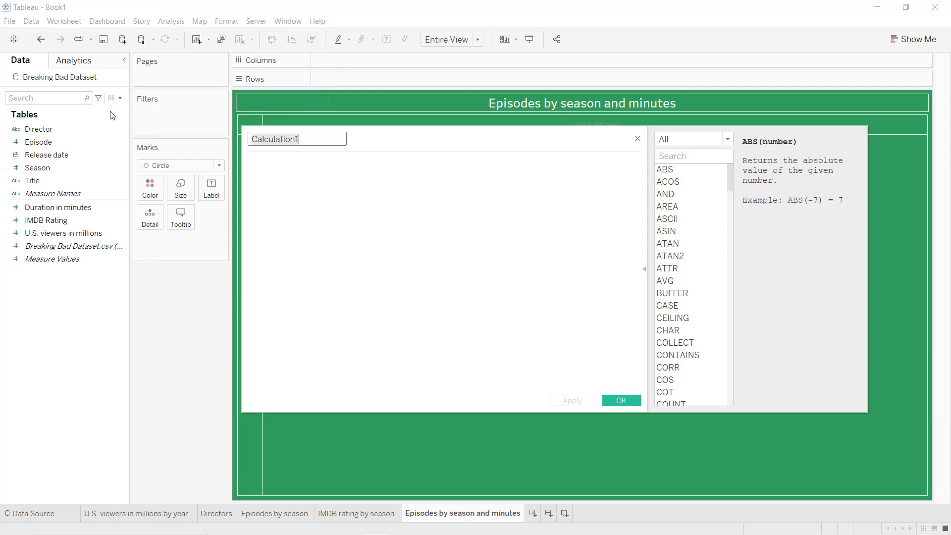
text(Point)
key(Tab)
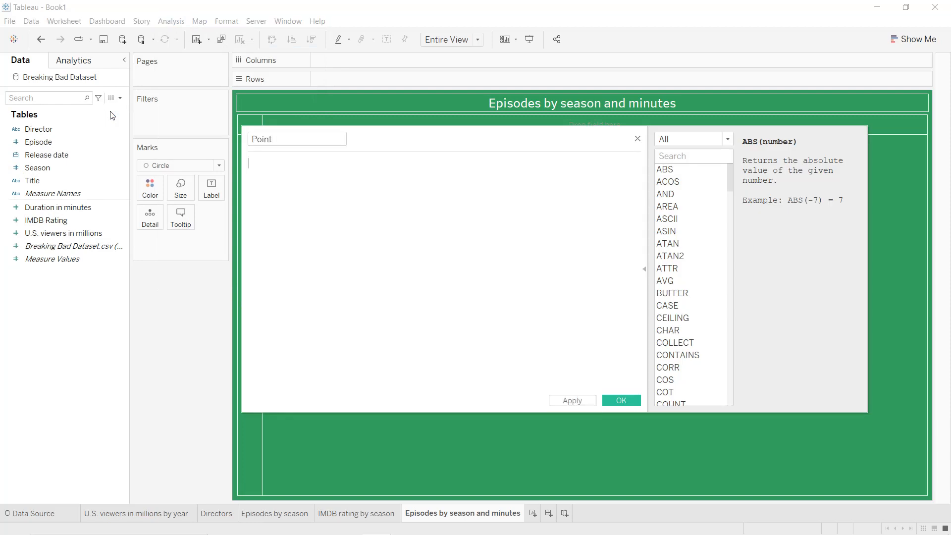
text(makep)
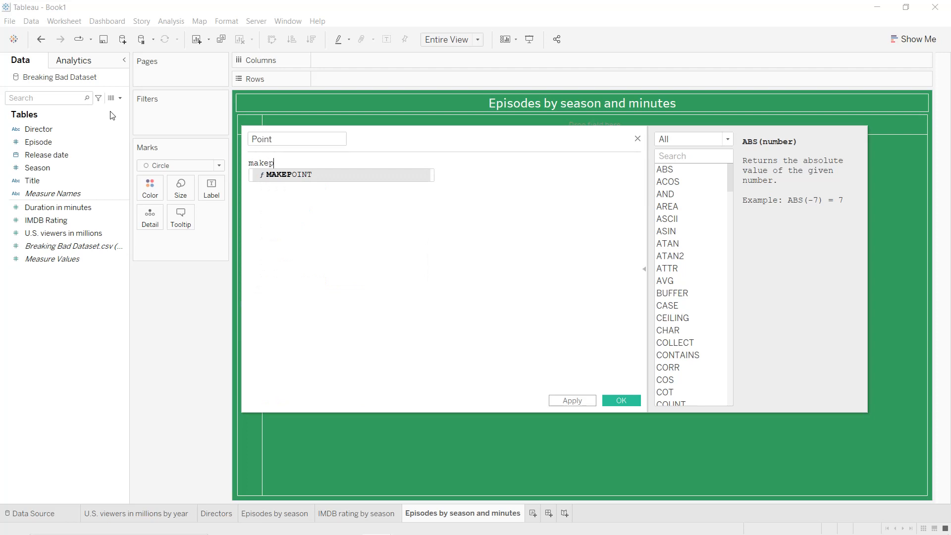
key(Return)
text(0)
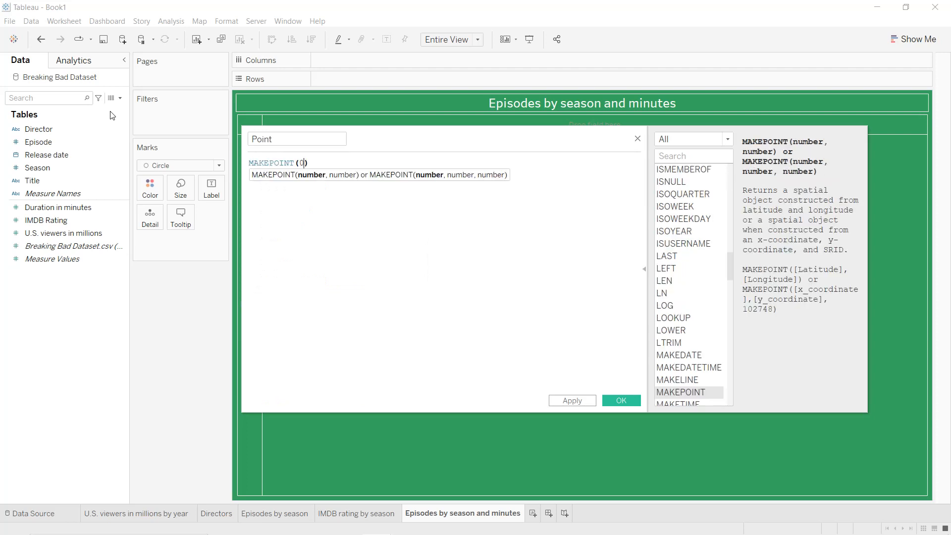
text(,0)
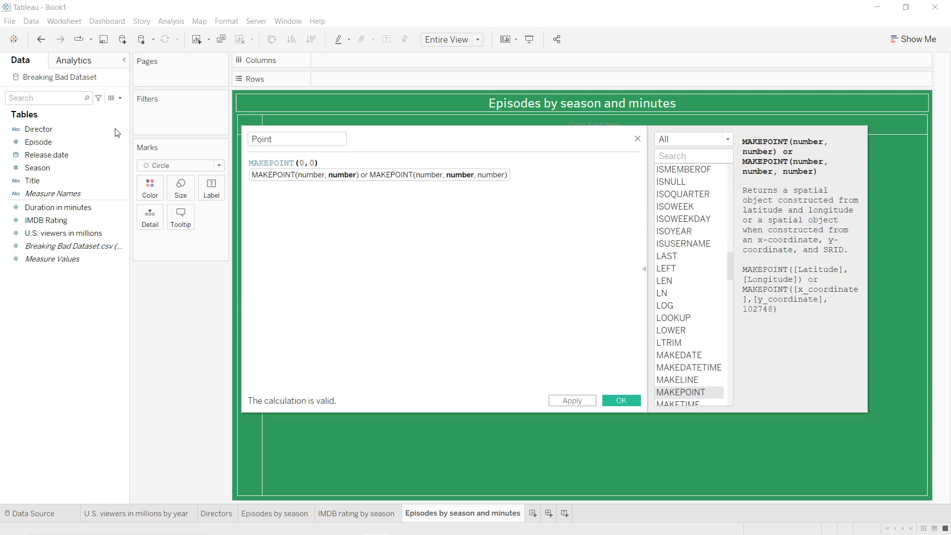
click(572, 400)
click(614, 401)
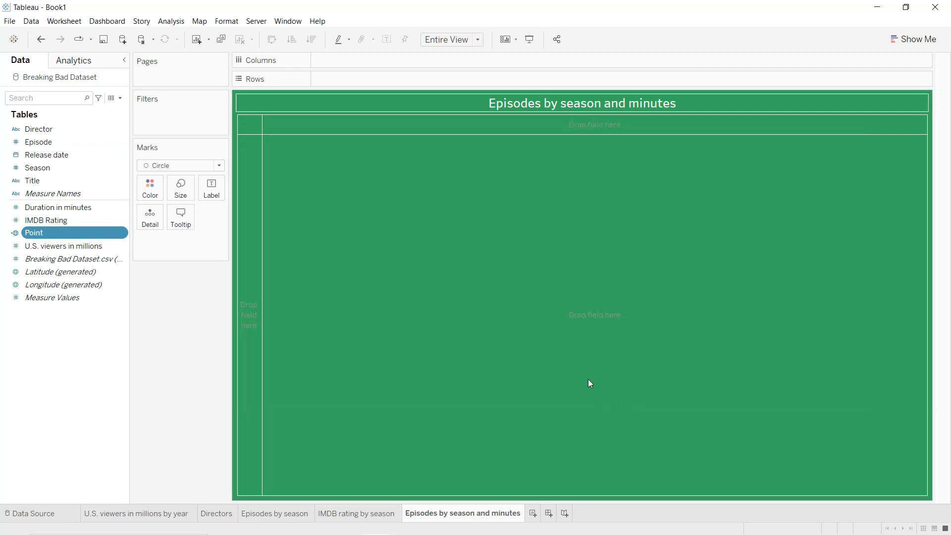
- Place Point on the marks detail to generate a map and add Point twice more as separate marks layers
drag(42, 239, 139, 224)
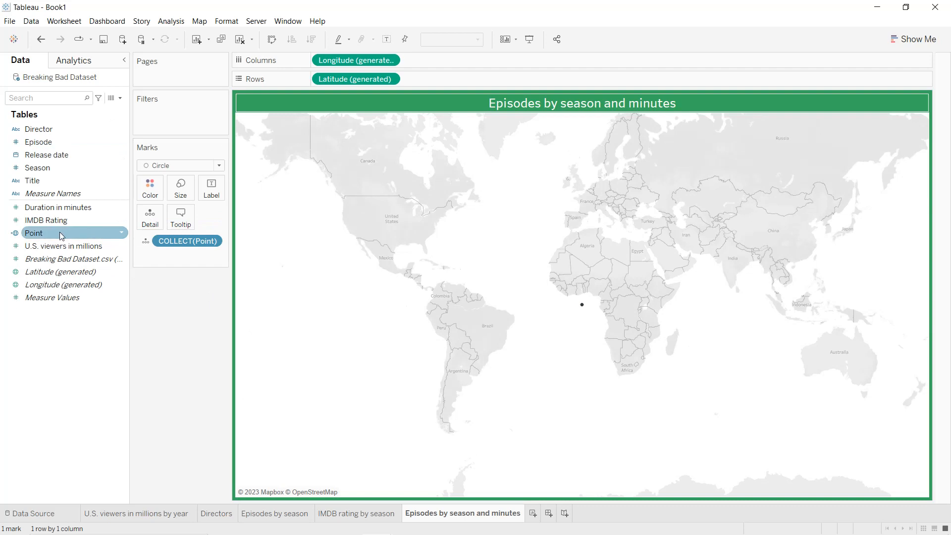
drag(63, 234, 286, 140)
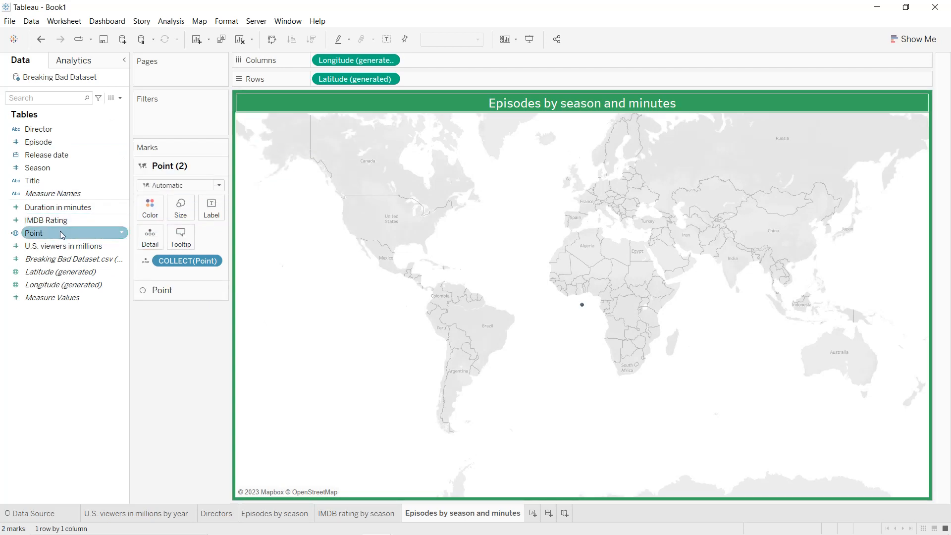
drag(61, 233, 268, 135)
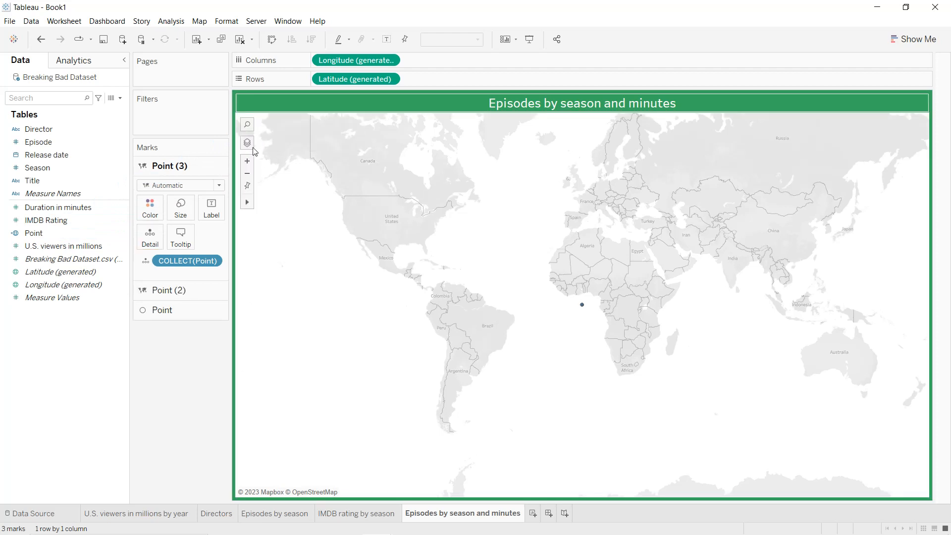
- Create a hierarchy named "Season" from the Season field and add Episode to it
click(124, 170)
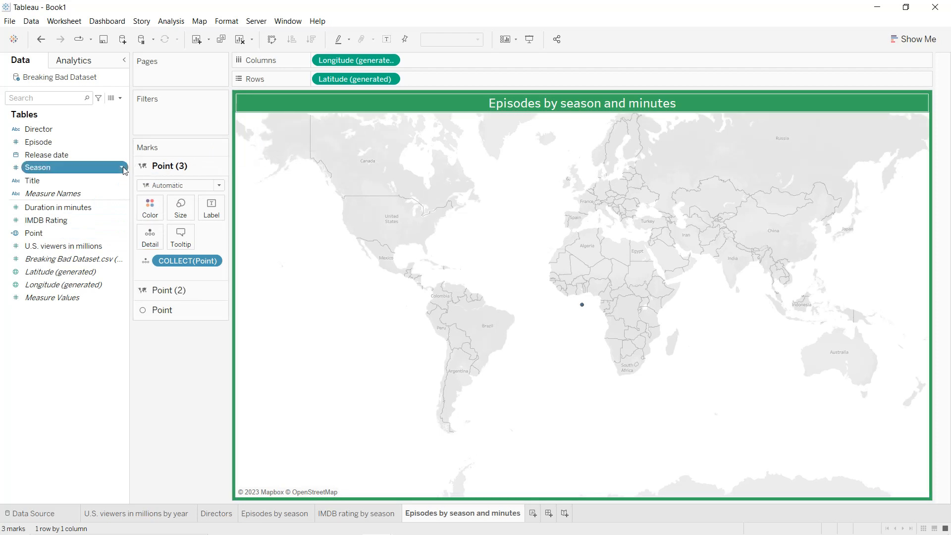
mouse_move(179, 371)
click(270, 371)
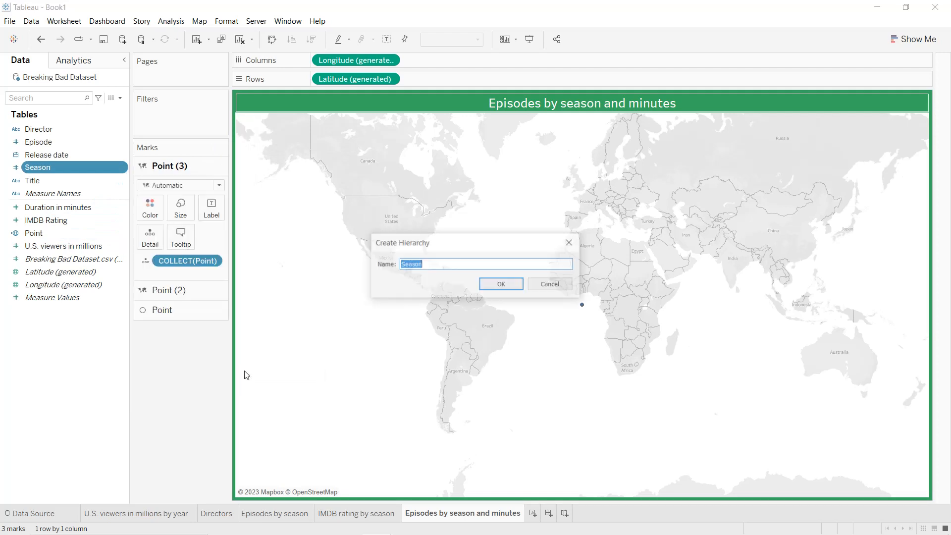
click(501, 286)
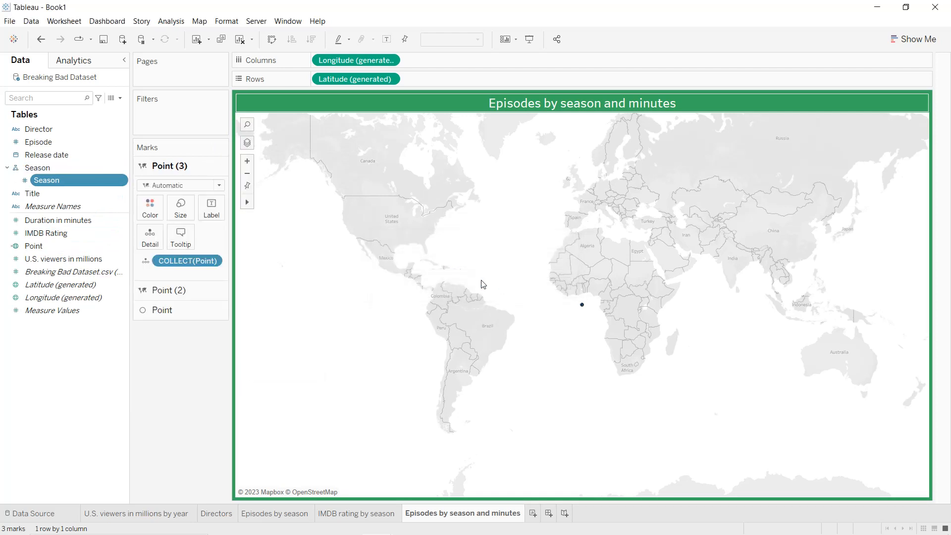
click(122, 144)
mouse_move(182, 345)
mouse_move(254, 343)
click(333, 345)
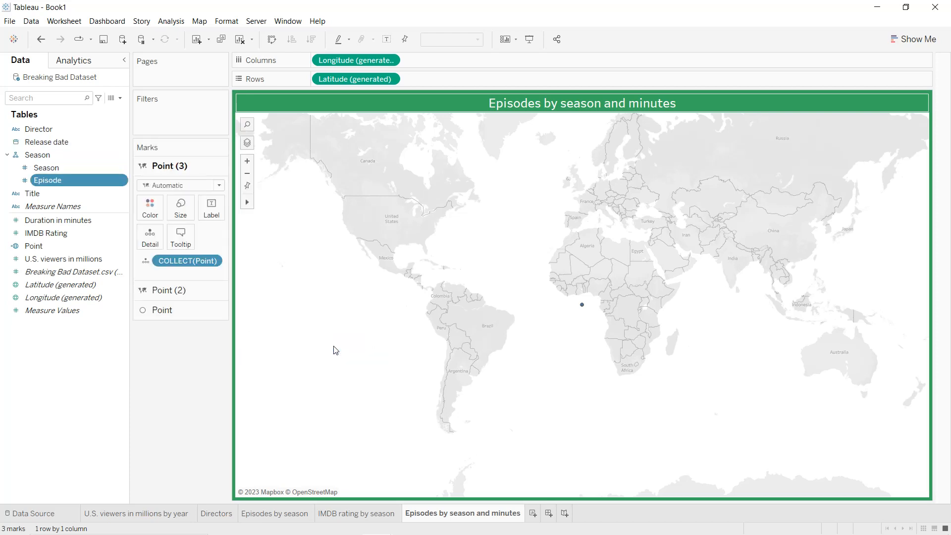
- Rename the marks layers Point (3), Point (2) and Point as "Center", "Seasons" and "Episodes"
double_click(192, 170)
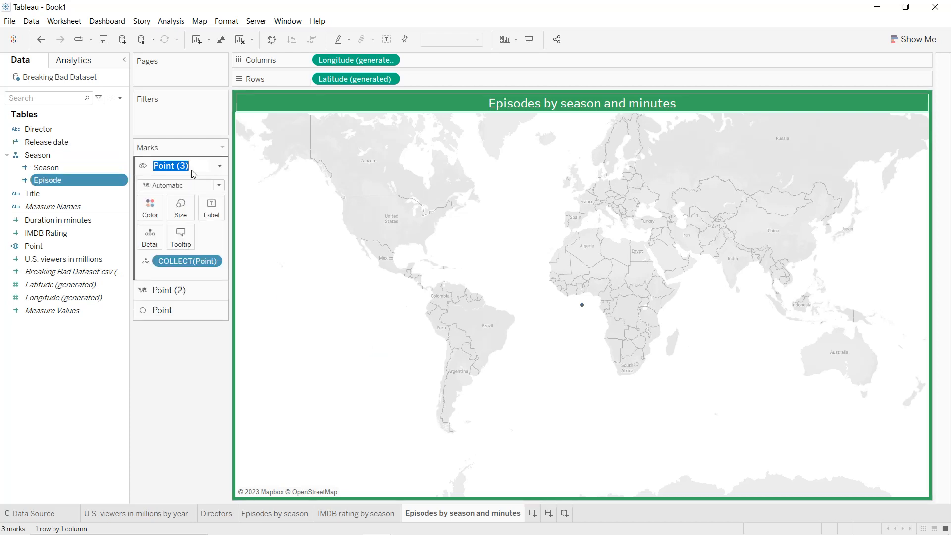
text(Center)
key(Return)
click(184, 292)
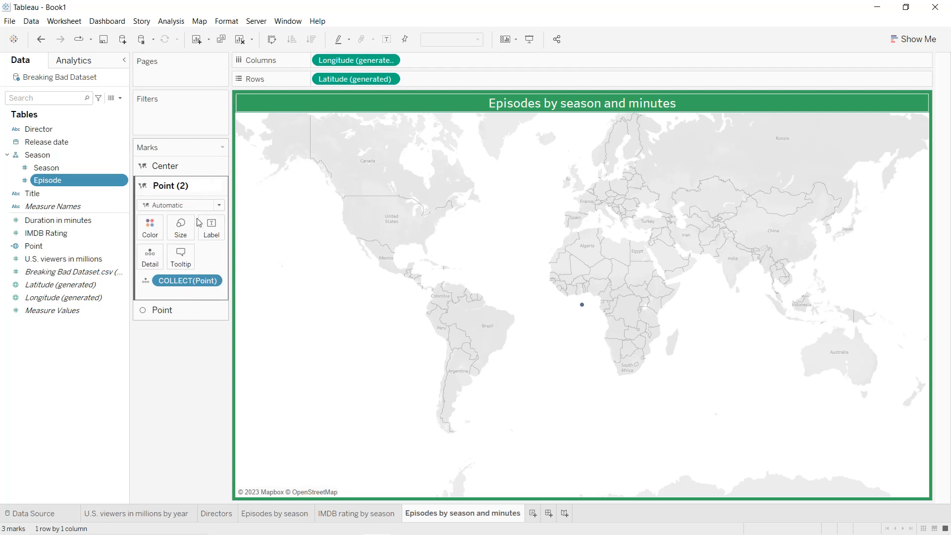
double_click(197, 188)
text(Seasons)
key(Return)
click(170, 310)
double_click(183, 207)
text(Episod)
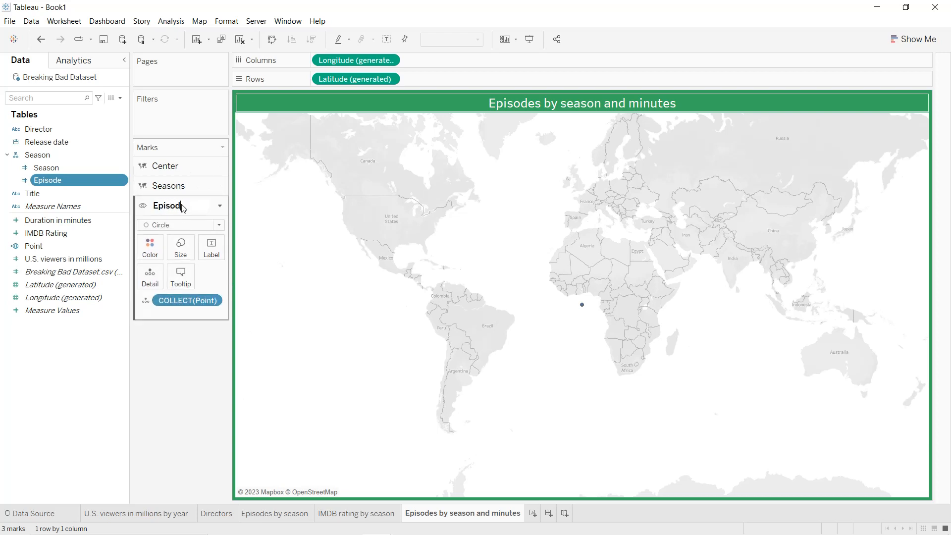
key(Return)
- Remove the generated Latitude and Longitude from the view and set the mark type of all three layers to Pie
drag(346, 79, 224, 343)
drag(356, 60, 174, 340)
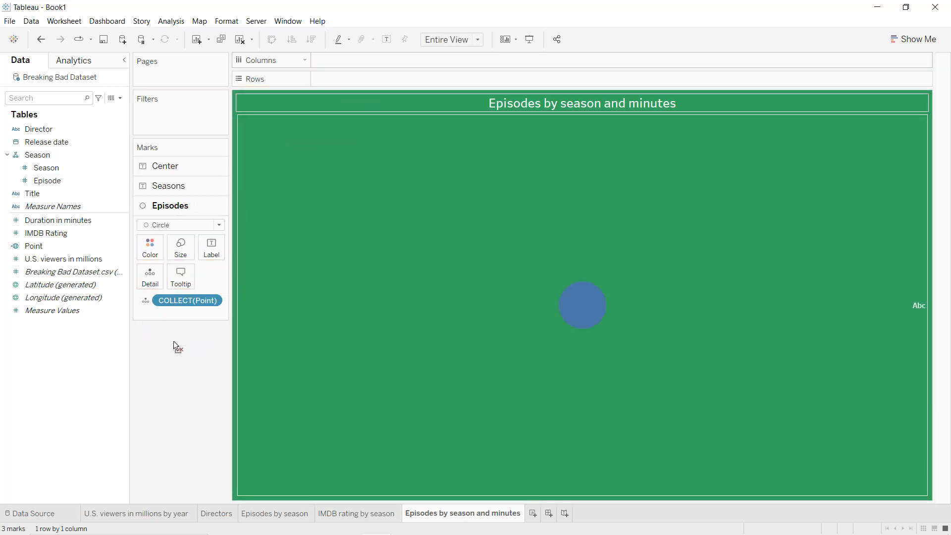
click(160, 225)
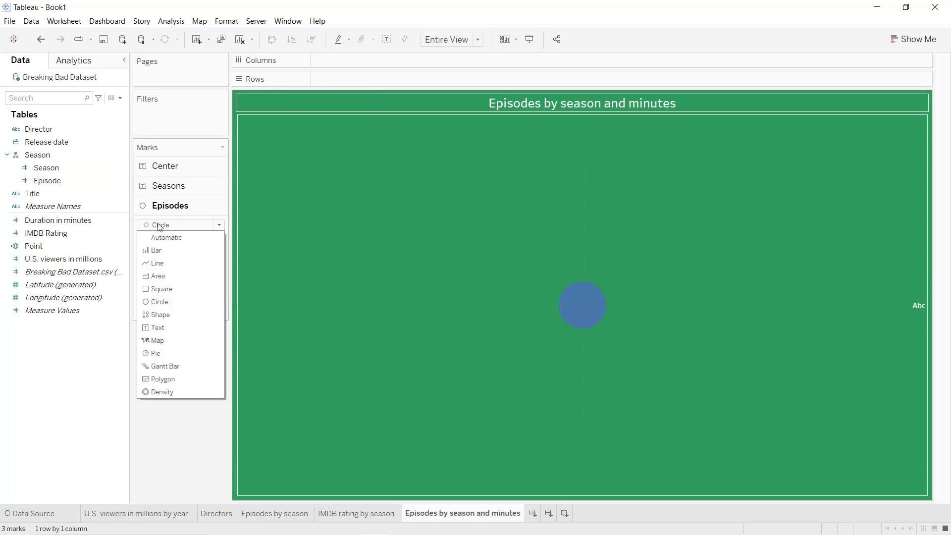
click(159, 352)
click(169, 186)
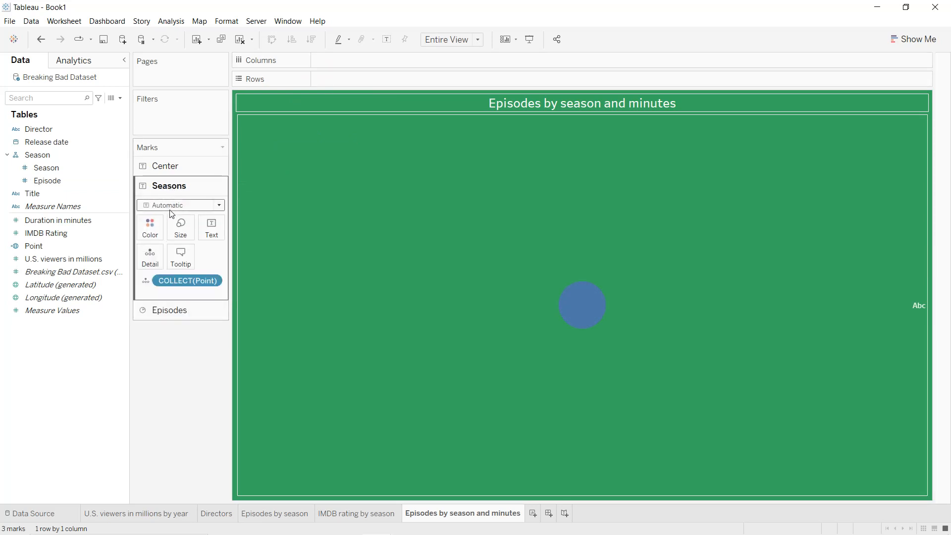
click(171, 207)
click(157, 331)
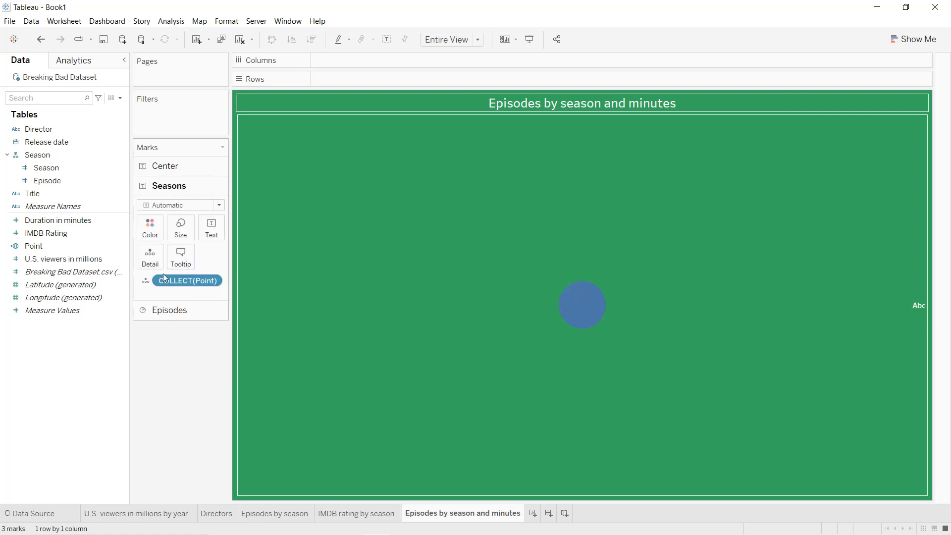
click(172, 171)
click(166, 186)
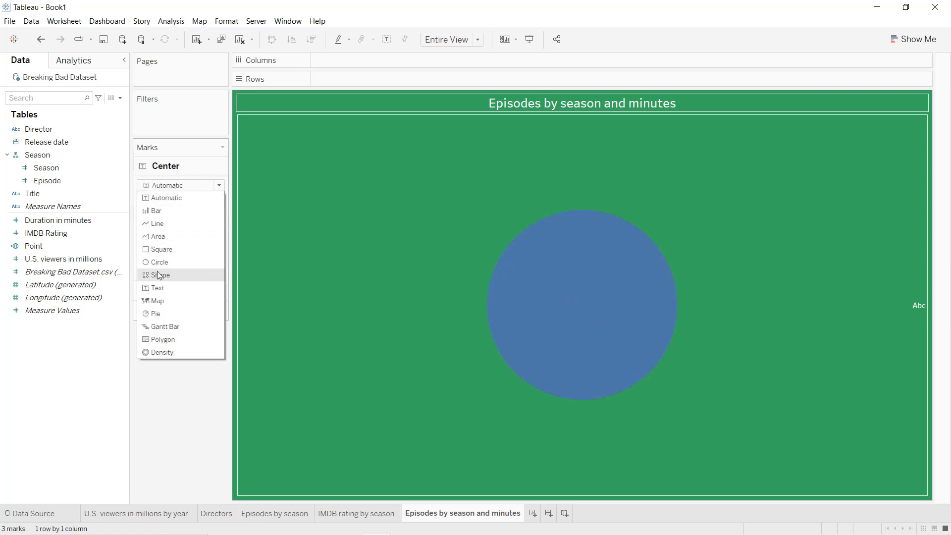
click(156, 314)
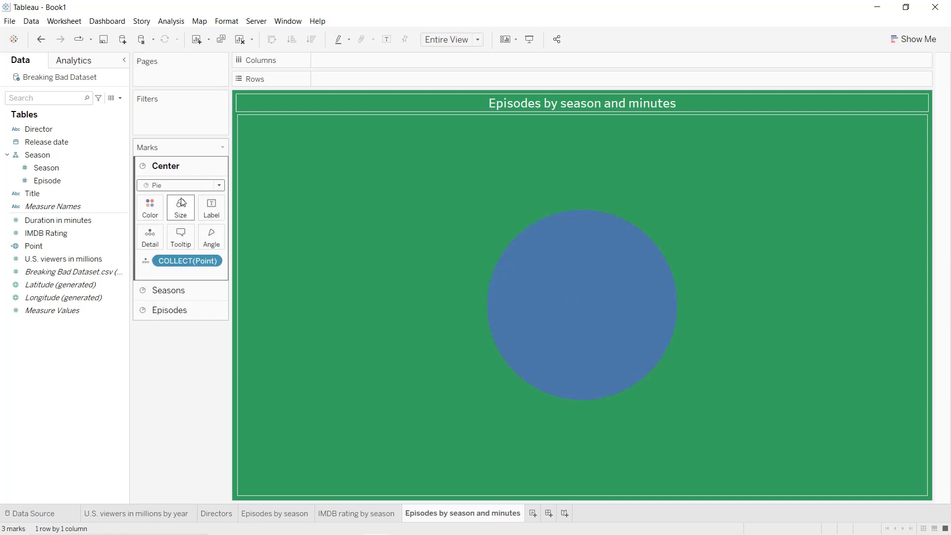
- Color the Center layer white and shrink it to form the hole of the donut
click(151, 210)
click(165, 242)
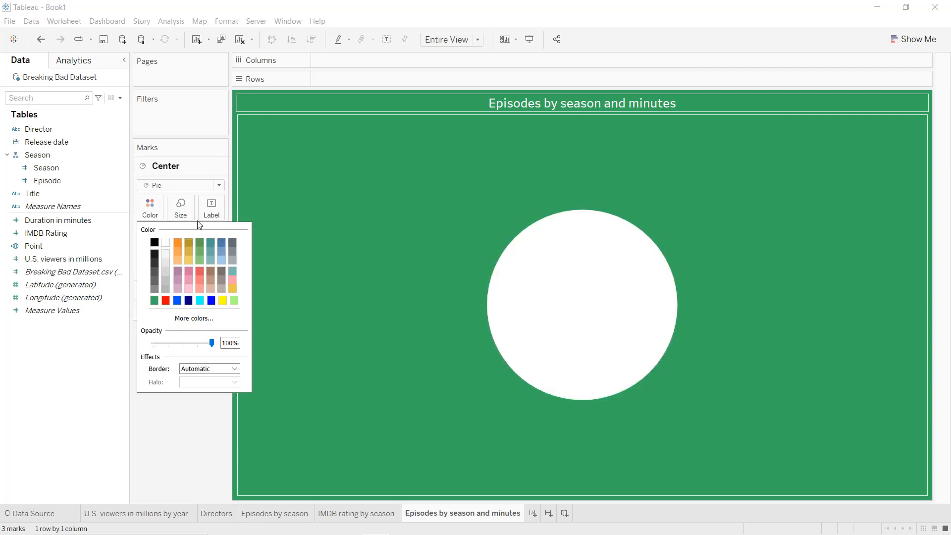
click(180, 207)
drag(194, 238, 188, 237)
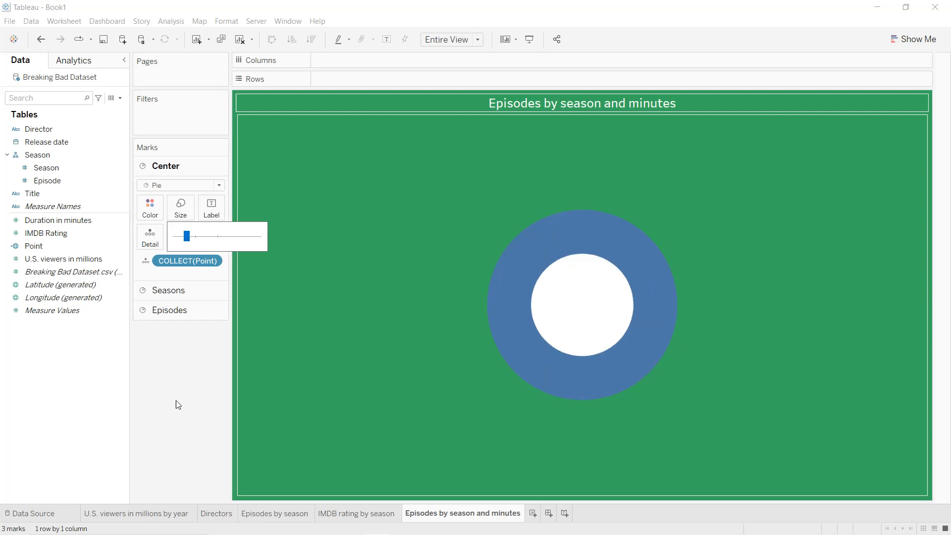
- On the Seasons layer, color the pie by Season and set the slice angle to the count of Episode
click(194, 290)
click(58, 155)
drag(60, 163, 151, 227)
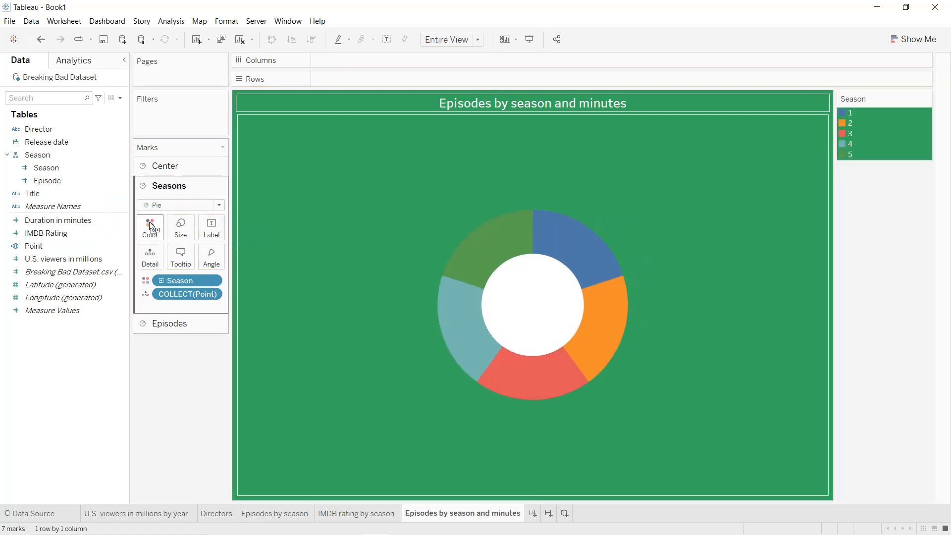
click(59, 181)
drag(56, 184, 211, 261)
click(217, 294)
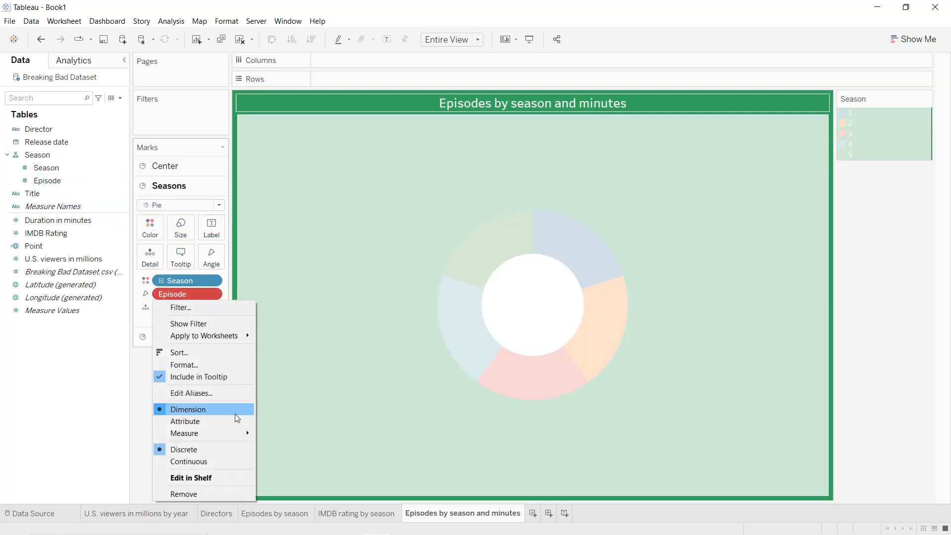
mouse_move(234, 433)
click(278, 429)
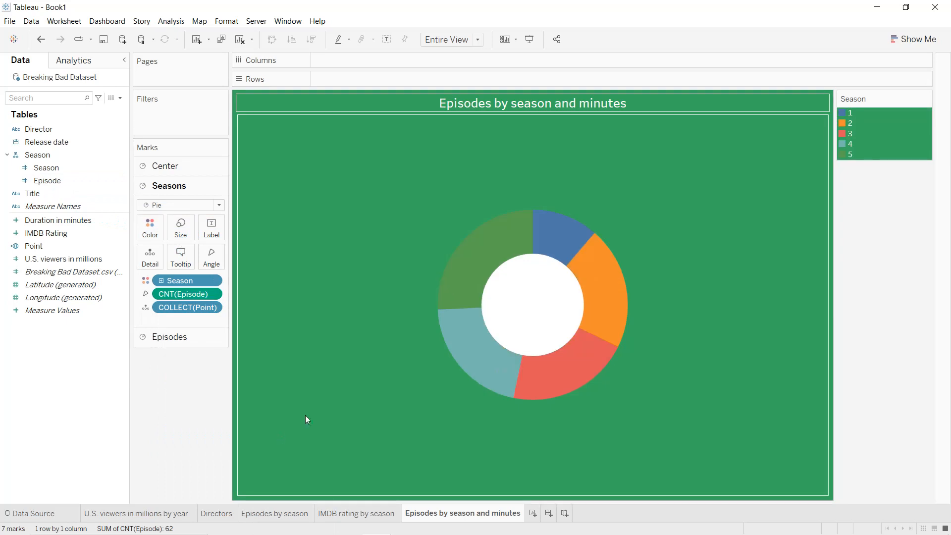
mouse_move(591, 290)
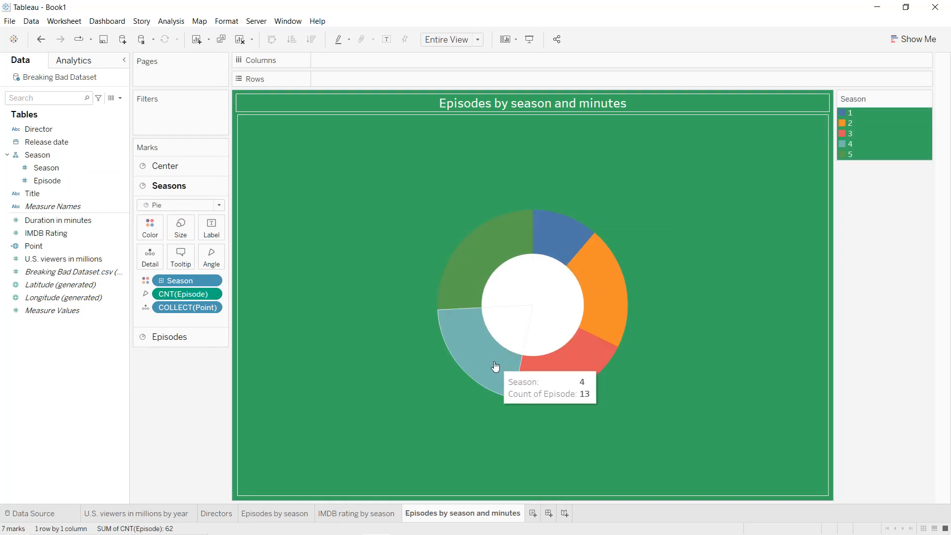
mouse_move(484, 263)
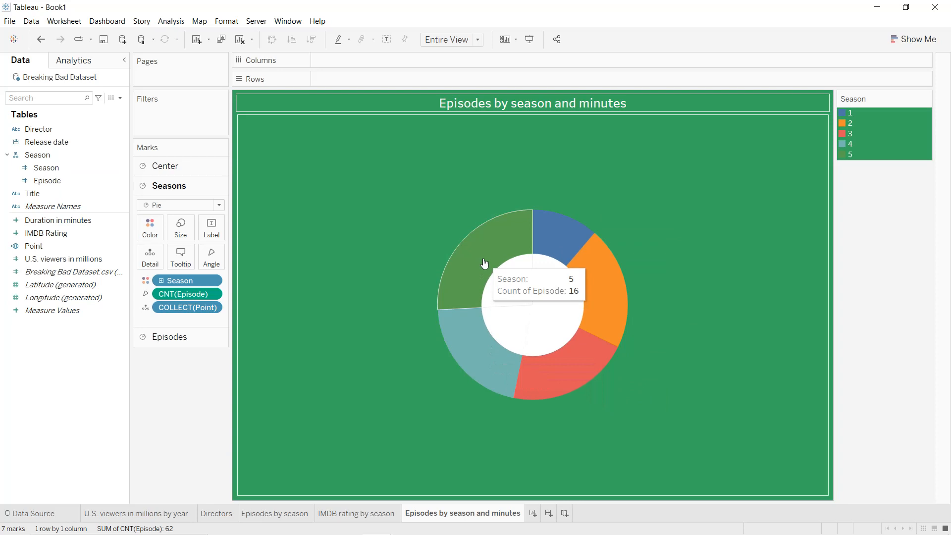
- Color the Episodes layer by Season expanded to Episode, and enlarge its pie into an outer ring
click(169, 336)
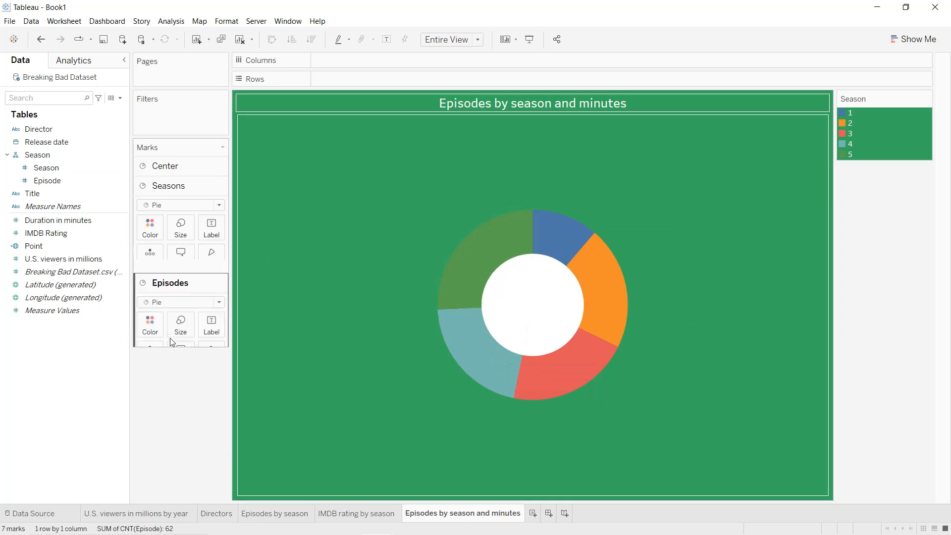
click(61, 194)
click(38, 168)
click(35, 156)
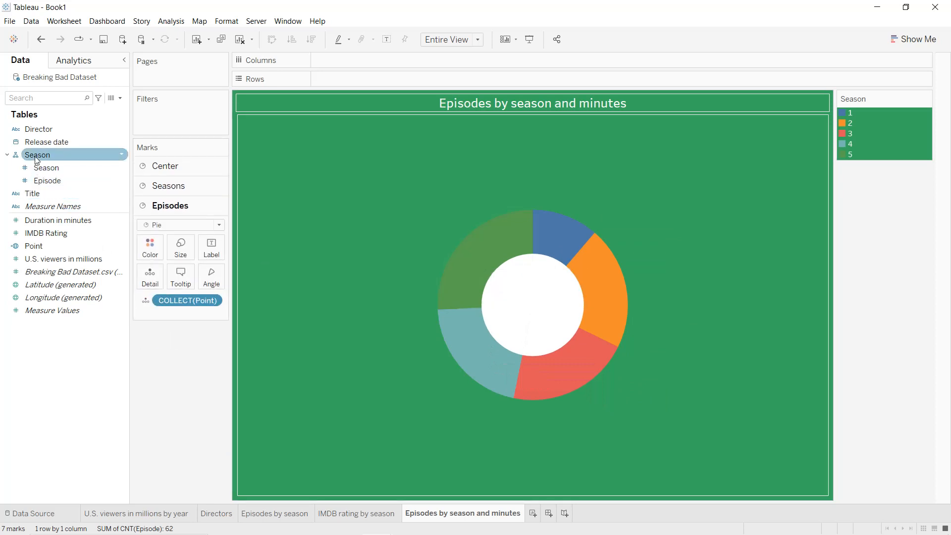
drag(36, 160, 140, 245)
click(161, 300)
click(146, 315)
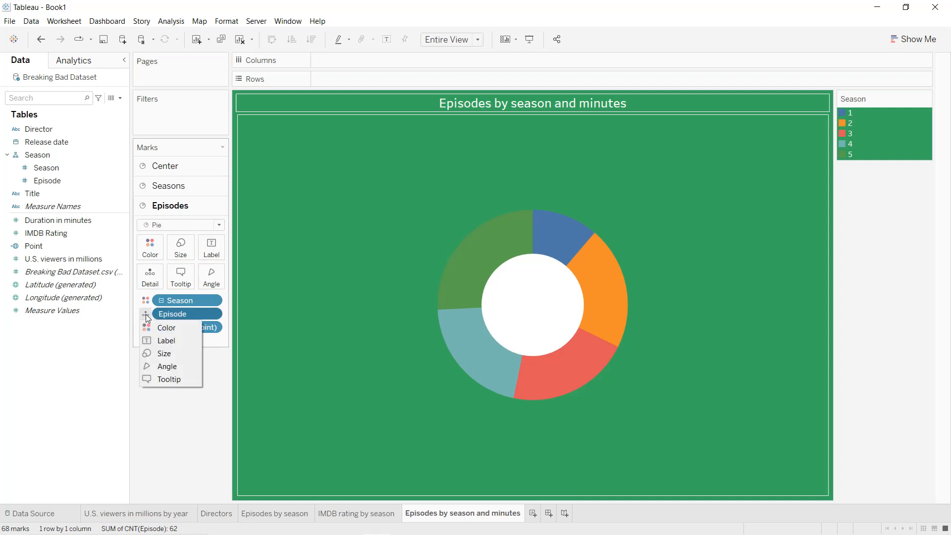
click(150, 325)
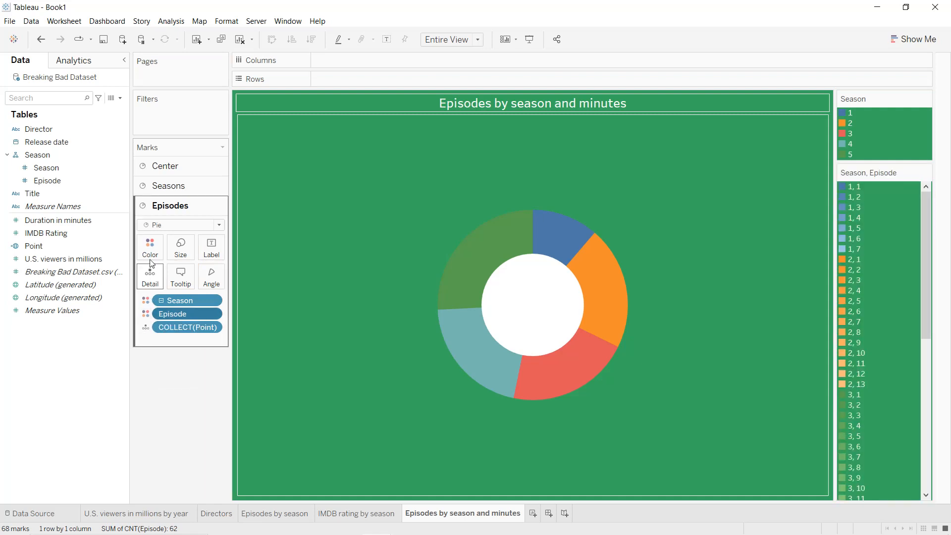
click(181, 246)
drag(181, 275, 209, 282)
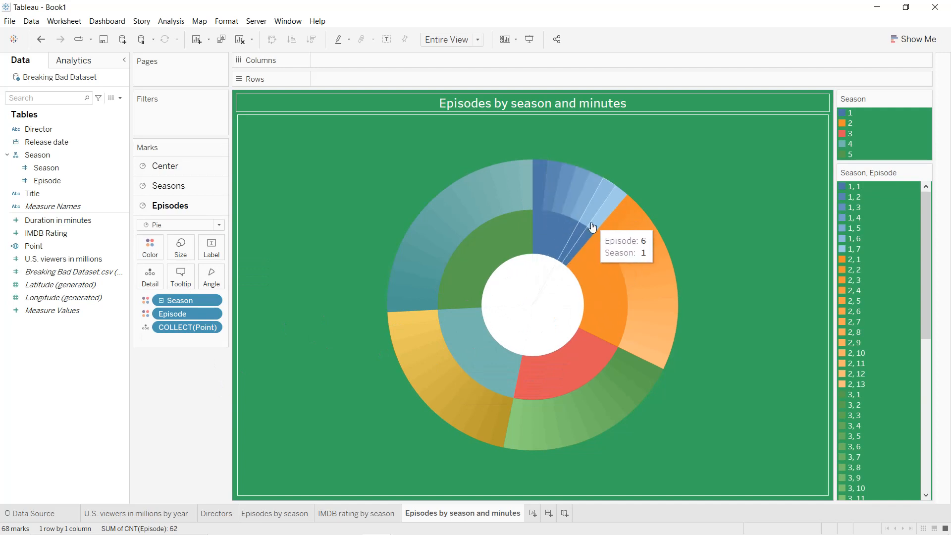
- Hide the Season legend and the Season, Episode legend
click(926, 99)
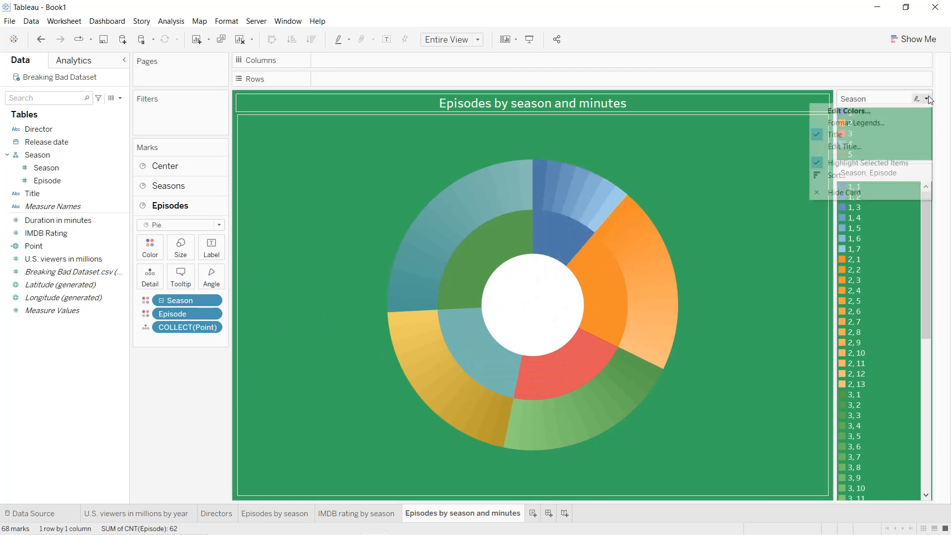
click(857, 197)
click(926, 99)
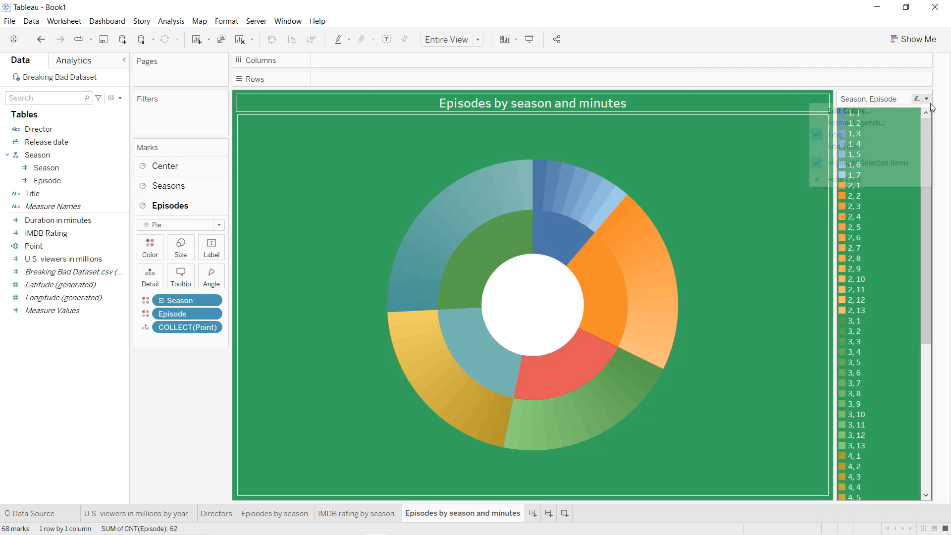
click(865, 182)
- Add Duration in minutes as a sum to the detail of the Episodes layer
click(55, 223)
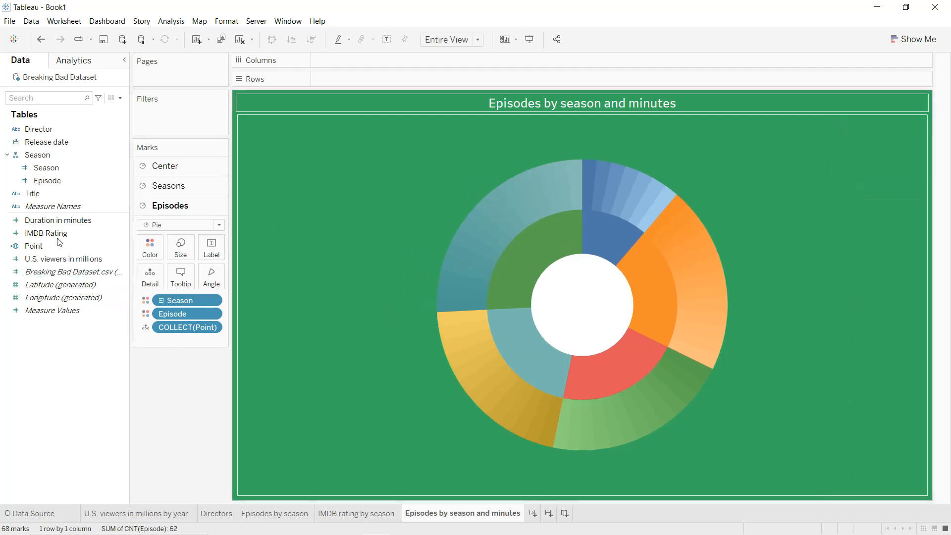
drag(66, 229, 151, 277)
mouse_move(449, 308)
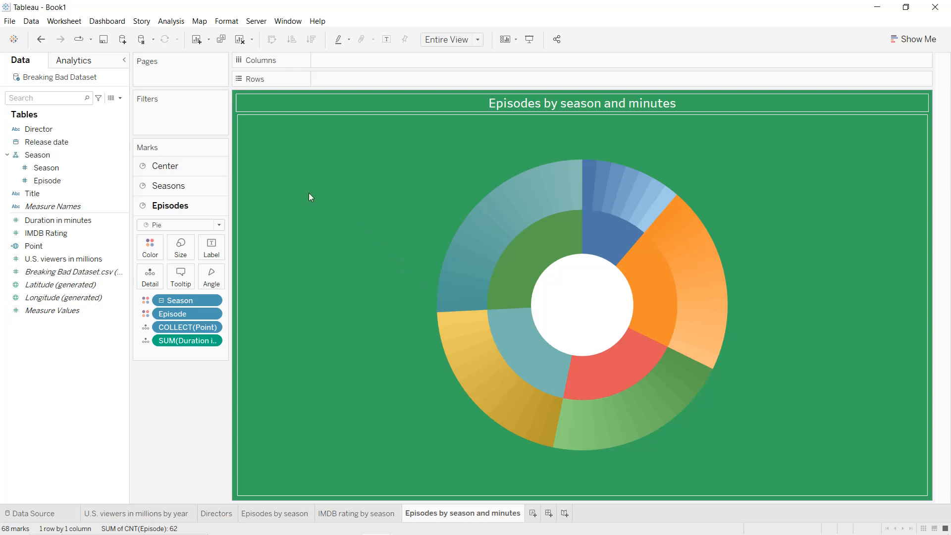
- Bring back the color legend for the inner Season ring
click(178, 22)
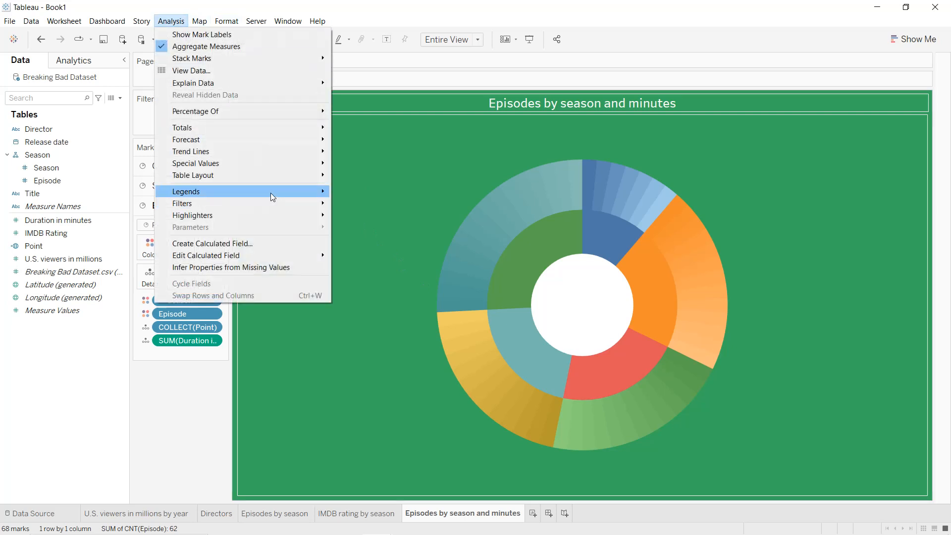
mouse_move(271, 193)
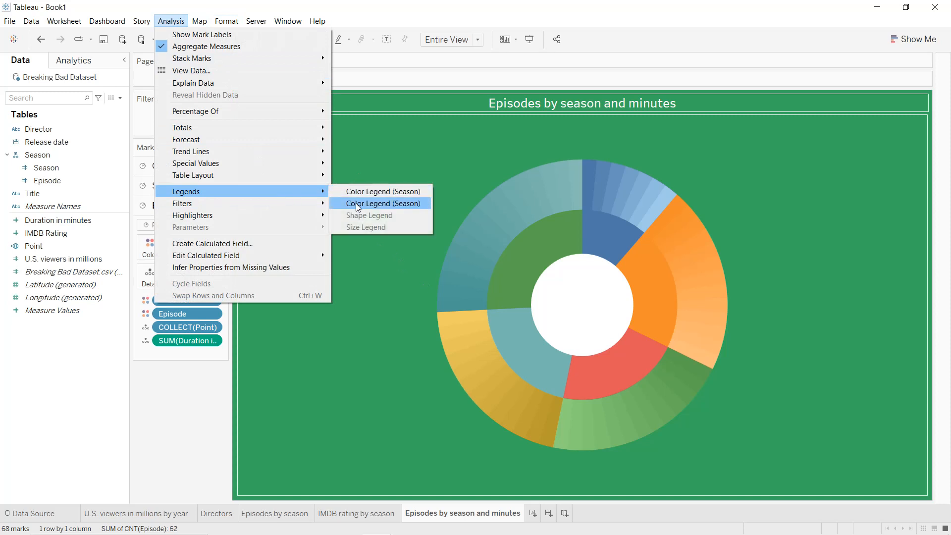
click(358, 207)
- Recolor the inner Season ring to match the outer ring, assigning green to season 3 and yellow to season 4
click(926, 99)
click(883, 109)
drag(510, 169, 252, 119)
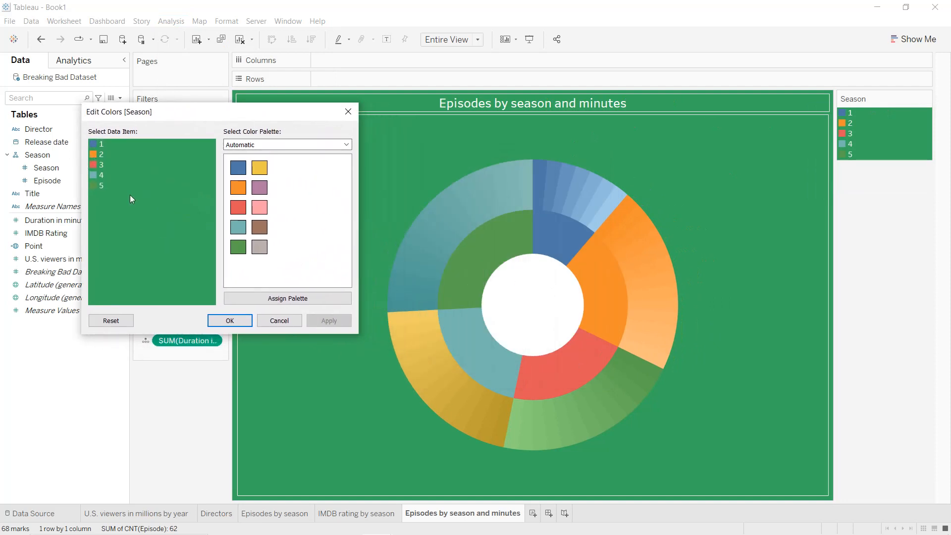
click(234, 245)
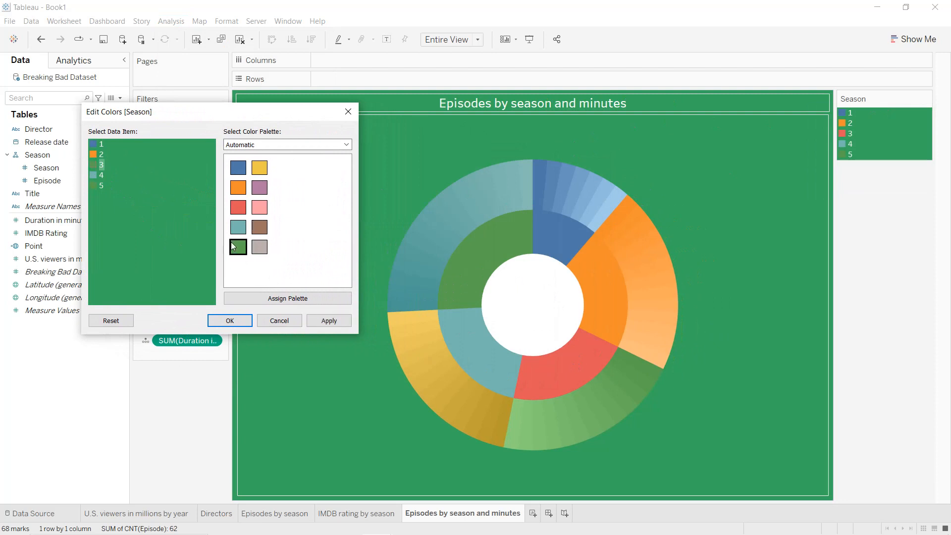
click(325, 321)
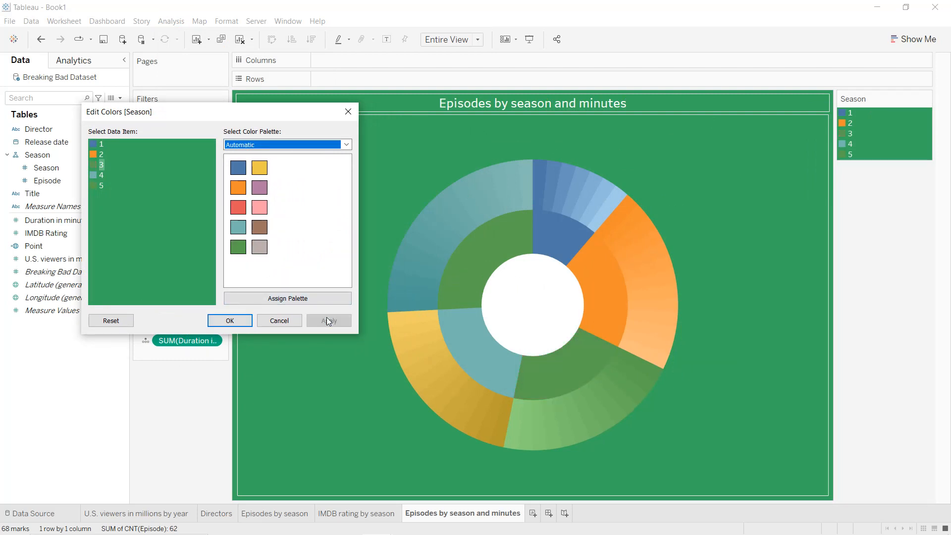
click(102, 176)
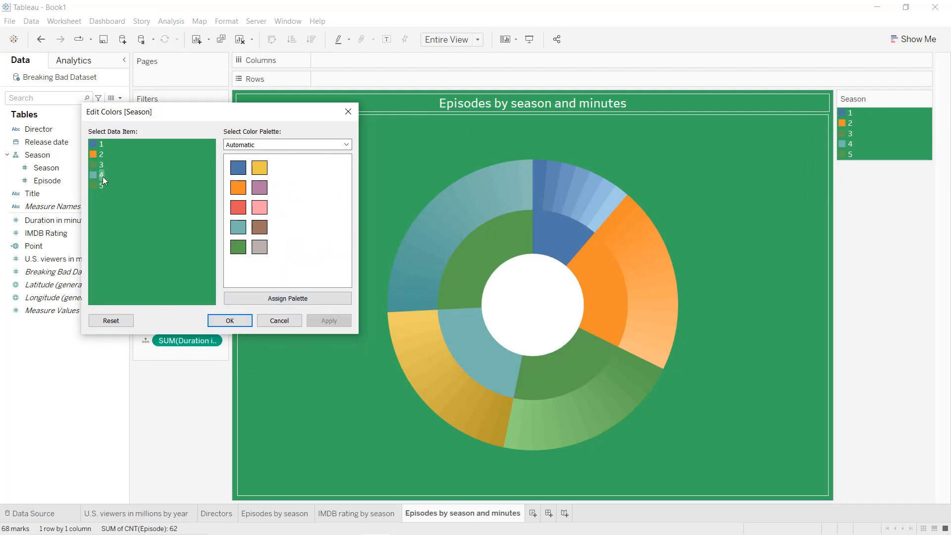
click(258, 169)
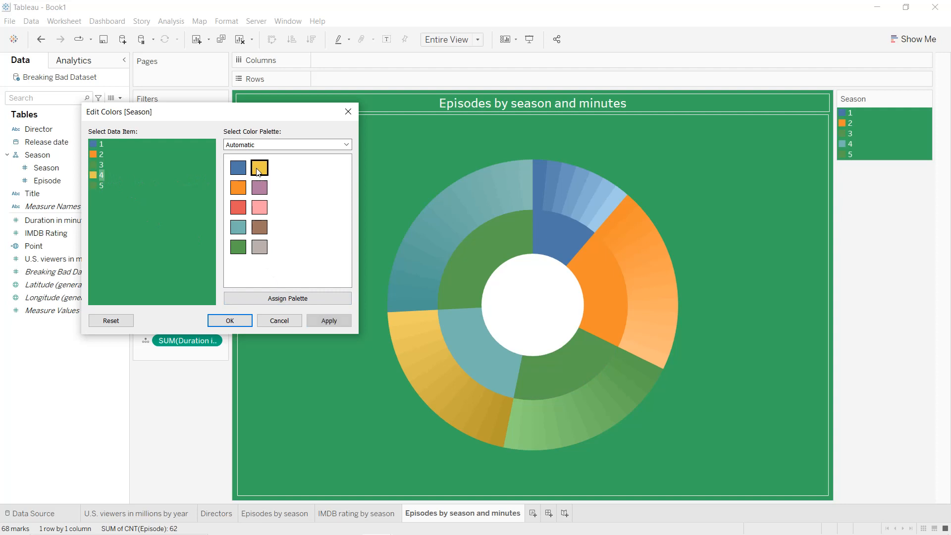
click(339, 321)
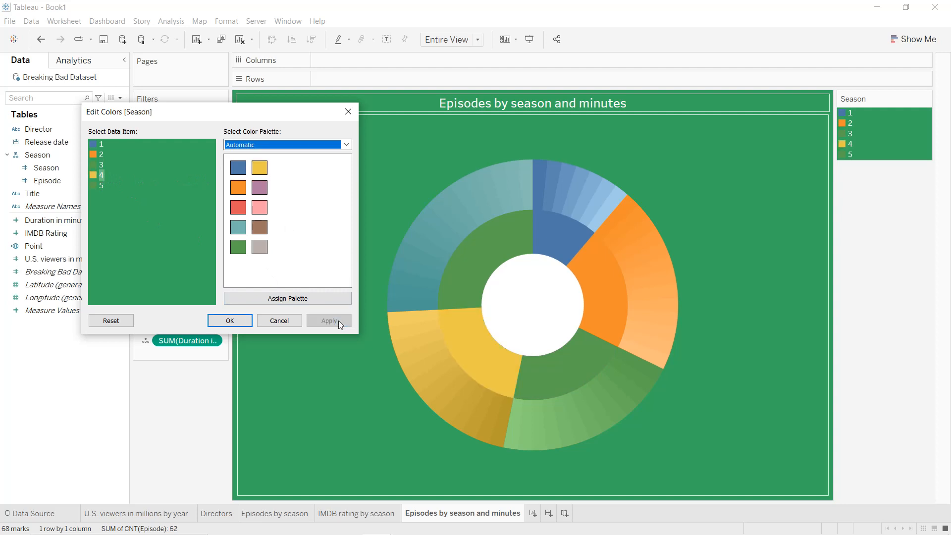
- Assign teal to season 5 in the inner ring and hide the Season color legend
click(92, 184)
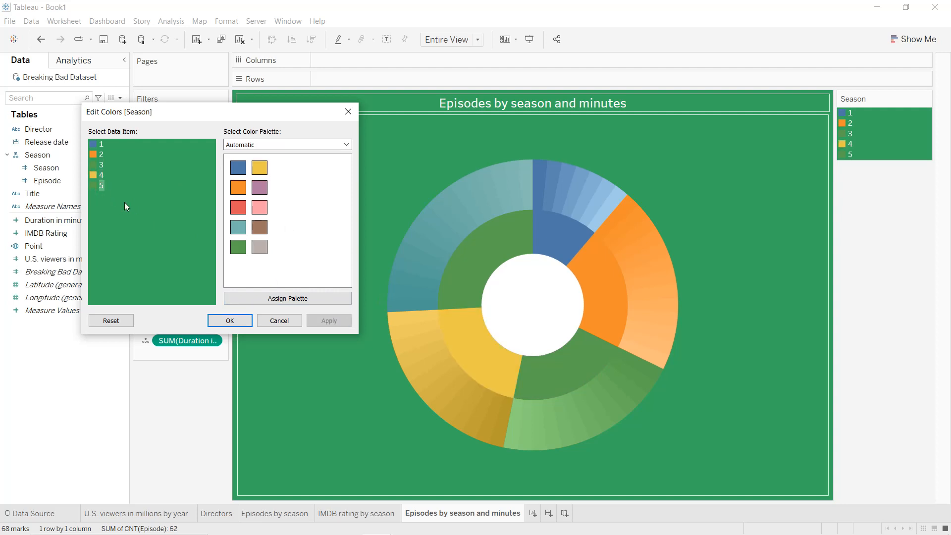
click(236, 230)
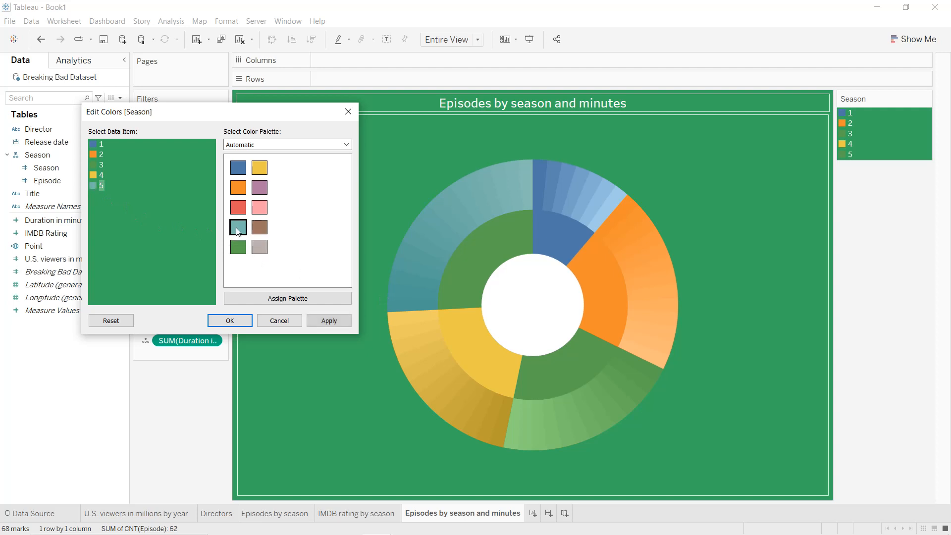
click(328, 320)
click(230, 321)
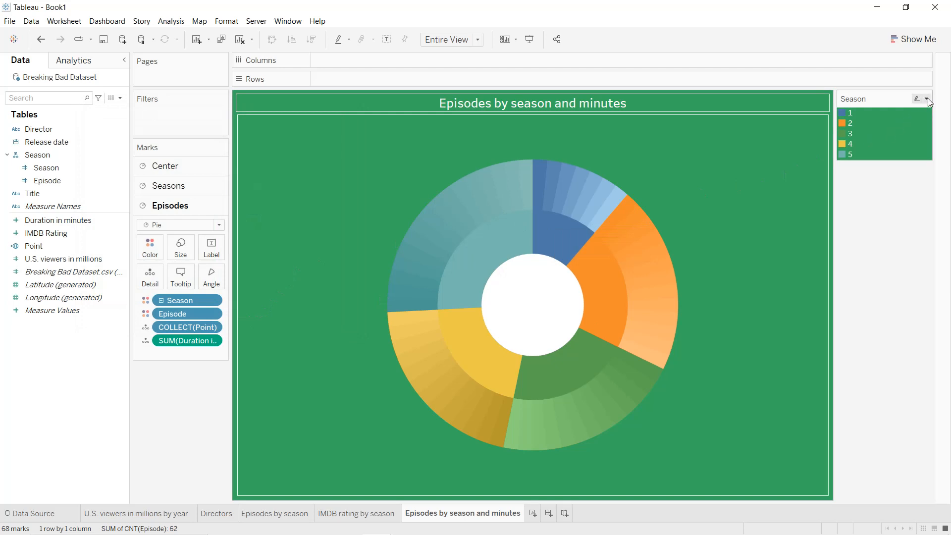
click(927, 99)
click(863, 195)
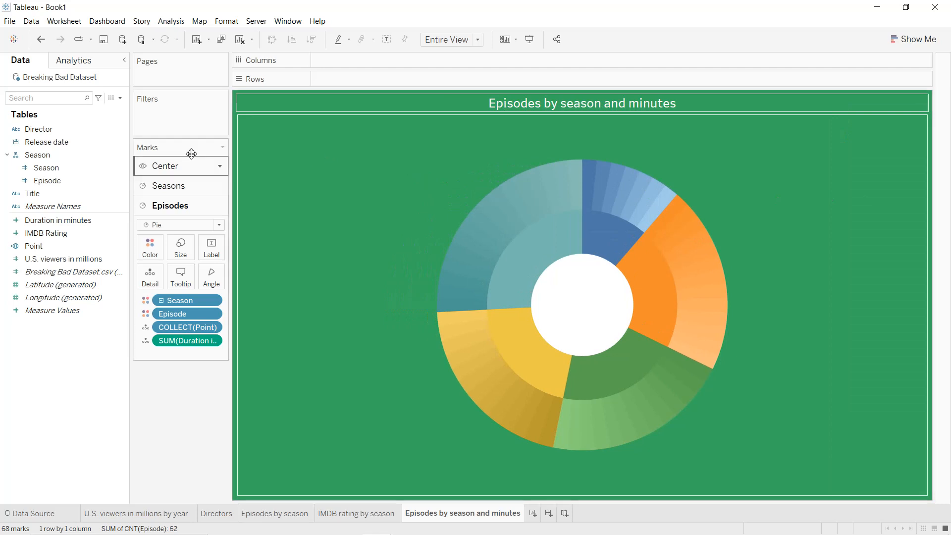
- Create a calculated field named Total episodes containing the text "Tot. episodes"
click(119, 98)
click(117, 107)
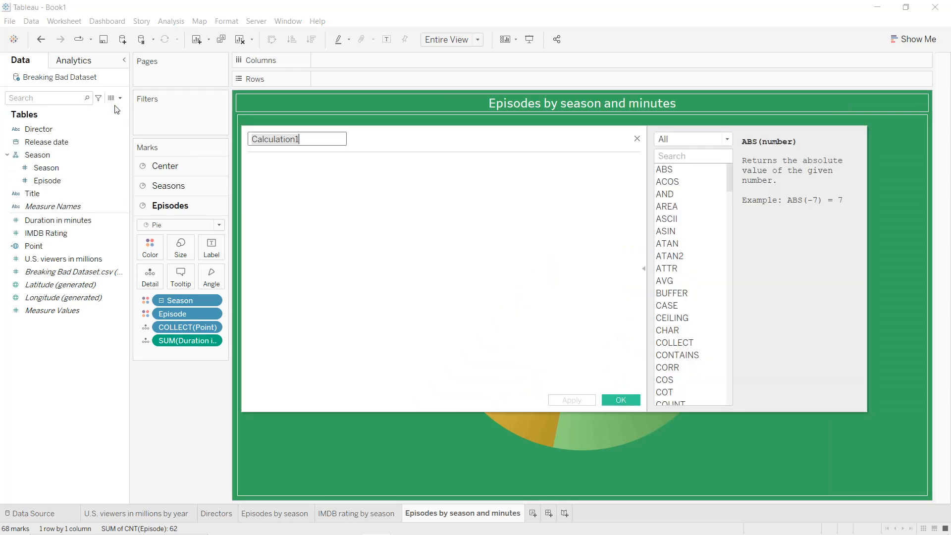
text(Total epis)
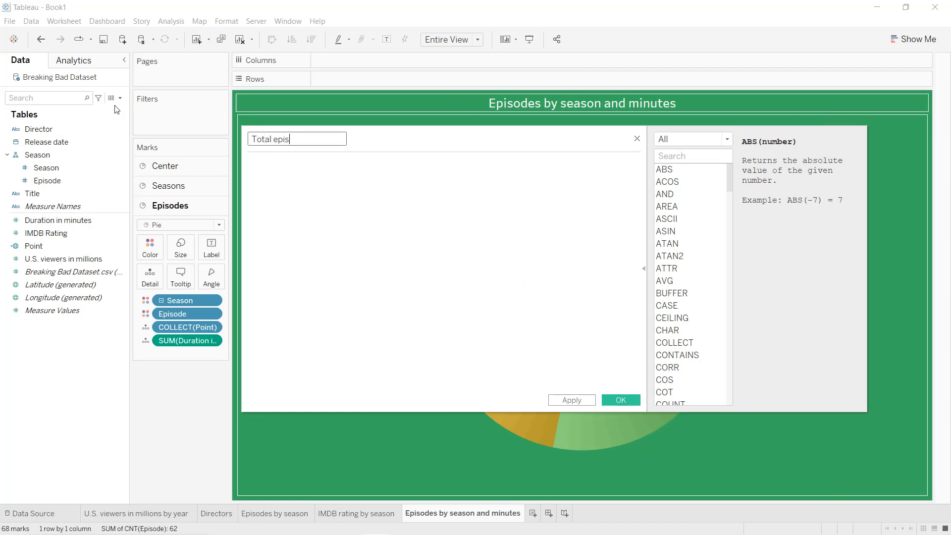
text(odes)
key(Tab)
text("To)
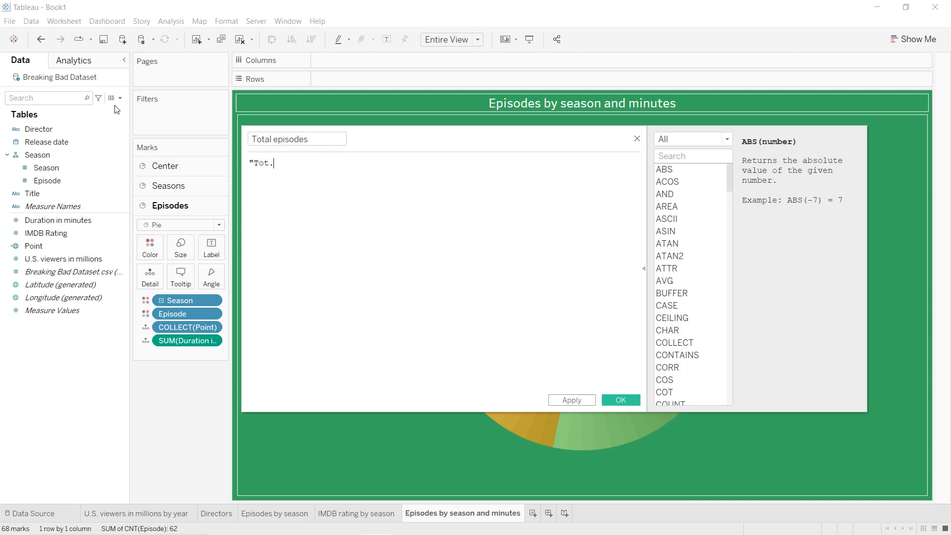
text(t. episodes")
click(557, 400)
click(619, 400)
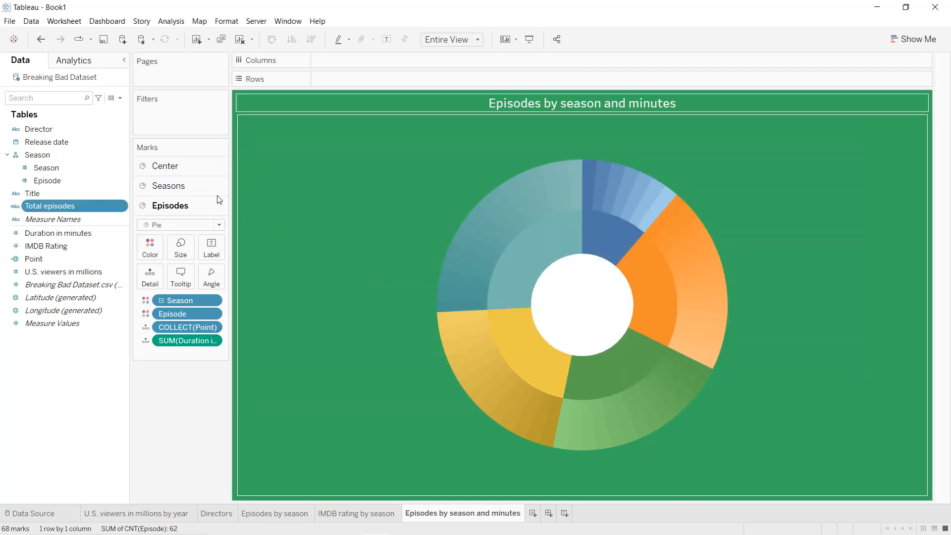
- Label the Center layer with Total episodes and the count of Episode
click(185, 168)
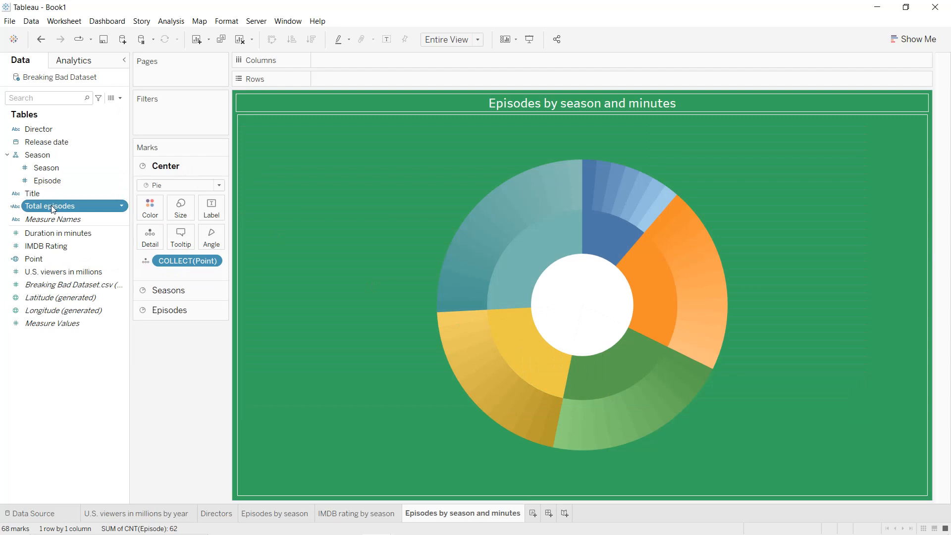
drag(52, 208, 209, 209)
drag(47, 180, 207, 218)
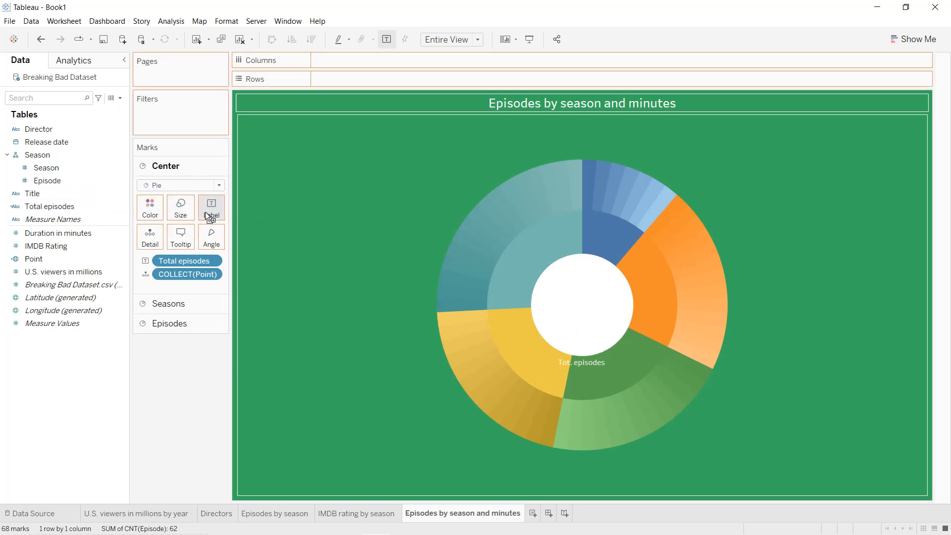
click(217, 275)
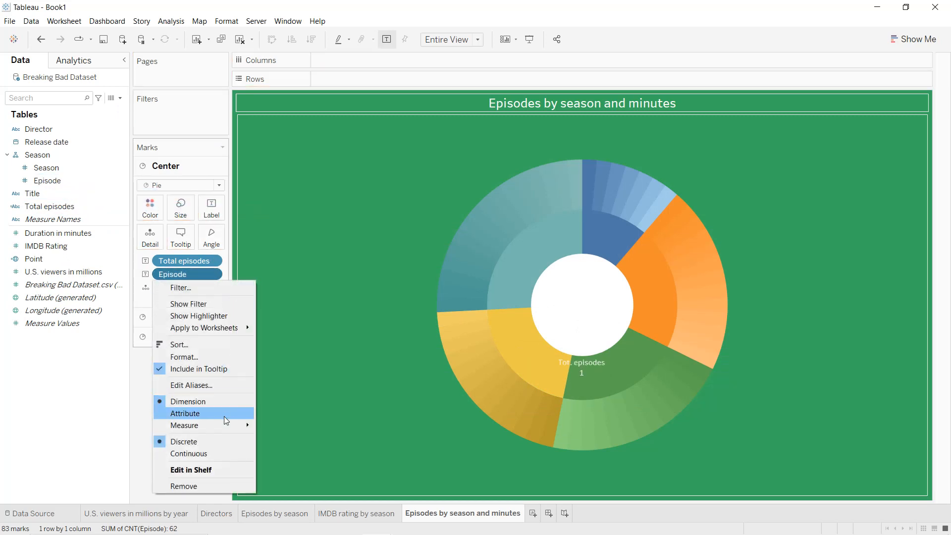
mouse_move(227, 425)
click(275, 428)
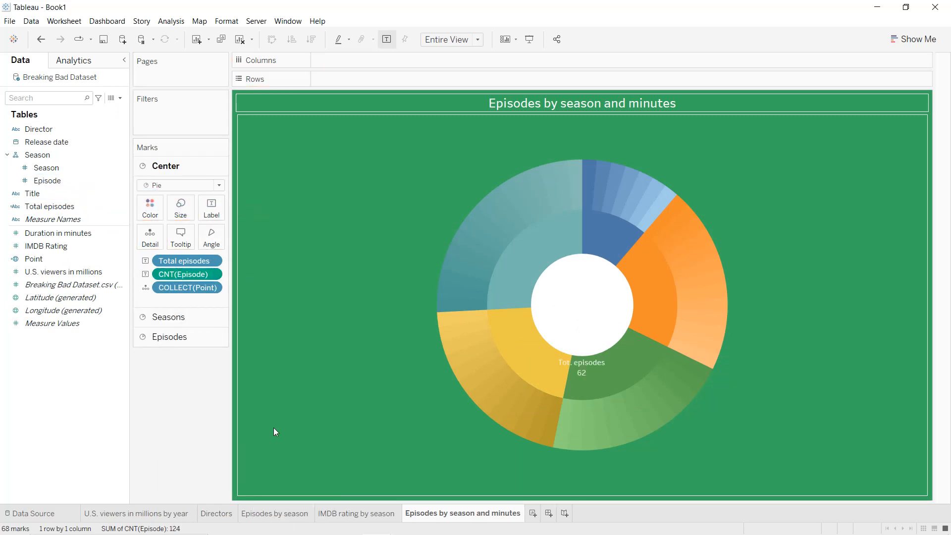
- Center the Center layer's label horizontally and vertically inside the white circle and make its text bold
click(205, 217)
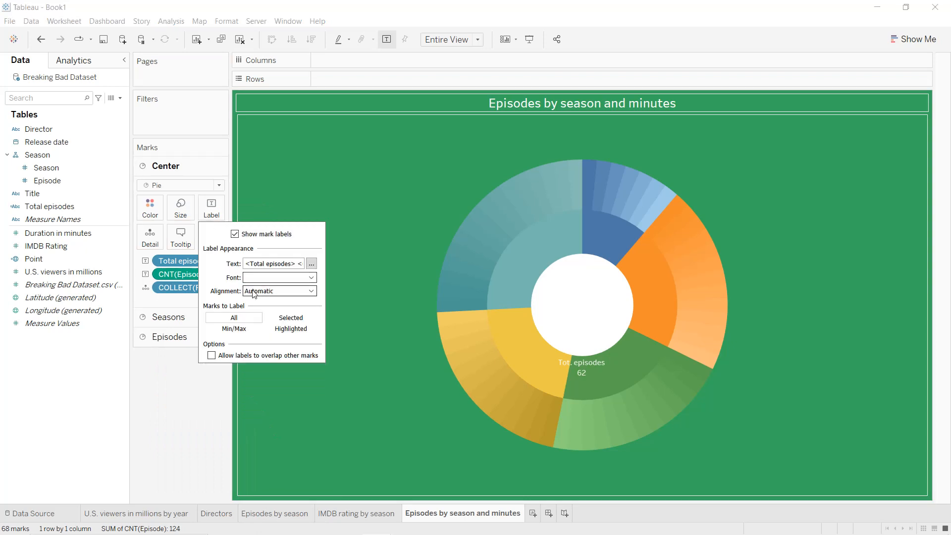
click(280, 291)
click(273, 334)
click(273, 379)
click(311, 278)
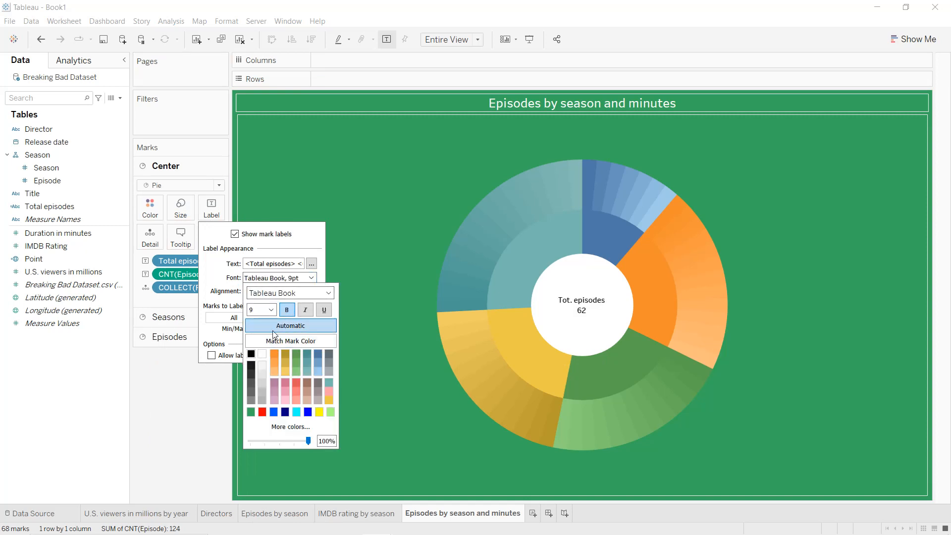
click(206, 375)
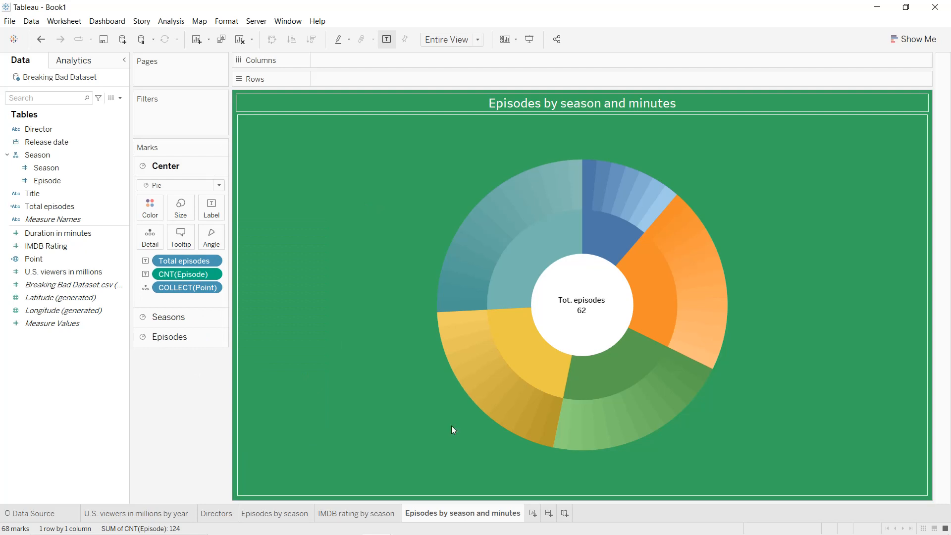
- Duplicate the Episodes by season and minutes worksheet and remove the Episodes and Seasons layers from the copy
right_click(470, 513)
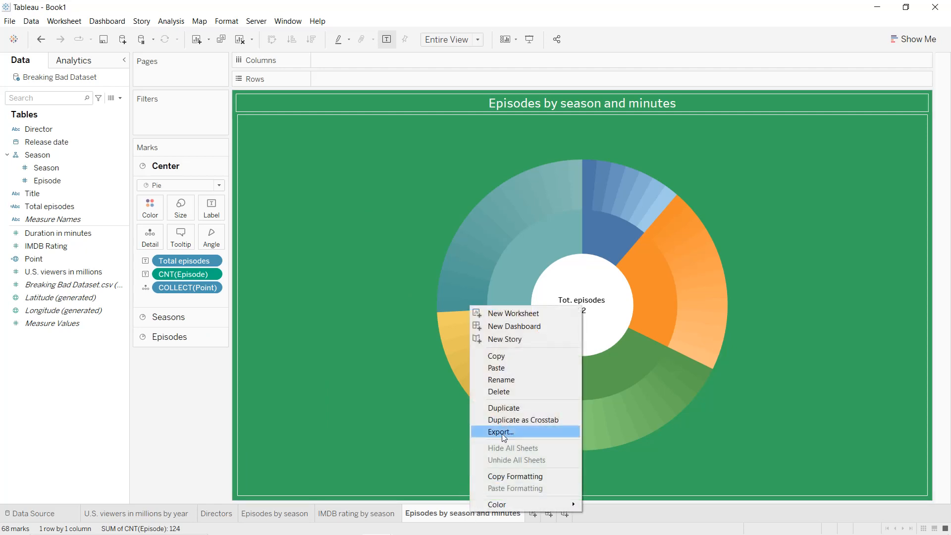
click(504, 407)
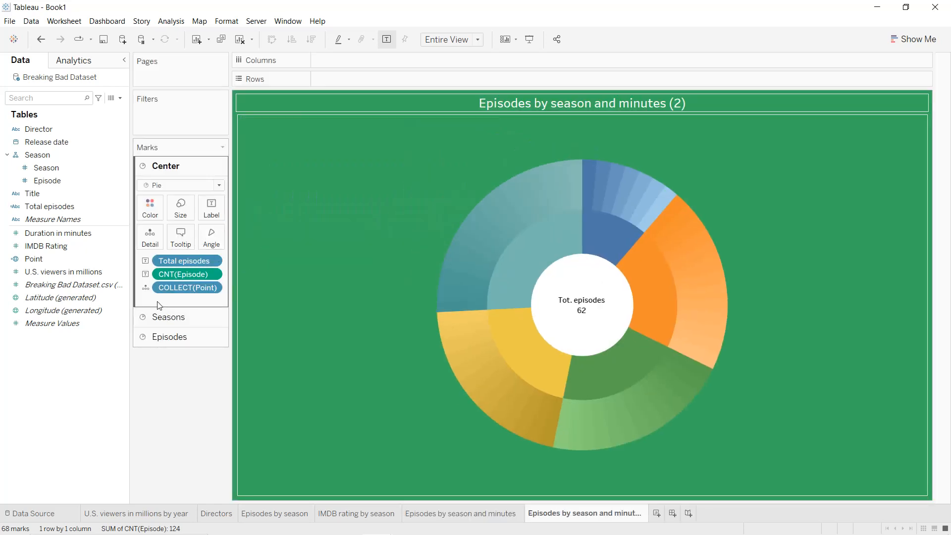
click(218, 338)
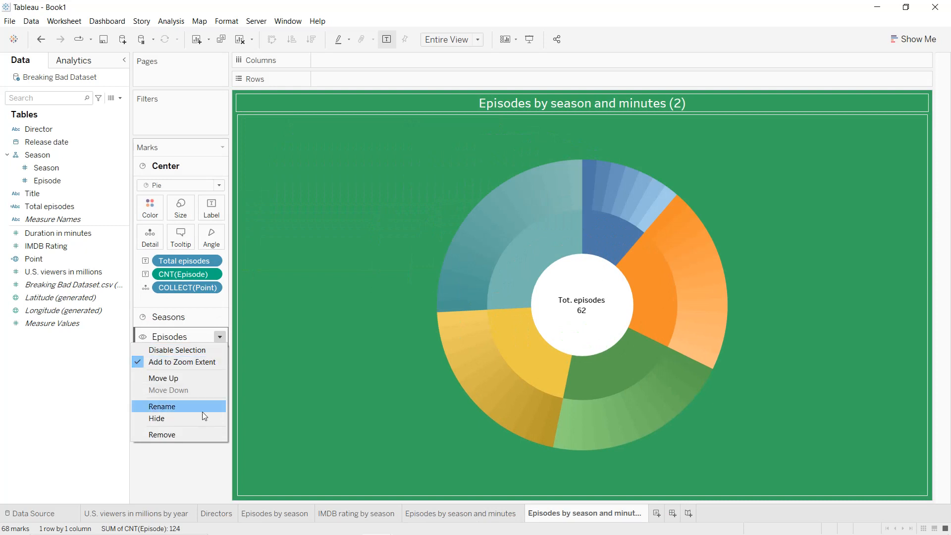
click(197, 434)
click(219, 317)
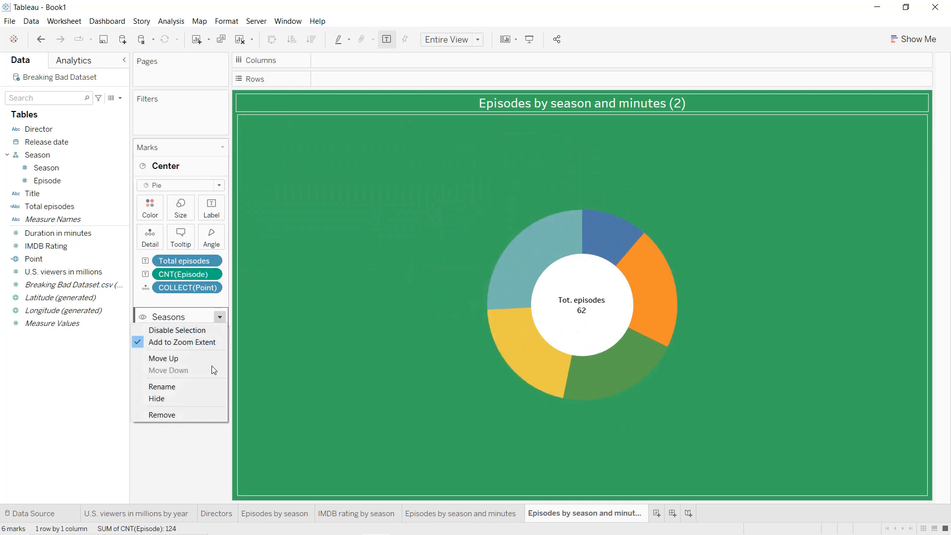
click(201, 412)
- Remove all remaining fields from the duplicated sheet's Center layer and hide the sheet title
click(184, 267)
key(Delete)
click(186, 254)
key(Delete)
click(187, 241)
key(Delete)
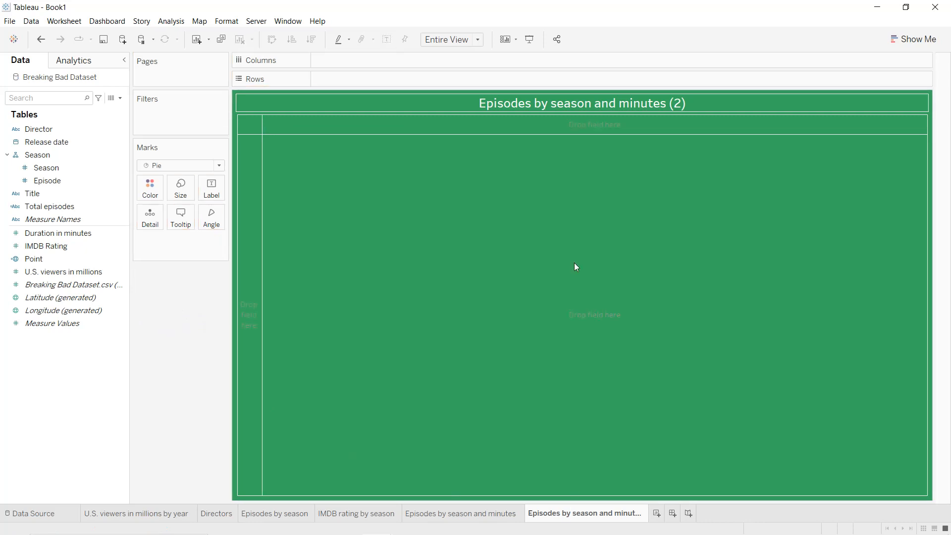
right_click(593, 105)
click(610, 137)
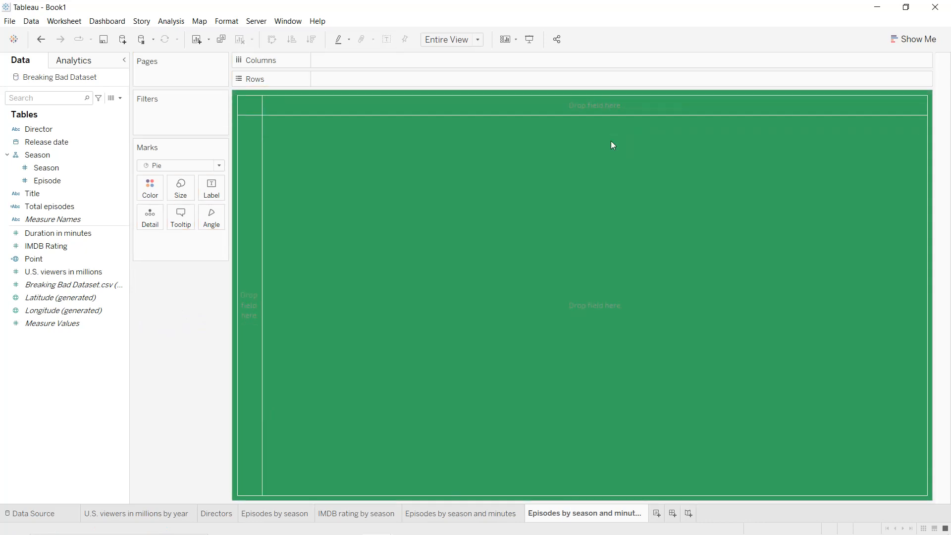
- Create a calculated field named Description containing the full quoted series description copied from the Notepad file "Breaking Bad description - Wikipedia"
click(120, 98)
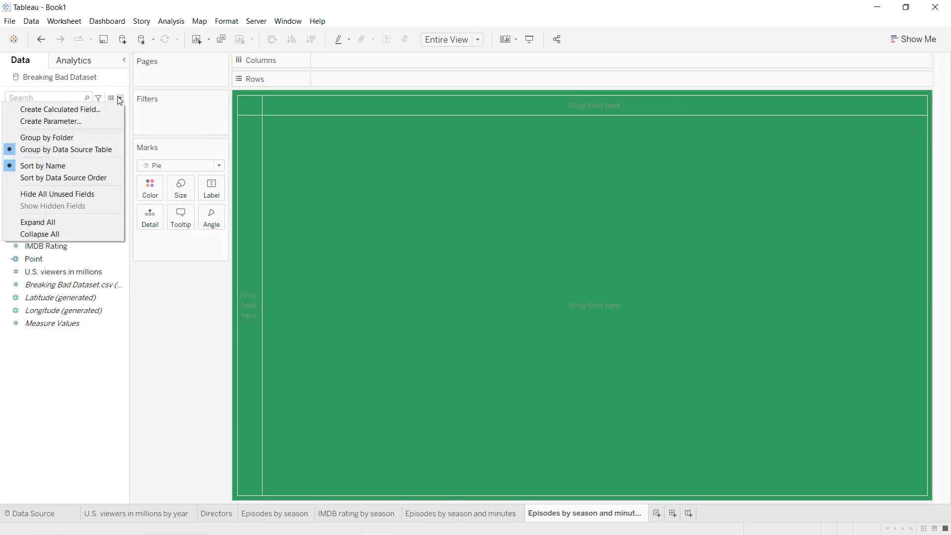
click(34, 108)
text(Des)
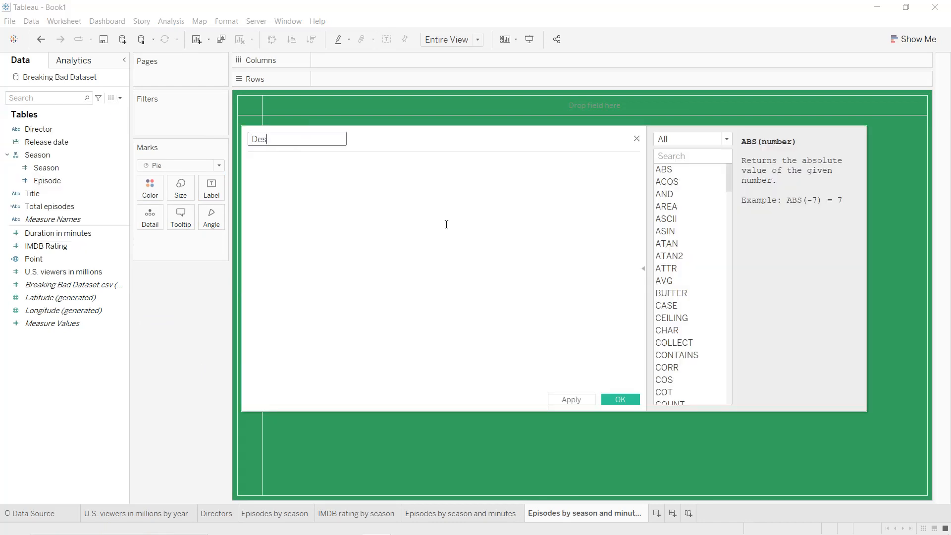
text(cription)
key(alt+Tab)
drag(300, 191, 165, 86)
key(ctrl+c)
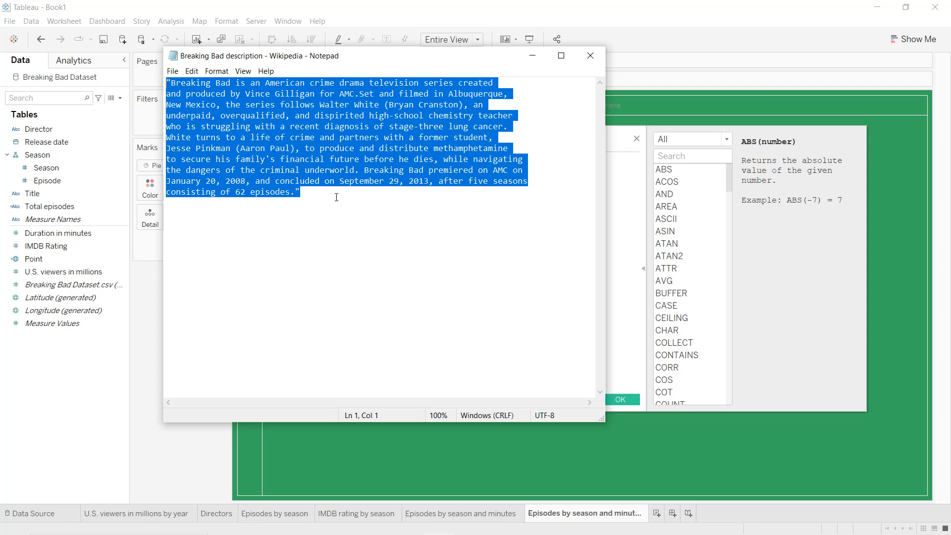
click(590, 56)
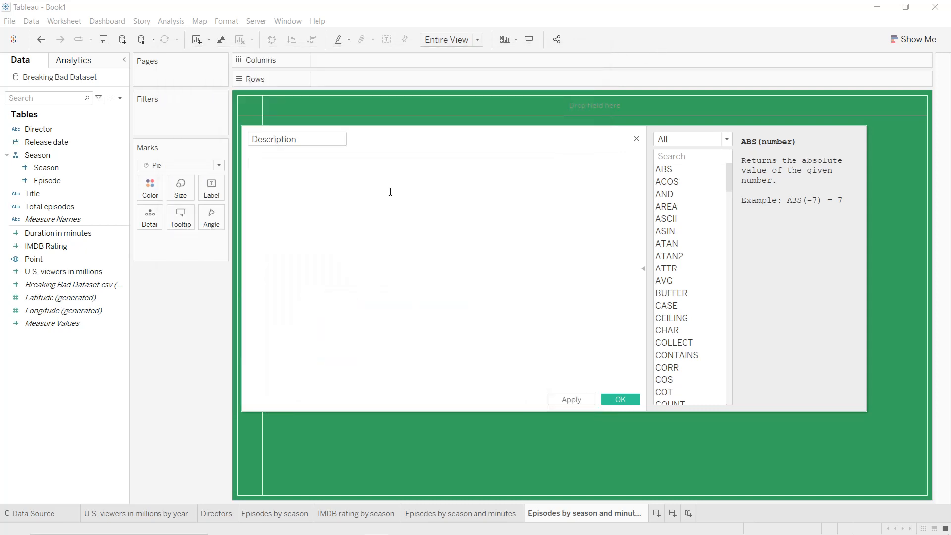
key(ctrl+v)
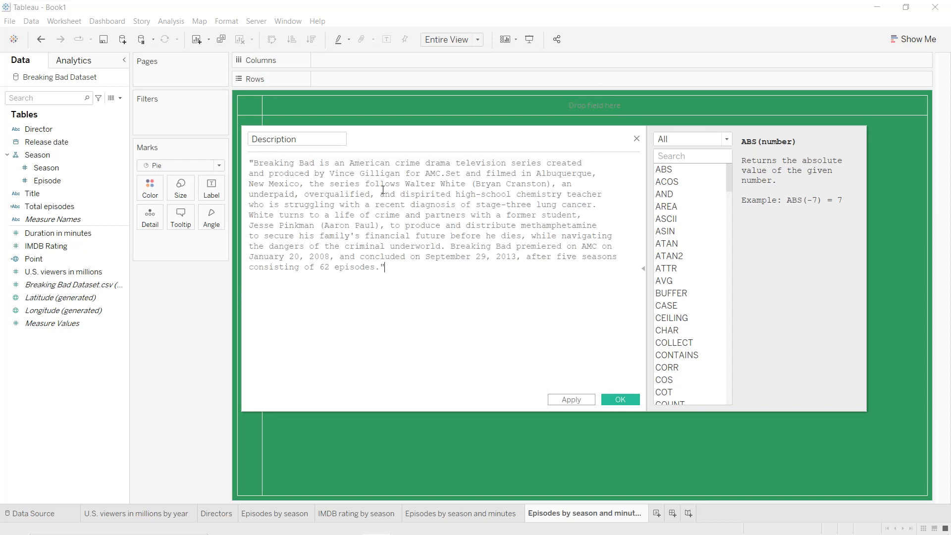
click(570, 402)
click(623, 398)
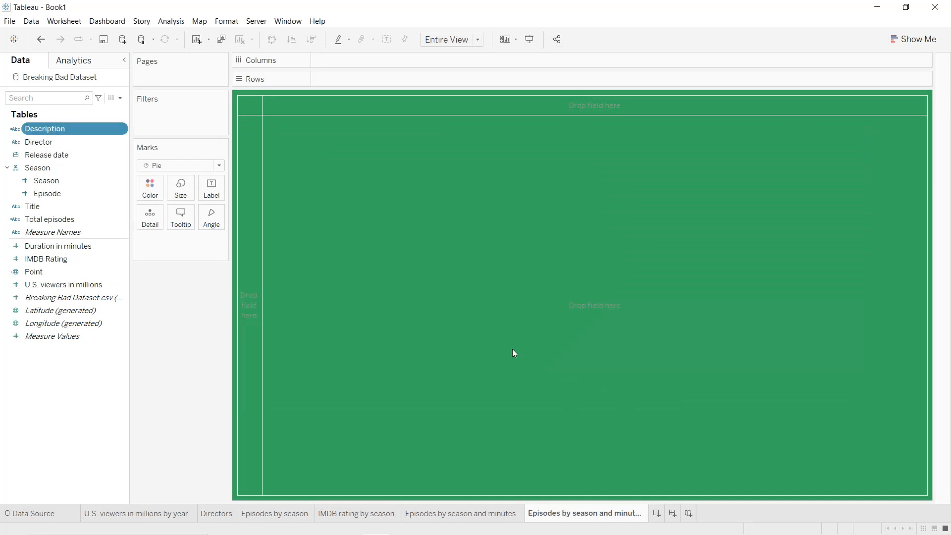
- Set the mark type to Automatic and show the Description field as text in the view
click(166, 165)
click(167, 175)
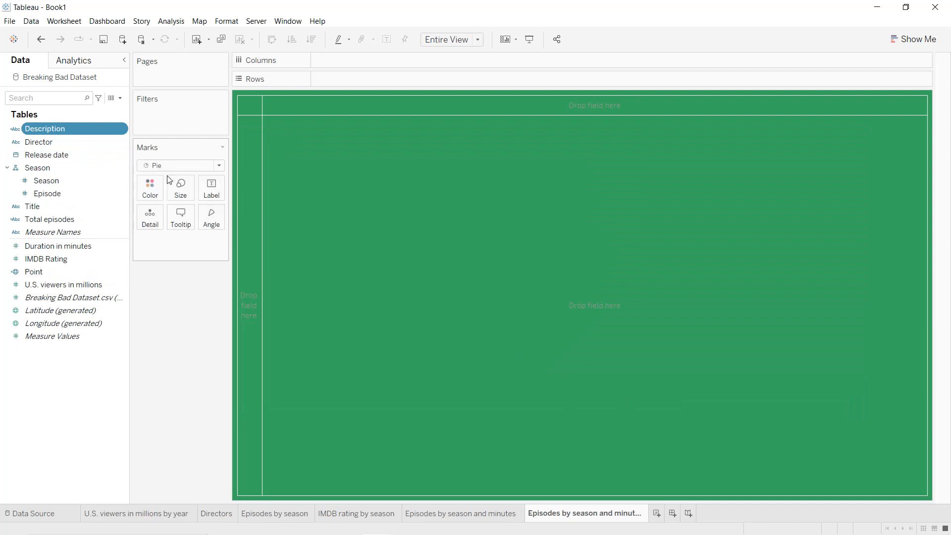
drag(58, 132, 214, 190)
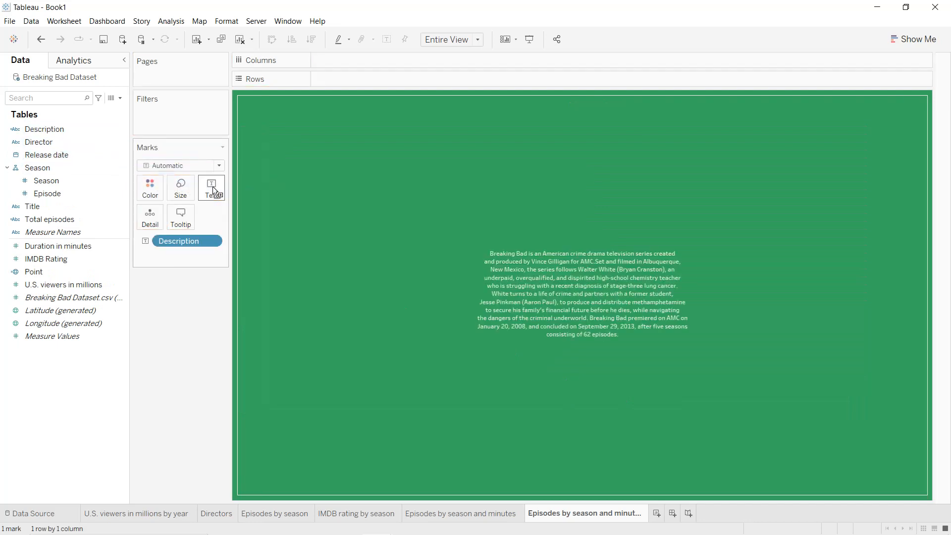
- Enlarge the series description text in the view by increasing the mark size
mouse_move(411, 240)
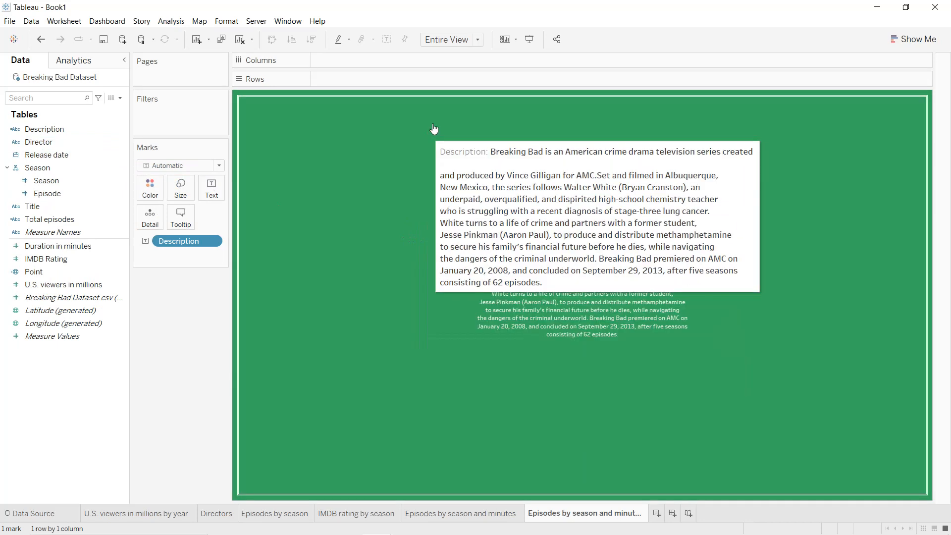
click(188, 189)
drag(187, 216, 214, 220)
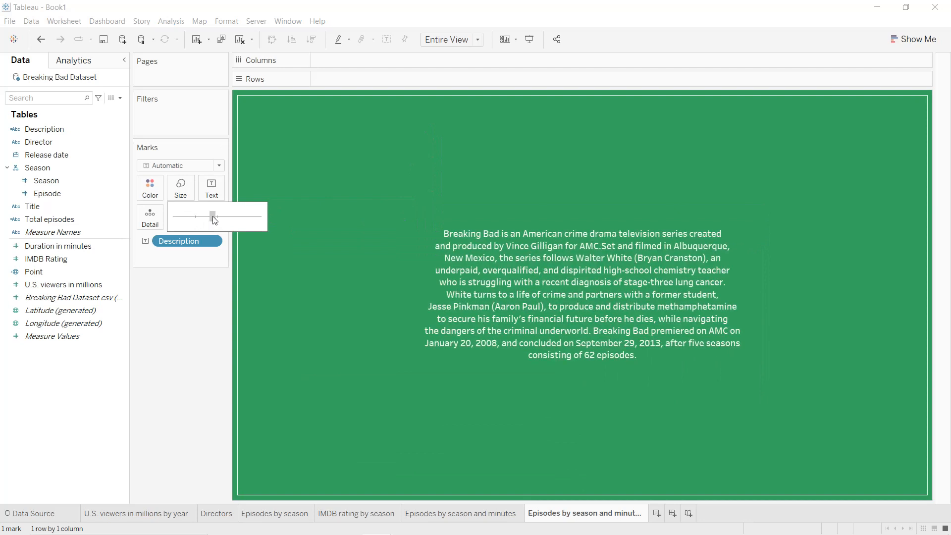
click(198, 263)
- Delete all content from the description sheet's tooltip, including the Description label and field
click(181, 216)
click(447, 195)
key(ctrl+shift+Left)
key(ctrl+shift+Left)
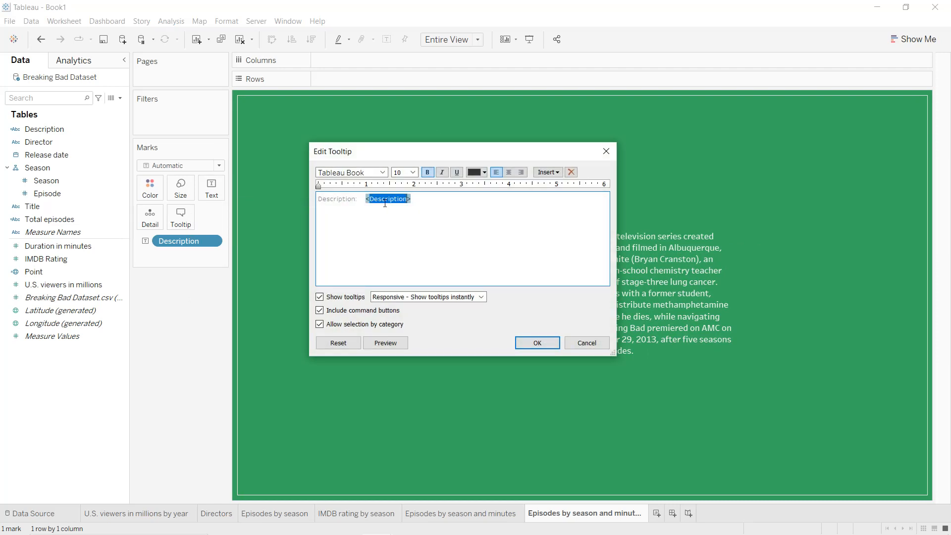
key(BackSpace)
click(535, 343)
click(365, 243)
click(363, 243)
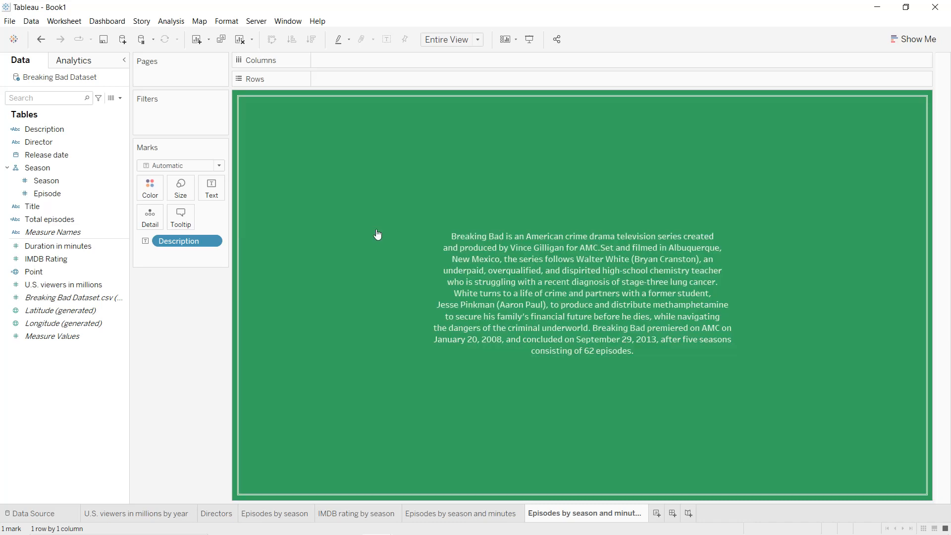
- Rename the duplicated text worksheet as Description
double_click(603, 513)
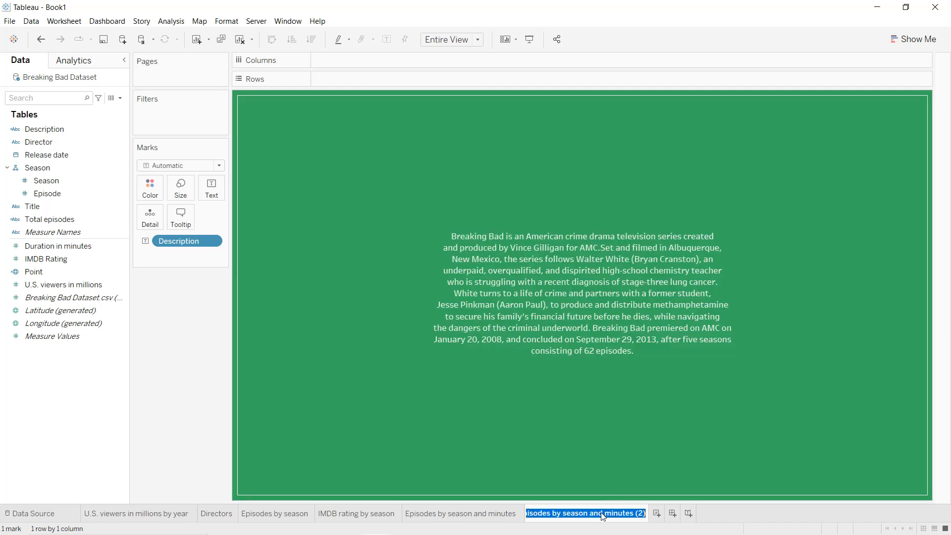
text(Descrption)
key(Return)
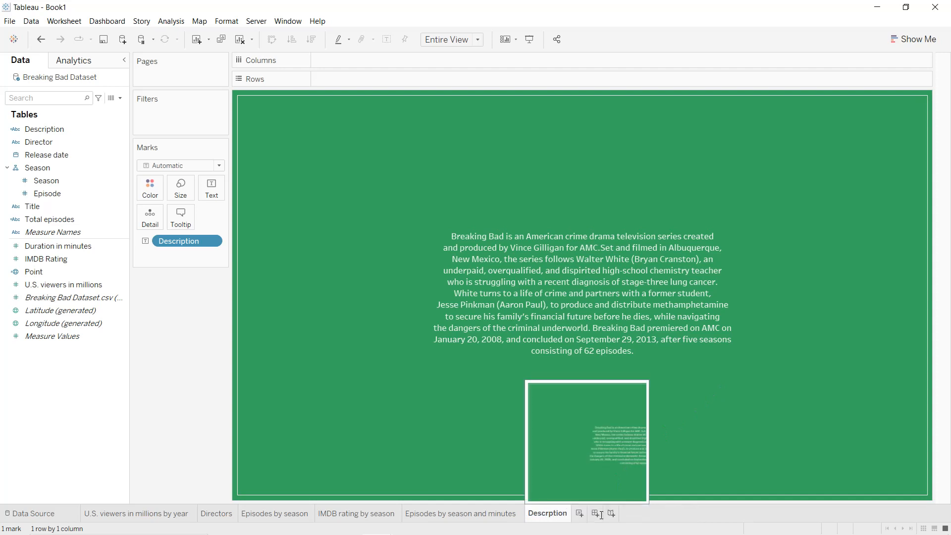
double_click(546, 513)
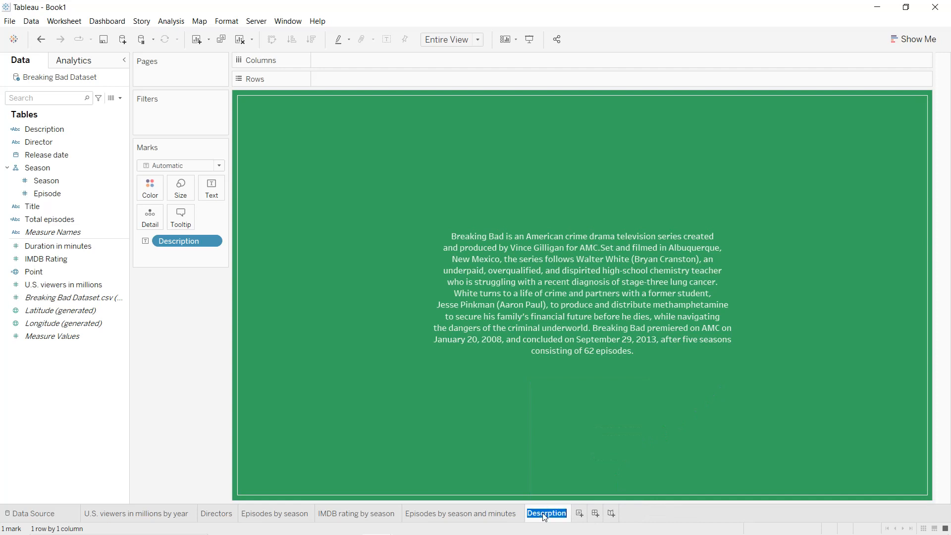
click(553, 512)
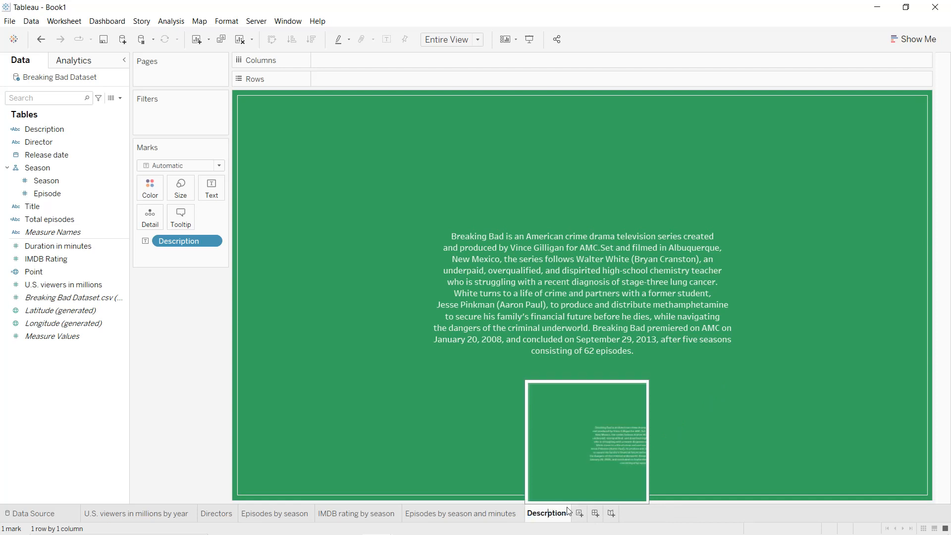
text(i)
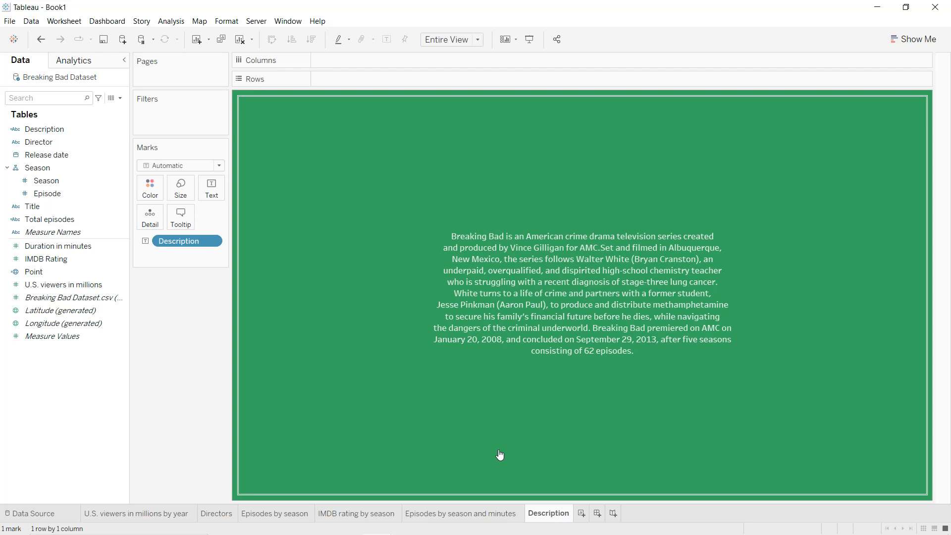
- Duplicate the Directors worksheet, place the copy after the Description sheet and rename it Season
right_click(218, 514)
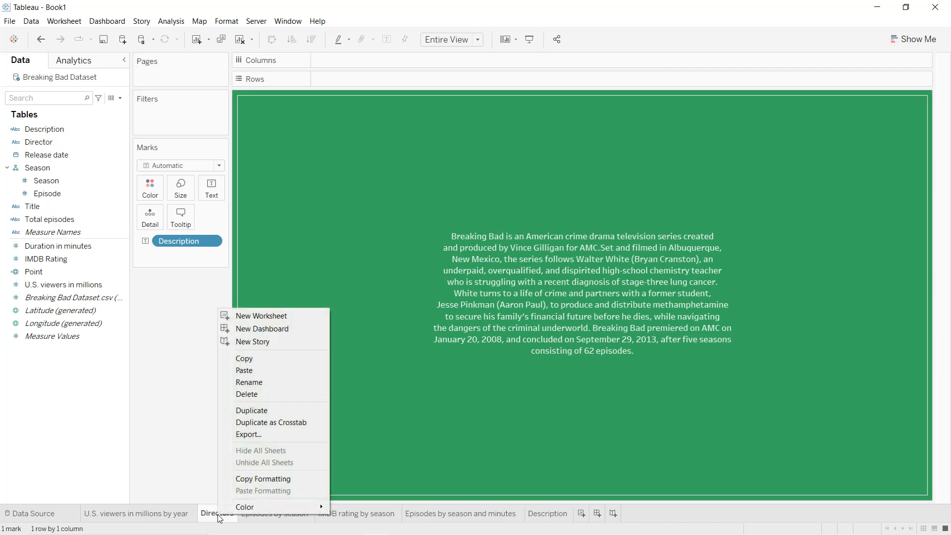
click(253, 412)
drag(274, 514, 604, 516)
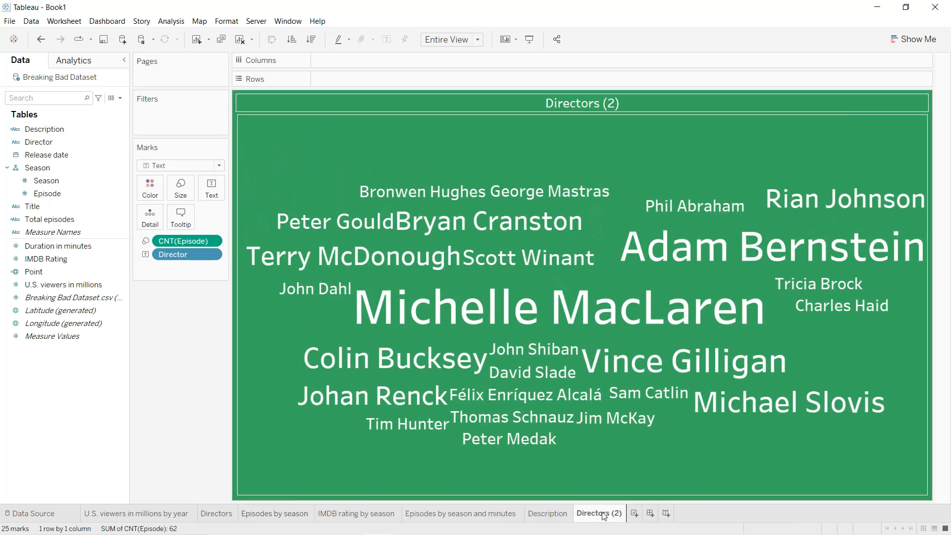
double_click(604, 514)
text(Season)
key(Return)
- Remove the episode count and Director fields from the Season sheet's marks and hide the sheet title
drag(188, 254, 185, 317)
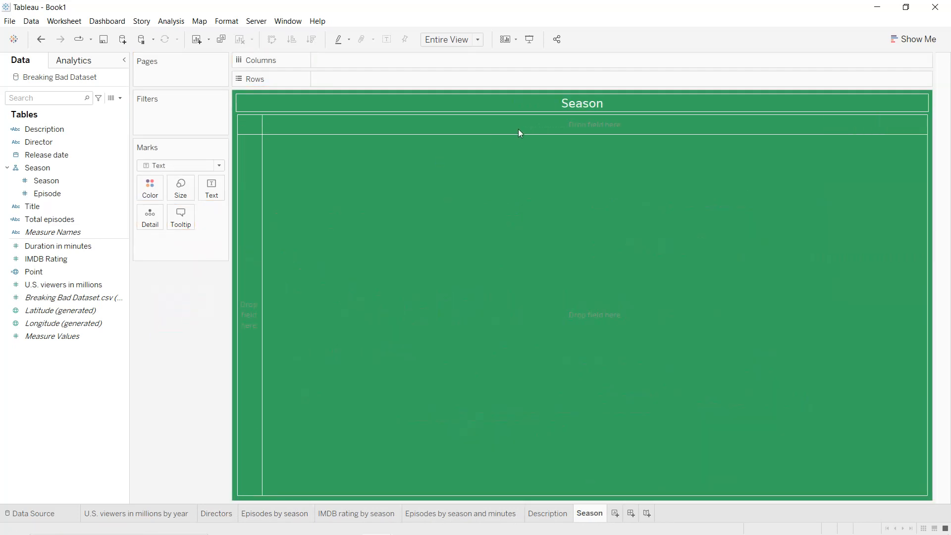
right_click(585, 103)
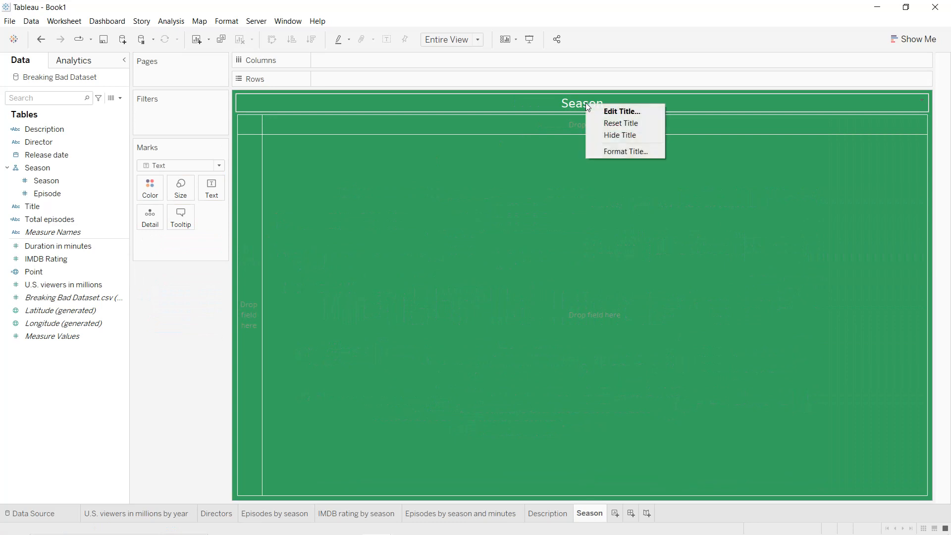
click(605, 135)
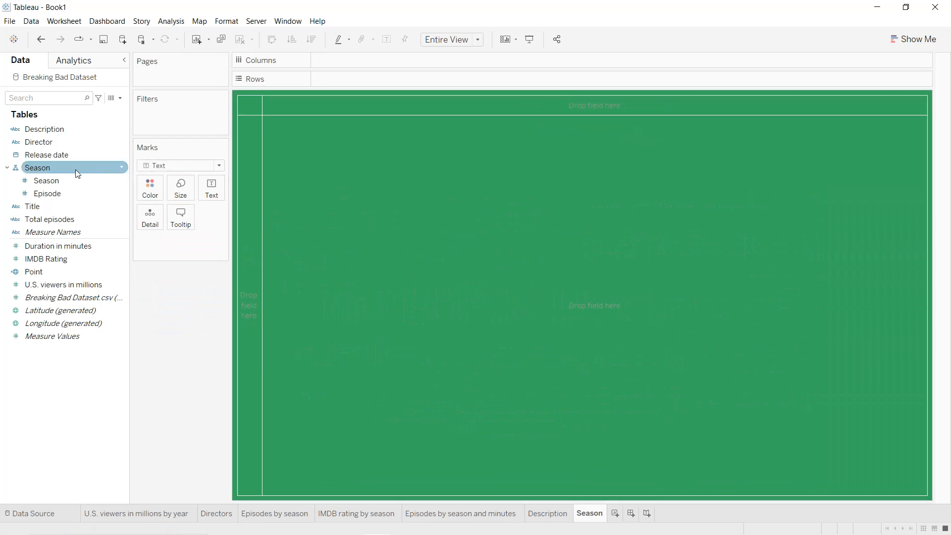
- Filter the Season sheet by Title with 4 Days Out selected and show the filter control beside the view
drag(48, 206, 165, 122)
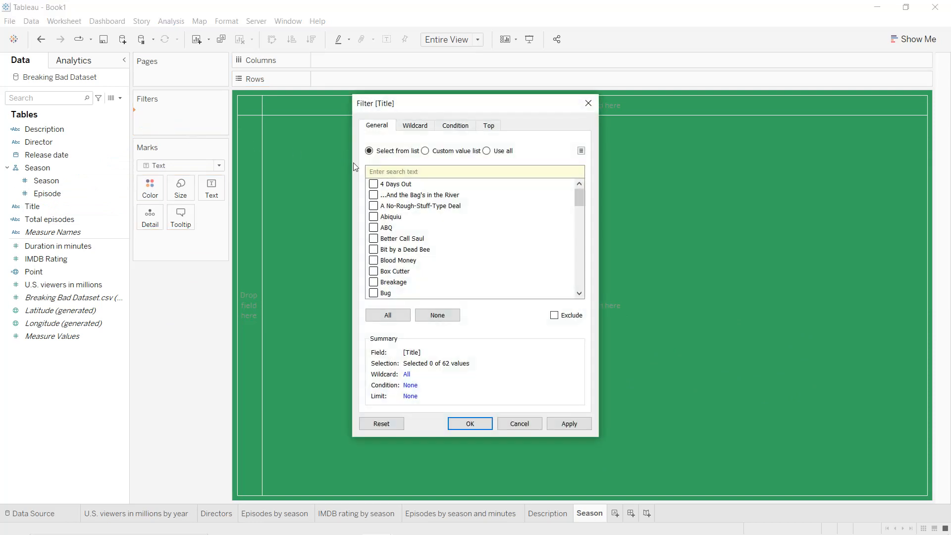
click(554, 424)
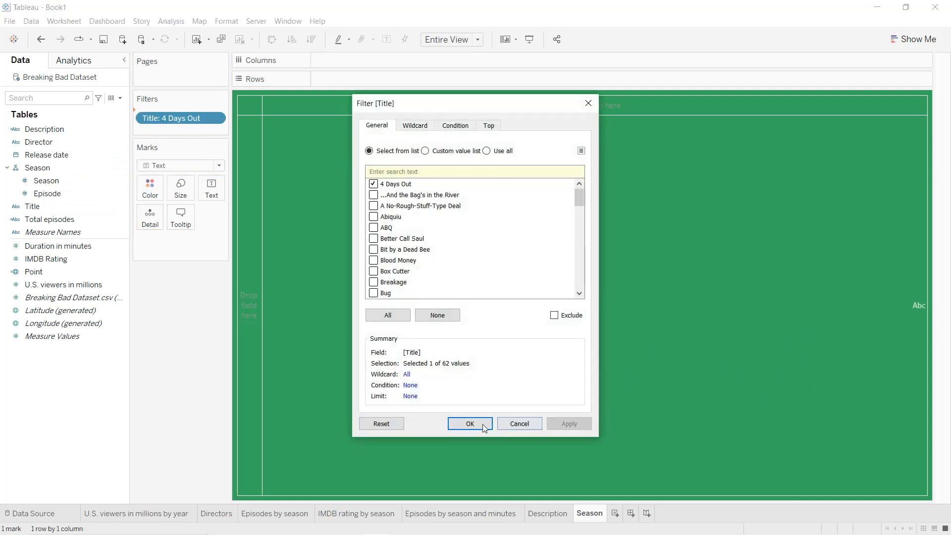
click(482, 423)
click(220, 116)
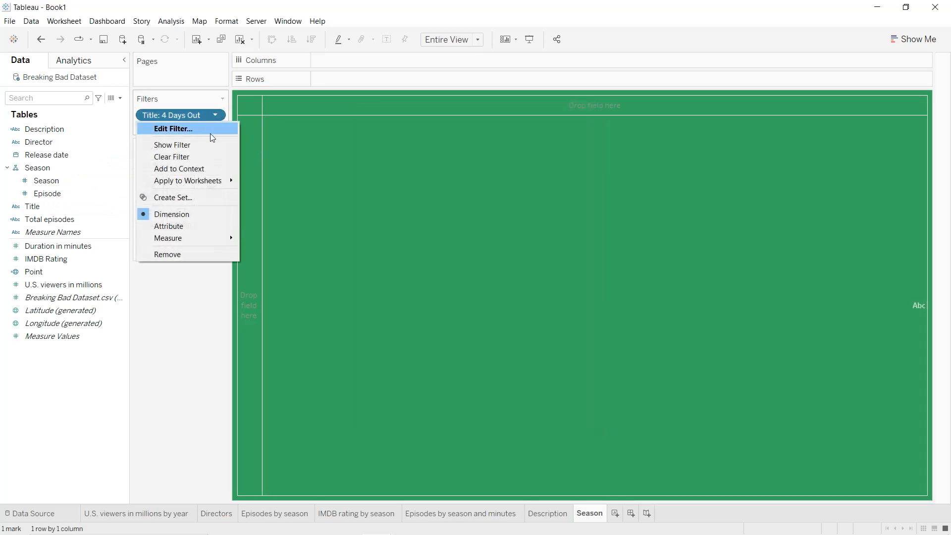
click(209, 144)
- Set the body font color of the Title filter control to black
click(926, 99)
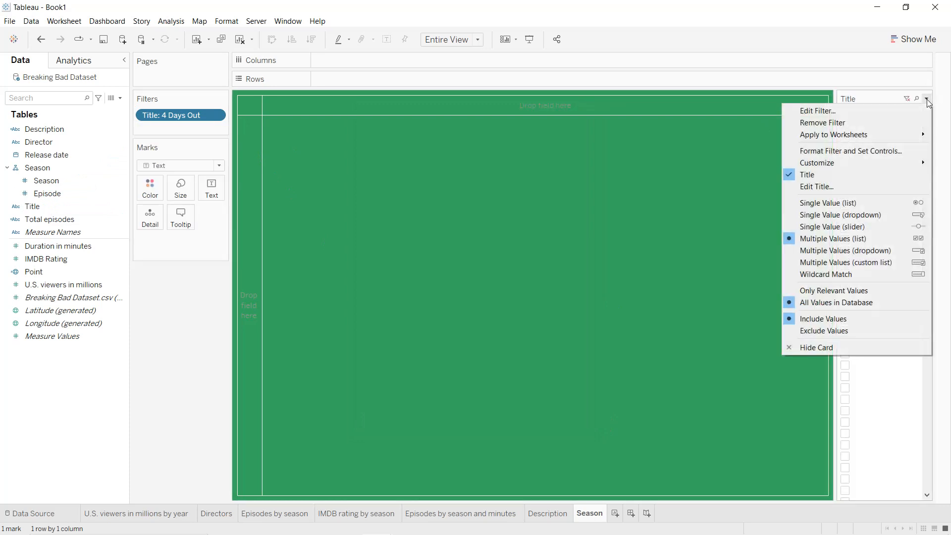
click(842, 151)
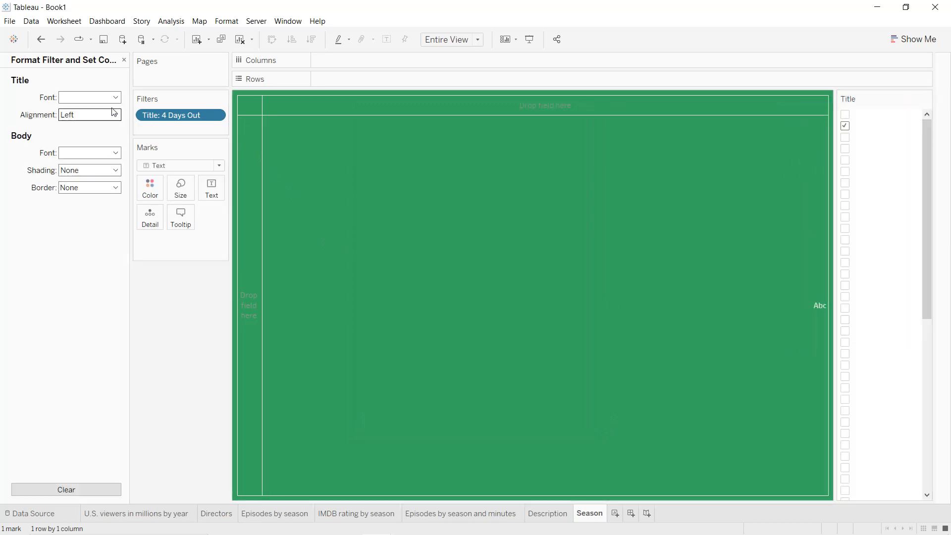
click(87, 155)
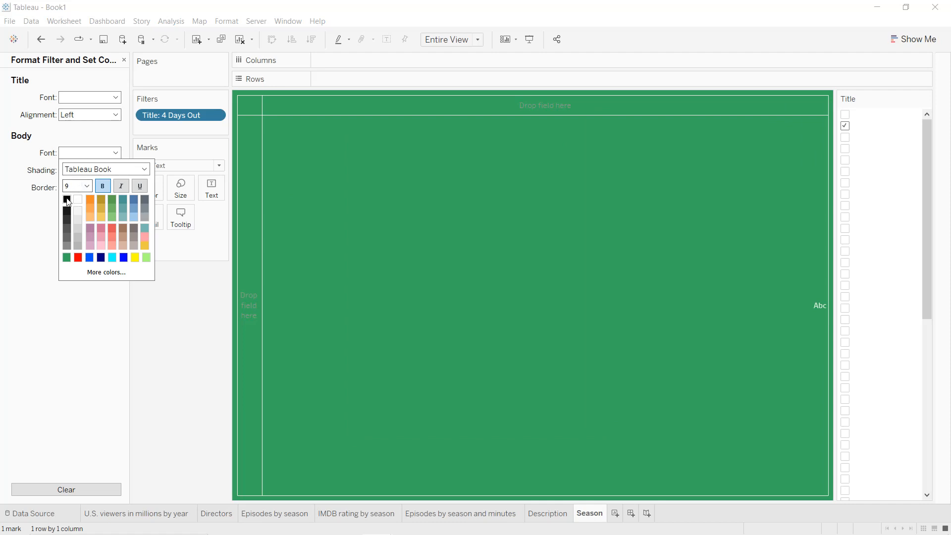
- Change the Title filter control to a single value dropdown and close the filter formatting settings
click(925, 98)
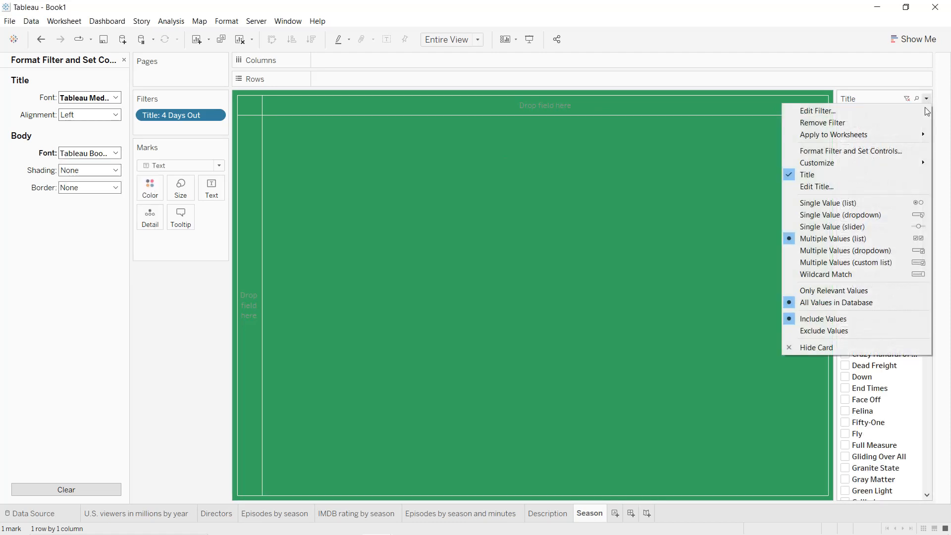
click(760, 162)
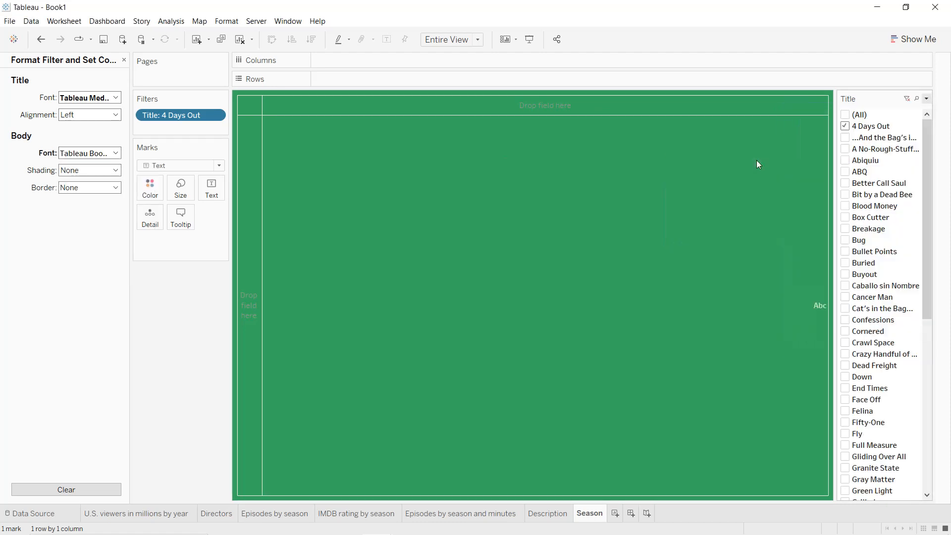
click(925, 99)
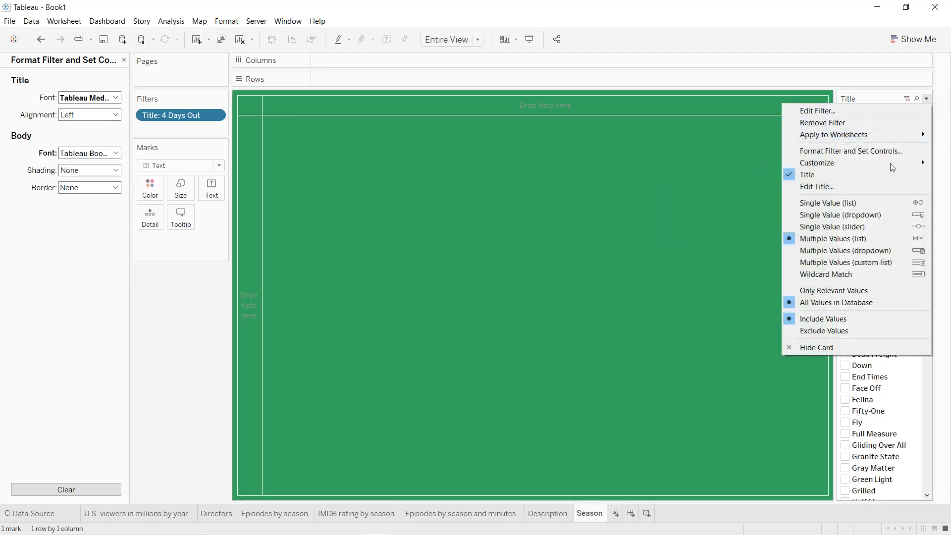
click(858, 218)
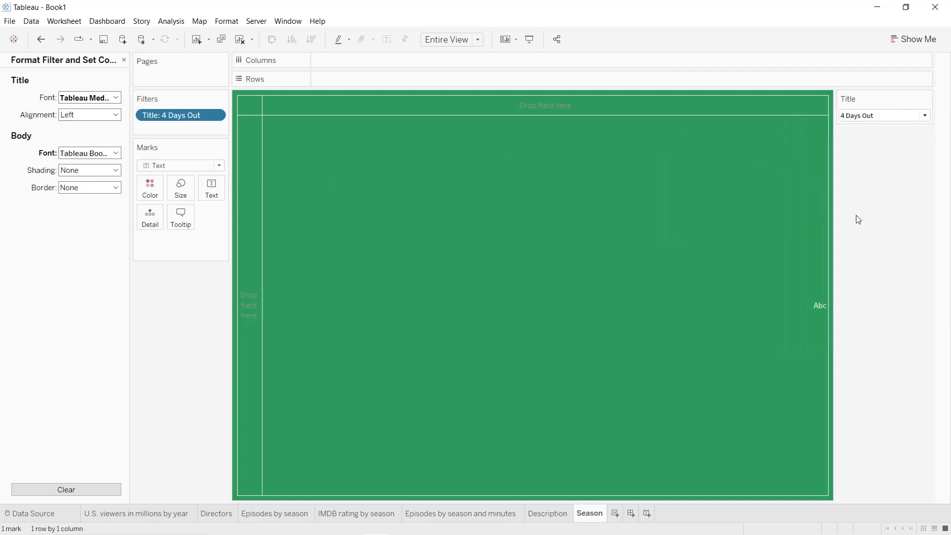
click(124, 60)
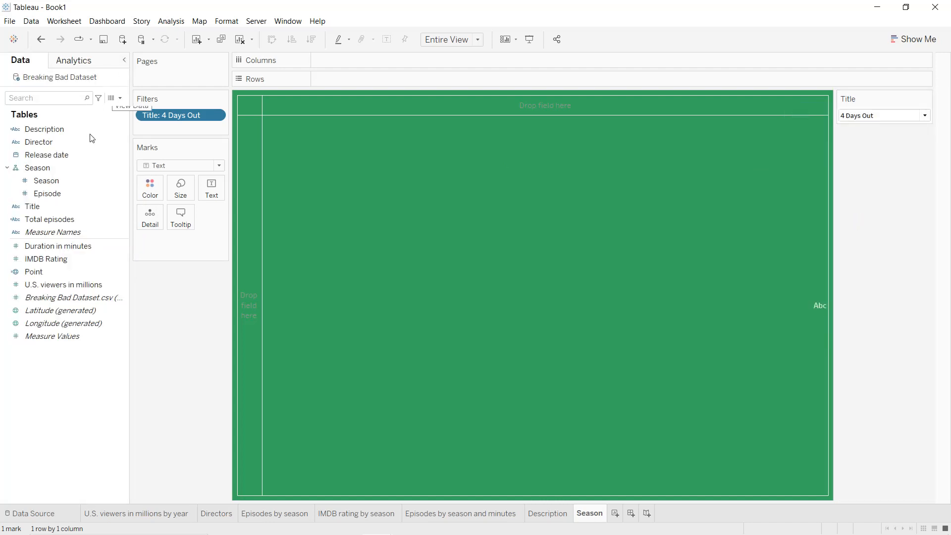
- Show the Season field as text in the view and center it horizontally
click(57, 181)
drag(57, 181, 206, 190)
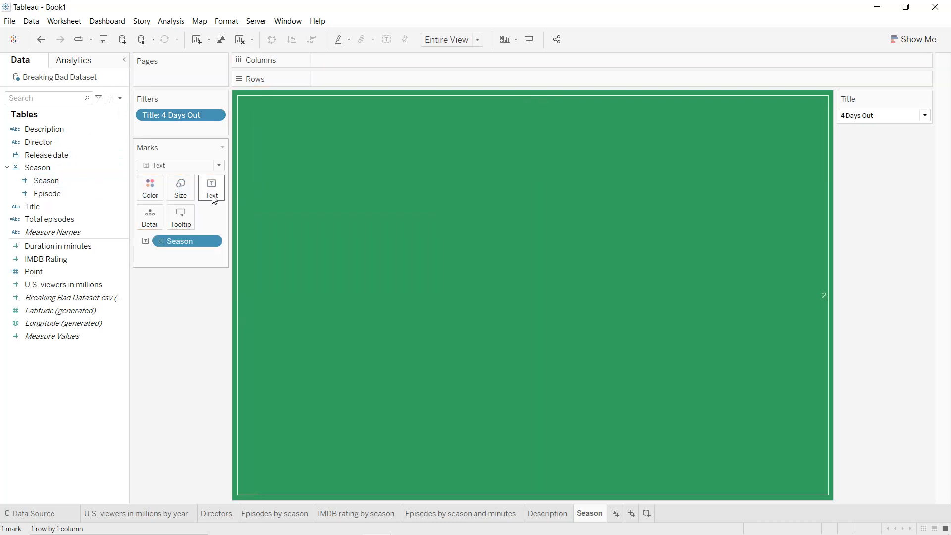
click(214, 198)
click(299, 228)
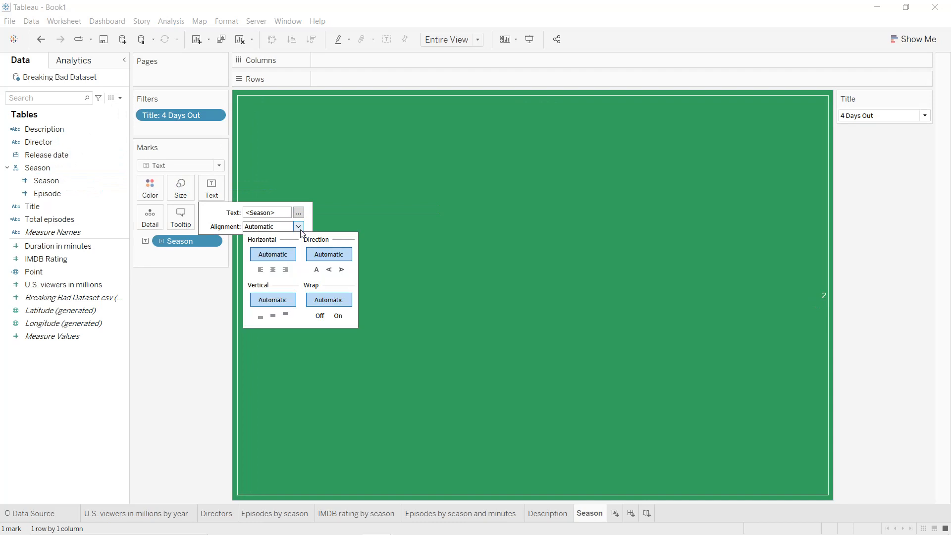
click(273, 270)
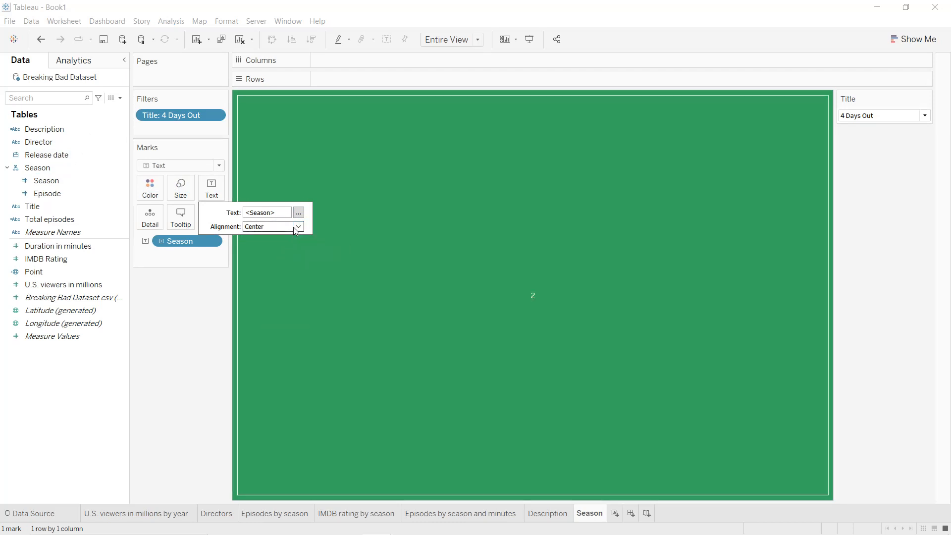
- Add the line "Season:" above the season value in the text label
click(299, 213)
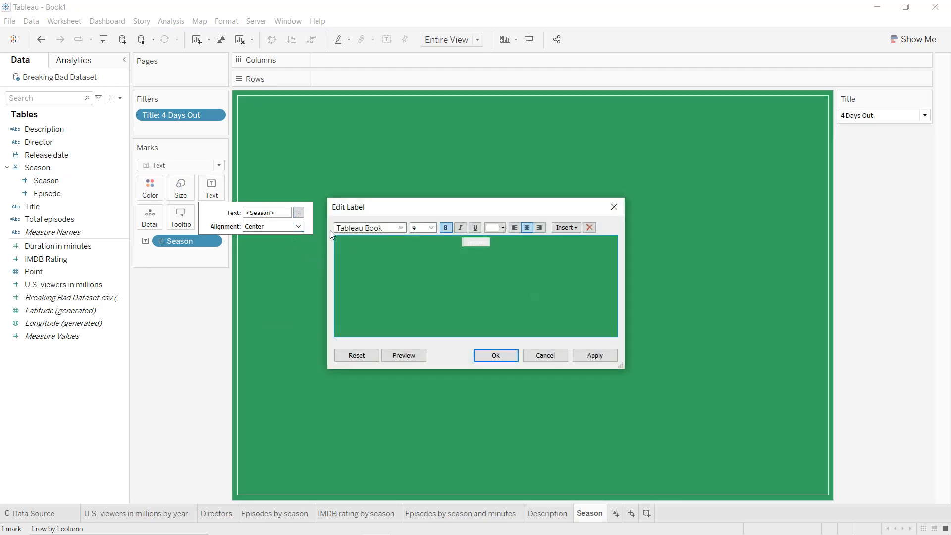
text(Season)
key(Return)
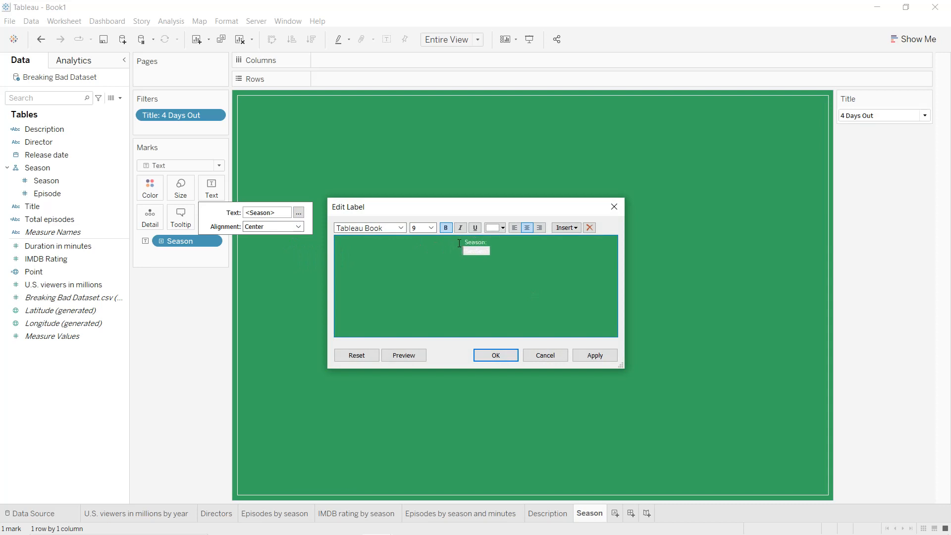
click(613, 357)
click(497, 356)
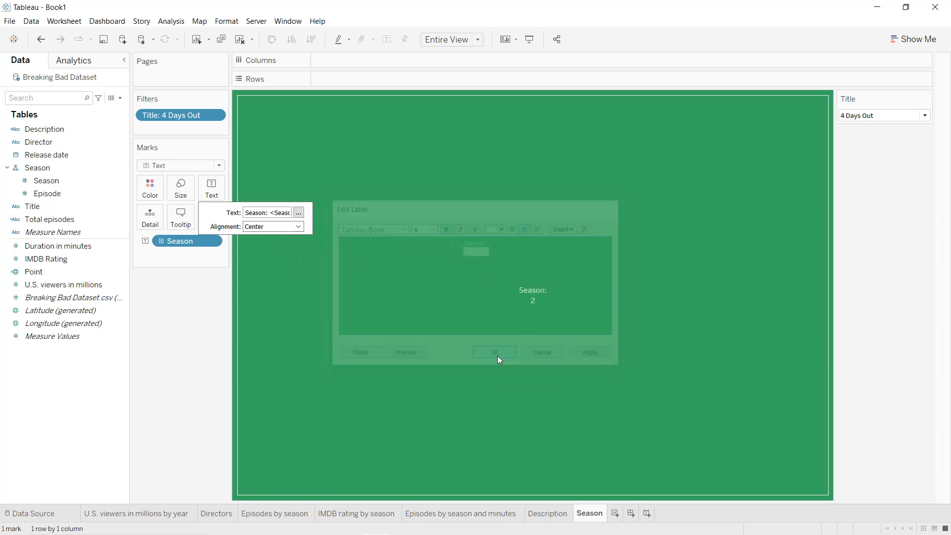
click(497, 355)
click(498, 357)
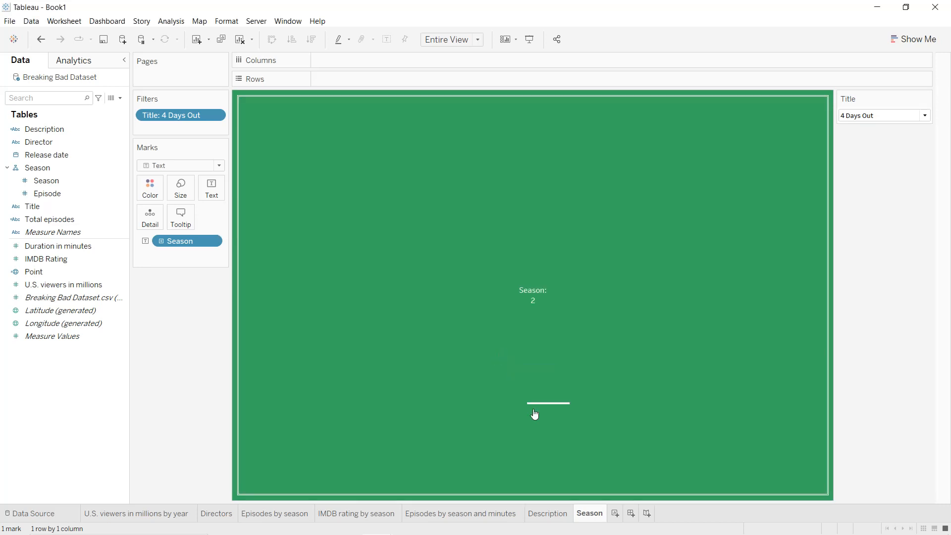
- Duplicate the Season worksheet and name the copy Episode
right_click(590, 517)
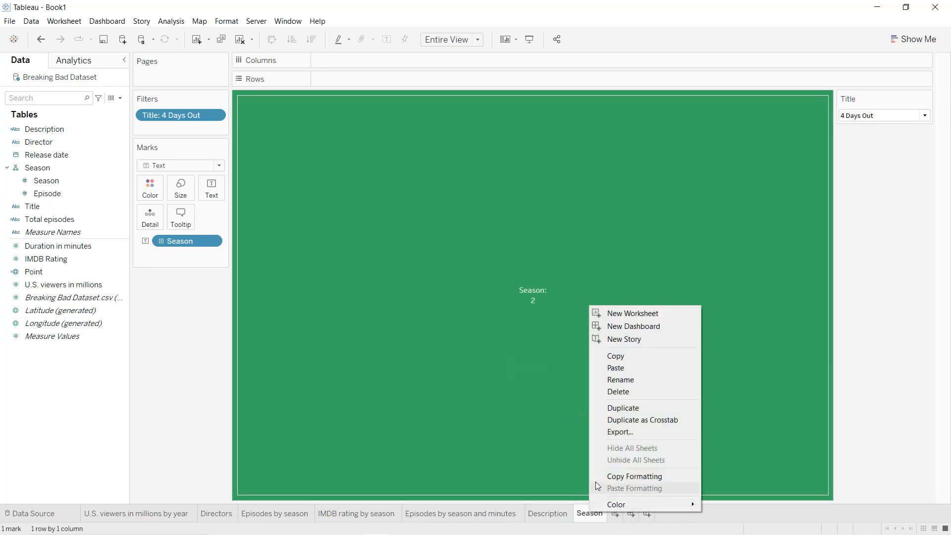
click(609, 408)
double_click(623, 513)
text(Episode)
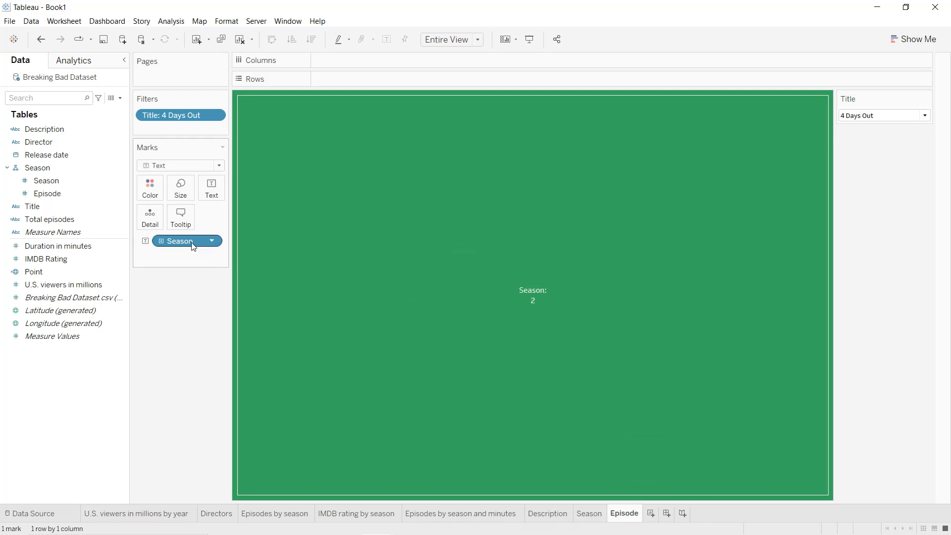
- Replace the Season field with the Episode field as the text shown in the view
drag(187, 241, 191, 307)
click(55, 194)
drag(58, 203, 209, 196)
- Add the line "Episode:" above the episode value in the text label
click(210, 196)
click(299, 213)
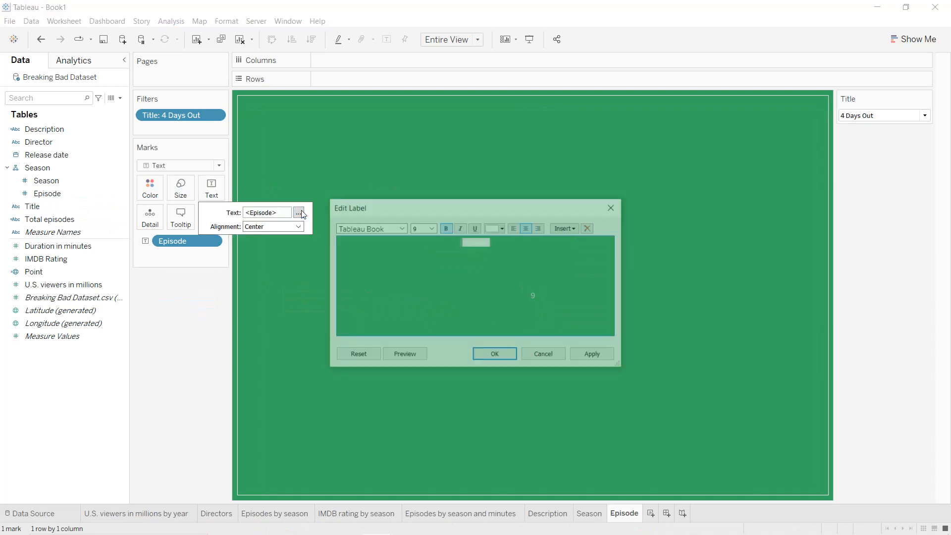
text(Episode )
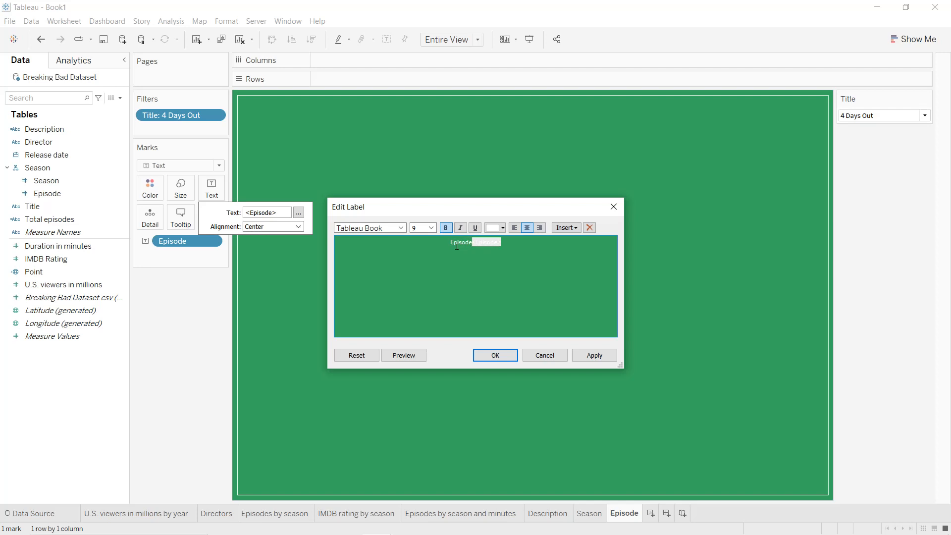
text(:)
key(Return)
click(586, 361)
click(515, 355)
click(521, 341)
click(521, 341)
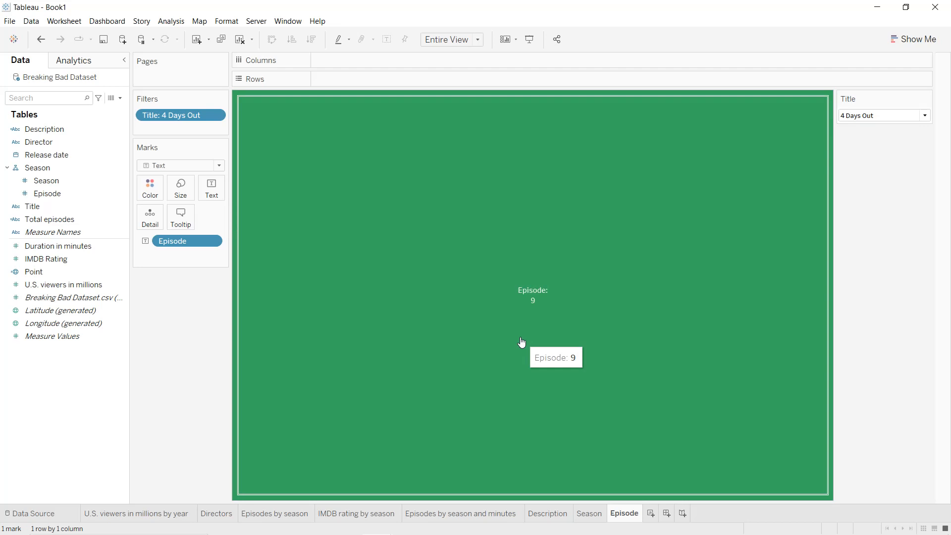
- Duplicate the Episode worksheet and name the copy IMDB rating
right_click(627, 519)
click(654, 411)
double_click(662, 514)
key(BackSpace)
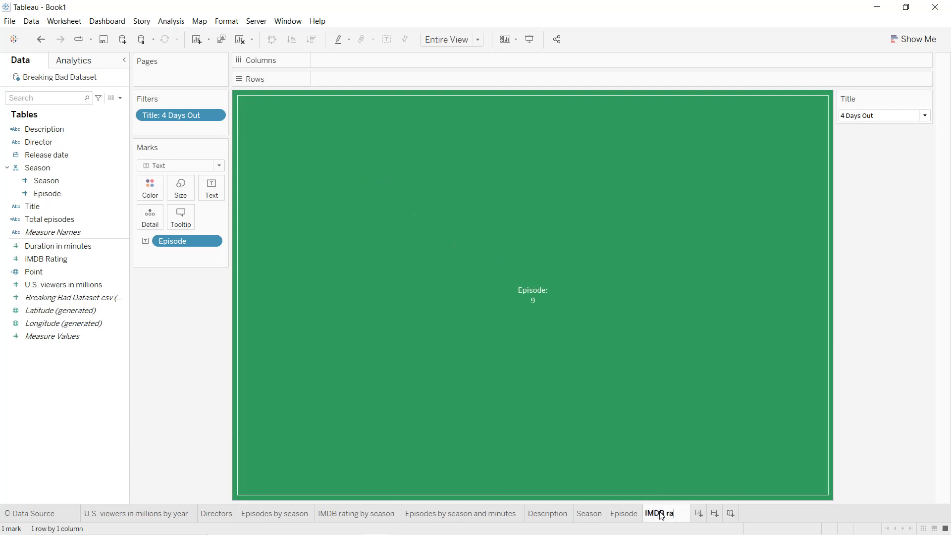
text(IMDB rating)
double_click(661, 514)
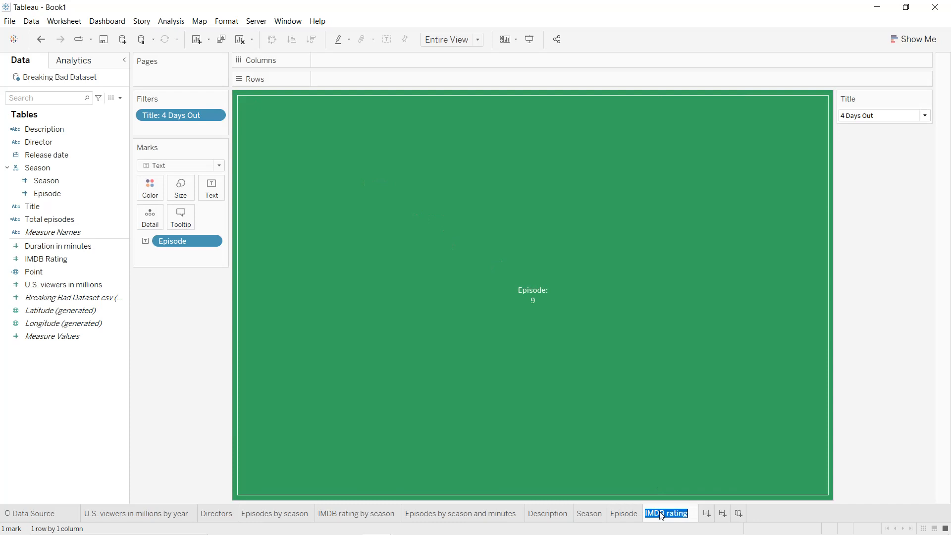
click(664, 440)
- Replace the Episode field with the IMDB Rating measure as the text shown in the view
click(204, 295)
drag(189, 247, 123, 238)
click(47, 181)
drag(46, 259, 207, 192)
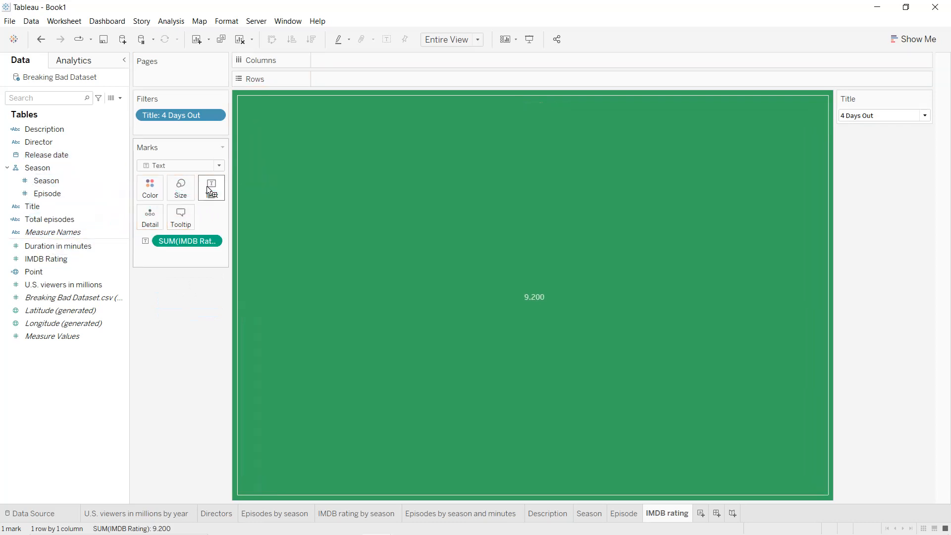
- Add the line "IMDB rating:" above the rating value in the text label and center both lines
click(212, 188)
click(297, 213)
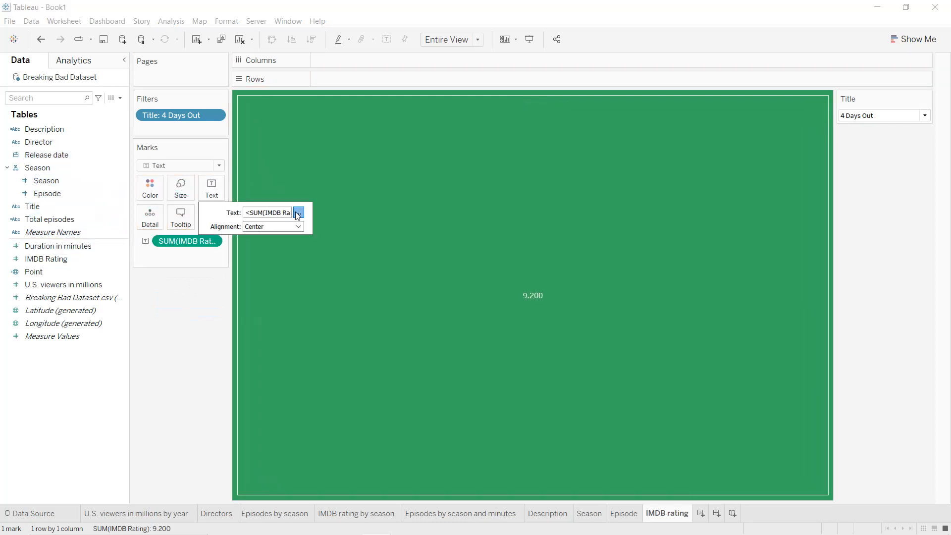
key(ctrl+l)
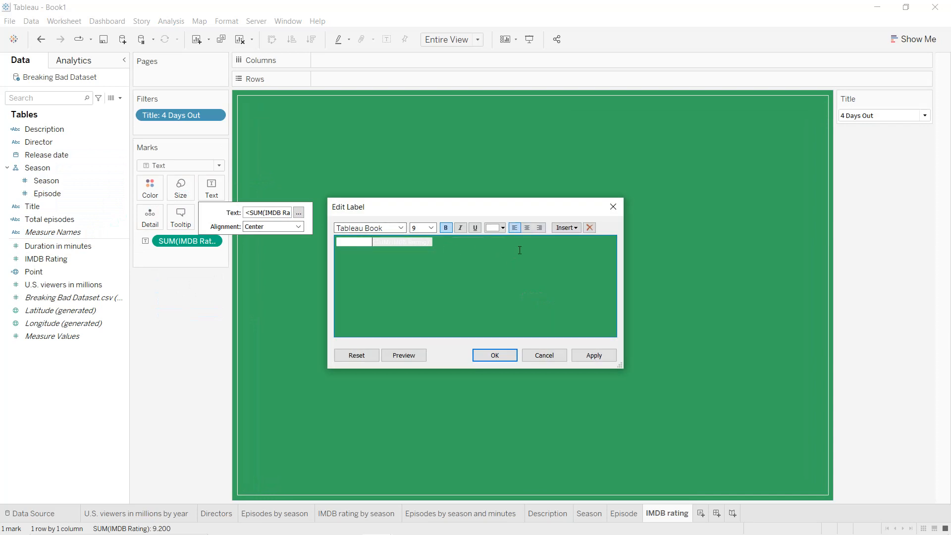
key(Return)
click(528, 227)
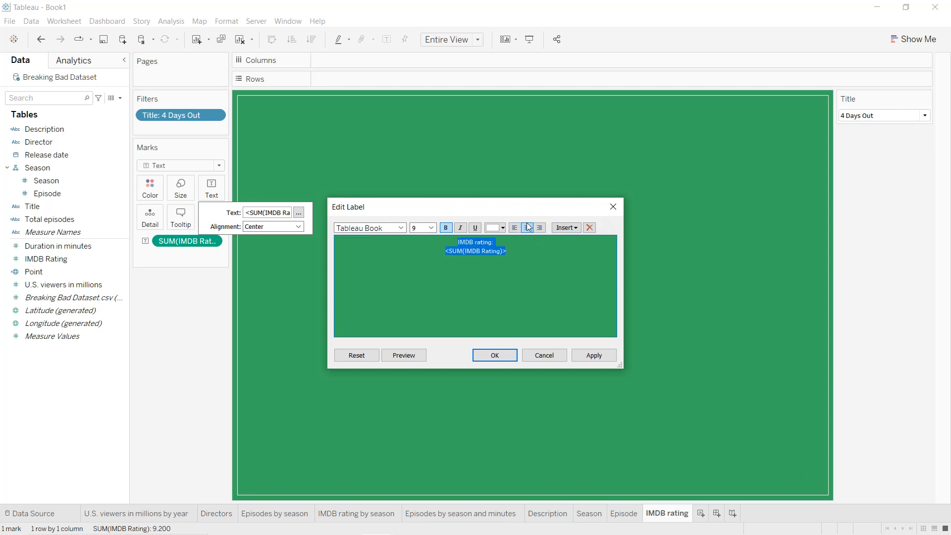
click(515, 361)
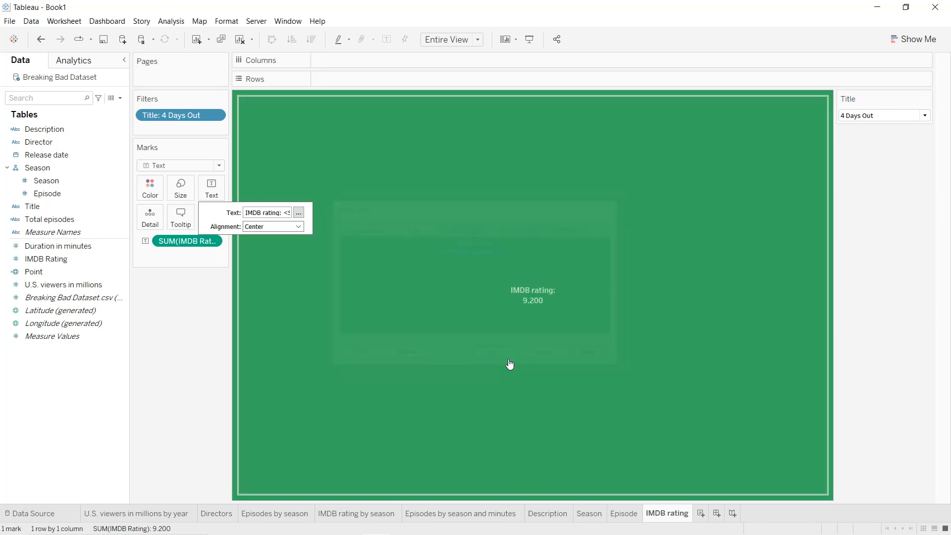
- Format the IMDB rating value as a custom number with one decimal place
right_click(210, 242)
click(214, 298)
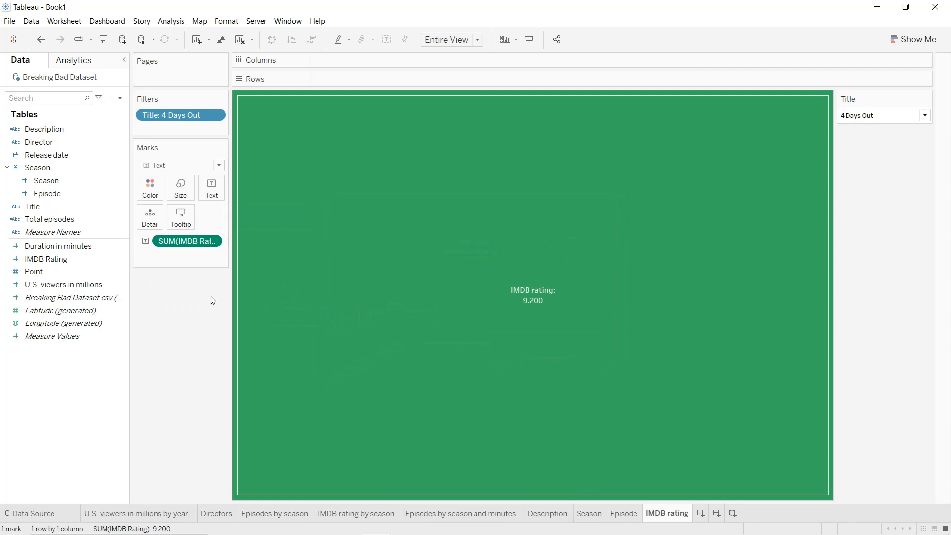
click(84, 169)
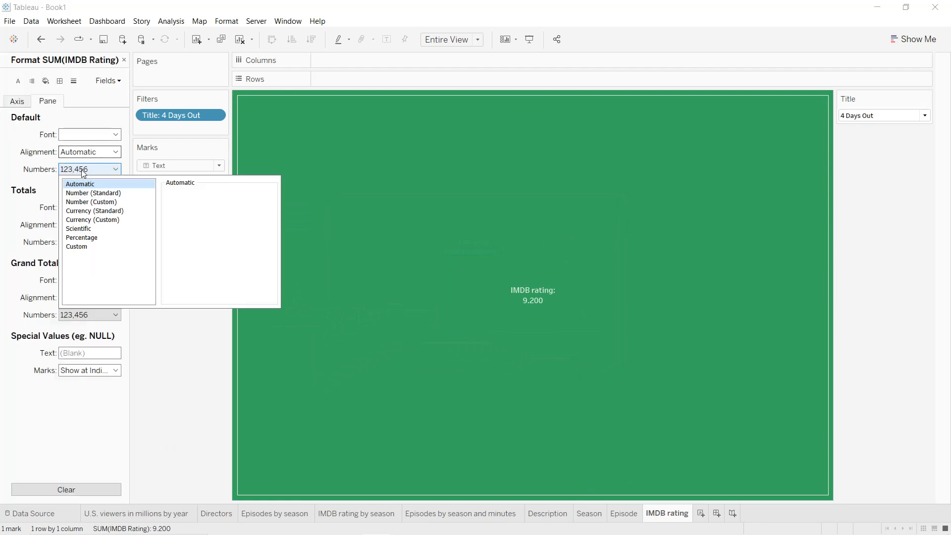
click(93, 204)
click(193, 208)
click(401, 200)
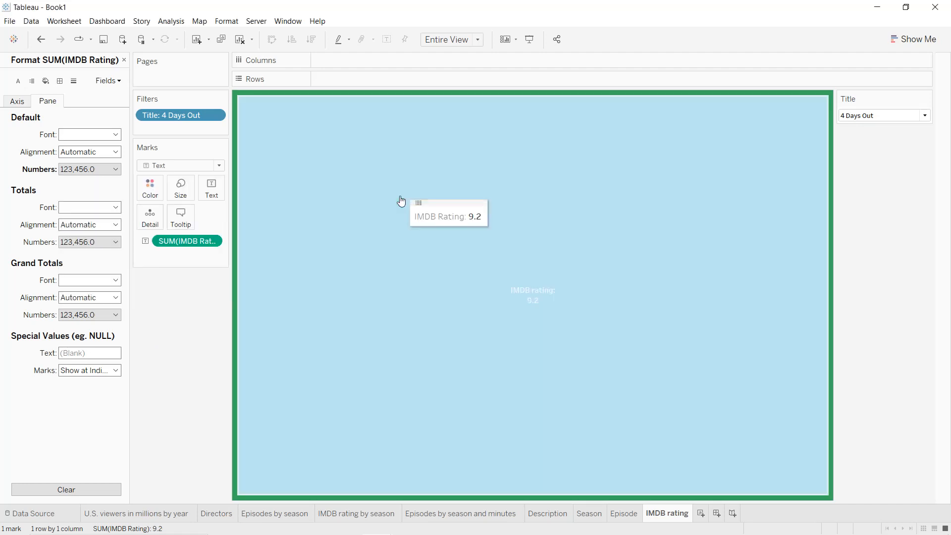
click(396, 203)
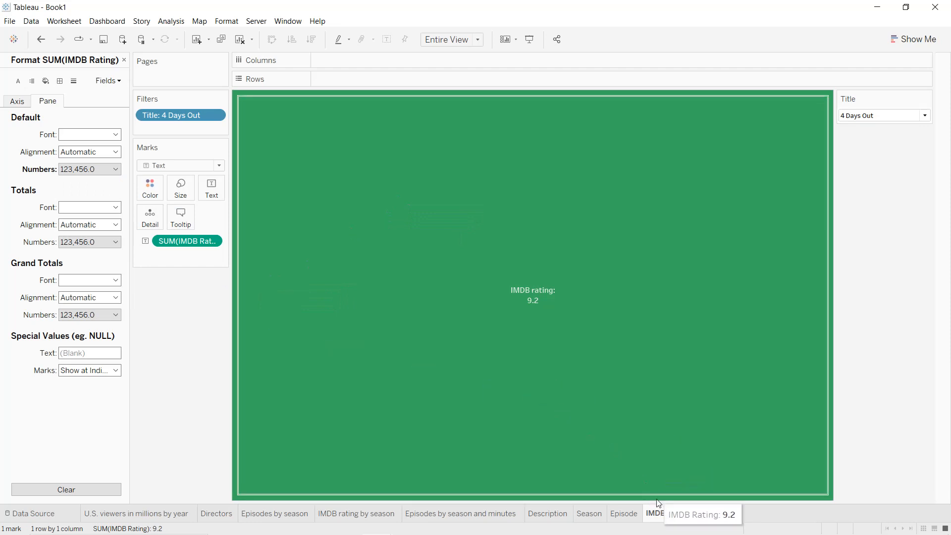
- Duplicate the IMDB rating worksheet and name the copy Release date
right_click(660, 516)
click(685, 406)
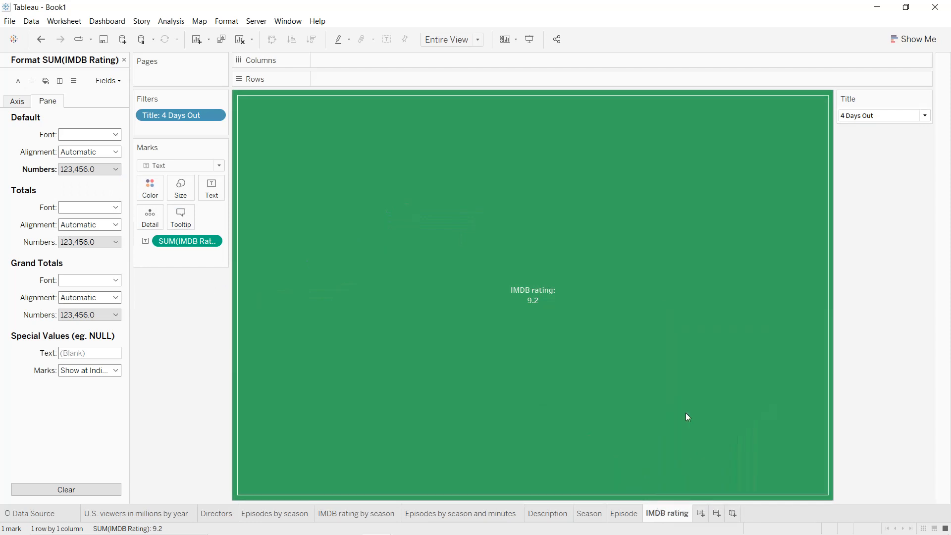
double_click(704, 514)
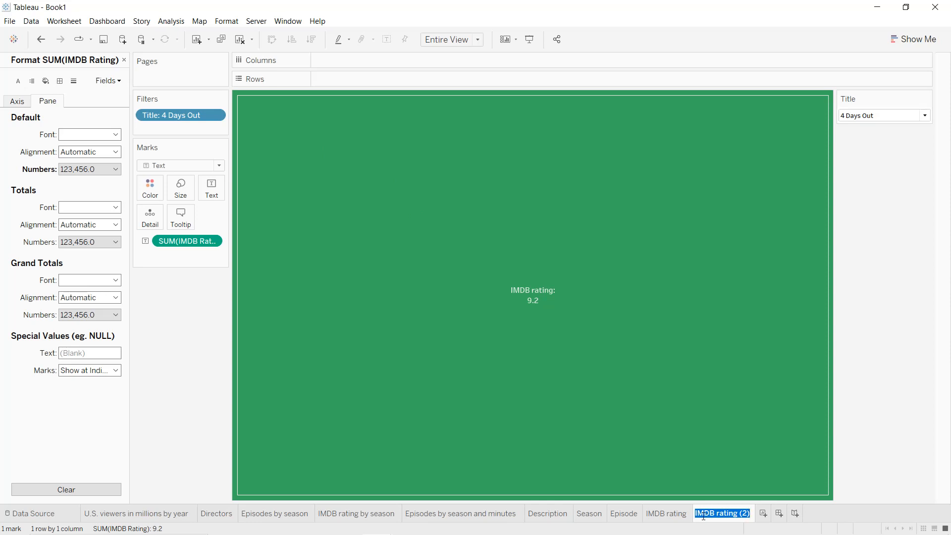
text(Date)
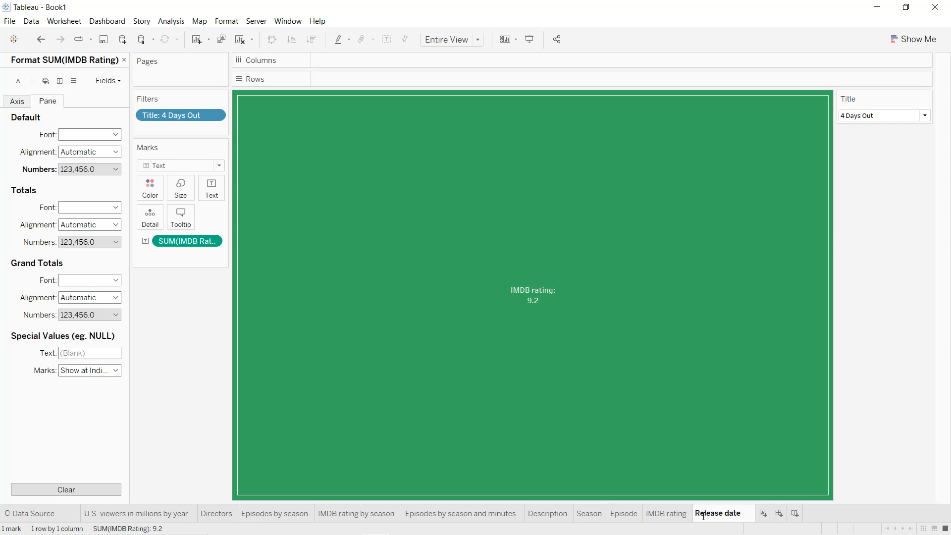
double_click(703, 517)
click(547, 382)
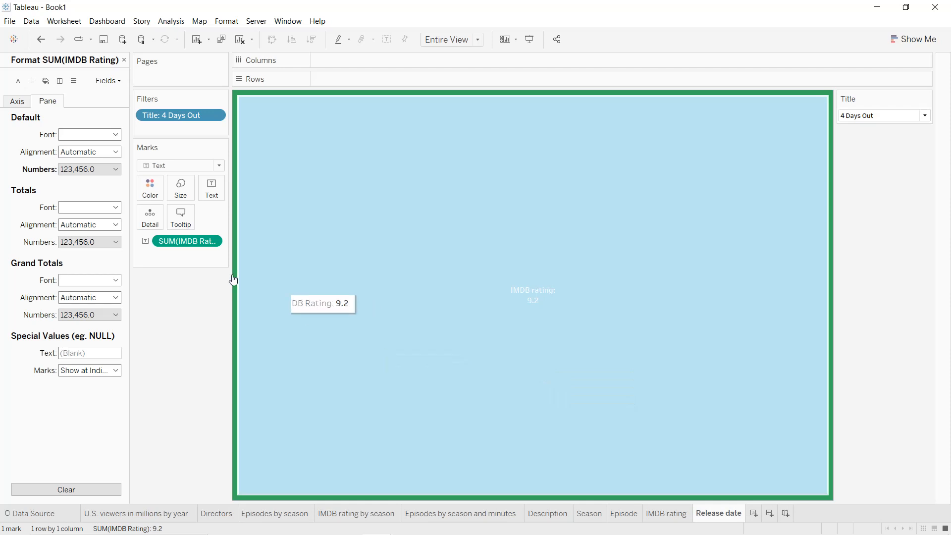
- Replace the IMDB Rating measure with the Release date field as the text shown in the view
drag(166, 243, 173, 297)
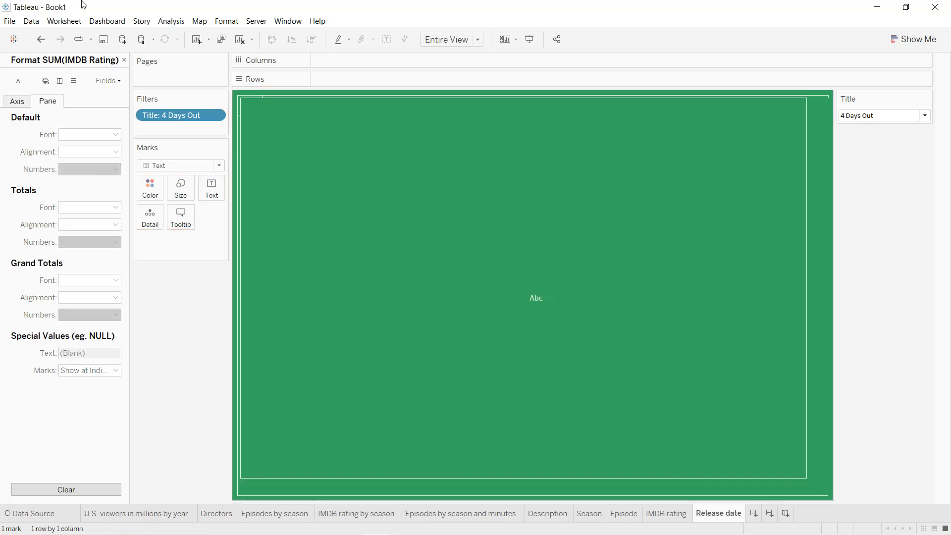
click(124, 59)
drag(50, 155, 203, 188)
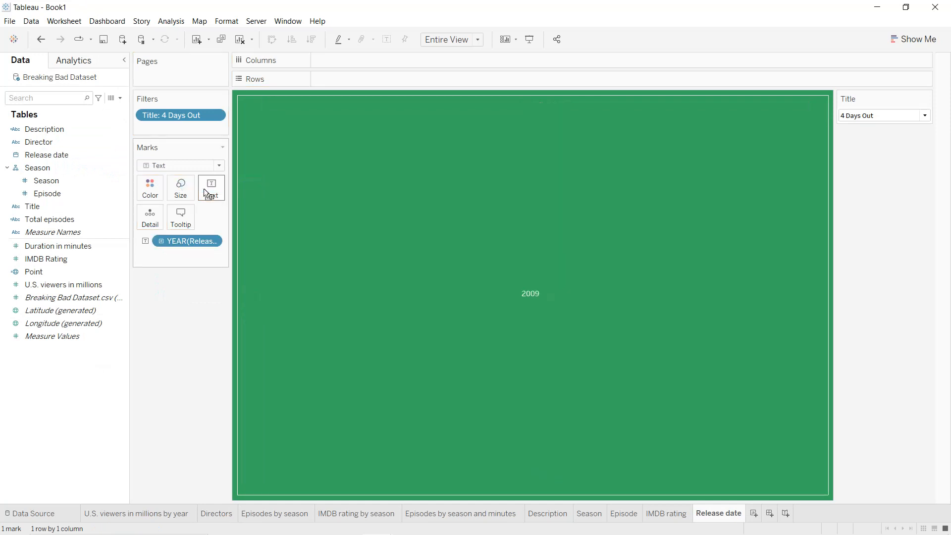
- Add the line "Release date:" above the date value in the text label and center both lines
click(208, 193)
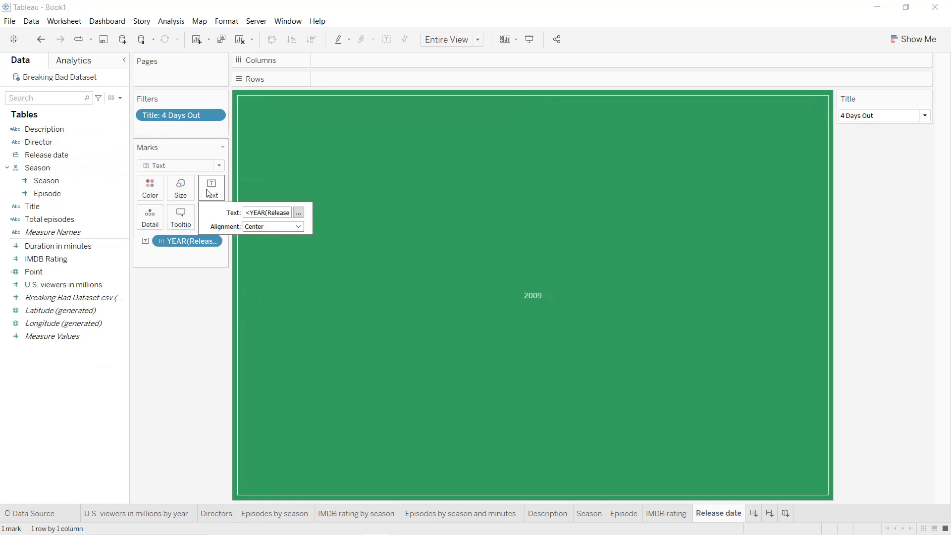
click(297, 213)
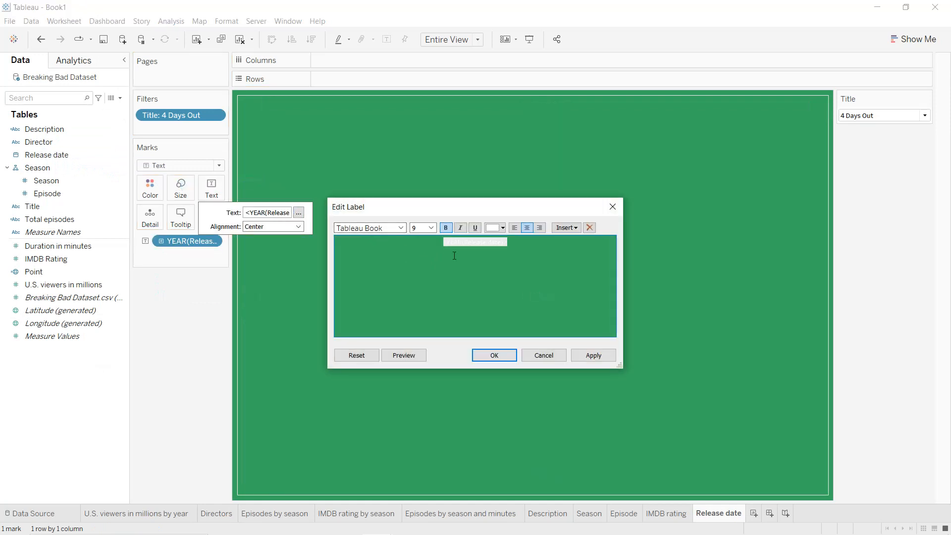
key(ctrl+l)
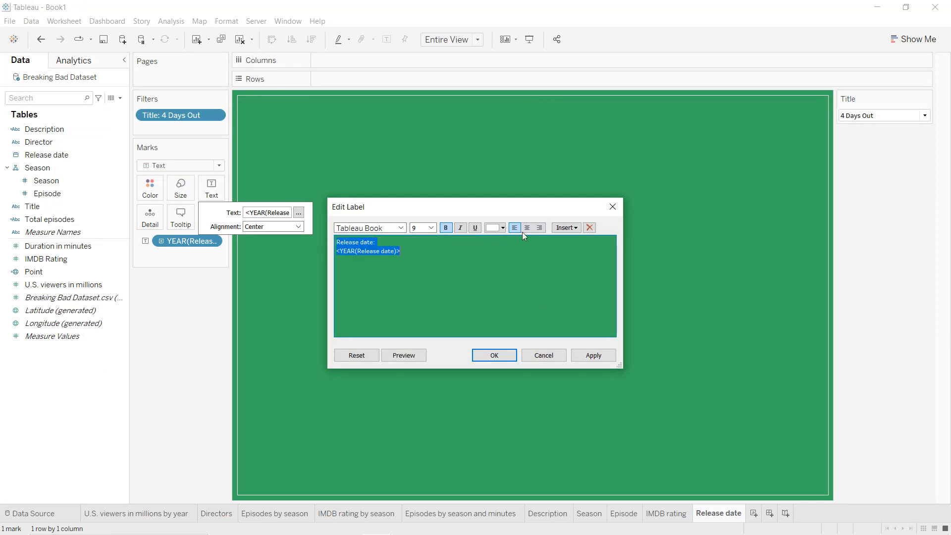
click(527, 227)
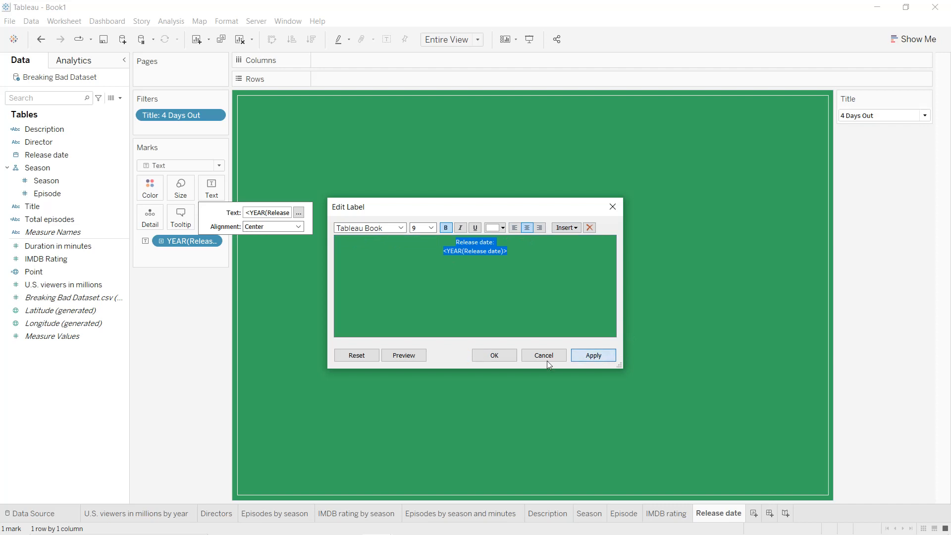
click(516, 361)
right_click(212, 249)
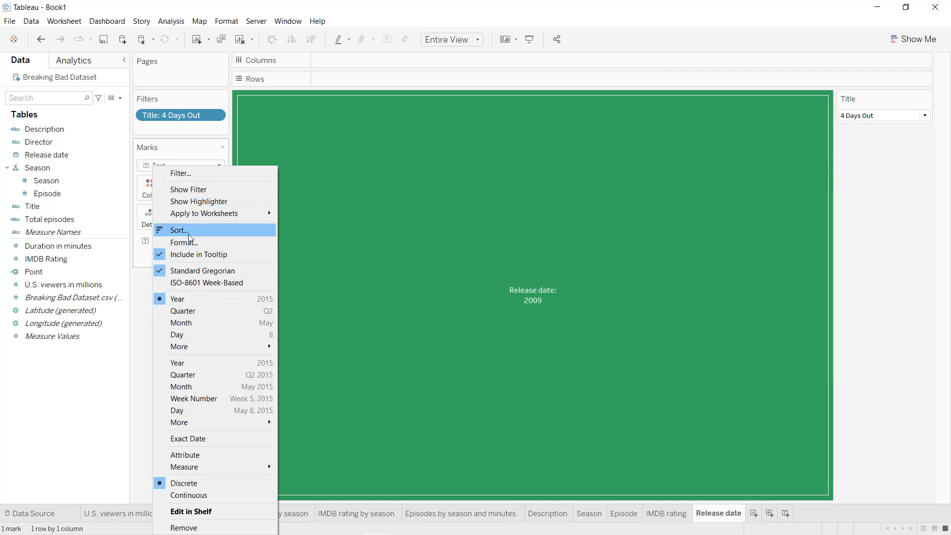
key(Escape)
click(75, 169)
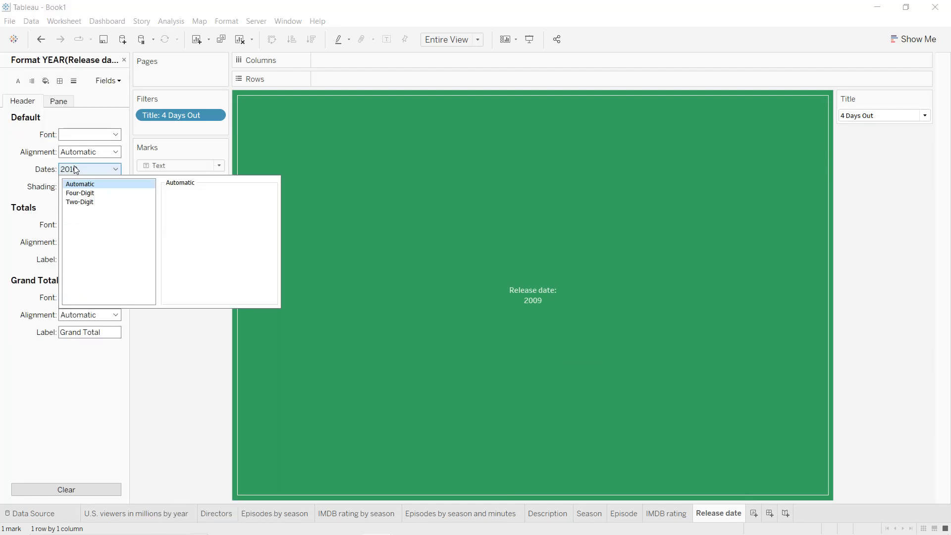
click(191, 377)
- Show the release date as an exact date in the "March 14, 2001" format
click(213, 241)
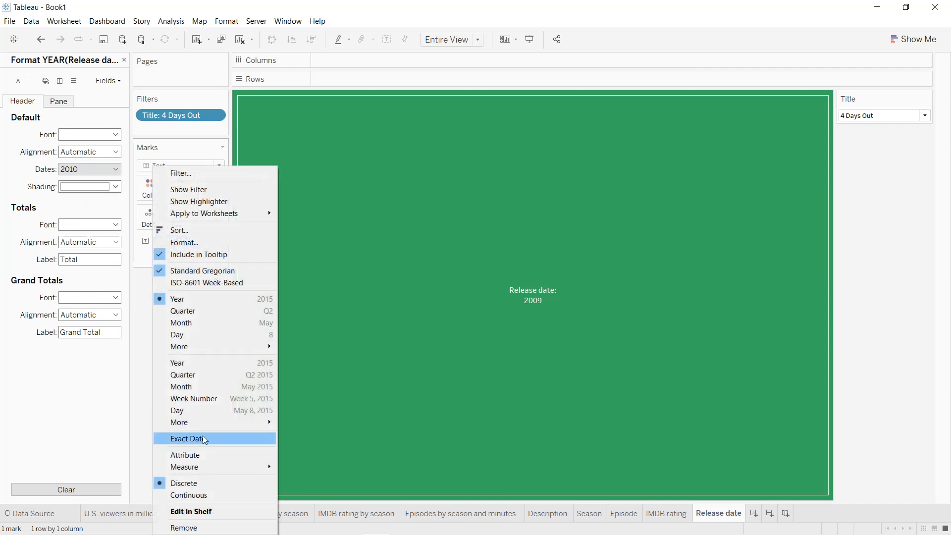
click(189, 438)
click(210, 241)
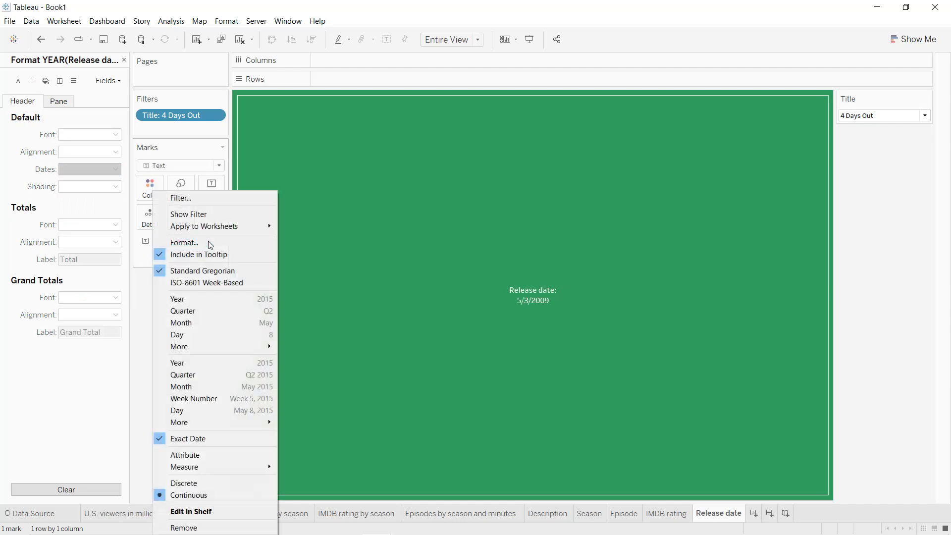
click(194, 245)
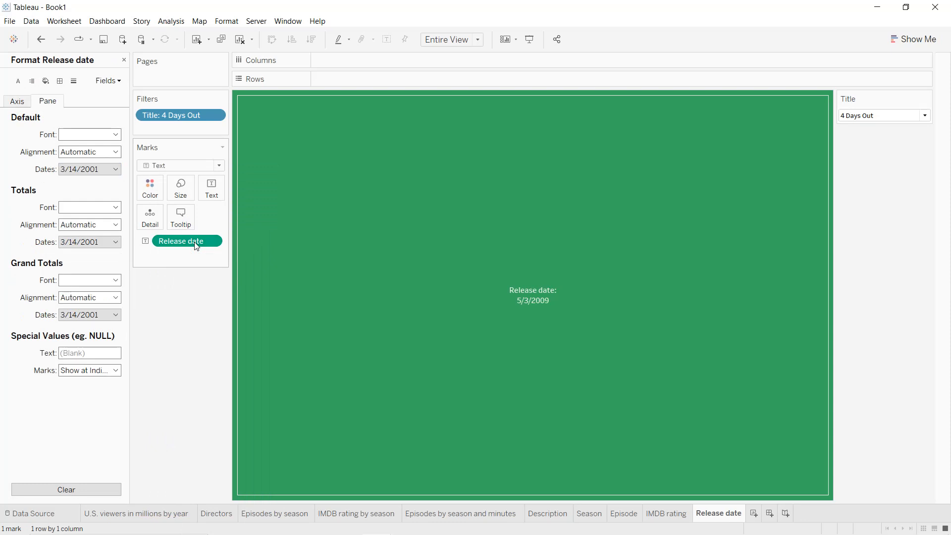
click(99, 169)
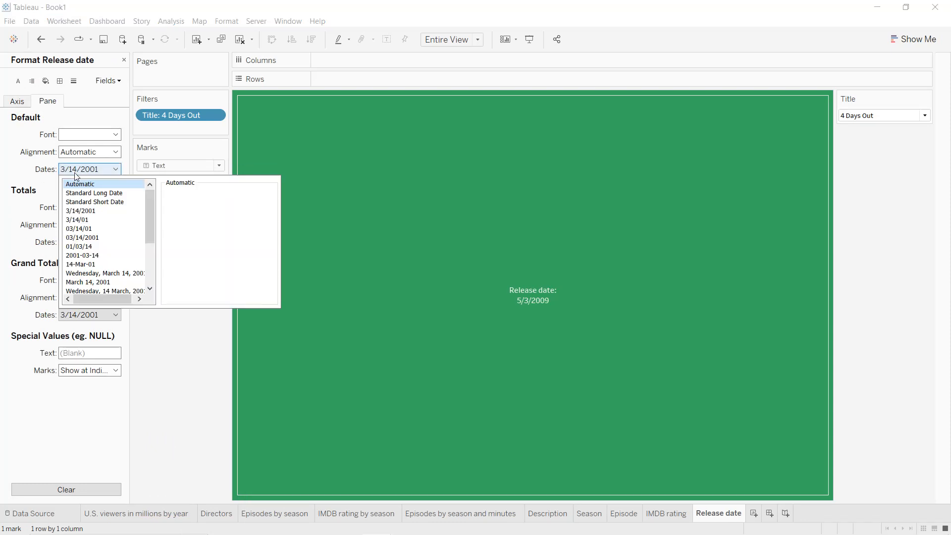
click(97, 282)
click(170, 375)
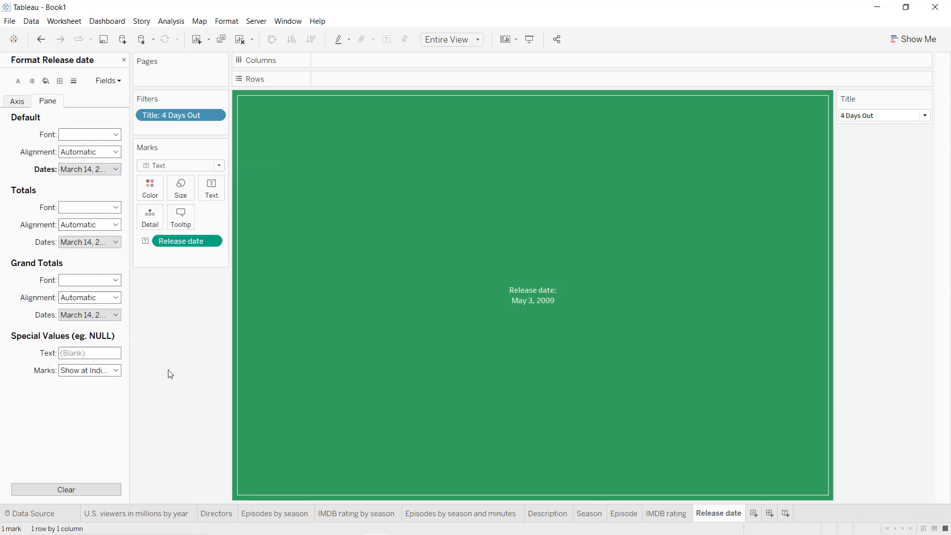
- Duplicate the Release date worksheet and name the copy Duration in minutes
right_click(721, 513)
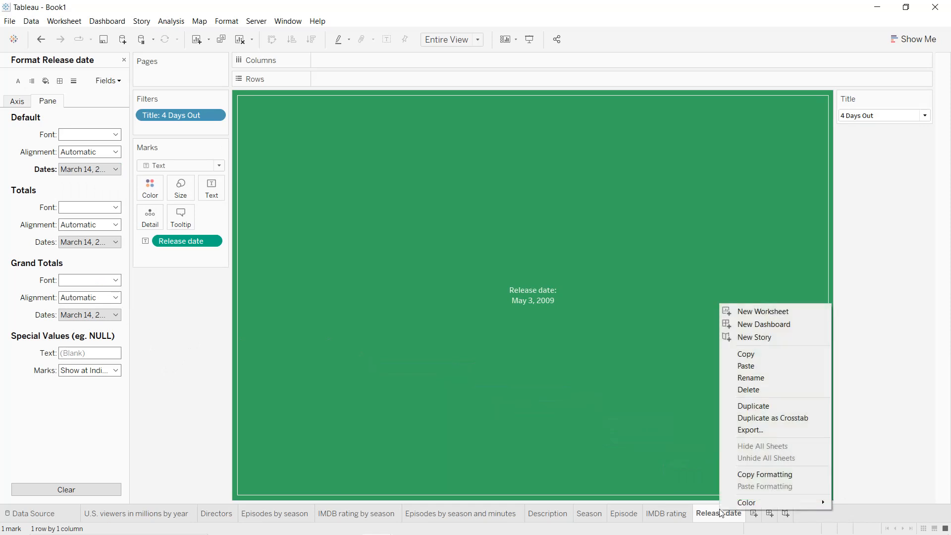
click(750, 413)
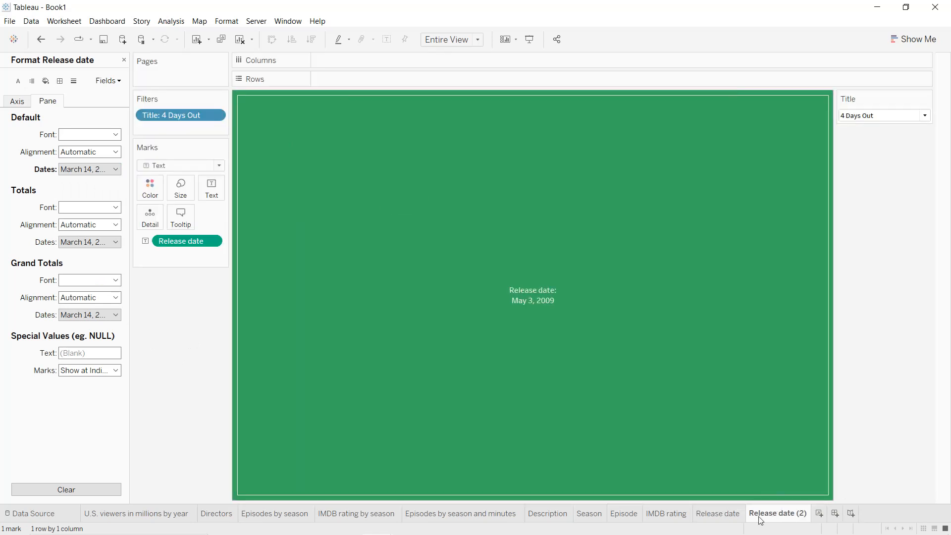
double_click(760, 516)
text(Duration in minutes)
key(ctrl+a)
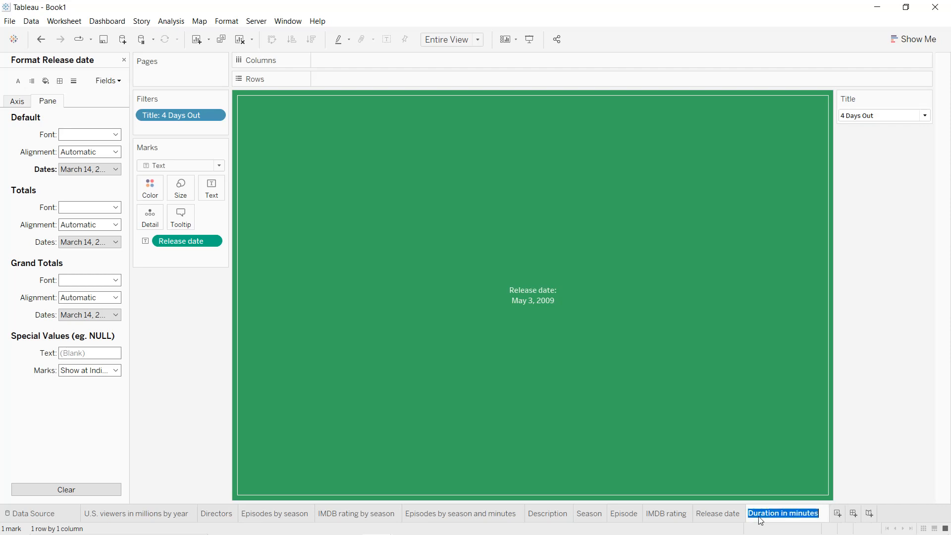
click(438, 327)
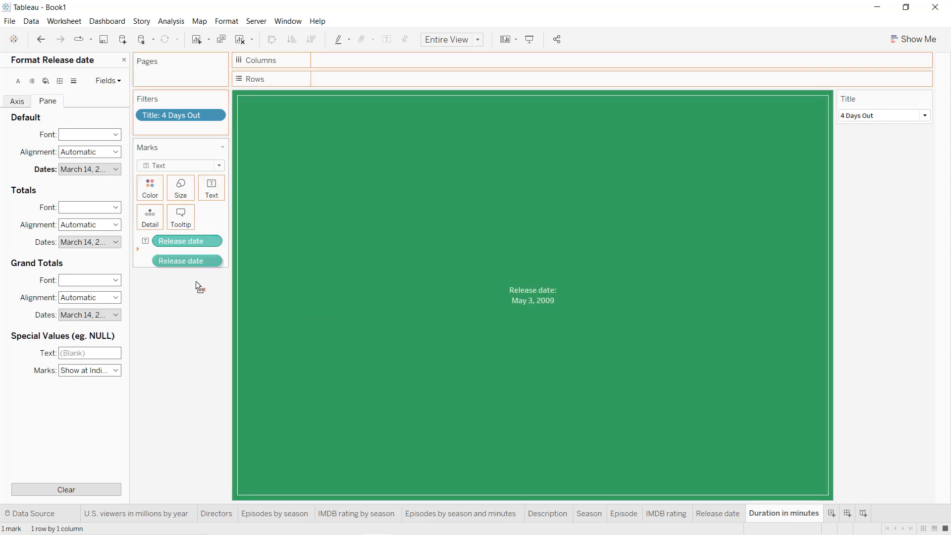
- Replace the Release date fields with Duration in minutes as the displayed text, adding the line "Duration in minutes:" above the value and centering both lines
drag(195, 281, 189, 147)
drag(60, 245, 205, 190)
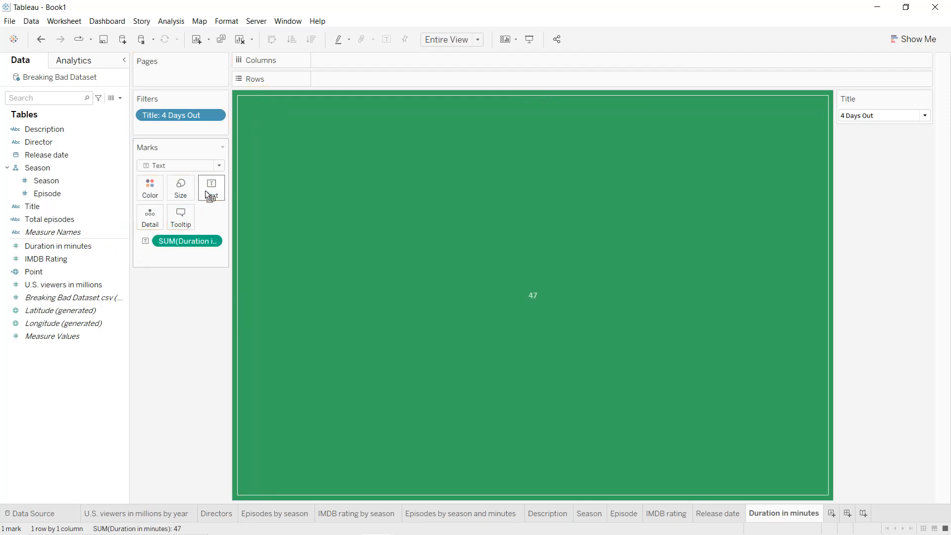
click(210, 189)
click(299, 212)
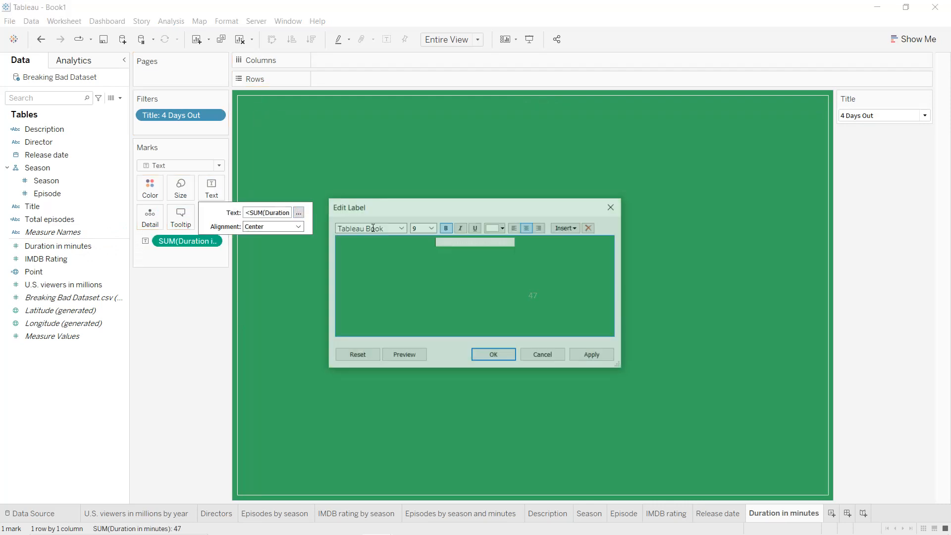
key(ctrl+l)
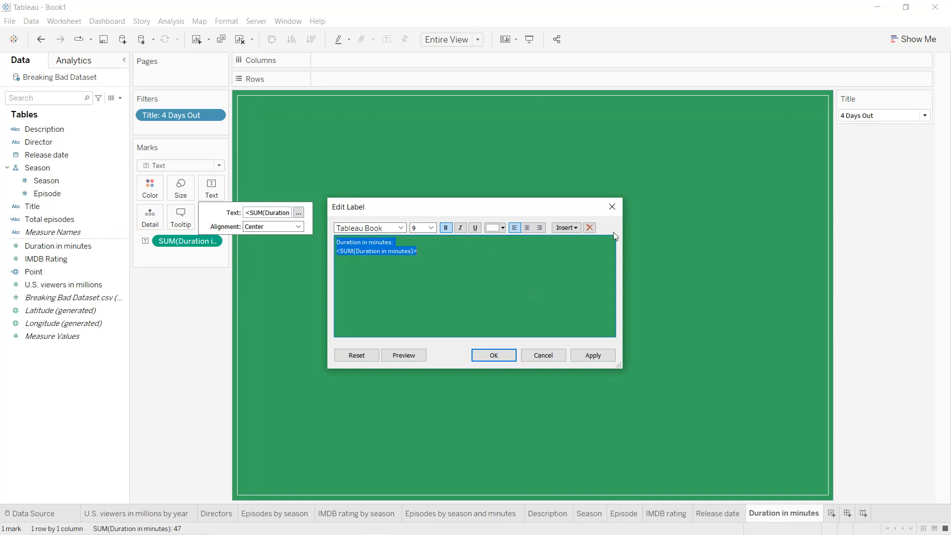
click(527, 228)
click(593, 355)
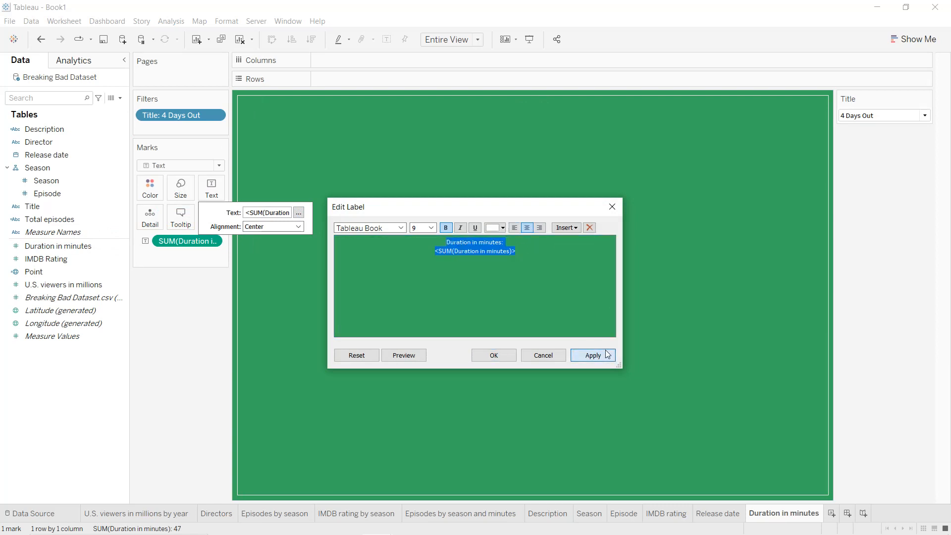
click(505, 360)
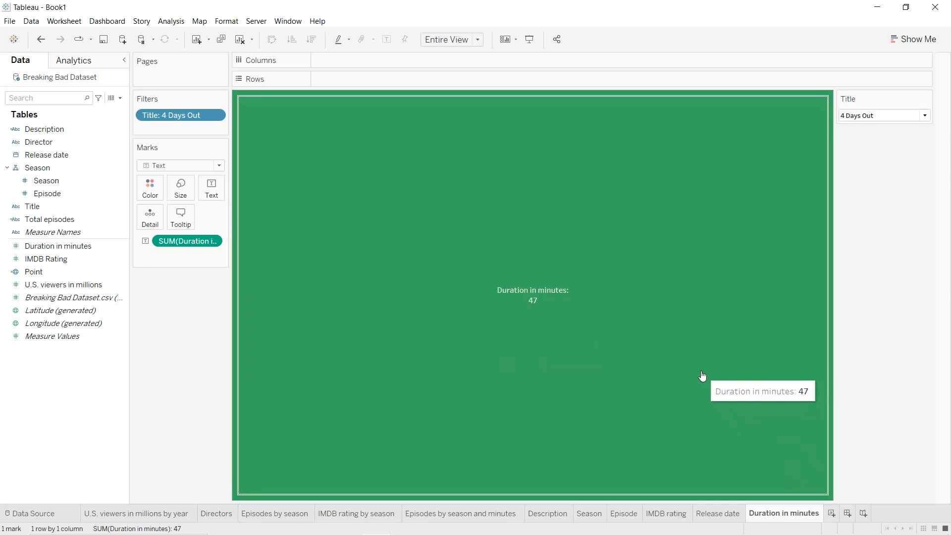
- Duplicate the Duration in minutes worksheet and name the copy U.S. viewers
right_click(771, 513)
click(801, 412)
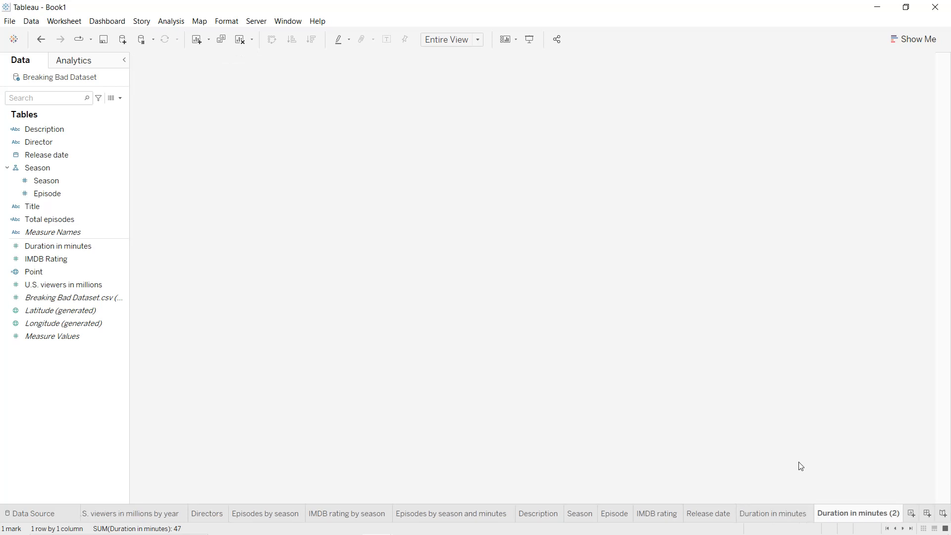
double_click(829, 512)
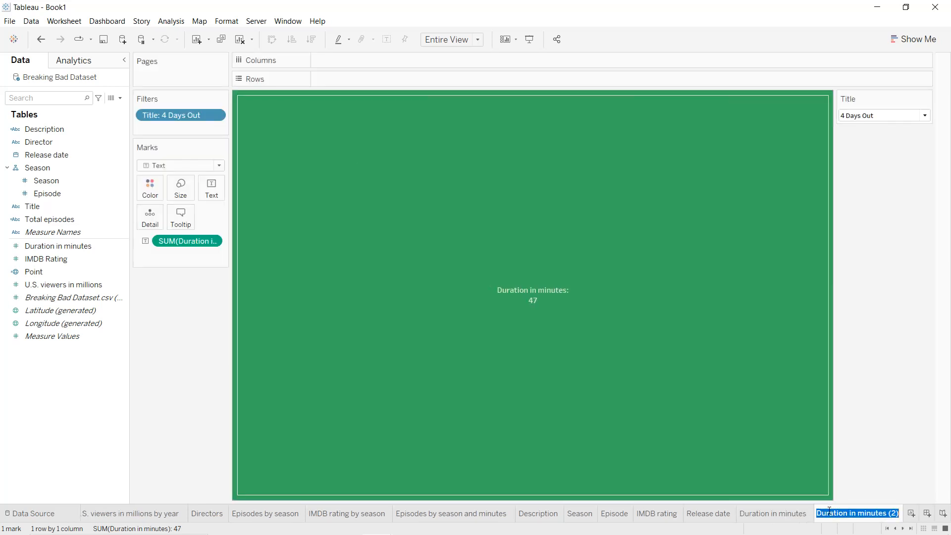
text(U.S. vierwers)
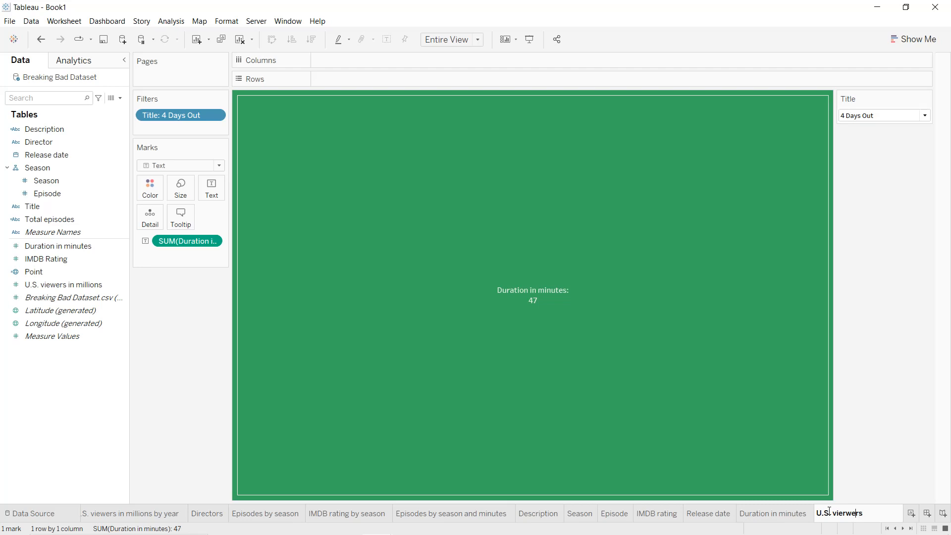
key(BackSpace)
key(ctrl+a)
key(Return)
- Replace the duration measure with U.S. viewers in millions as the displayed text, adding a "U.S. viewers:" line above the value and centering both lines
drag(212, 241, 183, 297)
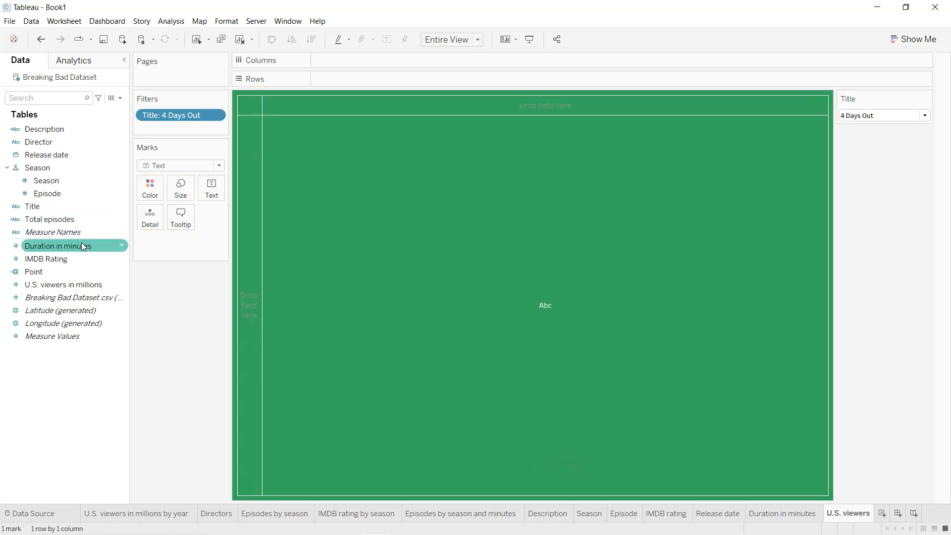
drag(54, 284, 204, 191)
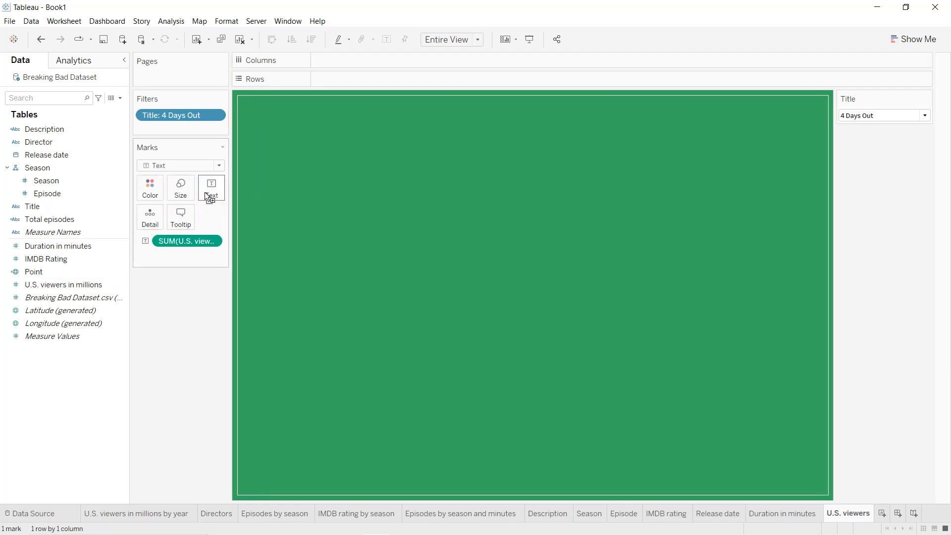
click(208, 194)
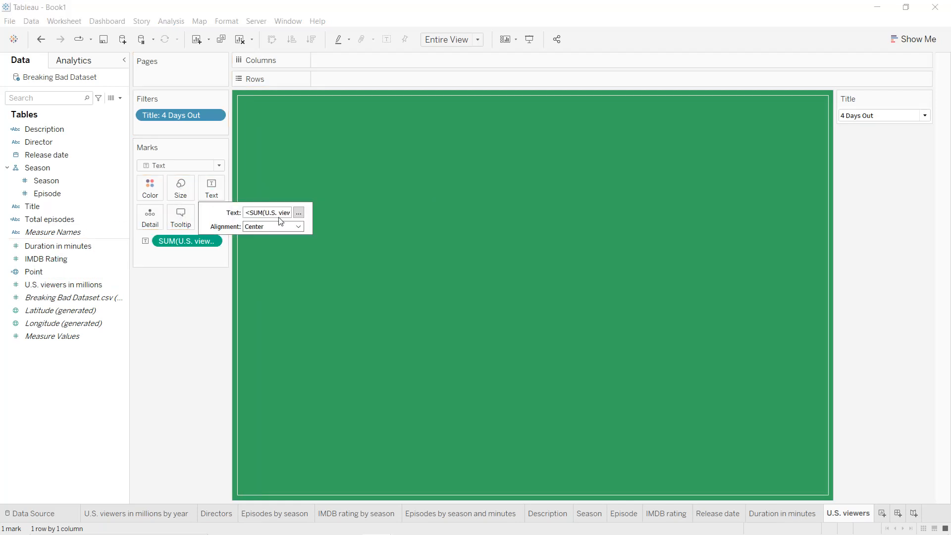
click(298, 212)
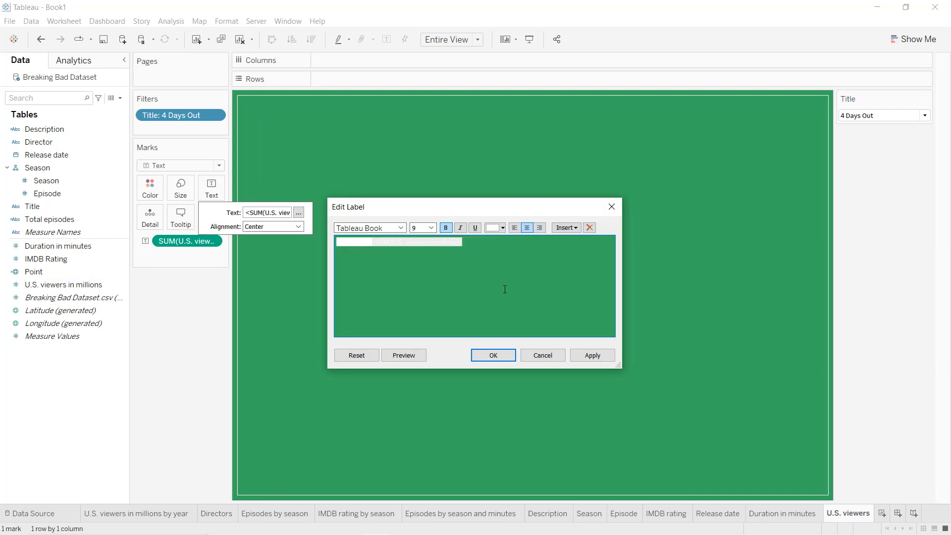
key(Return)
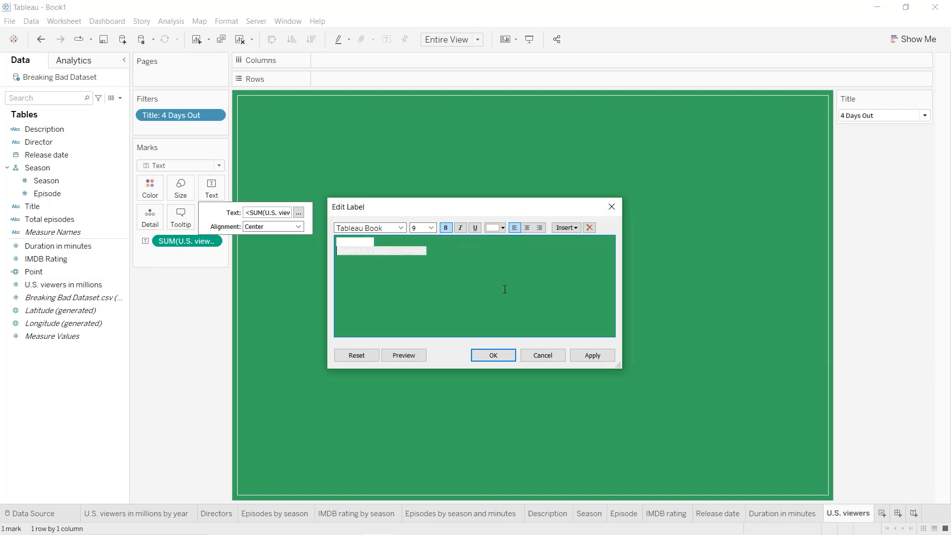
click(529, 228)
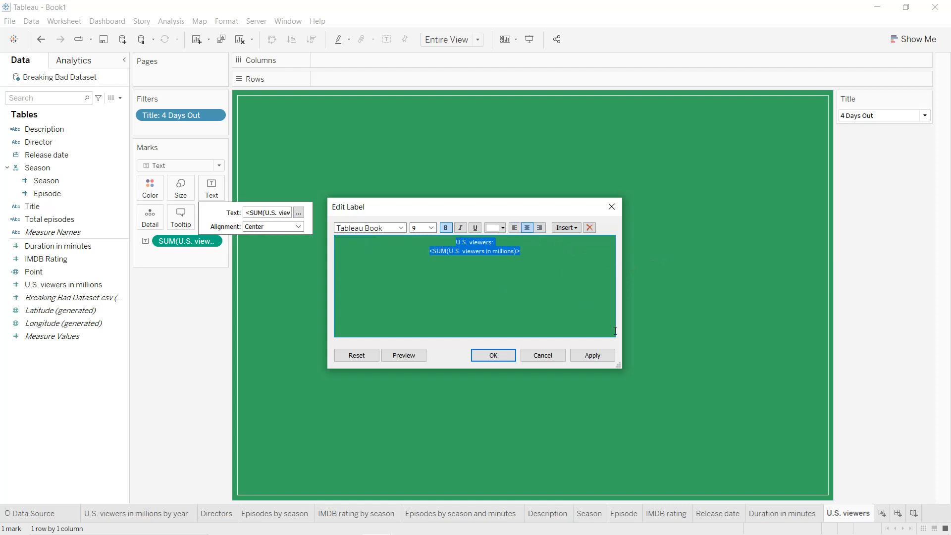
click(595, 355)
click(494, 355)
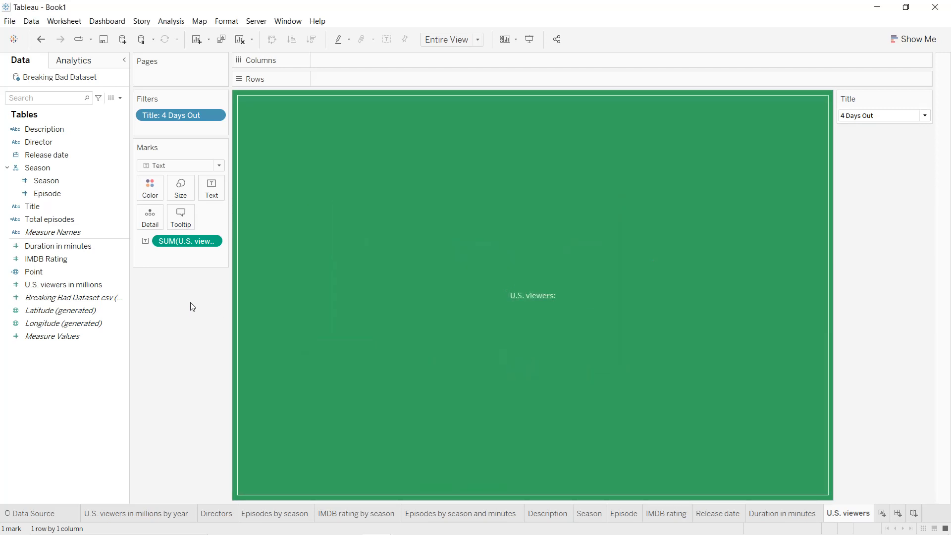
- Try other episodes in the Title filter, ending with Bit by a Dead Bee selected
click(879, 118)
click(862, 168)
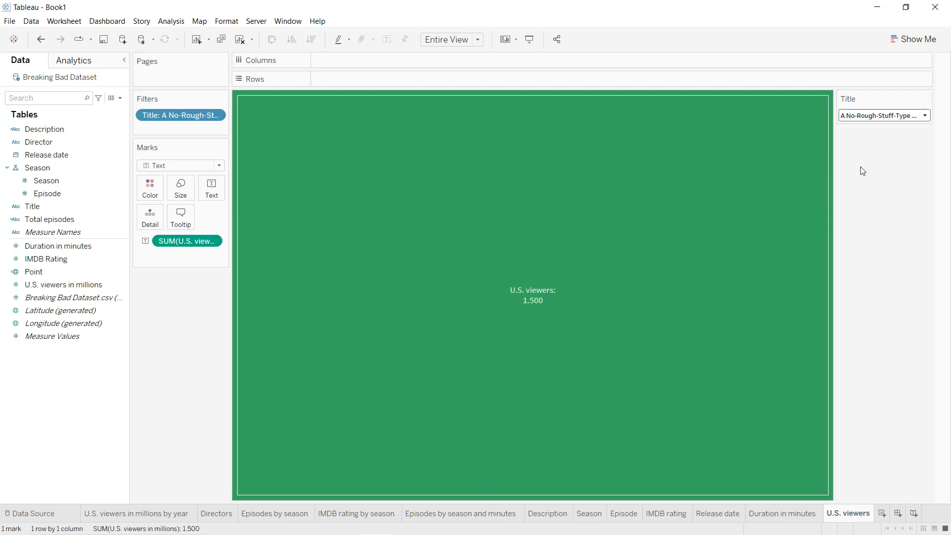
click(870, 119)
click(865, 208)
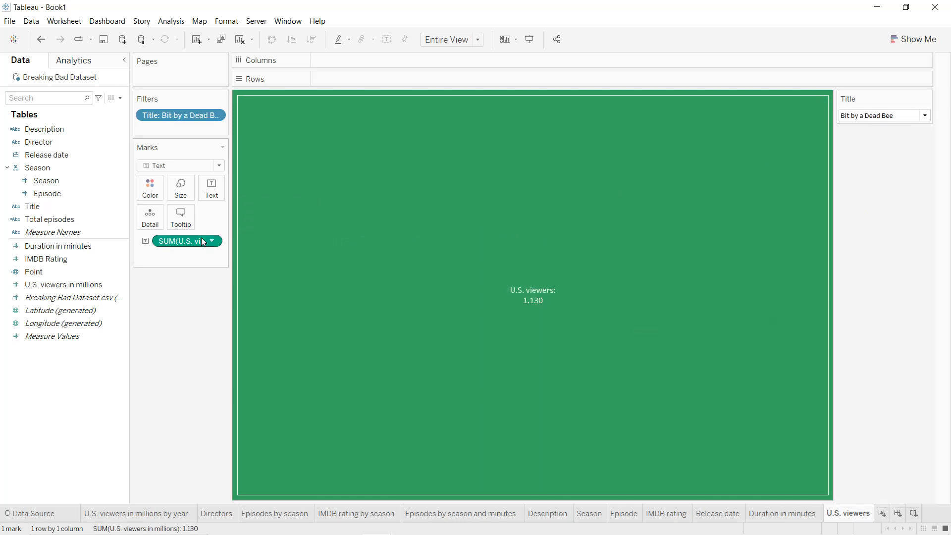
- Add the suffix "M" after the viewers value in the text label
click(211, 188)
click(298, 212)
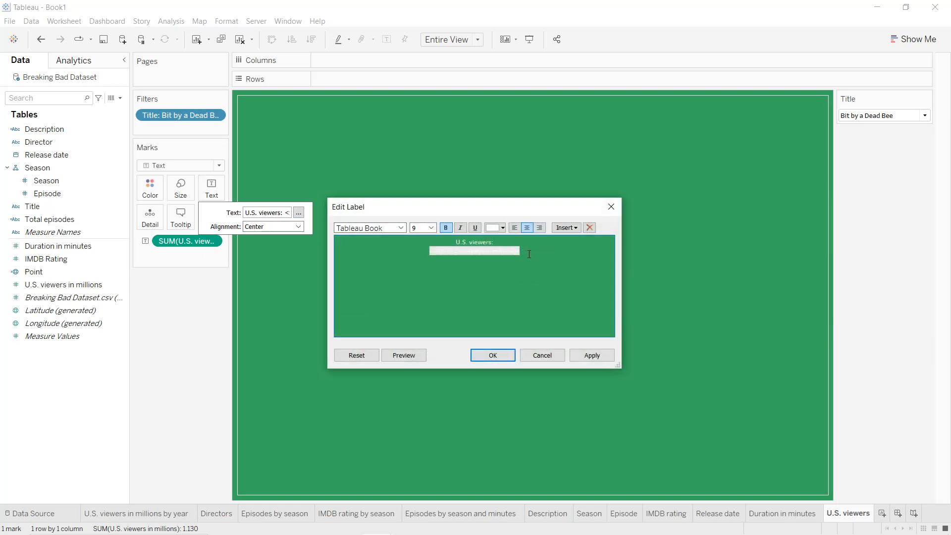
text(M)
click(492, 355)
click(492, 354)
click(492, 354)
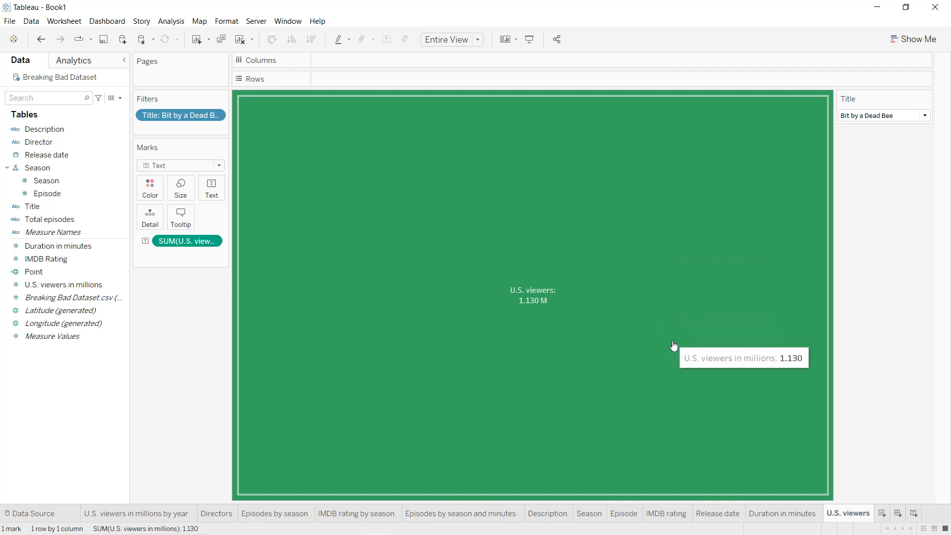
- Create a new dashboard with a fixed custom size of 1850 px wide by 1050 px high
click(899, 513)
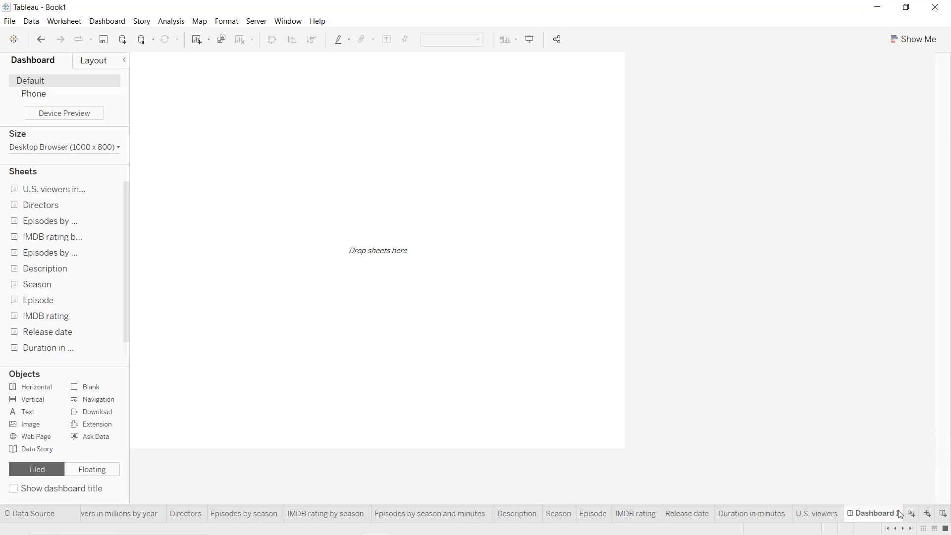
click(95, 149)
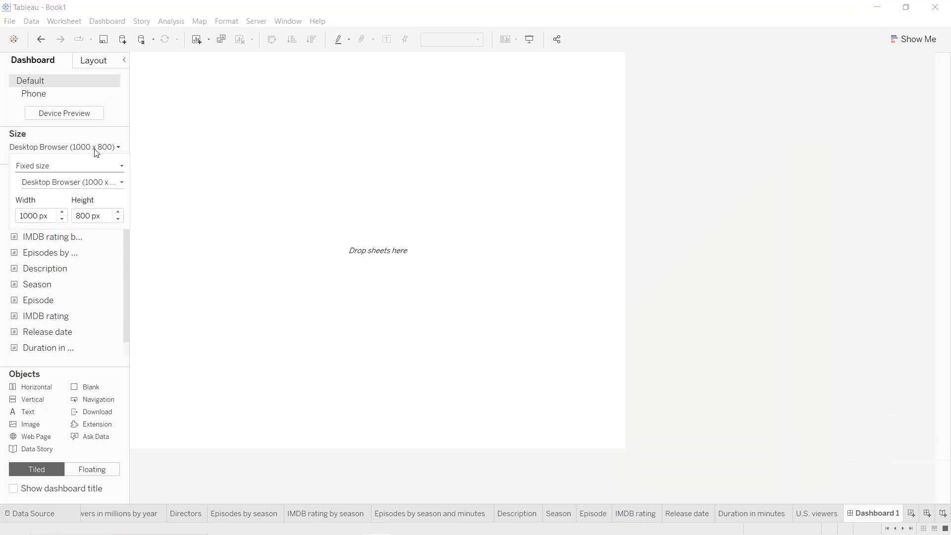
click(26, 216)
double_click(26, 217)
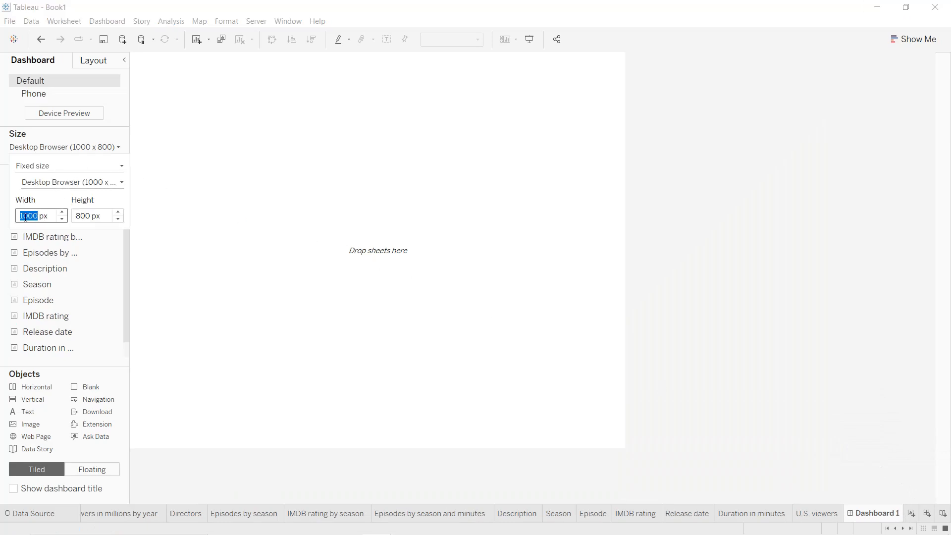
text(1850)
drag(76, 218, 80, 219)
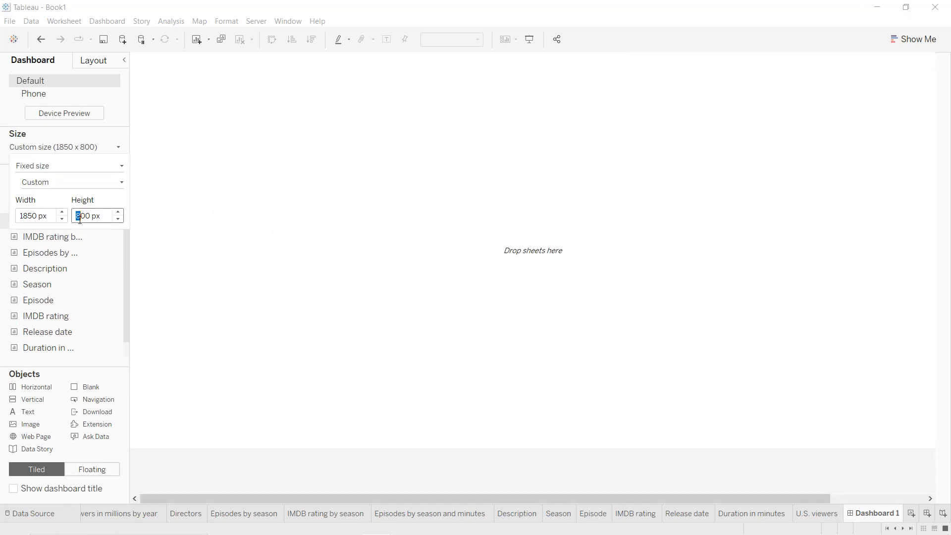
double_click(80, 217)
text(1050)
key(Return)
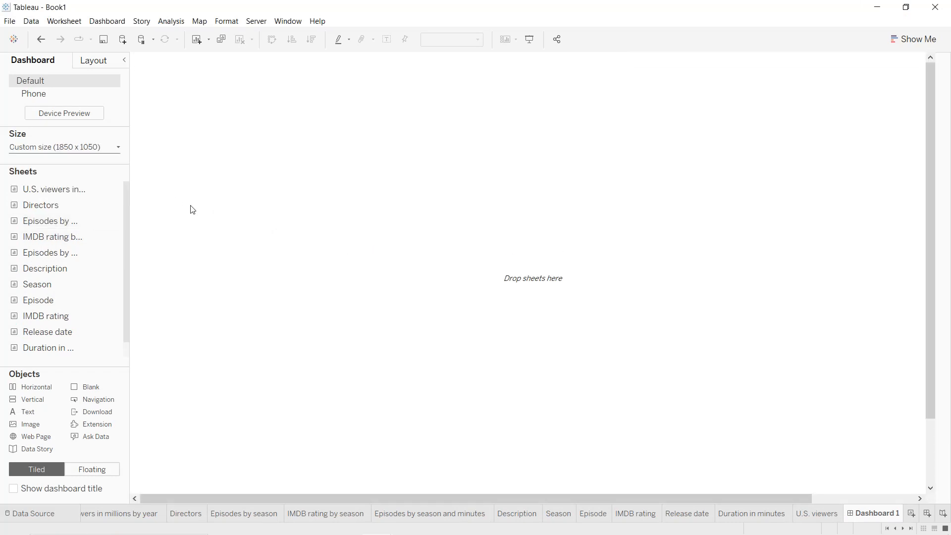
- Place the U.S. viewers in millions by year sheet on the empty dashboard
mouse_move(85, 242)
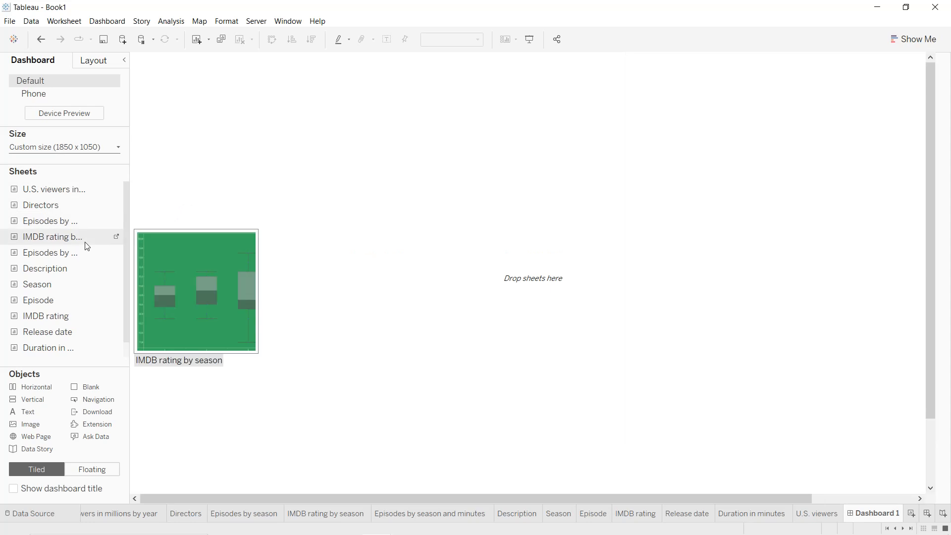
drag(64, 193, 314, 234)
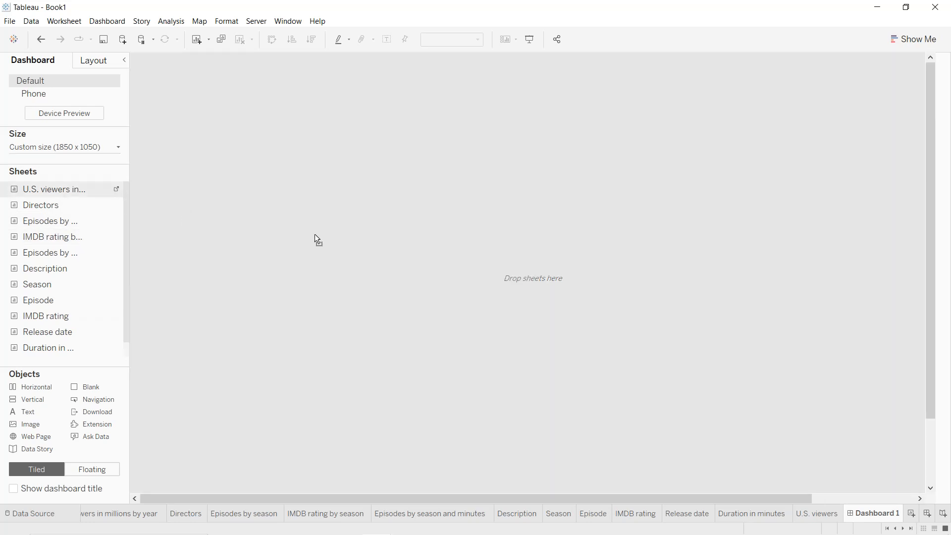
drag(393, 254, 392, 254)
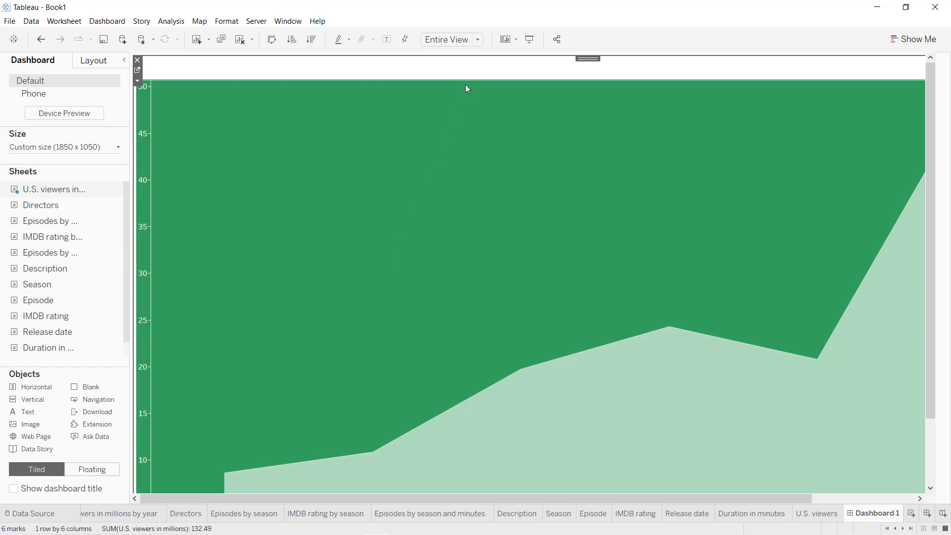
- Set the dashboard's default shading to the same green as the worksheets
click(107, 21)
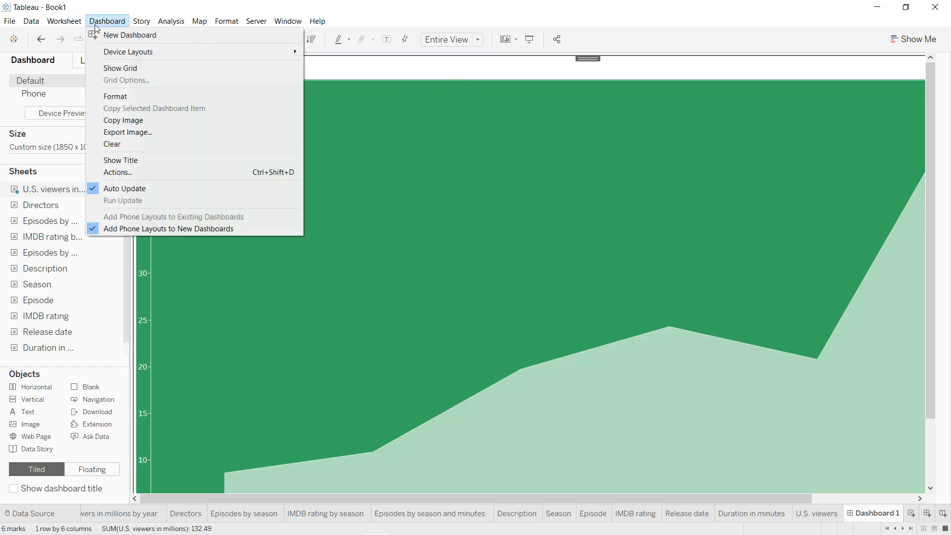
click(119, 97)
click(116, 97)
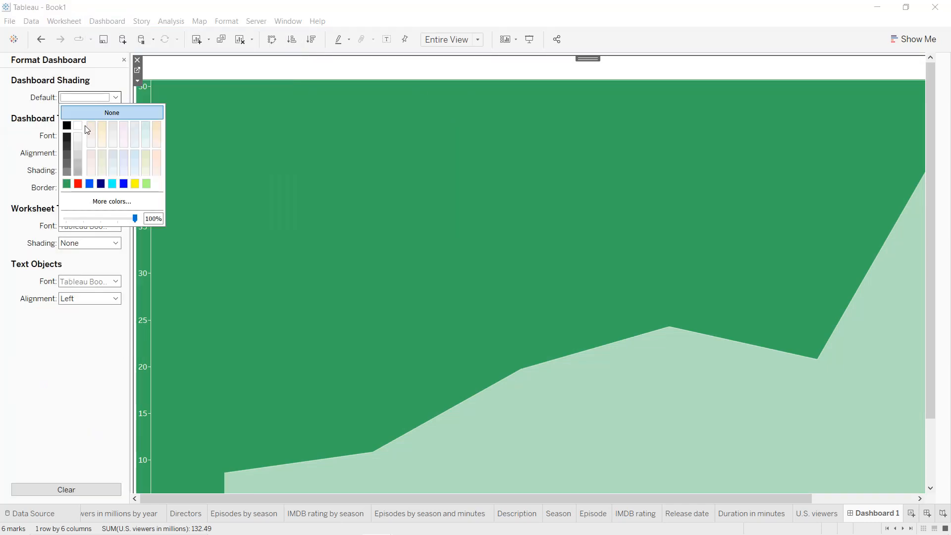
click(67, 185)
click(245, 150)
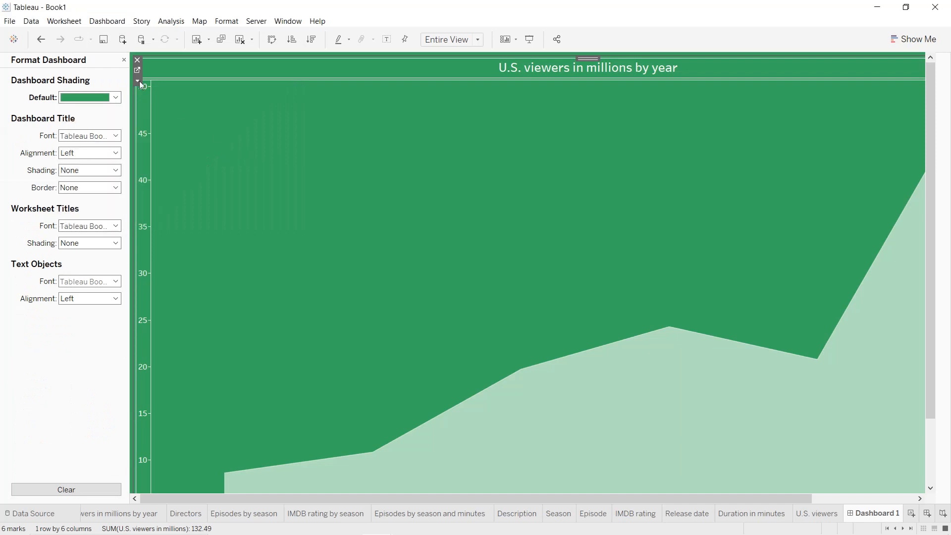
click(124, 60)
- Place the Directors sheet to the left of the viewers chart and the Episodes by season sheet above Directors
drag(76, 204, 173, 301)
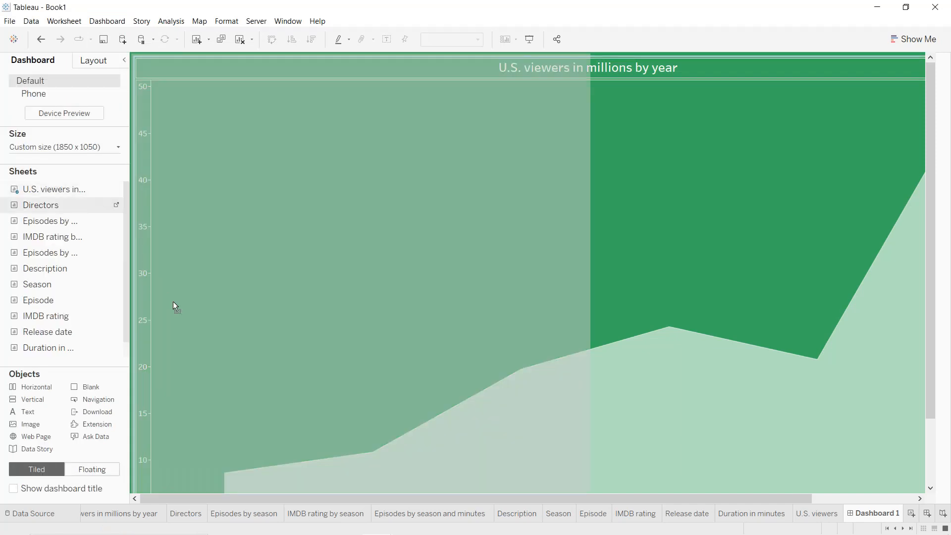
drag(190, 352, 190, 352)
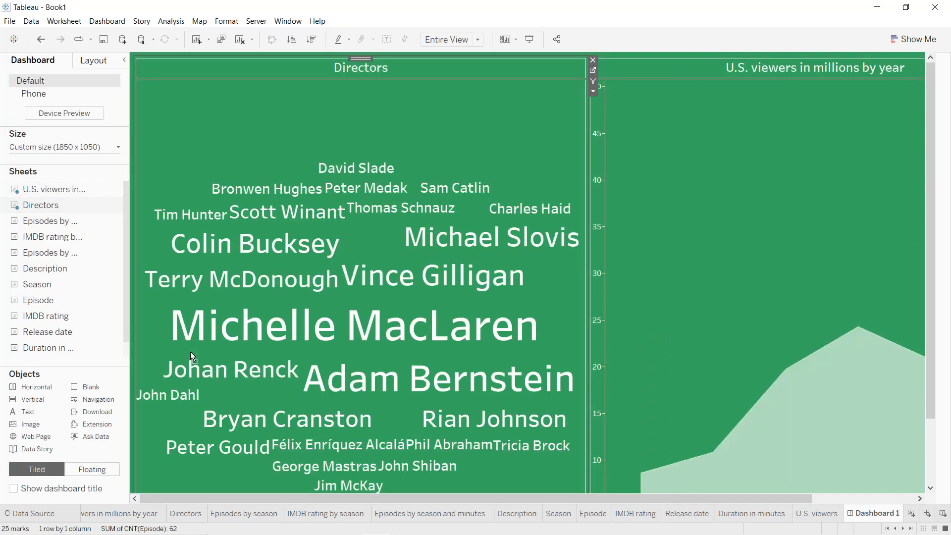
drag(64, 221, 213, 245)
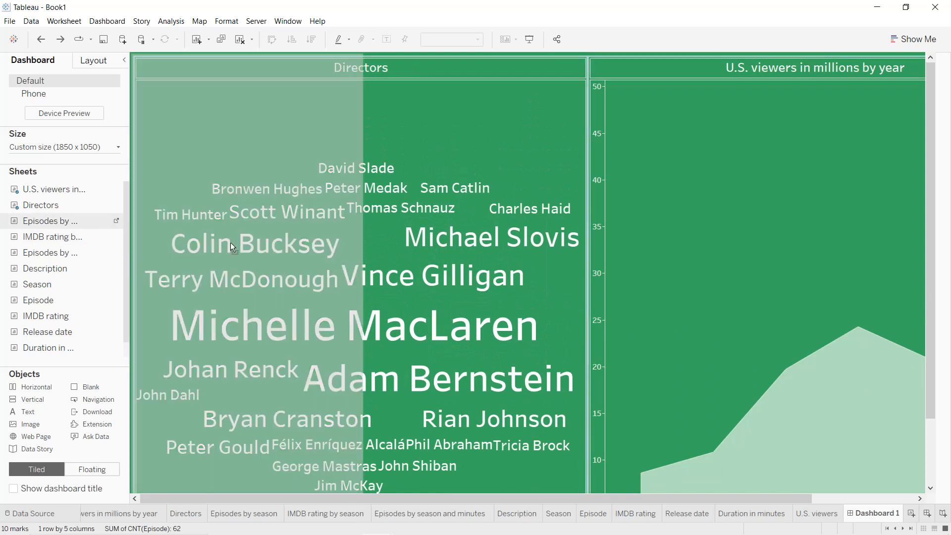
drag(302, 252, 329, 250)
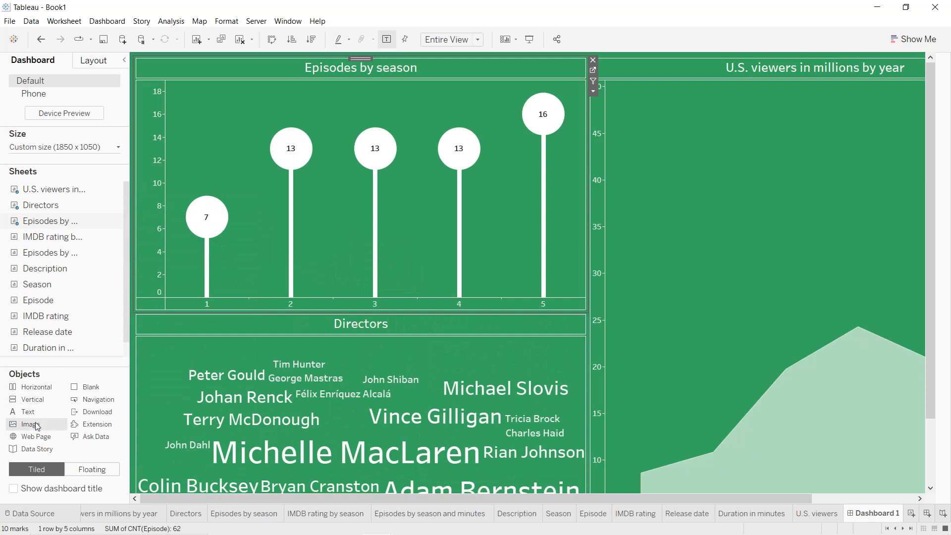
- Add an image object below the U.S. viewers chart using the file Breaking_Bad_Logo.png
drag(36, 425, 741, 381)
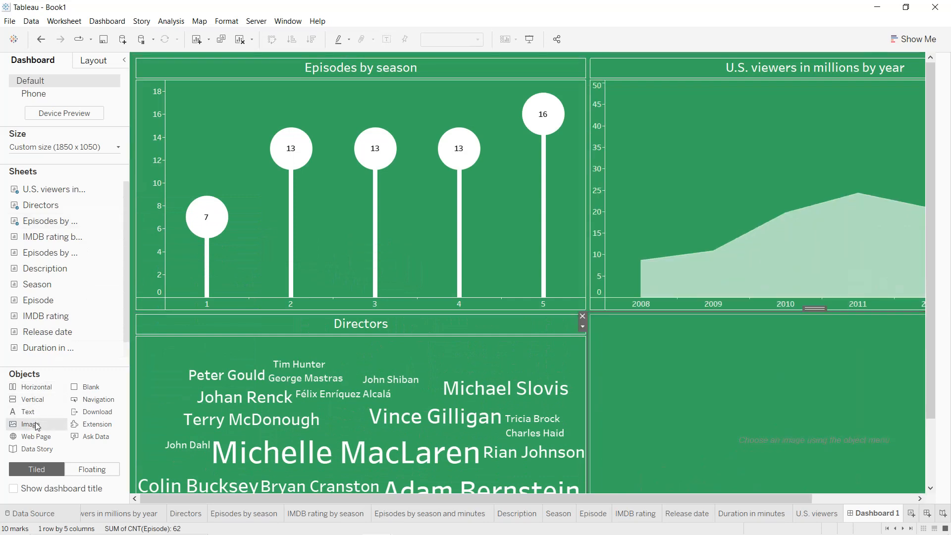
click(547, 192)
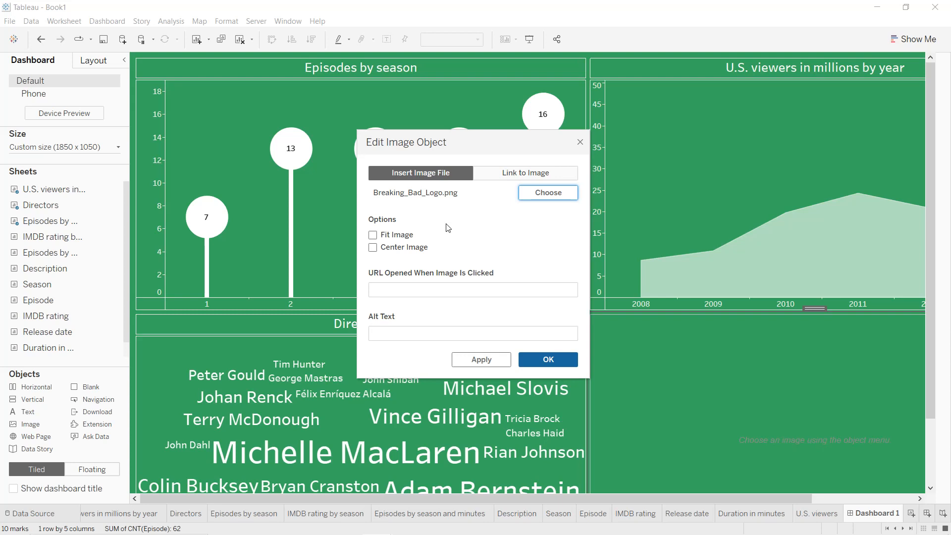
click(548, 357)
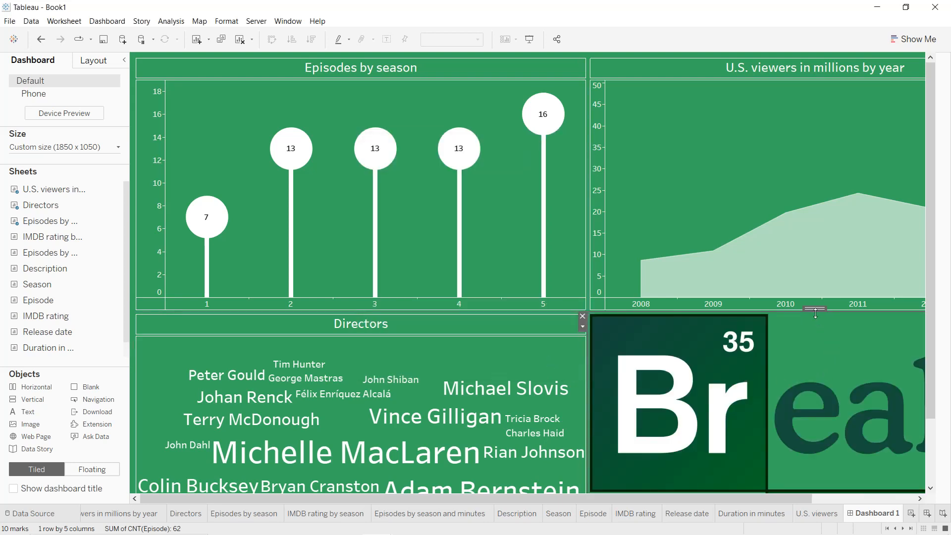
- Move the logo image above Episodes by season and lower the border between Episodes by season and Directors
drag(815, 310, 300, 142)
drag(369, 313, 369, 400)
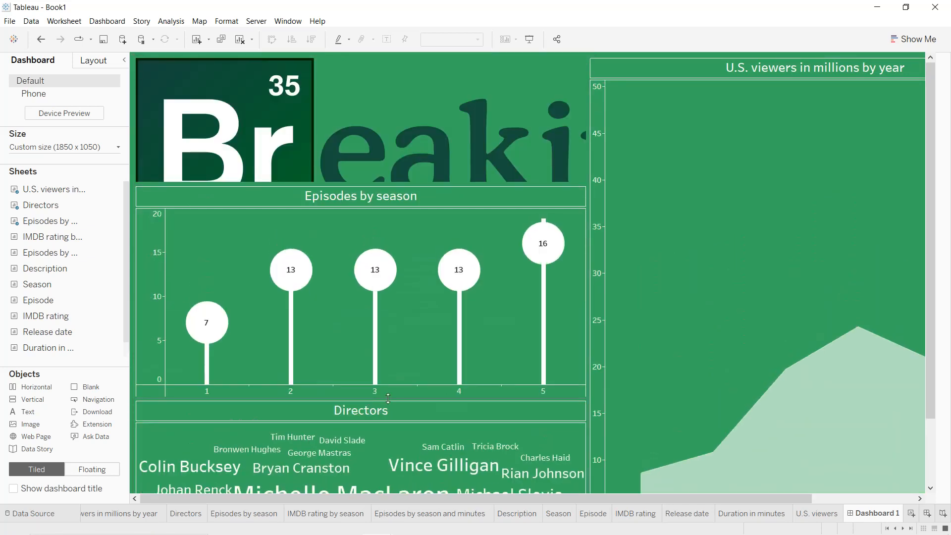
- Center the Breaking Bad logo image and fit it to its dashboard area
drag(934, 157, 934, 221)
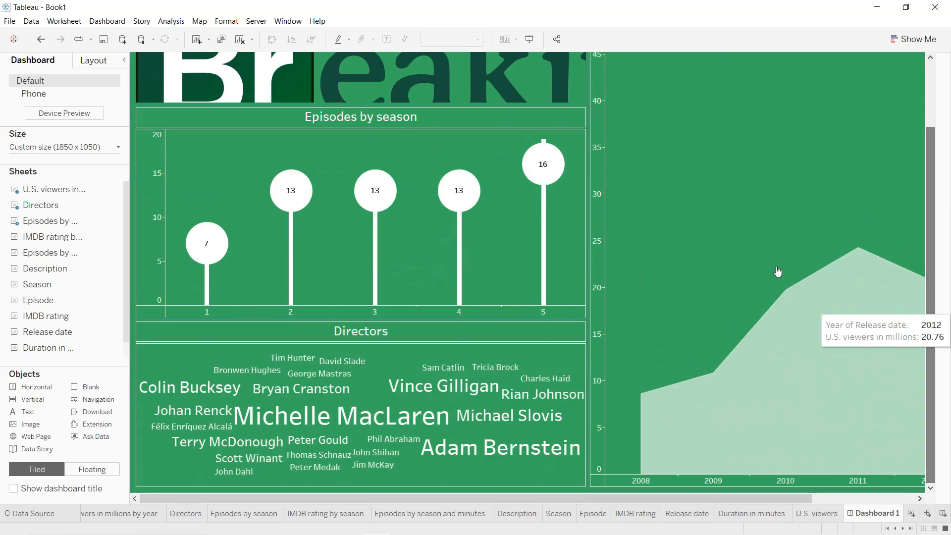
right_click(453, 87)
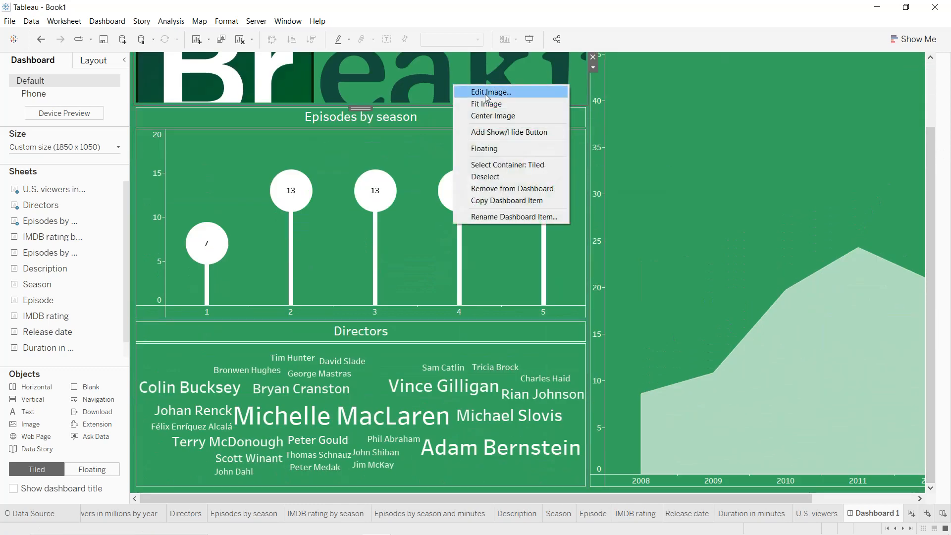
click(475, 116)
right_click(463, 99)
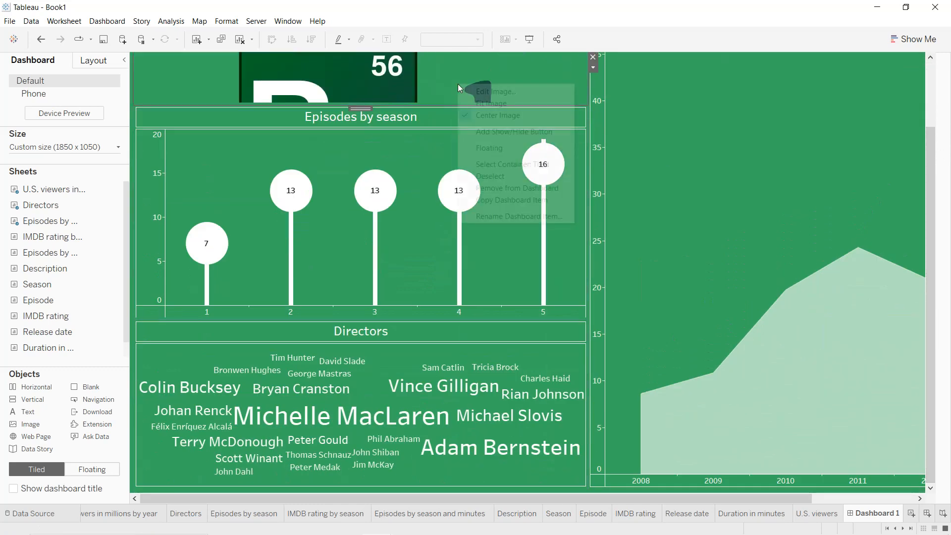
click(488, 113)
- Place the Description sheet above the U.S. viewers in millions by year chart
mouse_move(934, 139)
mouse_down()
mouse_move(935, 70)
mouse_move(935, 134)
mouse_up()
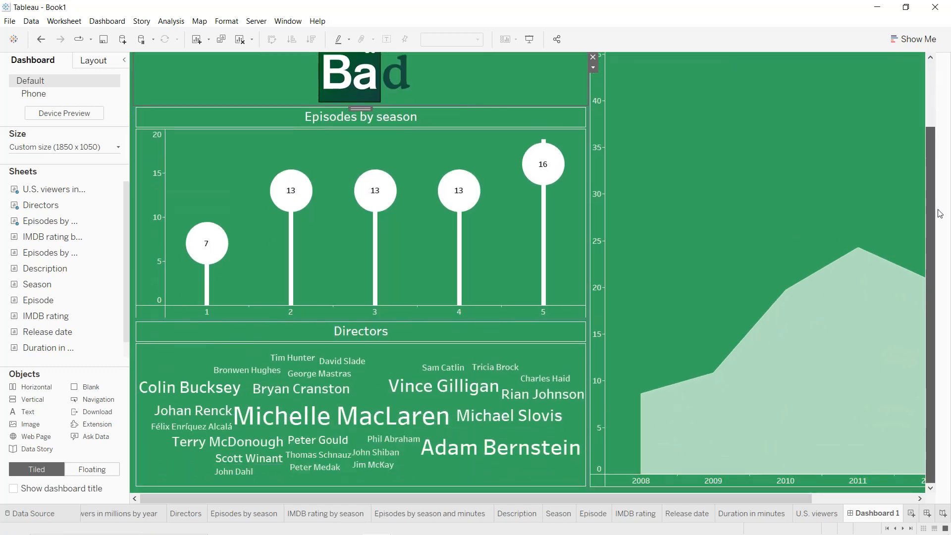
scroll(650, 419, right, 3)
drag(47, 252, 771, 70)
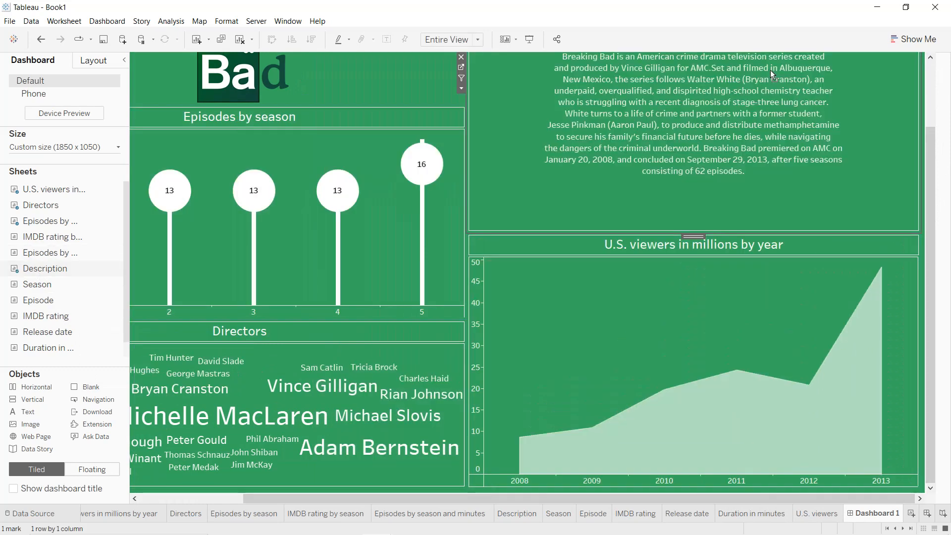
- Place the IMDB rating by season sheet between Description and the U.S. viewers chart, and raise its upper border to make it taller
mouse_move(51, 237)
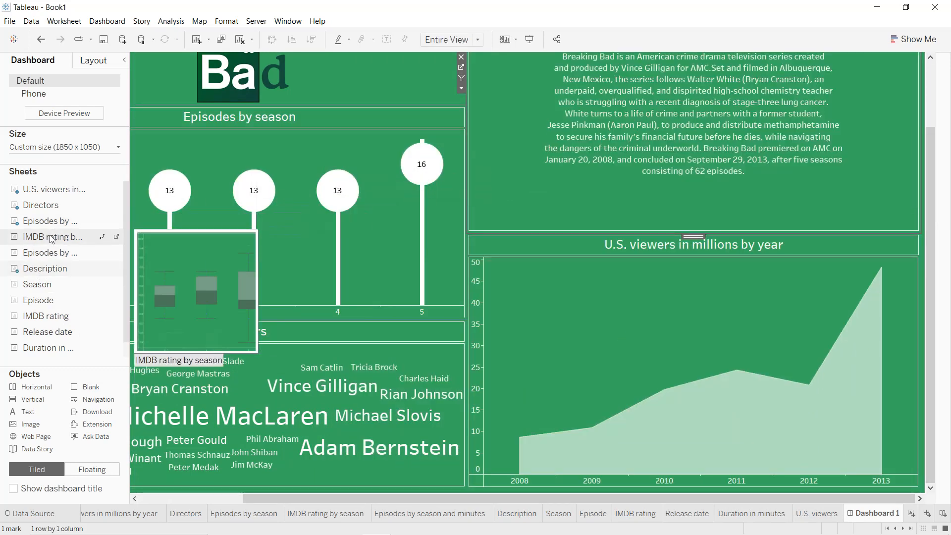
drag(51, 240, 714, 269)
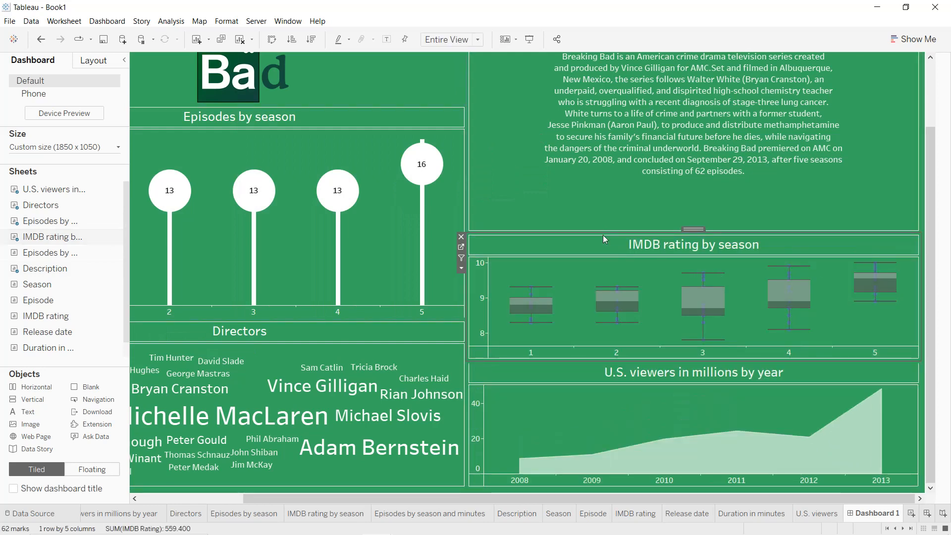
drag(603, 233, 602, 148)
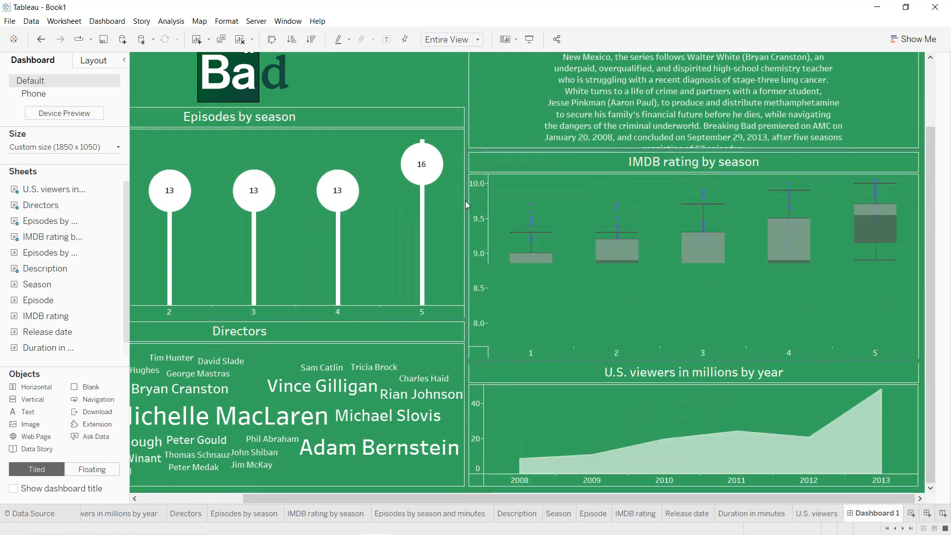
- Place the Episodes by season and minutes sheet to the right of Directors
mouse_move(68, 243)
mouse_move(59, 253)
mouse_down()
mouse_move(213, 315)
mouse_move(423, 426)
mouse_up()
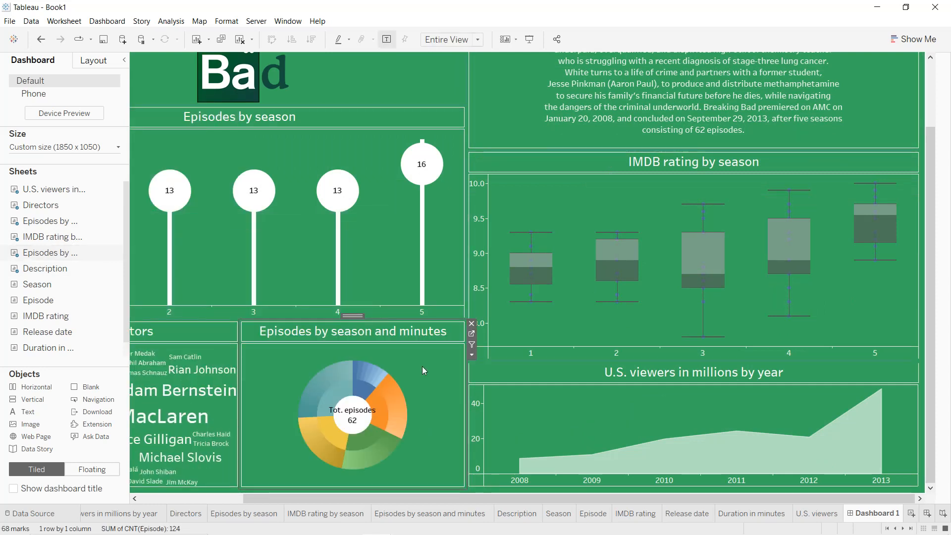
click(453, 249)
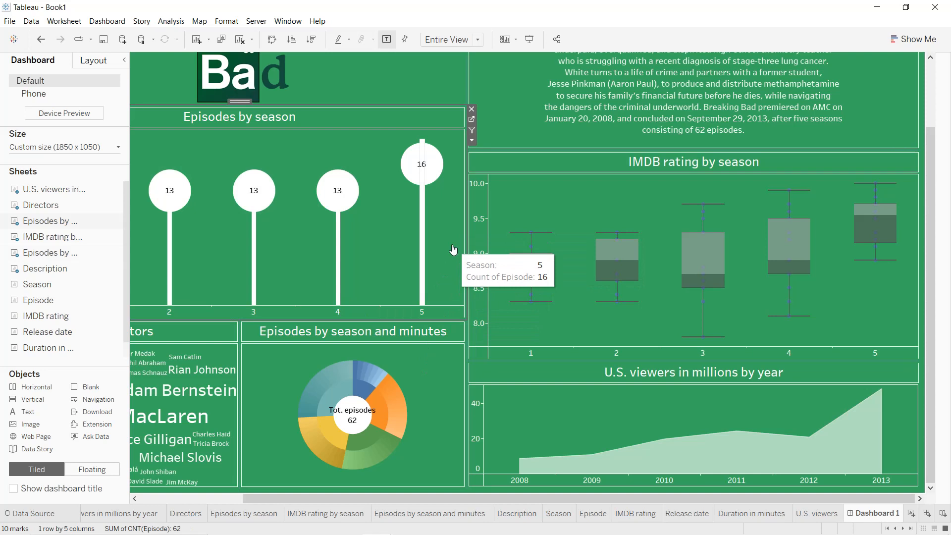
- Add the image Breaking_Bad.jpg to the right of the Episodes by season chart, with Fit Image and Center Image enabled
drag(30, 427, 376, 213)
click(372, 235)
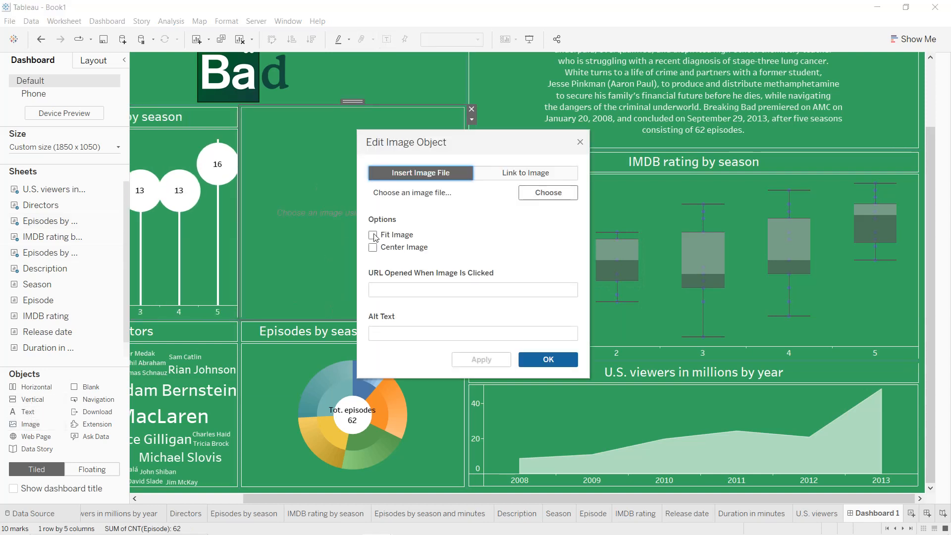
click(373, 247)
click(547, 192)
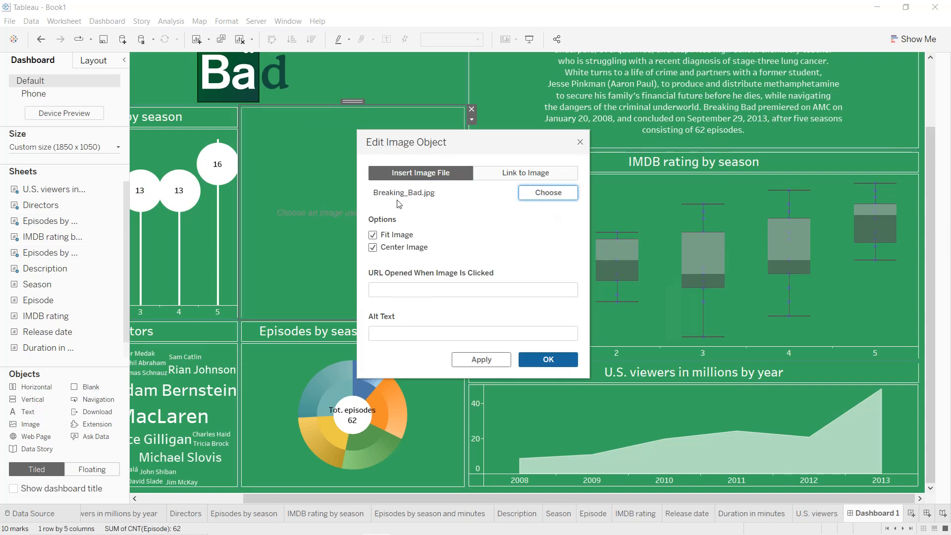
click(547, 359)
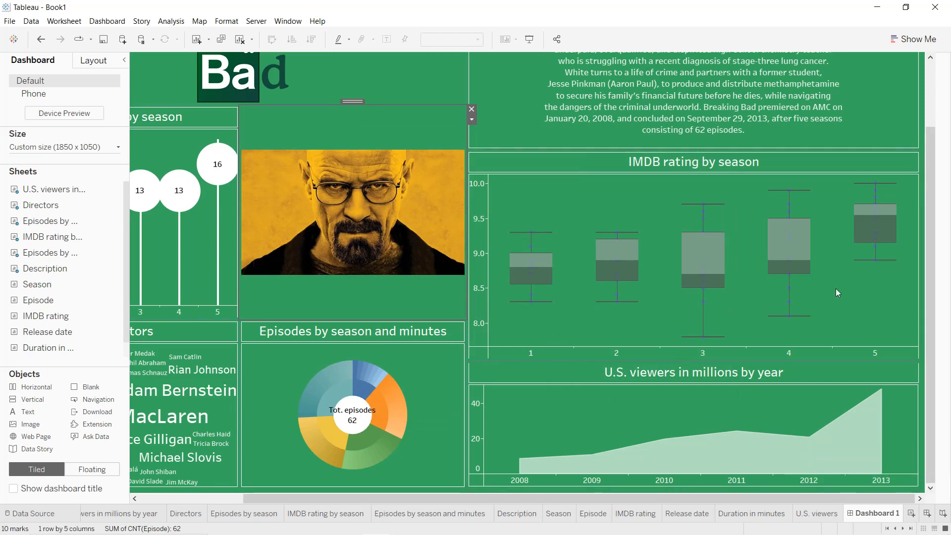
- Hide the Description sheet's title and narrow its column to give the portrait and donut chart more width
scroll(922, 259, up, 3)
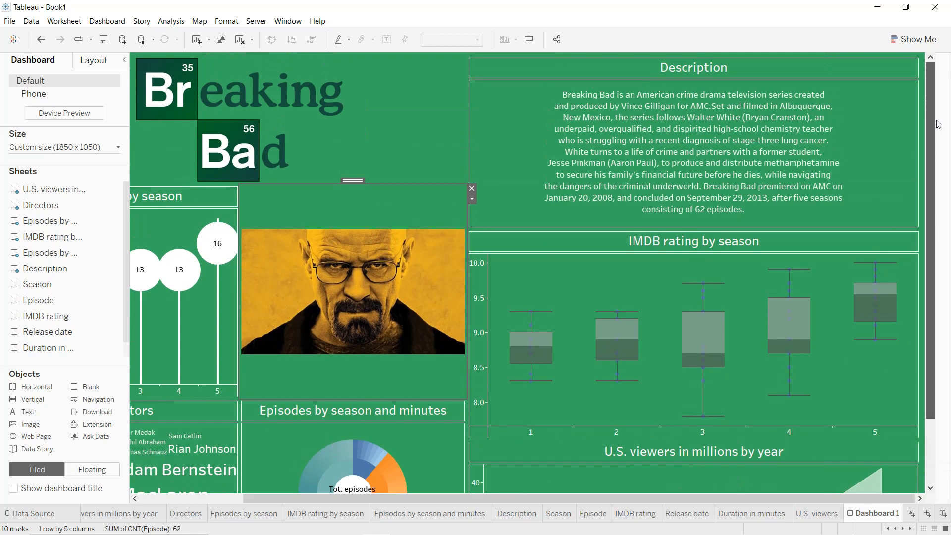
right_click(600, 61)
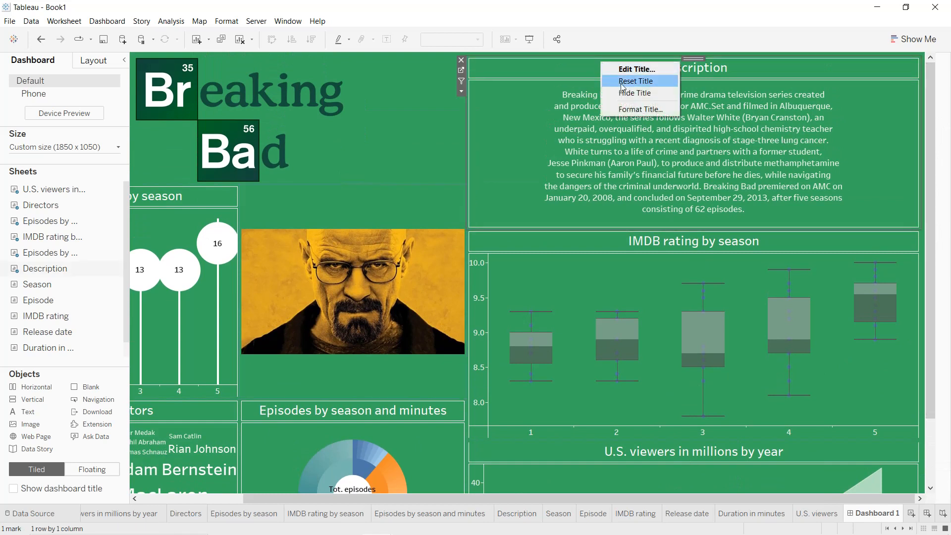
click(635, 93)
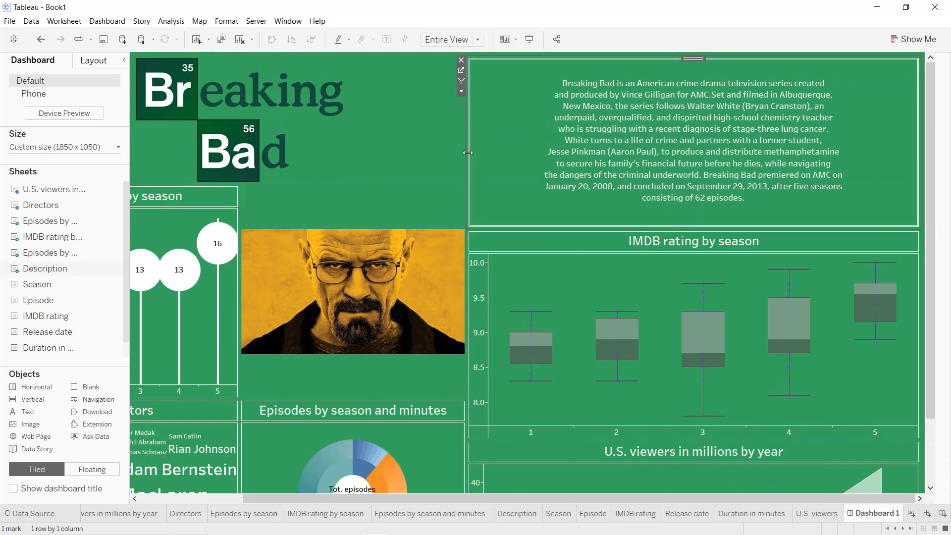
drag(467, 152, 598, 154)
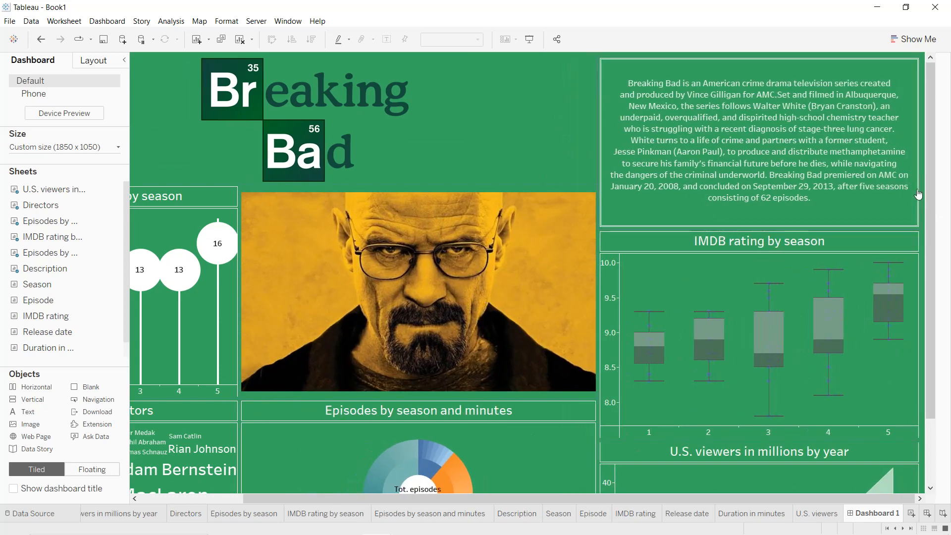
- Raise the border between IMDB rating by season and U.S. viewers, and extend the logo area down to the description's lower edge
scroll(927, 171, down, 3)
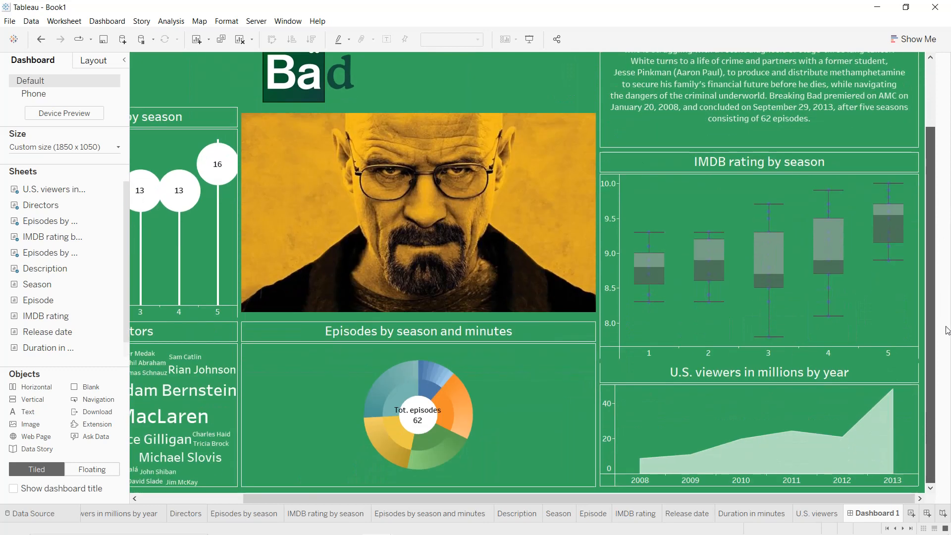
click(745, 358)
drag(746, 360, 747, 308)
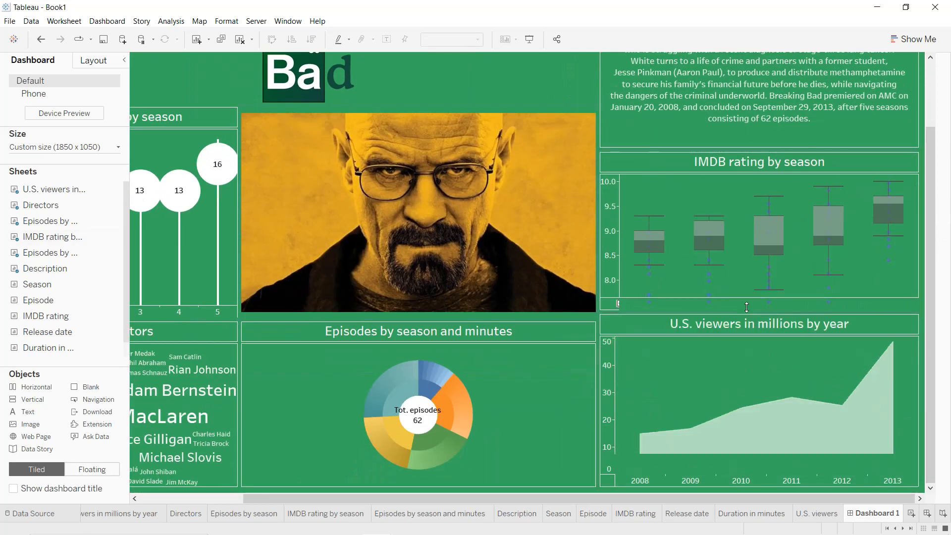
click(543, 153)
drag(535, 105, 534, 147)
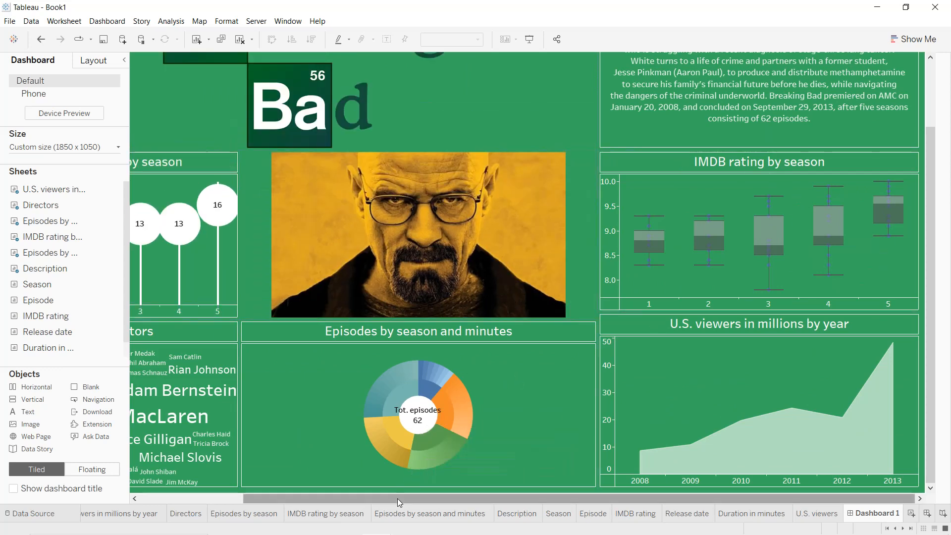
drag(397, 498, 285, 498)
click(289, 195)
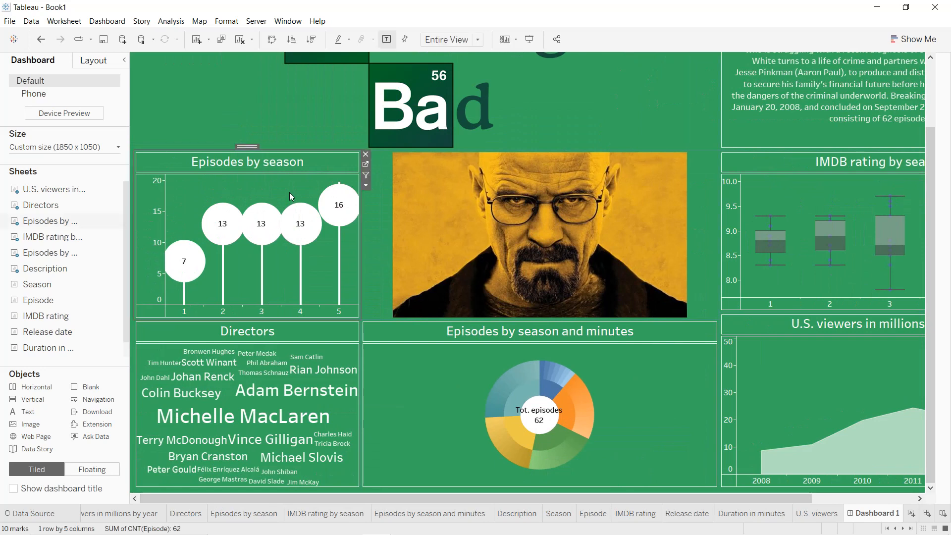
click(365, 164)
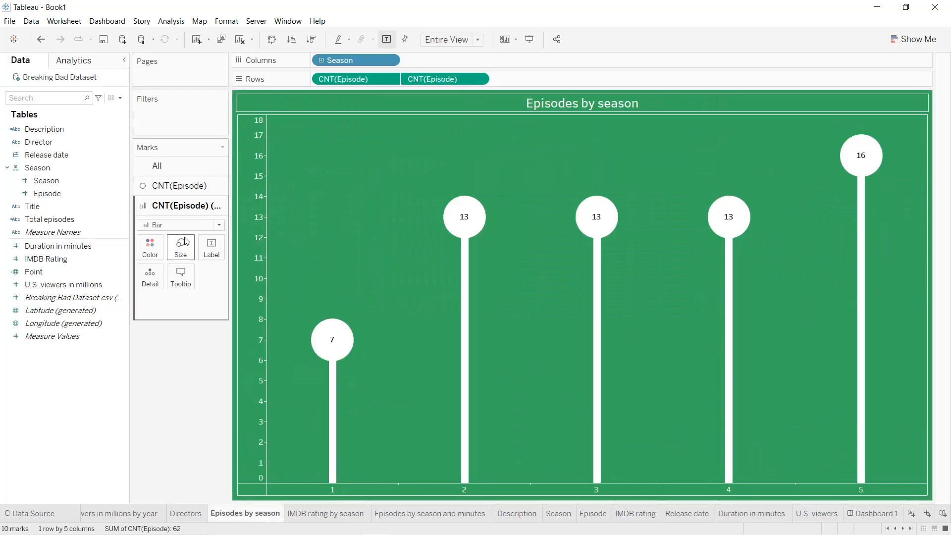
click(181, 248)
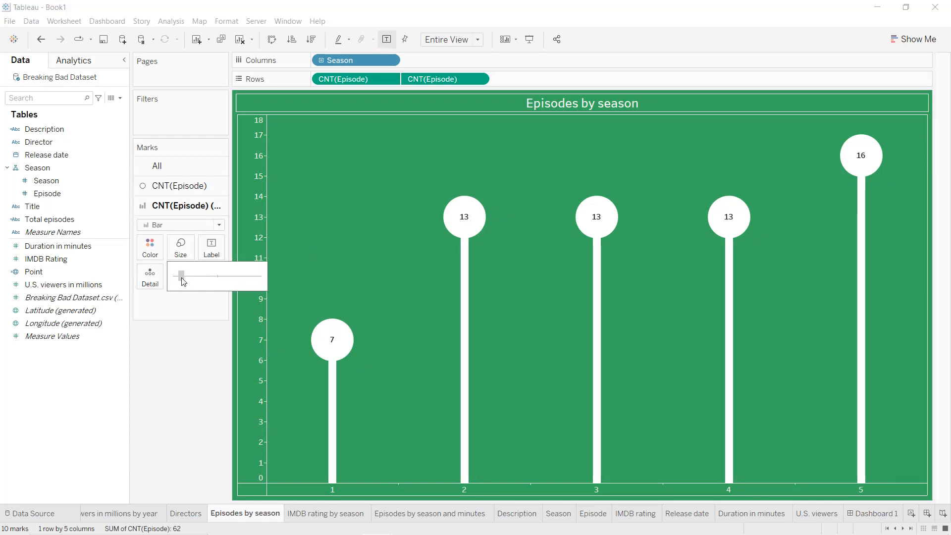
click(180, 186)
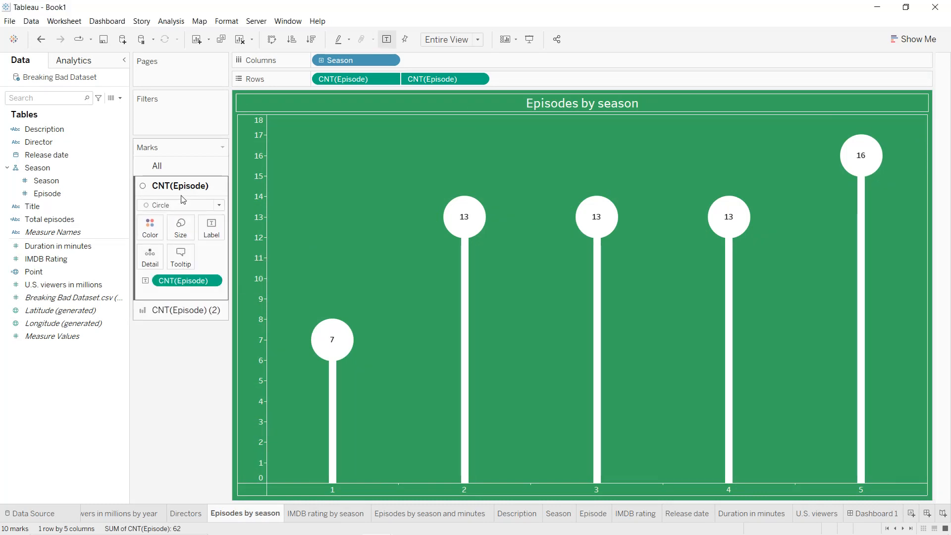
click(872, 513)
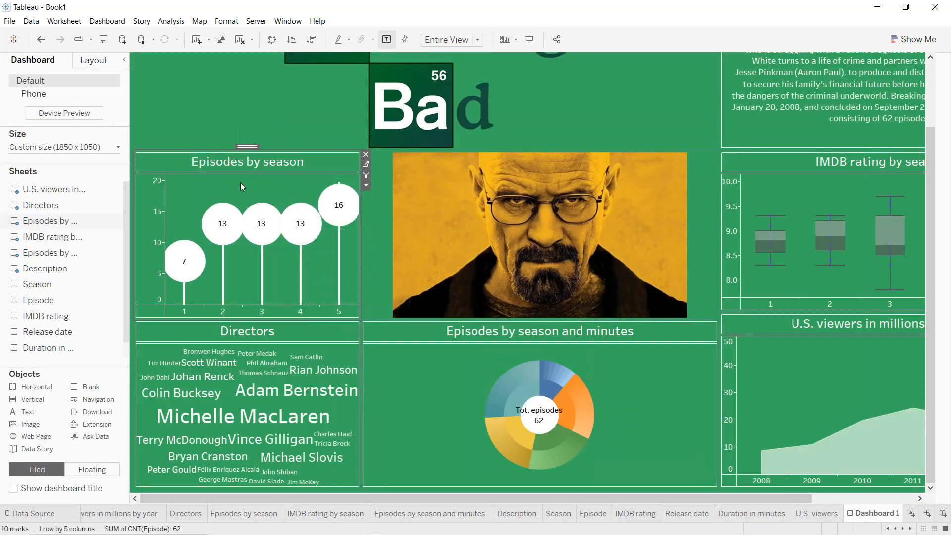
- Collapse the side pane and widen the Episodes by season and Directors sheets so the episode circles stop overlapping
click(124, 59)
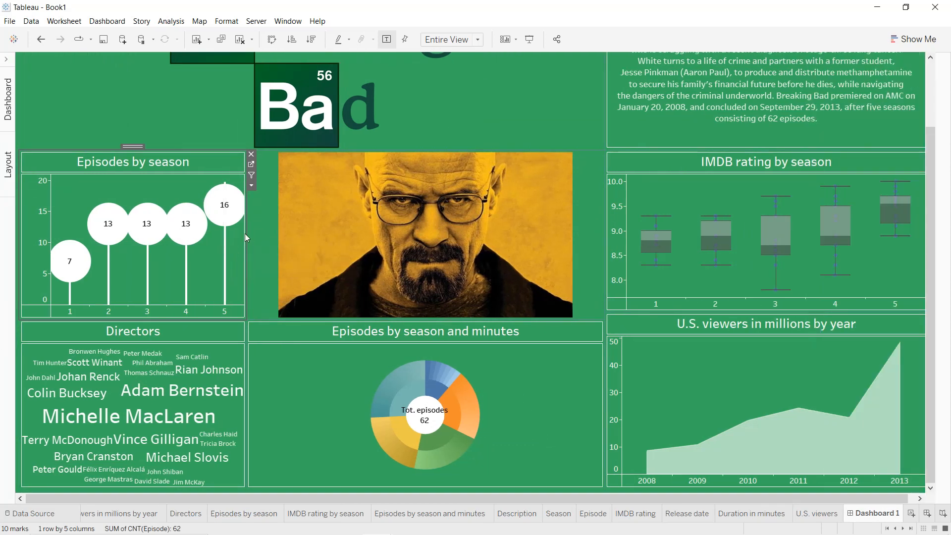
drag(250, 236, 303, 247)
drag(246, 376, 303, 376)
- Make Episodes by season and minutes taller by raising its upper border, and widen the Episodes by season and Directors column slightly
click(418, 126)
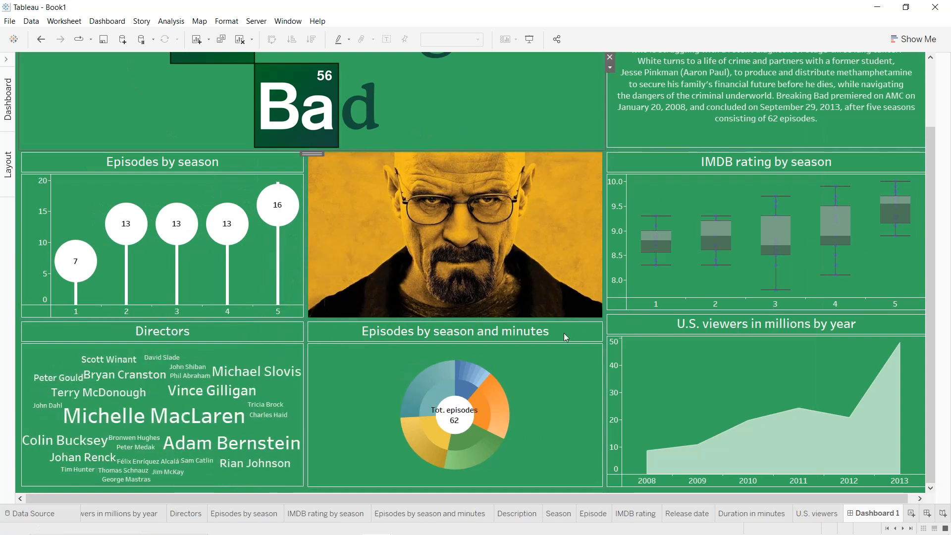
drag(561, 318, 561, 311)
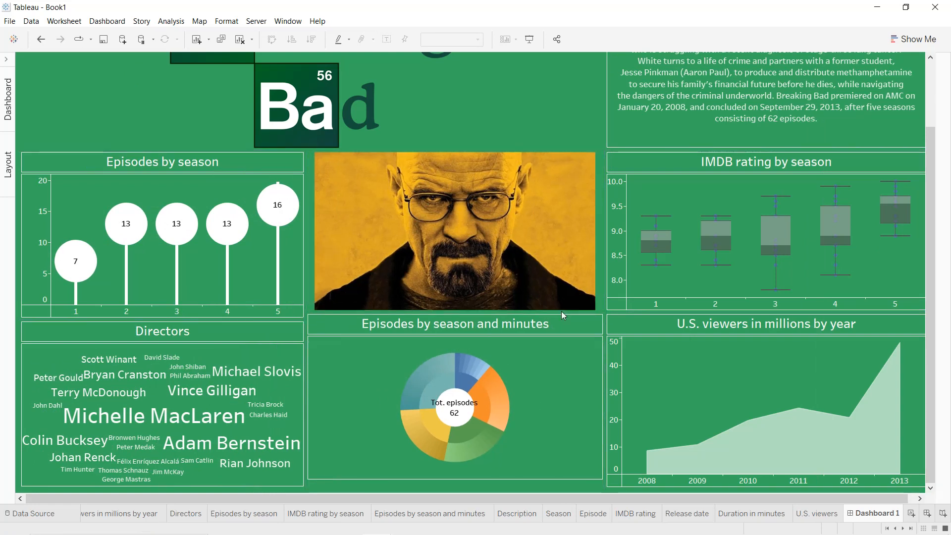
drag(560, 311, 562, 293)
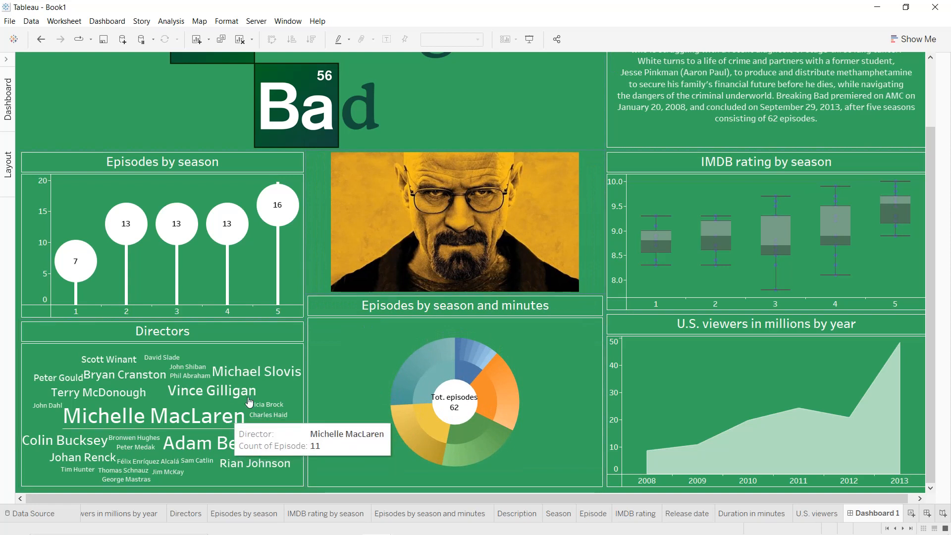
drag(306, 370, 341, 375)
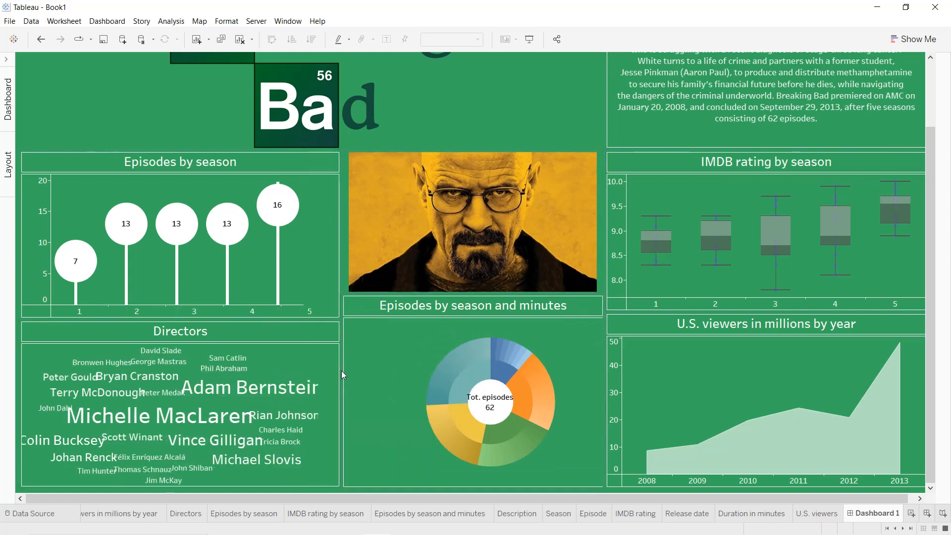
drag(341, 389, 322, 395)
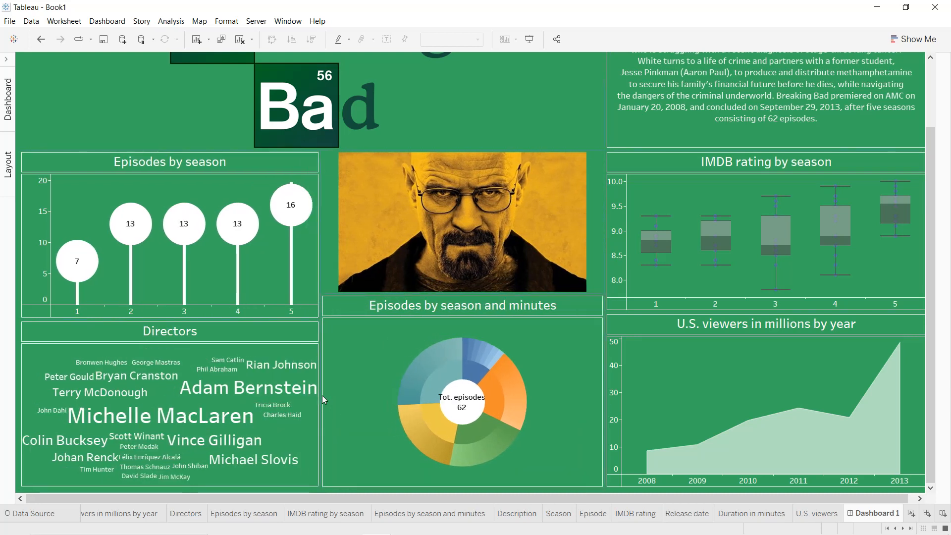
- In the Episodes by season and minutes sheet, set the donut's center label font size to 8 and return to the dashboard
click(464, 402)
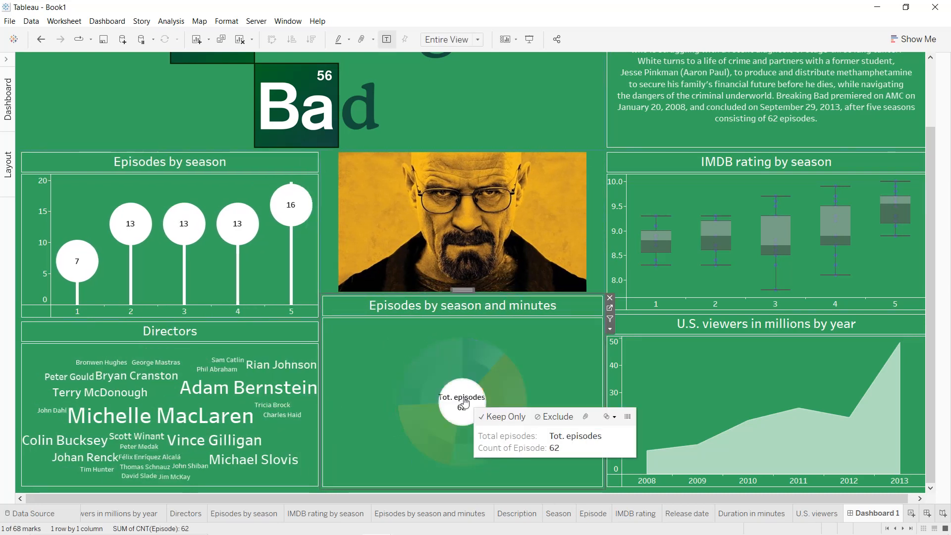
click(484, 391)
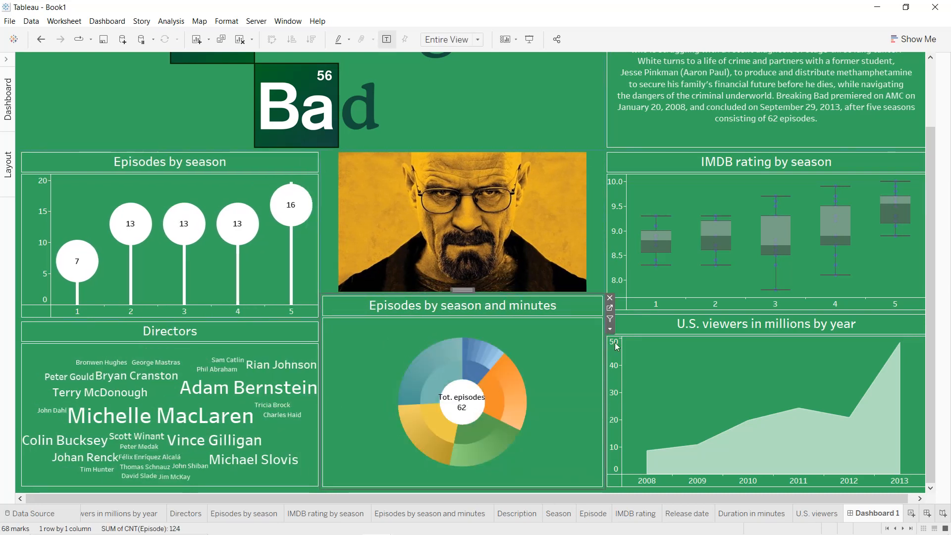
click(610, 308)
click(97, 208)
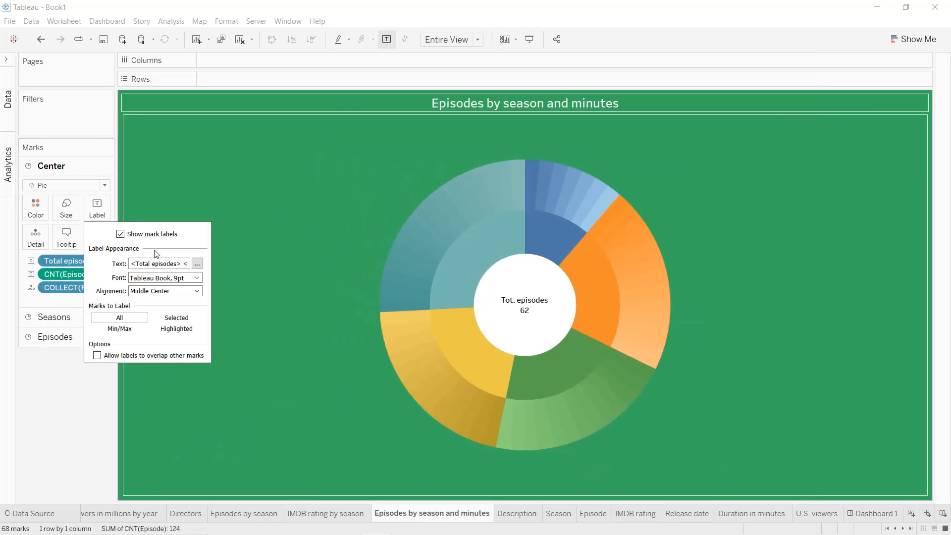
click(195, 279)
click(157, 310)
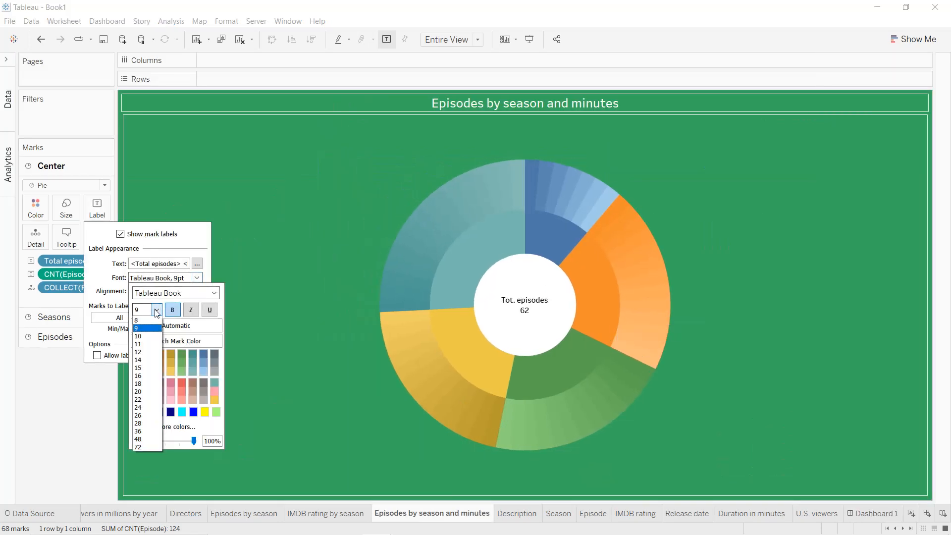
click(154, 320)
click(297, 346)
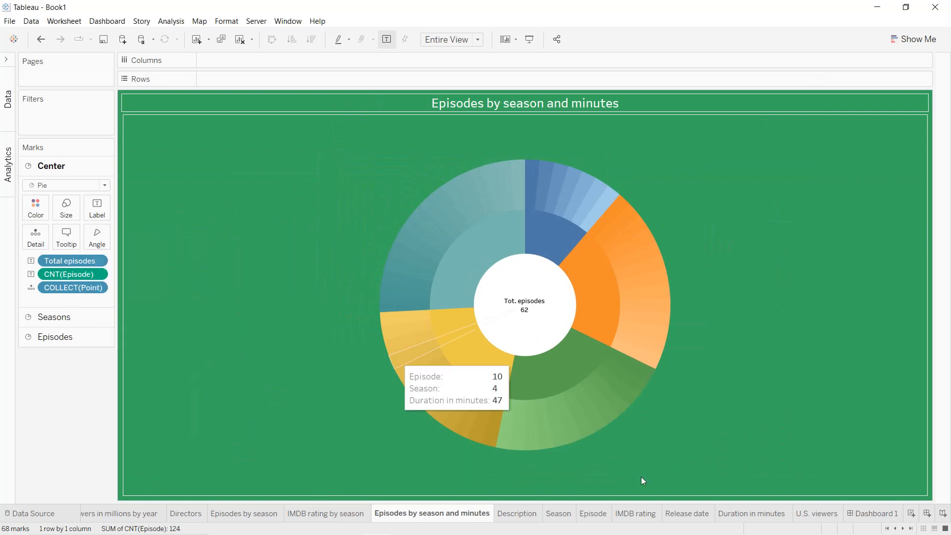
click(878, 517)
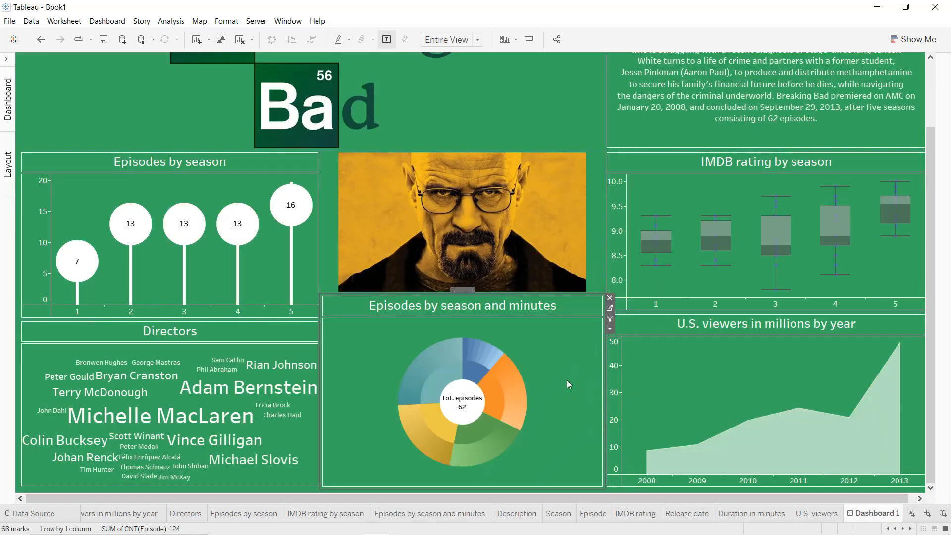
- Raise the border between Episodes by season and Directors to line up with the donut chart's upper edge
drag(257, 320, 267, 296)
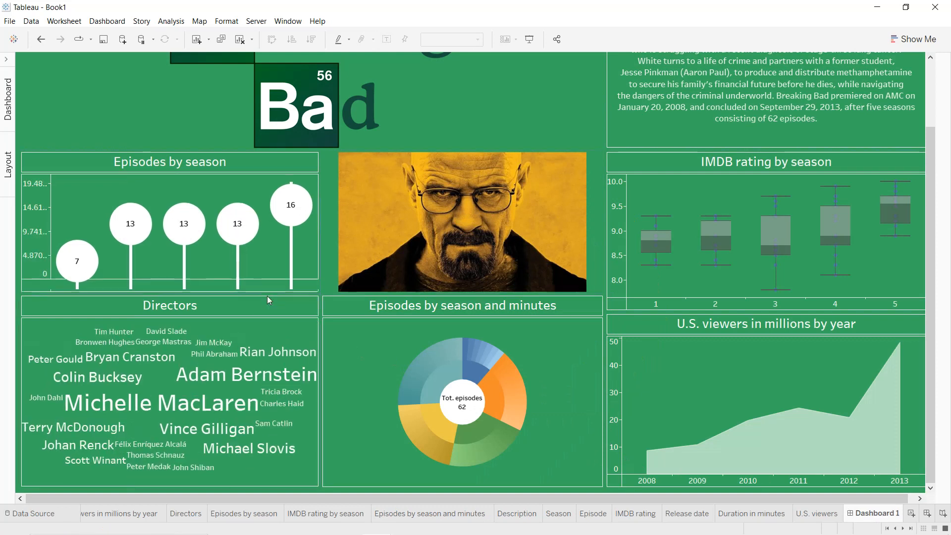
click(212, 148)
- Shorten the description and logo areas so the charts and portrait below them start at the same, higher level
scroll(930, 233, up, 3)
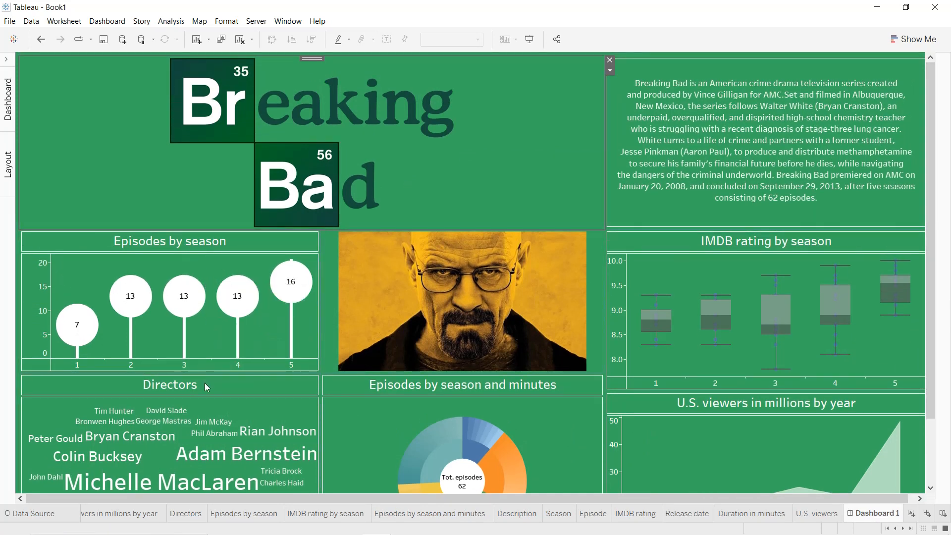
drag(677, 228, 677, 212)
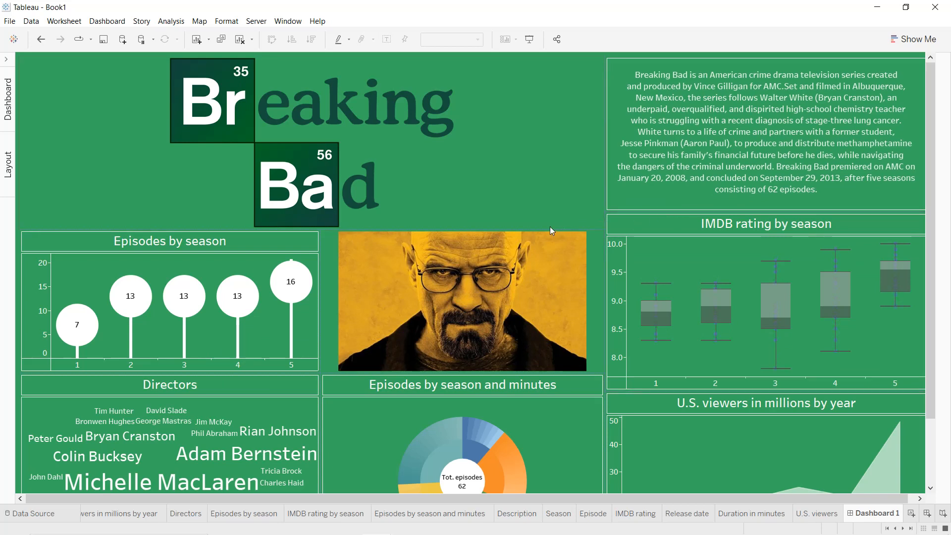
drag(549, 227, 551, 212)
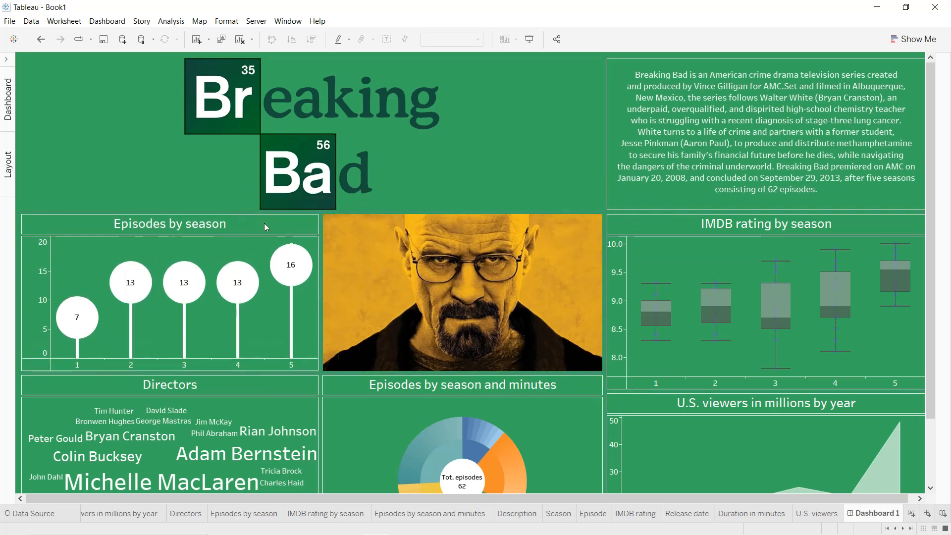
click(433, 123)
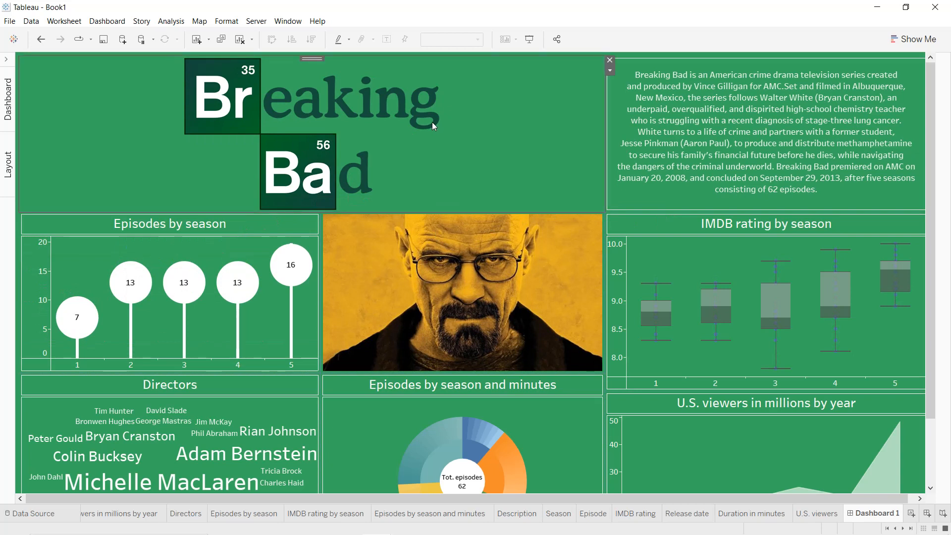
- Lower the upper borders of the donut chart and Directors sheets to line up with U.S. viewers in millions by year
drag(500, 375, 501, 391)
drag(281, 375, 283, 393)
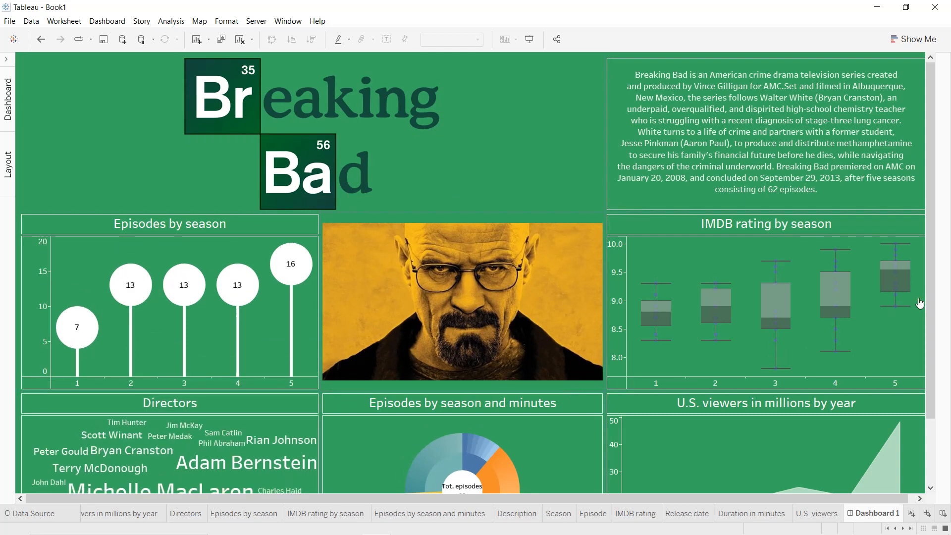
drag(930, 327, 945, 229)
- Add the Season, Episode and IMDB rating sheets side by side between the logo and the description
click(477, 167)
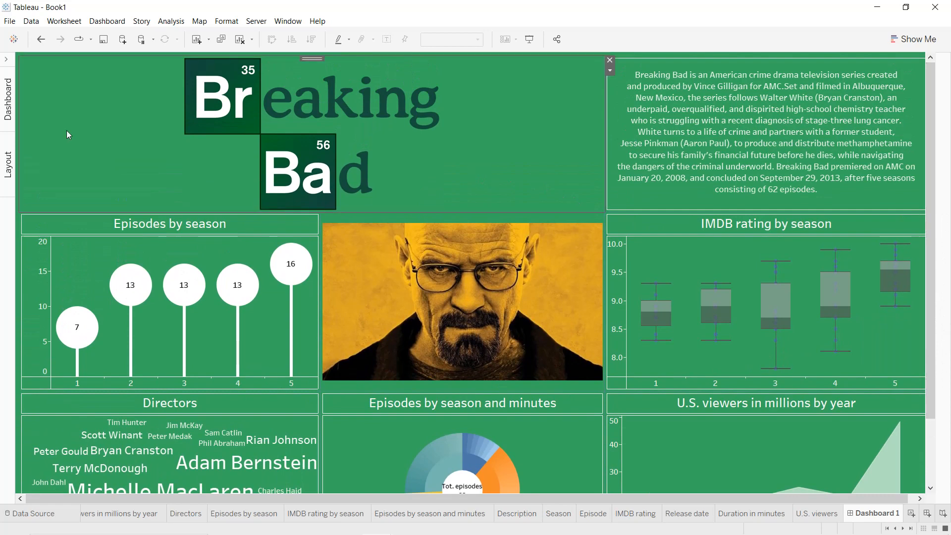
click(8, 99)
drag(62, 275, 546, 115)
drag(638, 112, 637, 112)
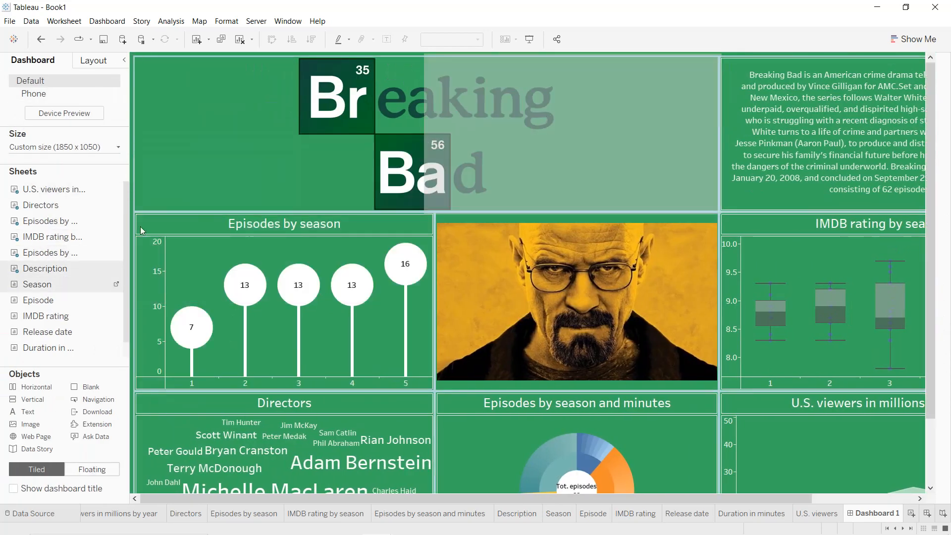
drag(38, 300, 602, 147)
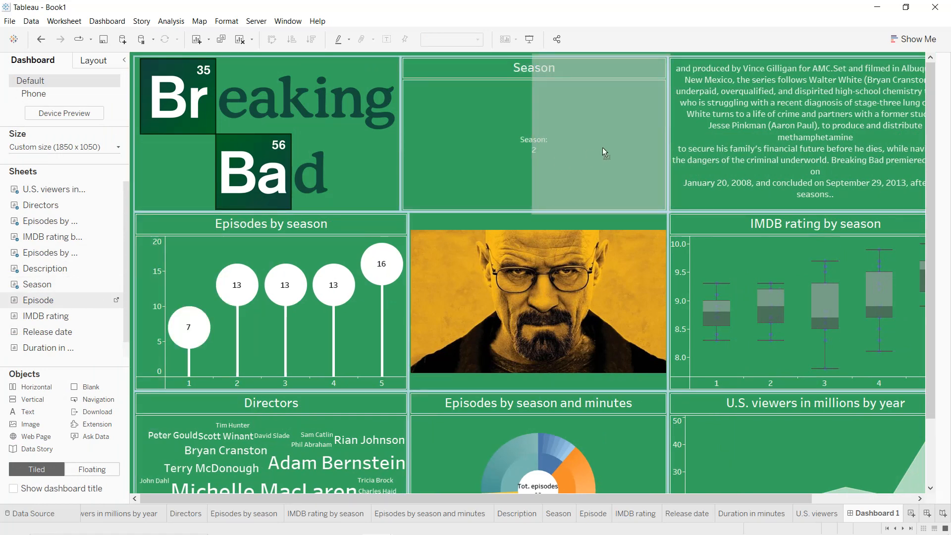
drag(45, 315, 640, 152)
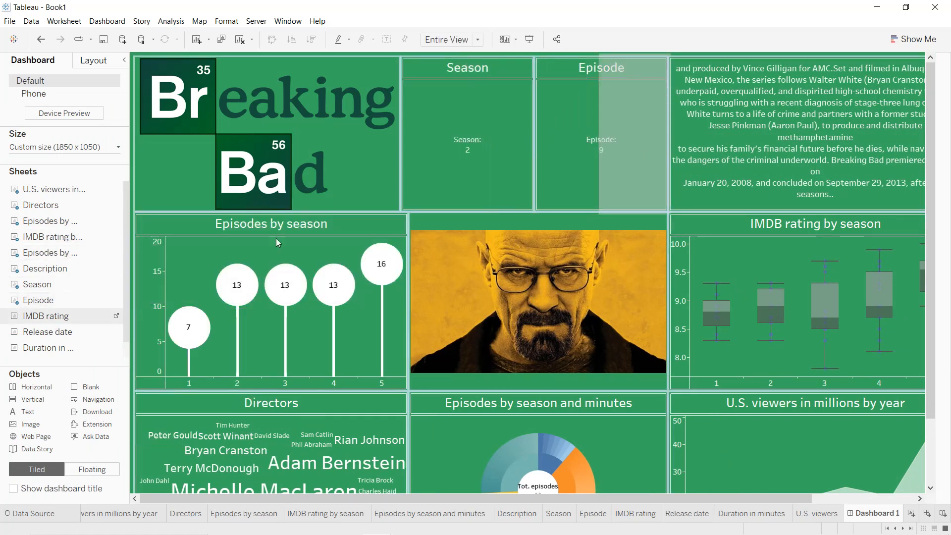
- Place the Release date, Duration in minutes and U.S. viewers sheets beneath Season, Episode and IMDB rating respectively
drag(47, 332, 453, 171)
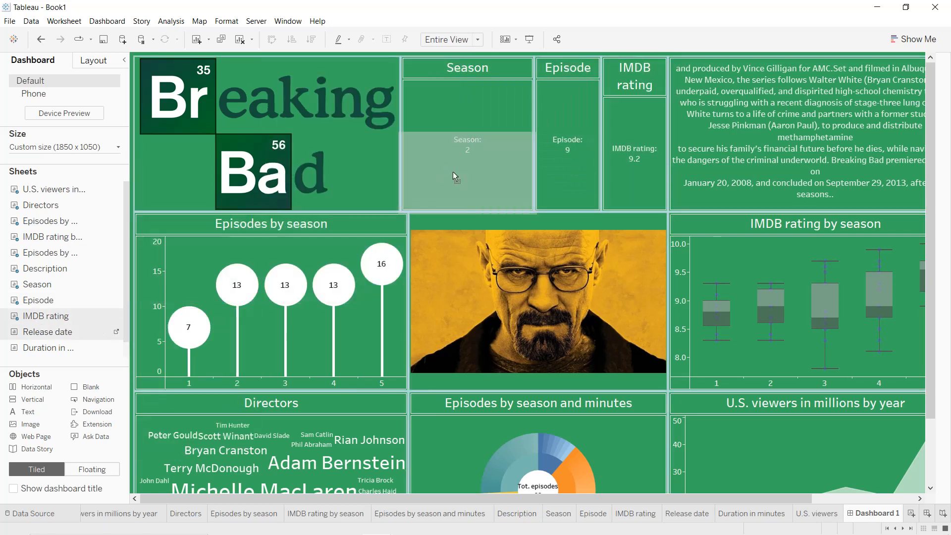
drag(47, 332, 548, 191)
drag(47, 349, 626, 171)
- Hide the titles of the Release date, Duration in minutes and U.S. viewers sheets
right_click(487, 152)
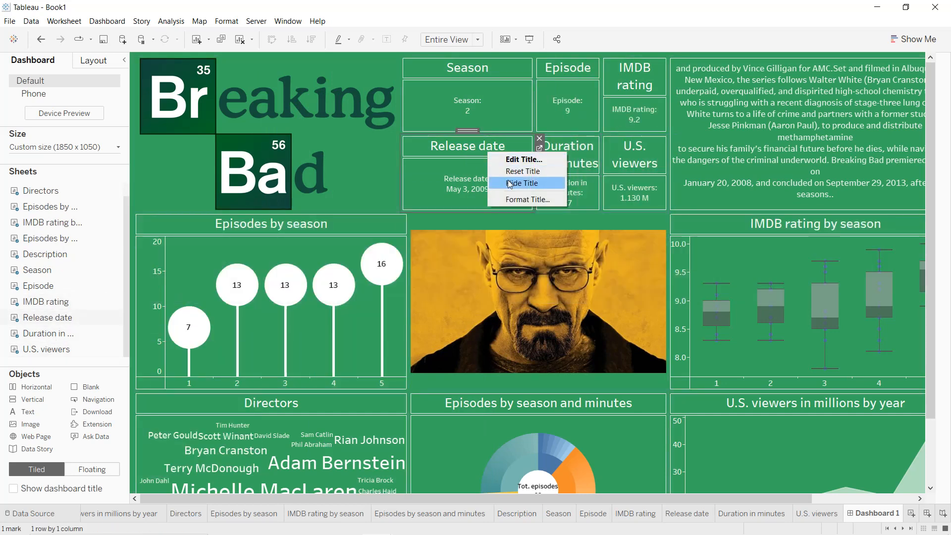
click(510, 183)
right_click(570, 155)
key(Escape)
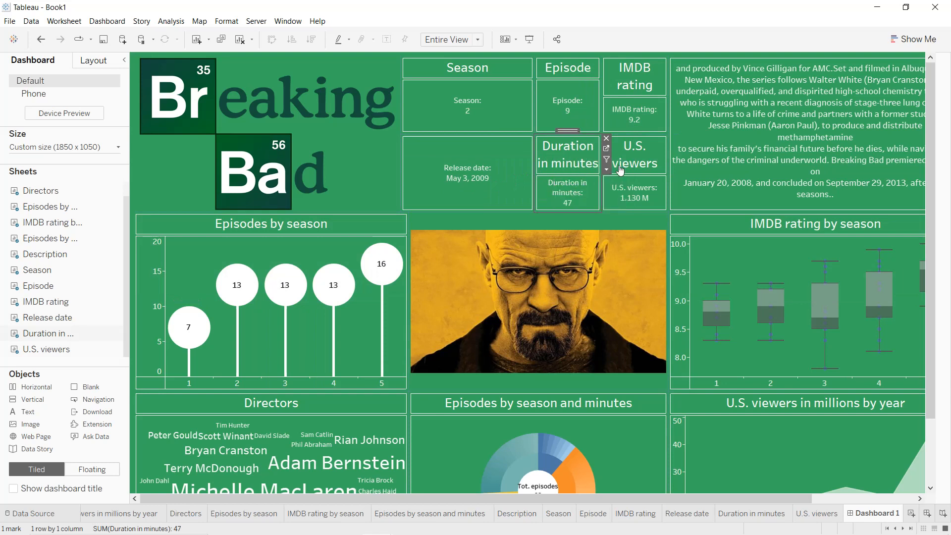
right_click(634, 168)
click(649, 193)
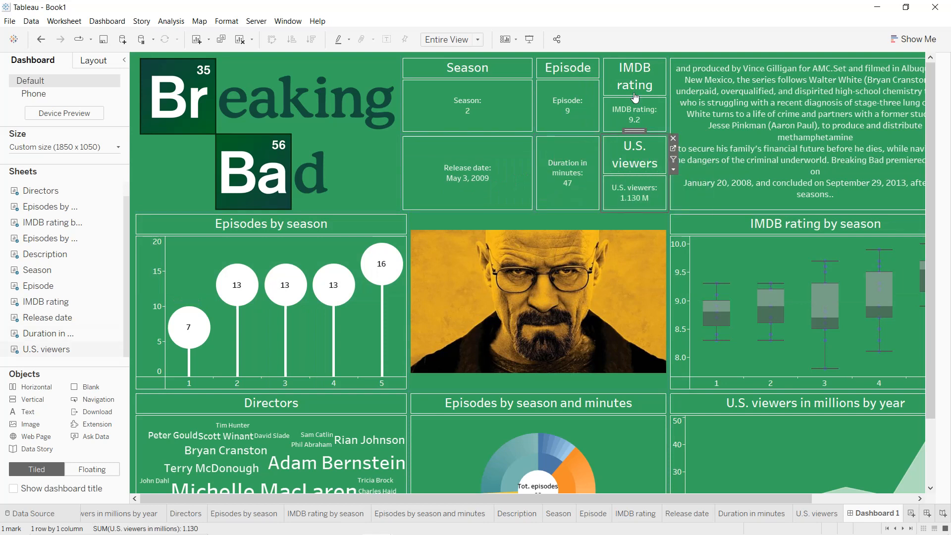
- Hide the titles of the IMDB rating, Episode and Season sheets
right_click(634, 84)
click(655, 116)
click(566, 72)
right_click(566, 72)
click(585, 99)
click(470, 69)
right_click(473, 69)
click(494, 99)
- Adjust the widths of the logo and the six detail sheets so both rows form three aligned, similarly wide columns
drag(514, 115, 514, 117)
drag(515, 166, 499, 170)
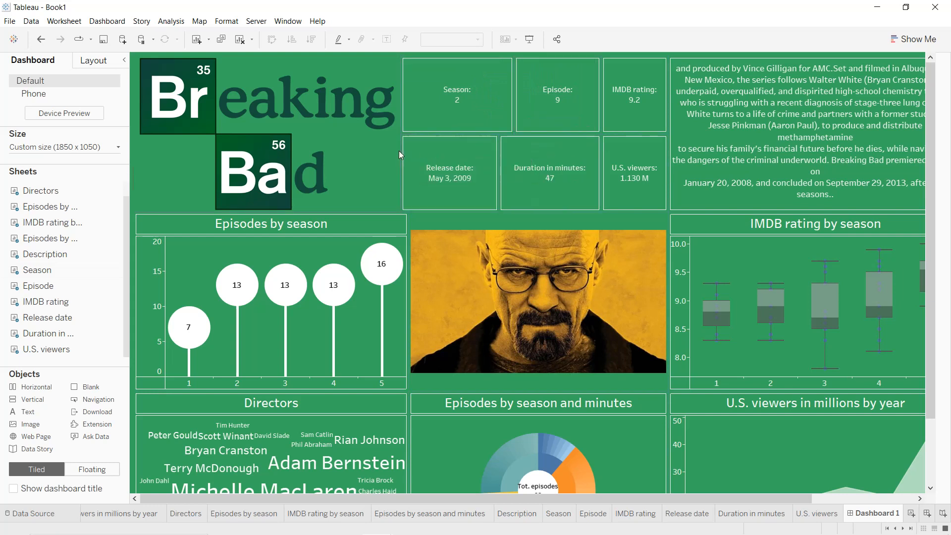
drag(400, 149, 407, 148)
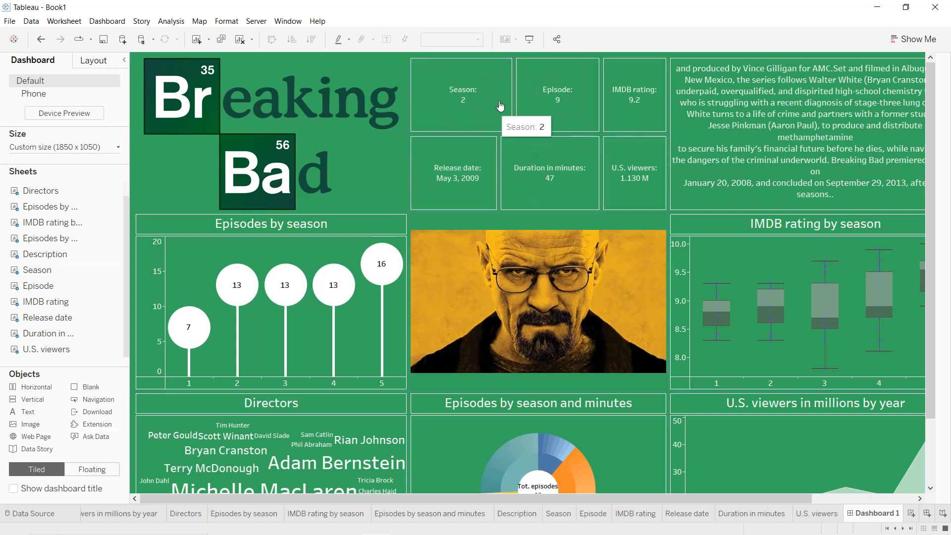
drag(513, 95, 505, 98)
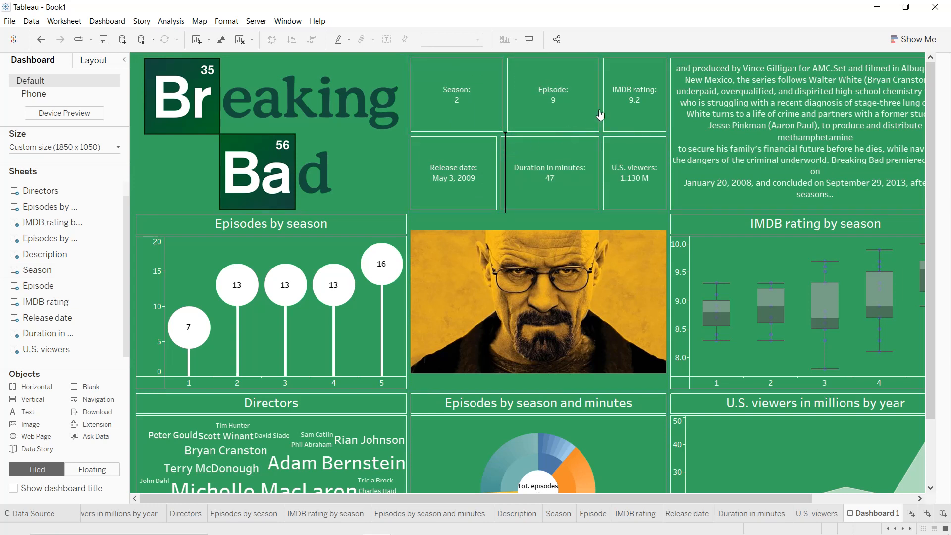
drag(601, 107, 601, 107)
drag(601, 173, 593, 171)
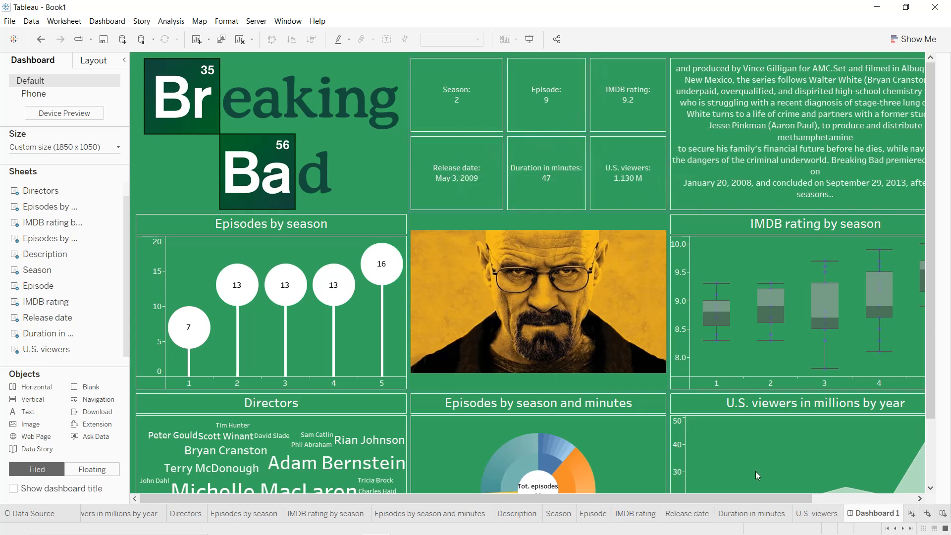
- Remove the lower five duplicate Title filters from the dashboard, keeping only the uppermost one
click(913, 499)
click(913, 499)
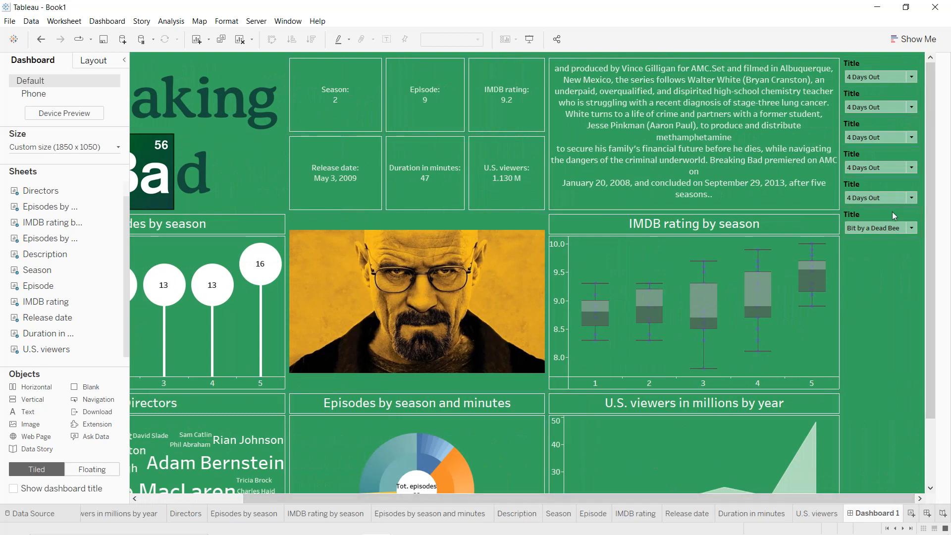
click(914, 208)
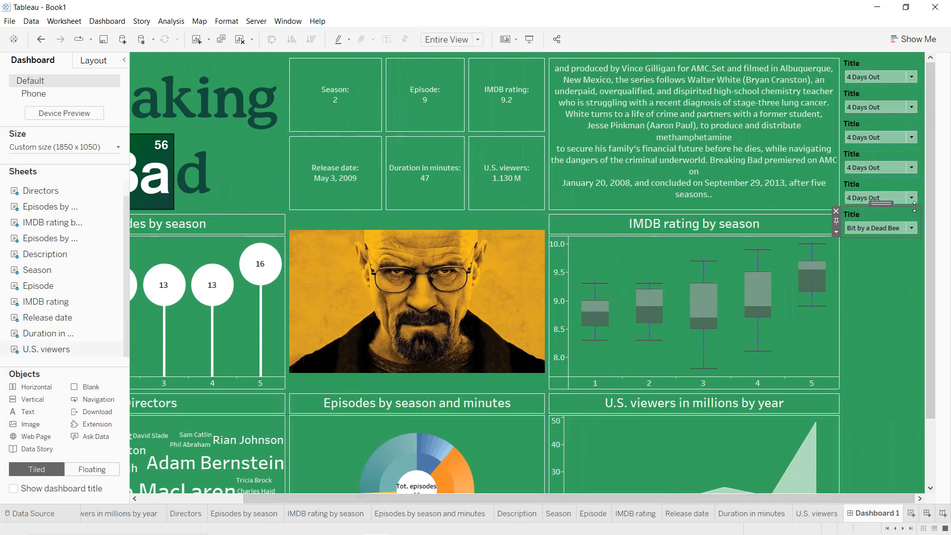
key(Delete)
click(866, 187)
key(Delete)
click(872, 156)
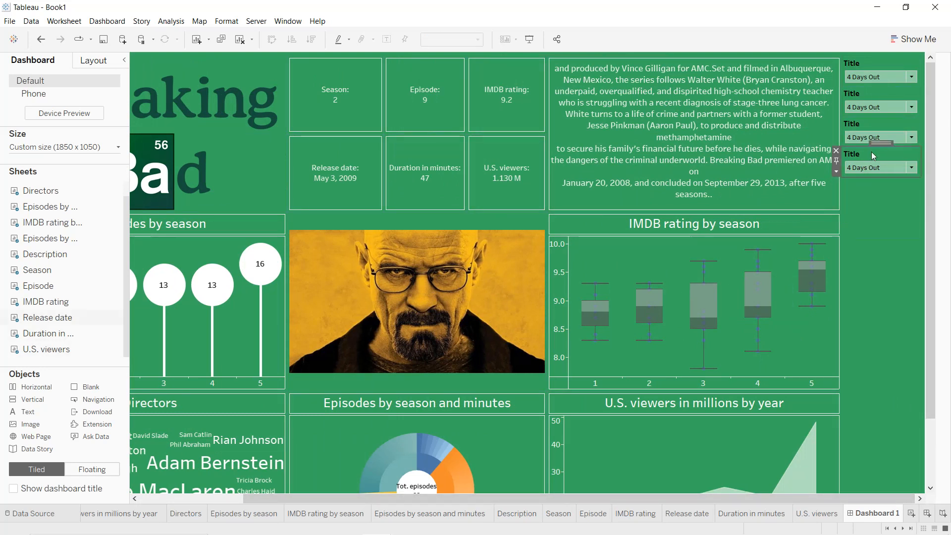
click(837, 151)
click(864, 128)
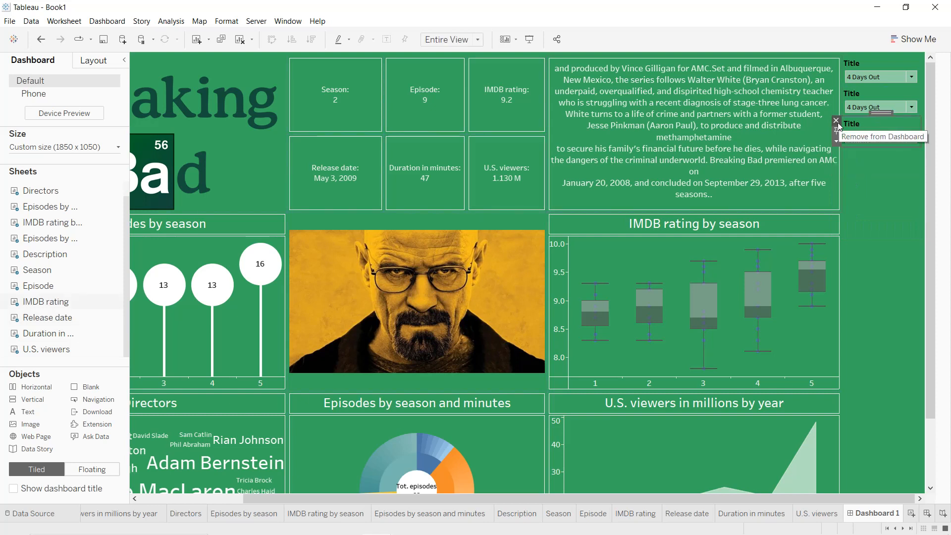
key(Delete)
click(864, 107)
click(836, 90)
- Move the remaining Title filter directly above the Episode sheet
click(875, 62)
click(878, 60)
mouse_move(878, 65)
mouse_down()
mouse_move(501, 89)
mouse_move(433, 60)
mouse_move(434, 75)
mouse_up()
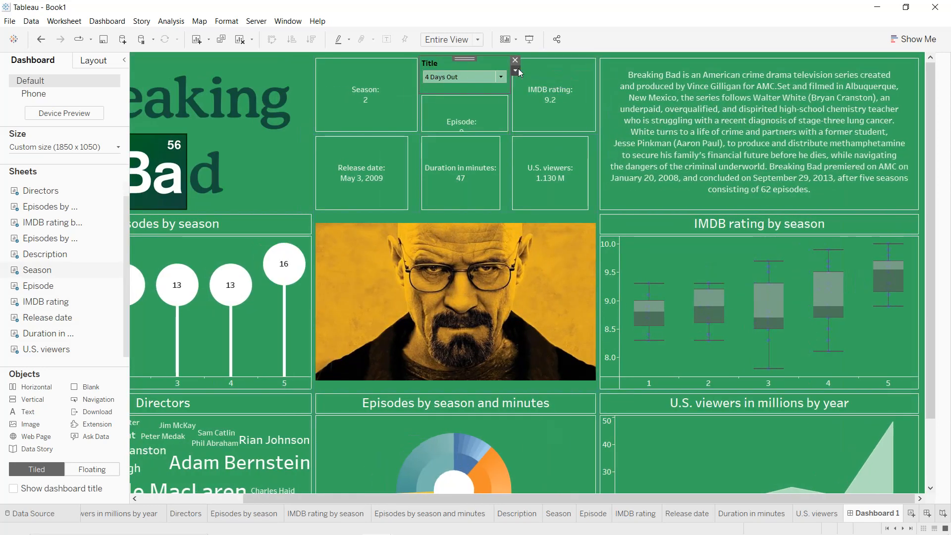
- Format the Title filter with a white font color for both its title and its body
click(516, 69)
click(543, 113)
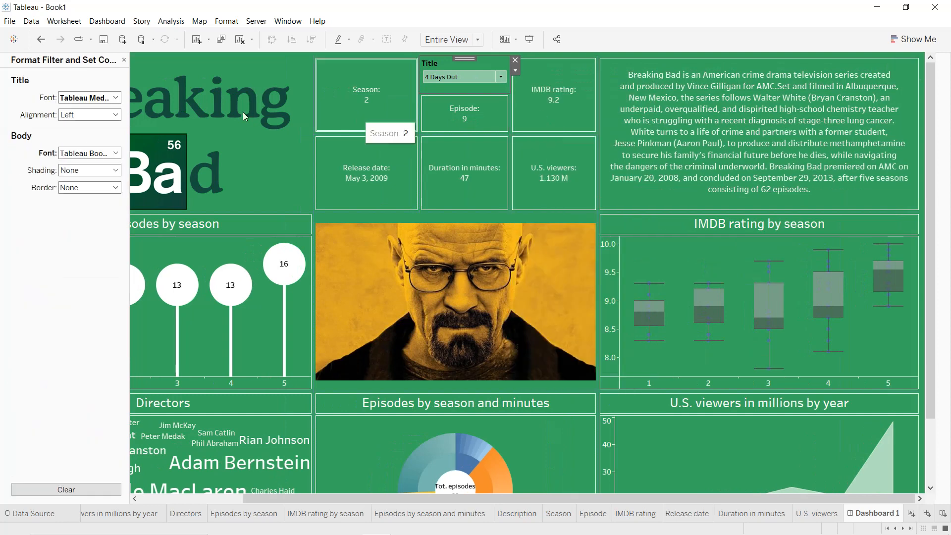
click(74, 100)
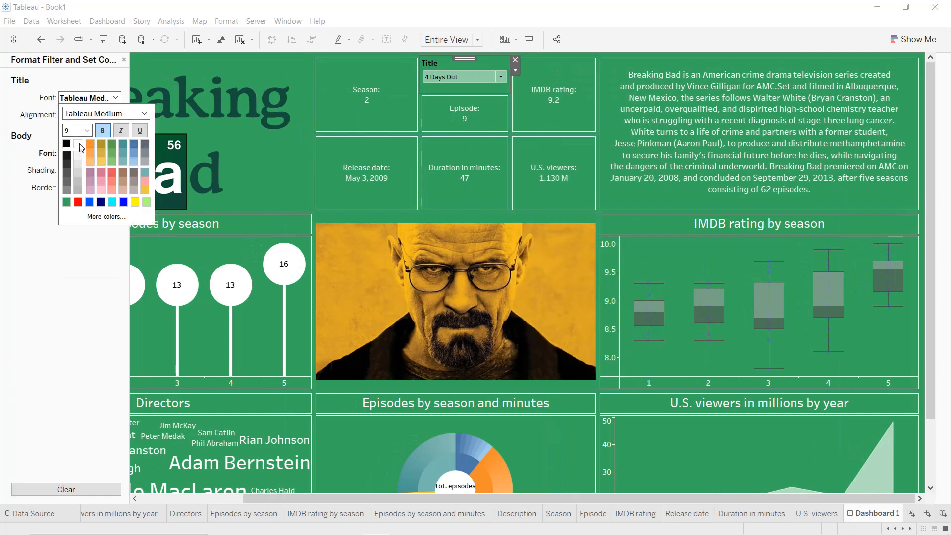
click(81, 148)
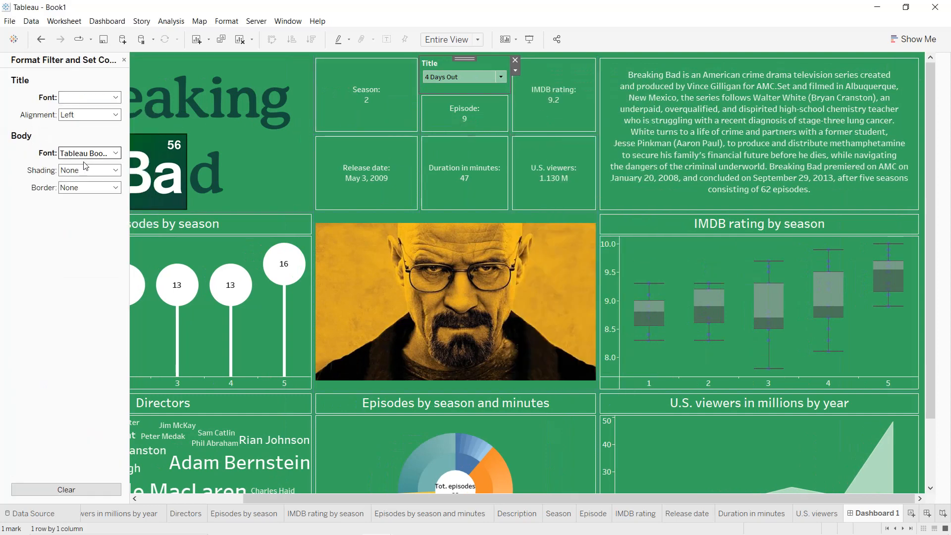
click(91, 155)
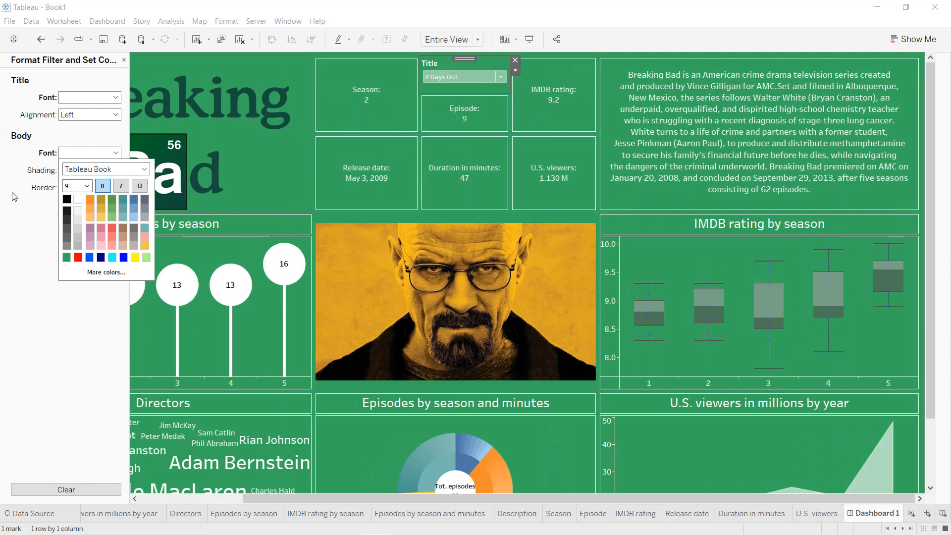
- Center the title of the Title filter and give the filter body a thin solid border
click(79, 115)
click(69, 141)
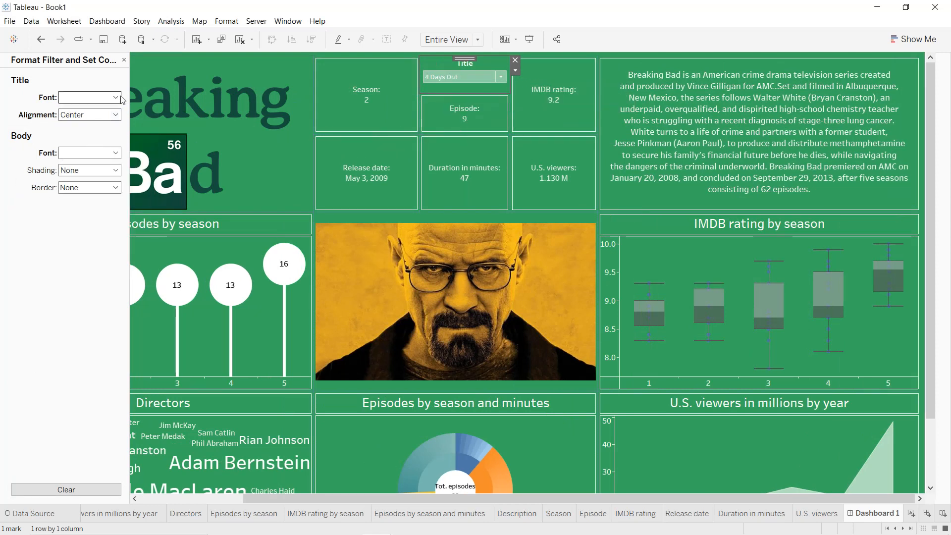
click(79, 187)
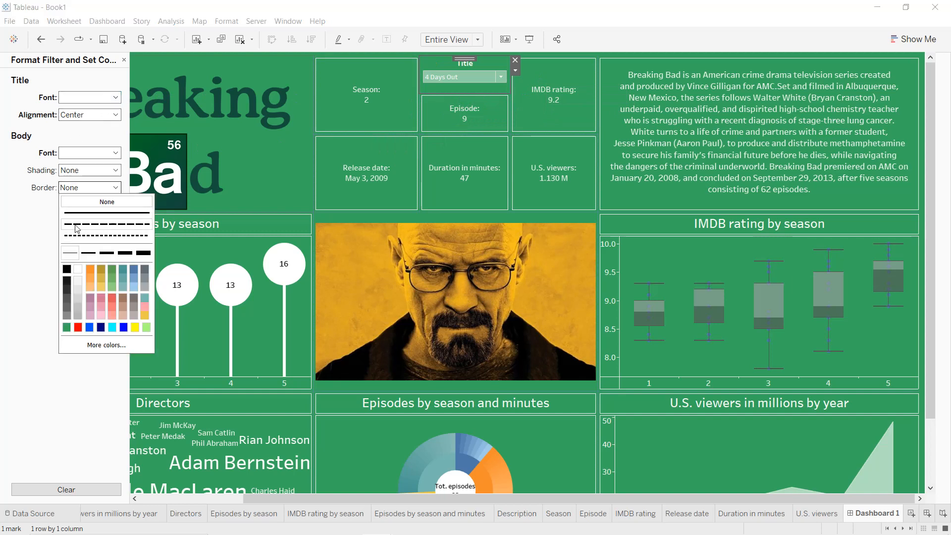
click(71, 254)
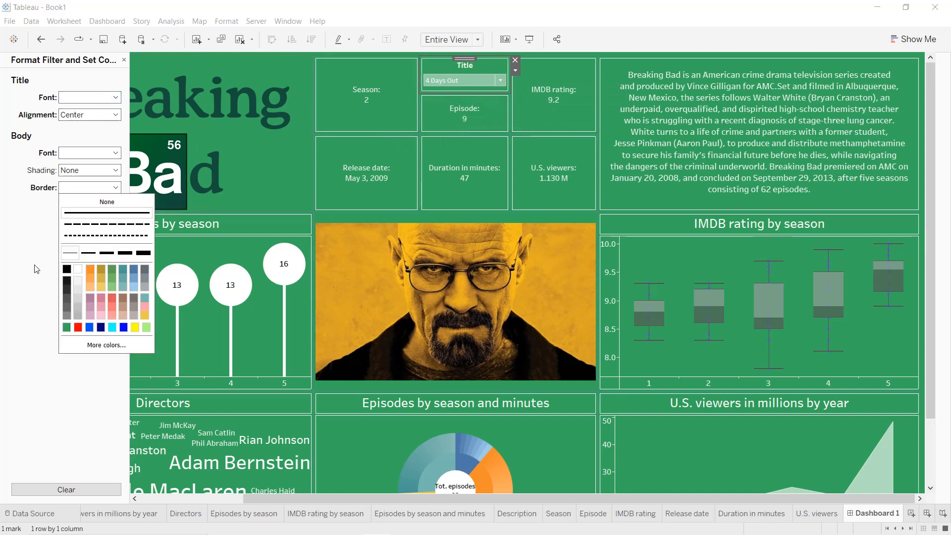
click(10, 249)
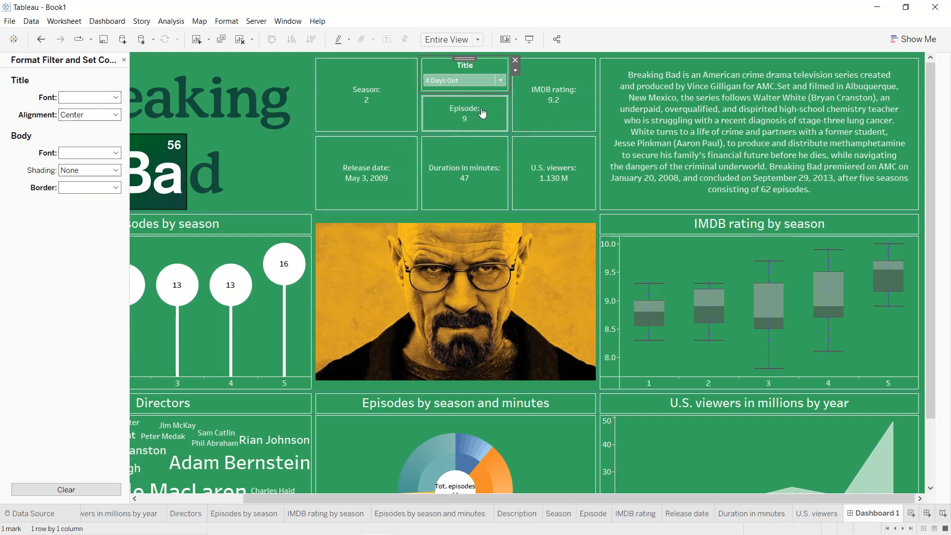
- Apply the Title filter also to the Episode, IMDB rating, Release date, Duration in minutes and U.S. viewers worksheets
click(515, 71)
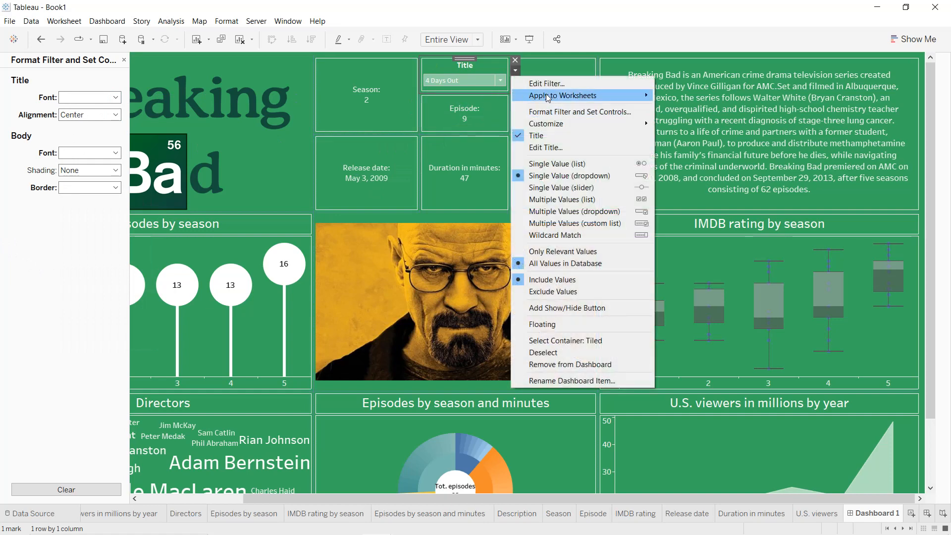
mouse_move(619, 95)
click(702, 119)
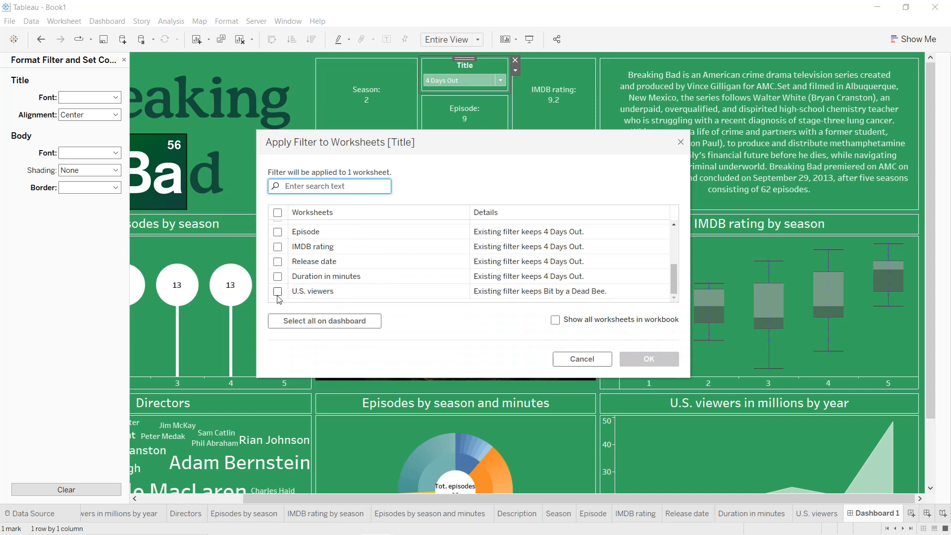
click(277, 292)
click(277, 277)
click(278, 262)
click(277, 247)
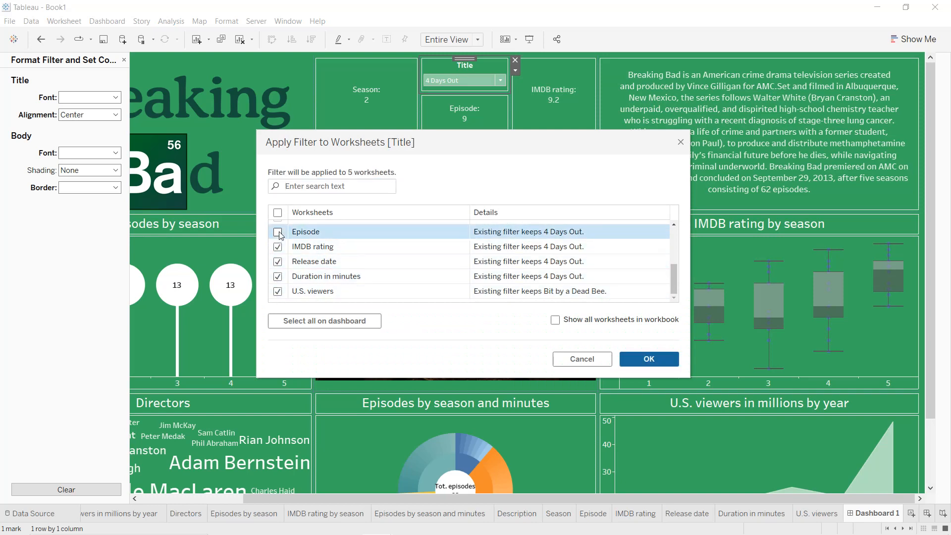
click(277, 232)
scroll(280, 242, up, 1)
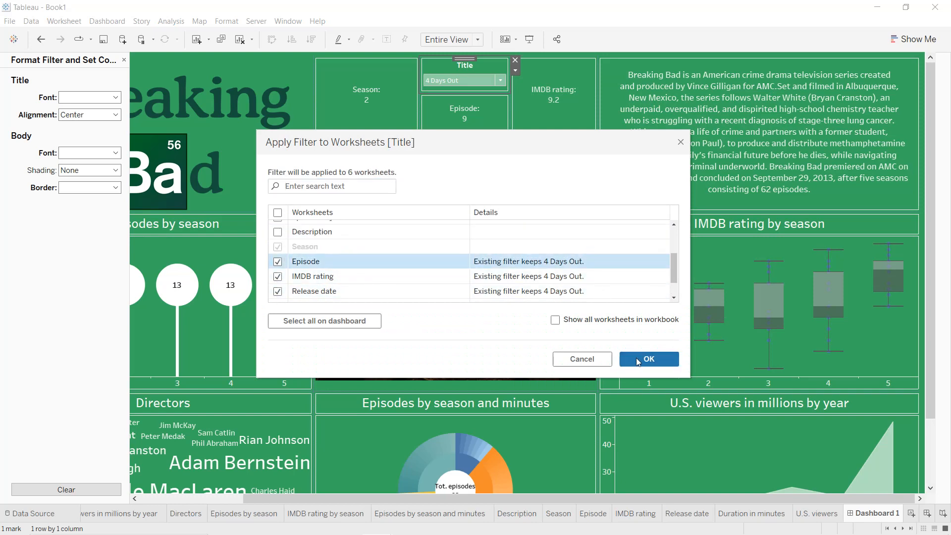
click(635, 355)
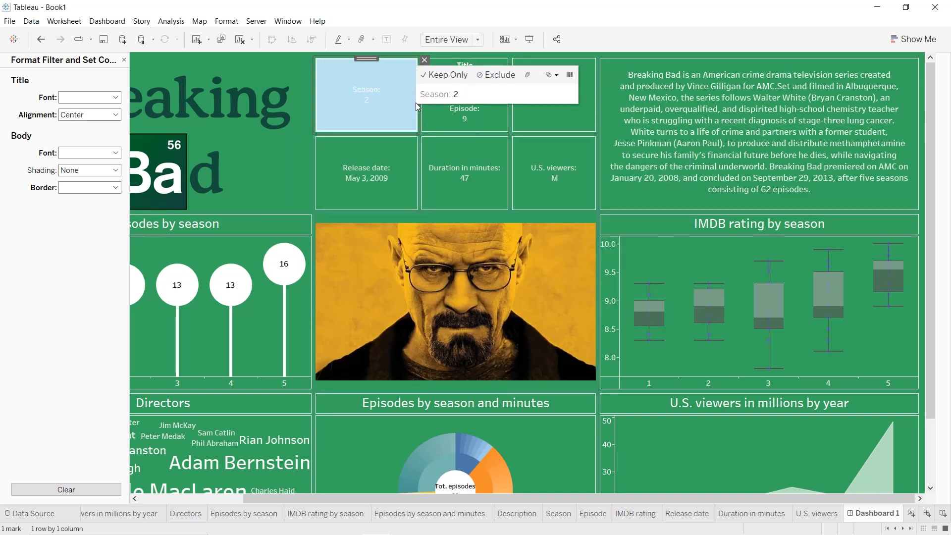
- Place the Season and IMDB rating sheets on either side of Episode, beneath the Title filter spanning all three columns
drag(420, 107, 359, 99)
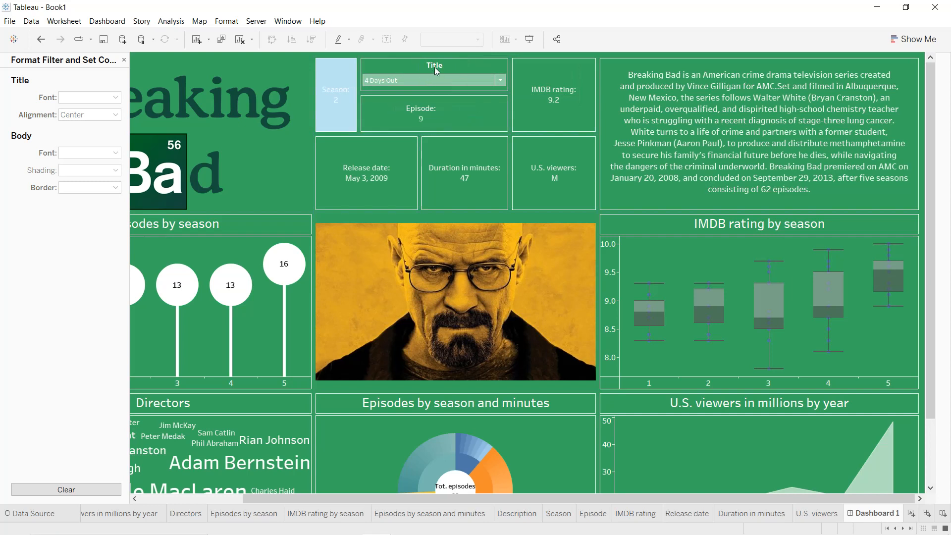
click(336, 60)
drag(337, 58, 372, 107)
click(520, 84)
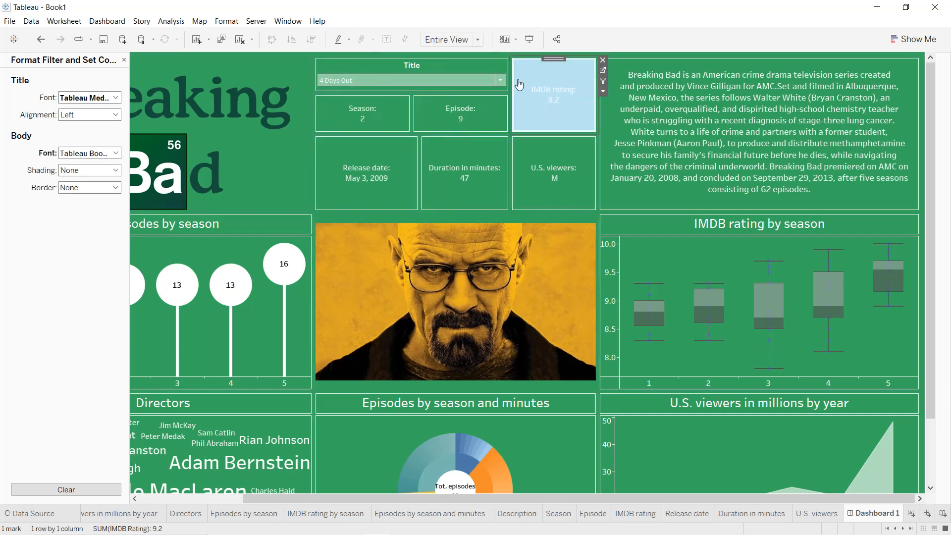
drag(510, 77, 555, 83)
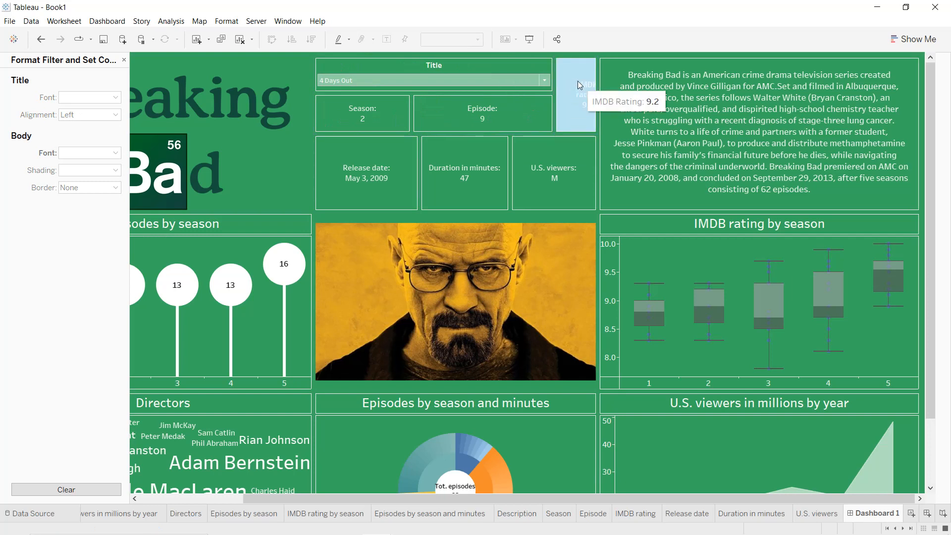
drag(554, 107, 539, 111)
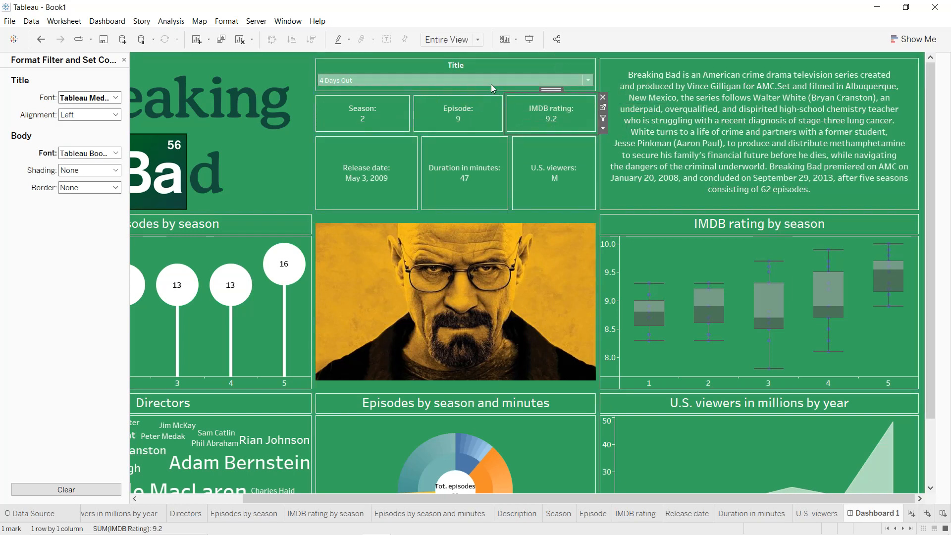
- Even out the heights of the two detail sheet rows and align the lower row's columns with the upper ones
click(490, 132)
drag(490, 134, 490, 151)
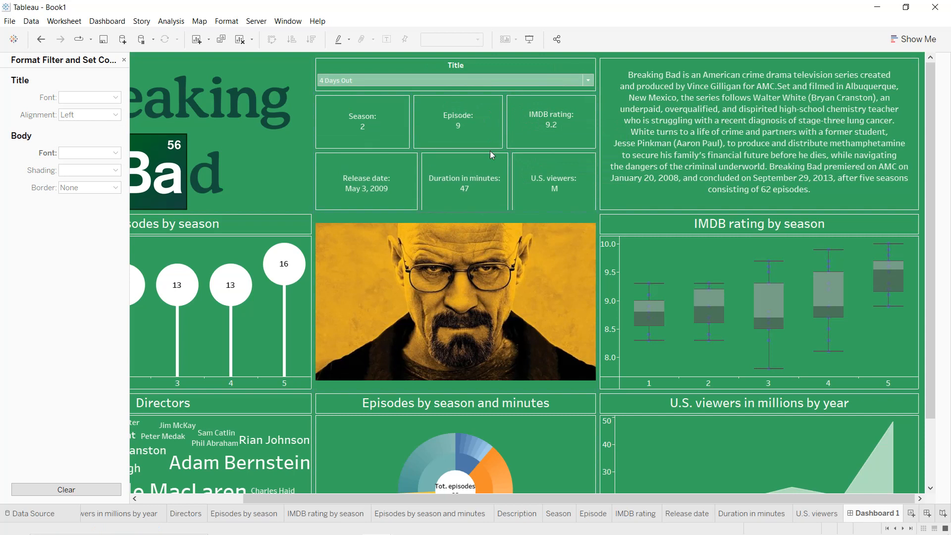
drag(421, 180, 414, 180)
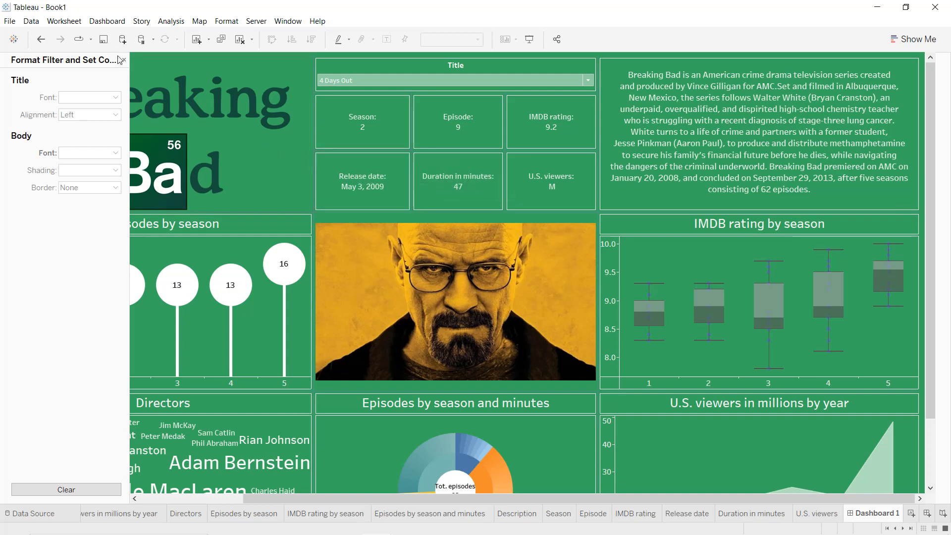
- Show the dashboard in presentation mode and set the Title filter to the episode Abiquiu
click(529, 39)
click(538, 32)
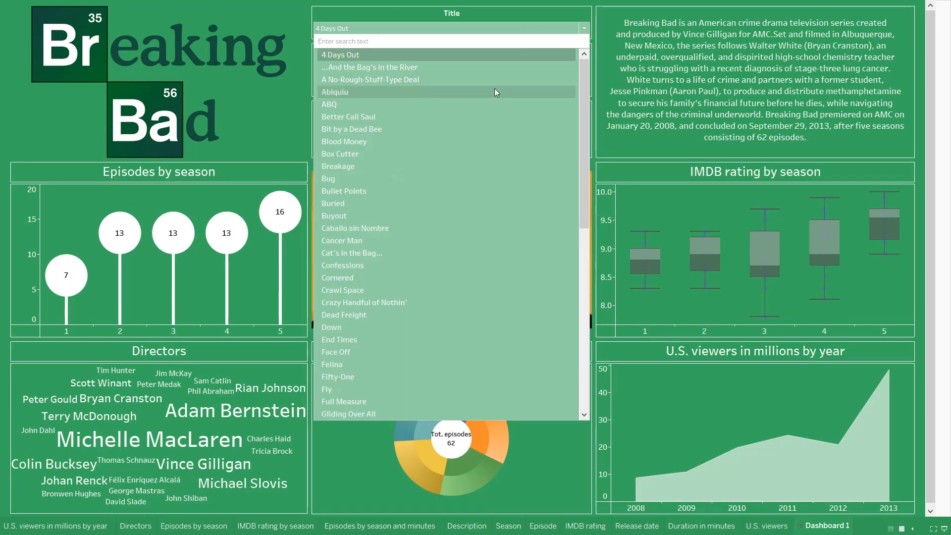
click(494, 88)
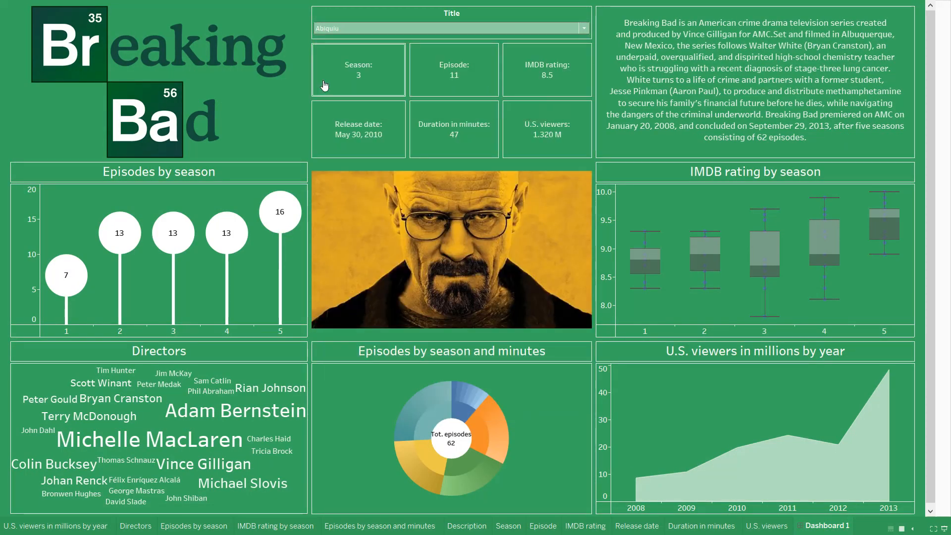